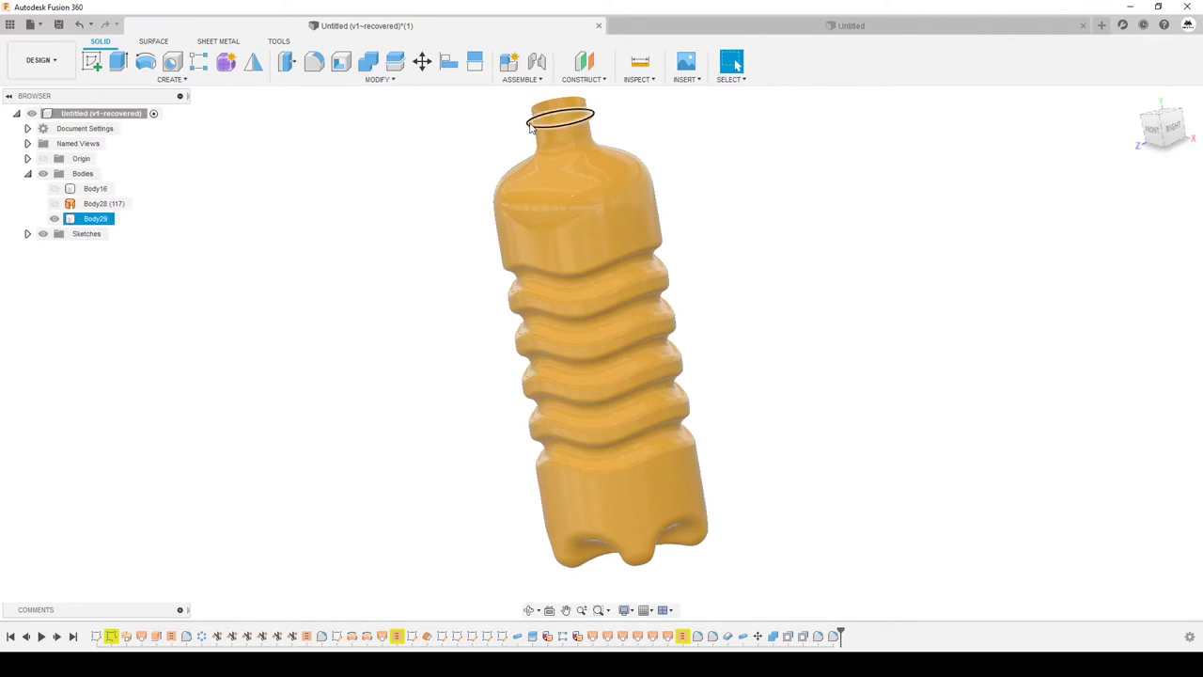
Add a section analysis that cuts through a picked face of the bottle
mouse_move(538, 178)
middle_mouse_down("shift")
mouse_move(628, 352)
mouse_move(702, 80)
middle_mouse_up("shift")
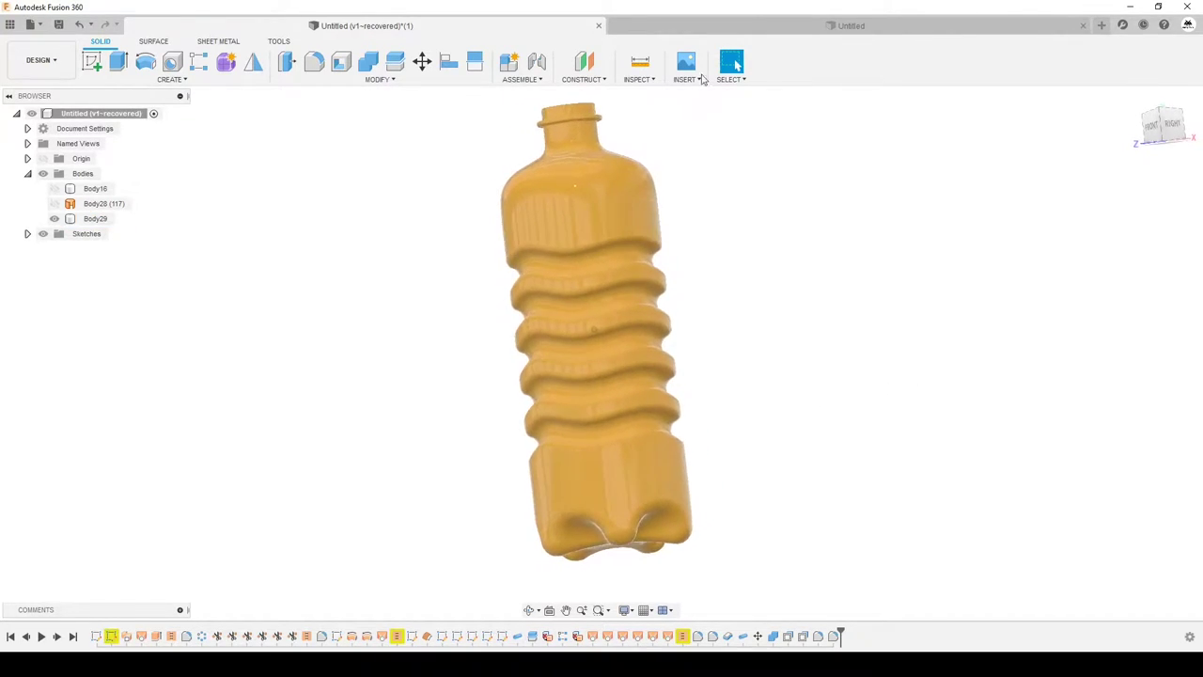
left_click(655, 81)
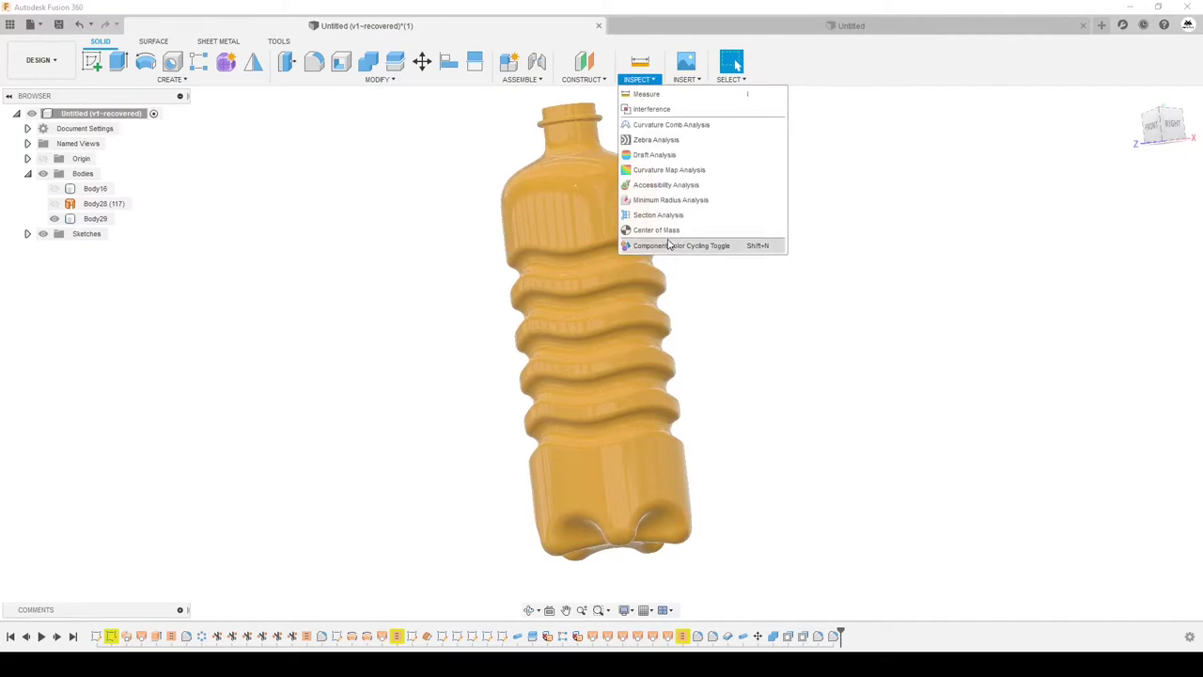
left_click(663, 240)
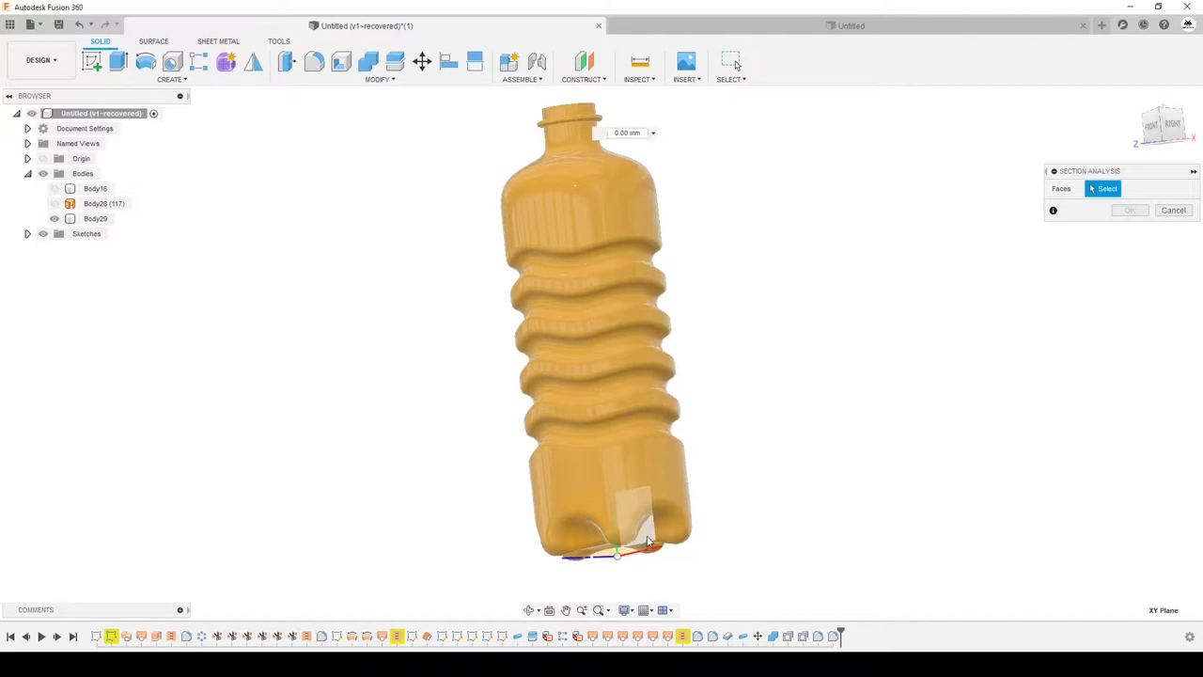
left_click(647, 543)
left_click(1130, 303)
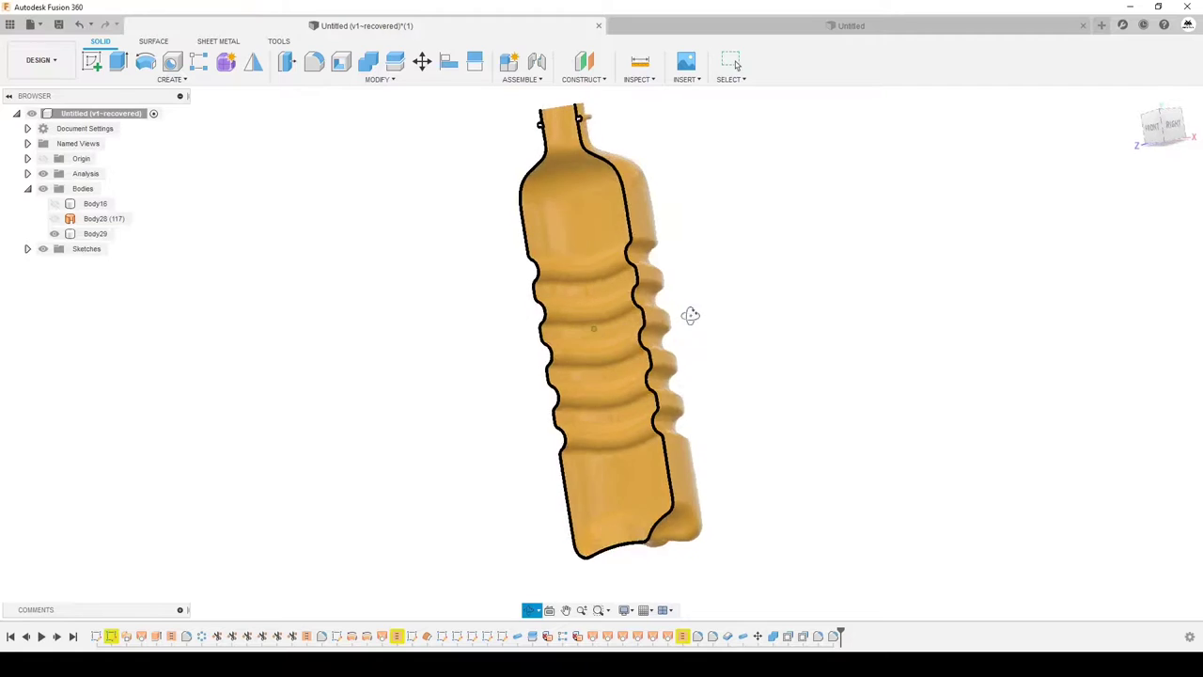
Inspect the section cut from several angles, then switch to the empty Untitled design
mouse_move(690, 314)
middle_mouse_down("shift")
mouse_move(708, 310)
mouse_move(658, 282)
middle_mouse_up("shift")
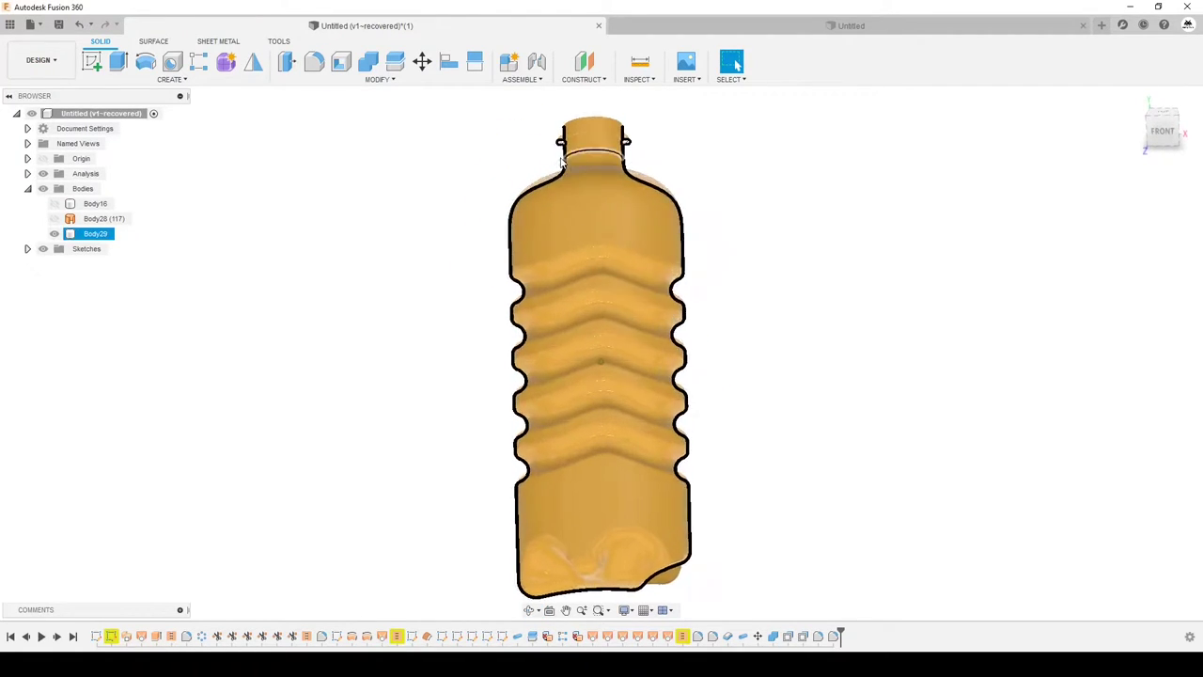
scroll(564, 131, "up", 5)
scroll(582, 127, "down", 10)
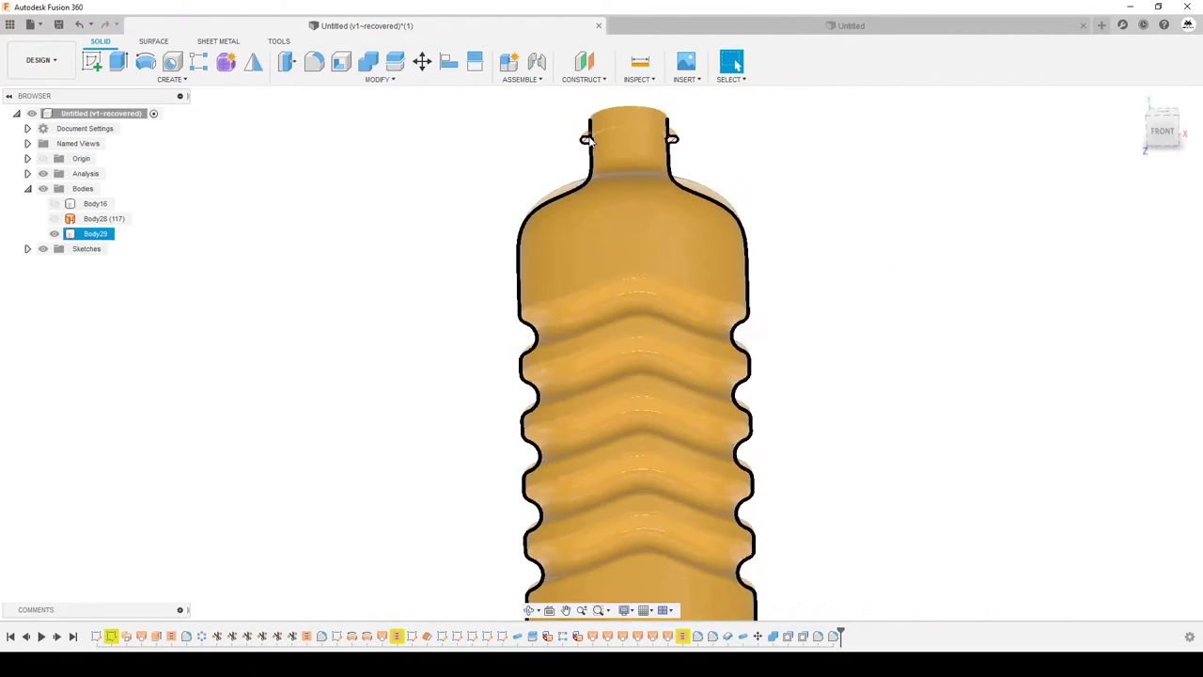
middle_click_drag(706, 445, 685, 451, "shift")
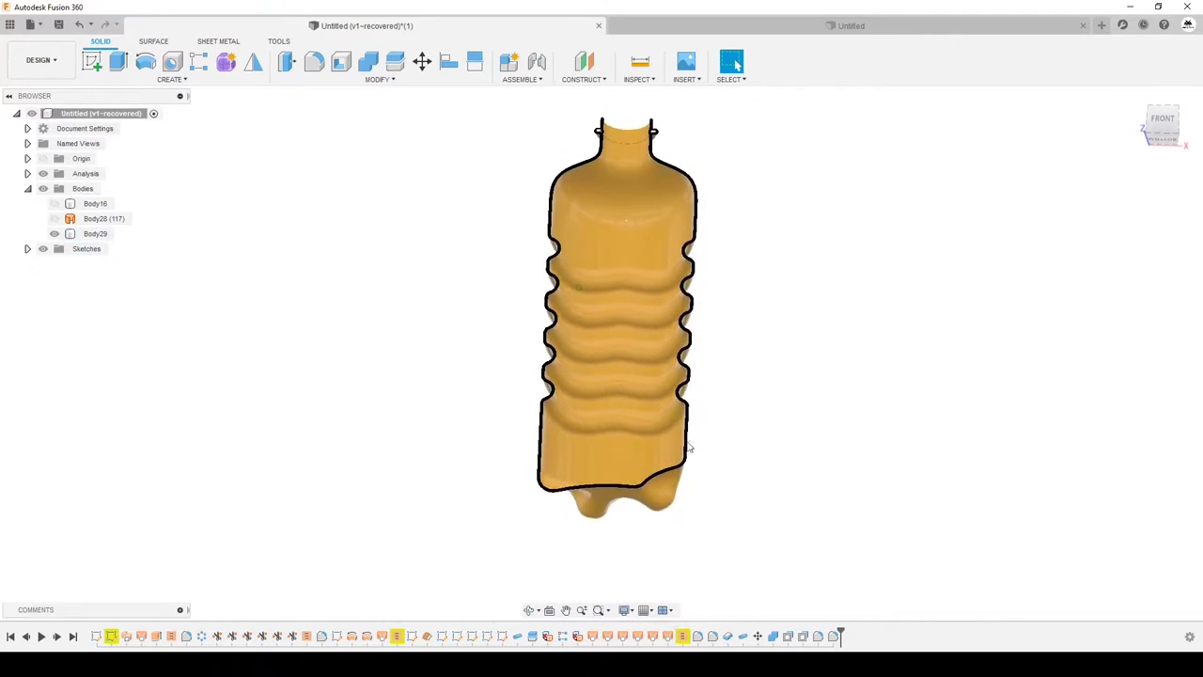
scroll(631, 493, "up", 3)
scroll(630, 485, "up", 2)
scroll(630, 485, "up", 2)
scroll(667, 486, "up", 2)
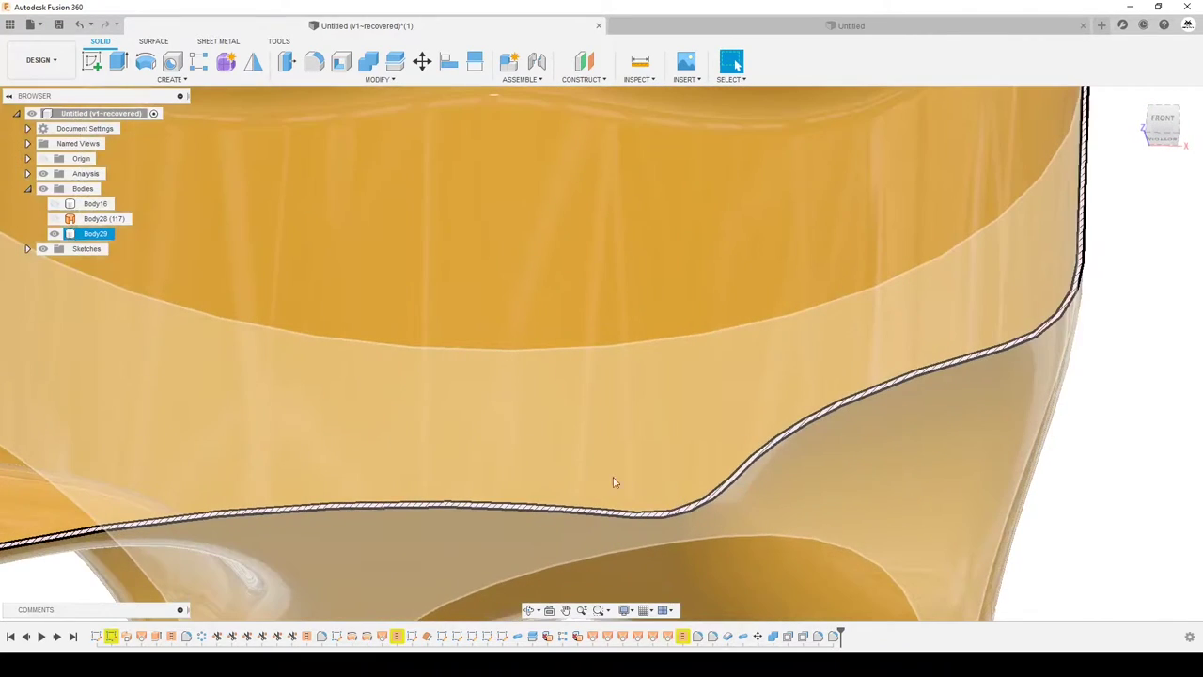
scroll(703, 505, "up", 2)
scroll(695, 494, "down", 2)
scroll(695, 492, "down", 1)
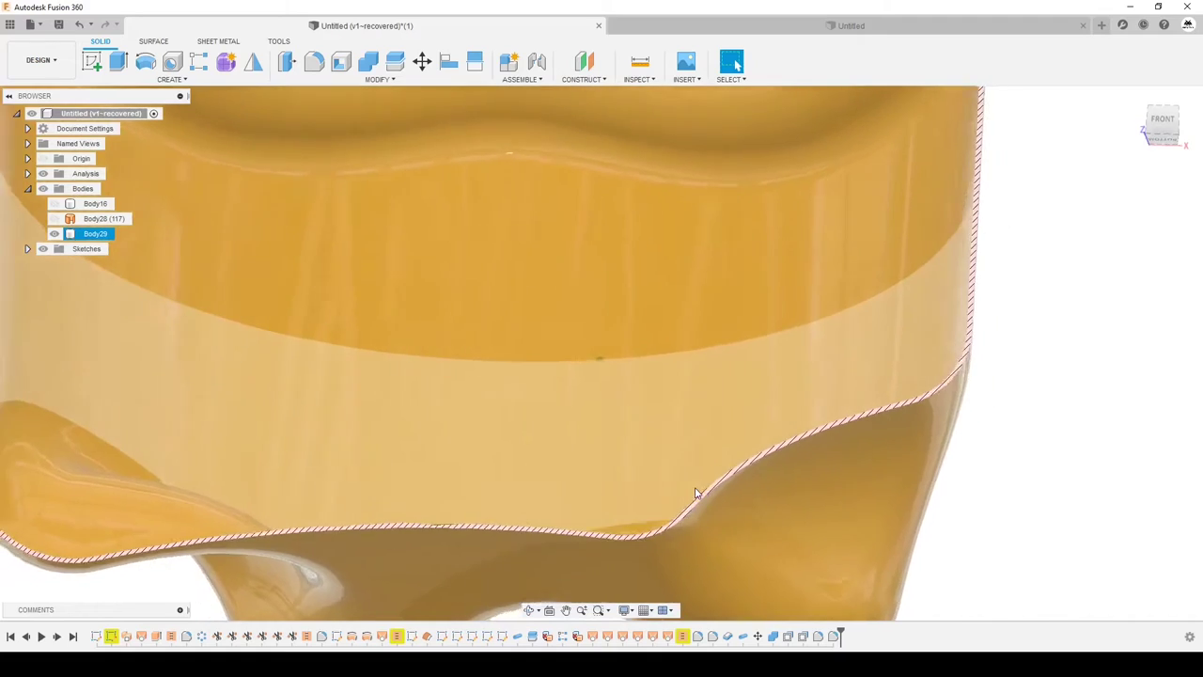
scroll(696, 493, "down", 2)
scroll(691, 479, "down", 2)
scroll(687, 467, "down", 3)
middle_click_drag(687, 467, 737, 199, "shift")
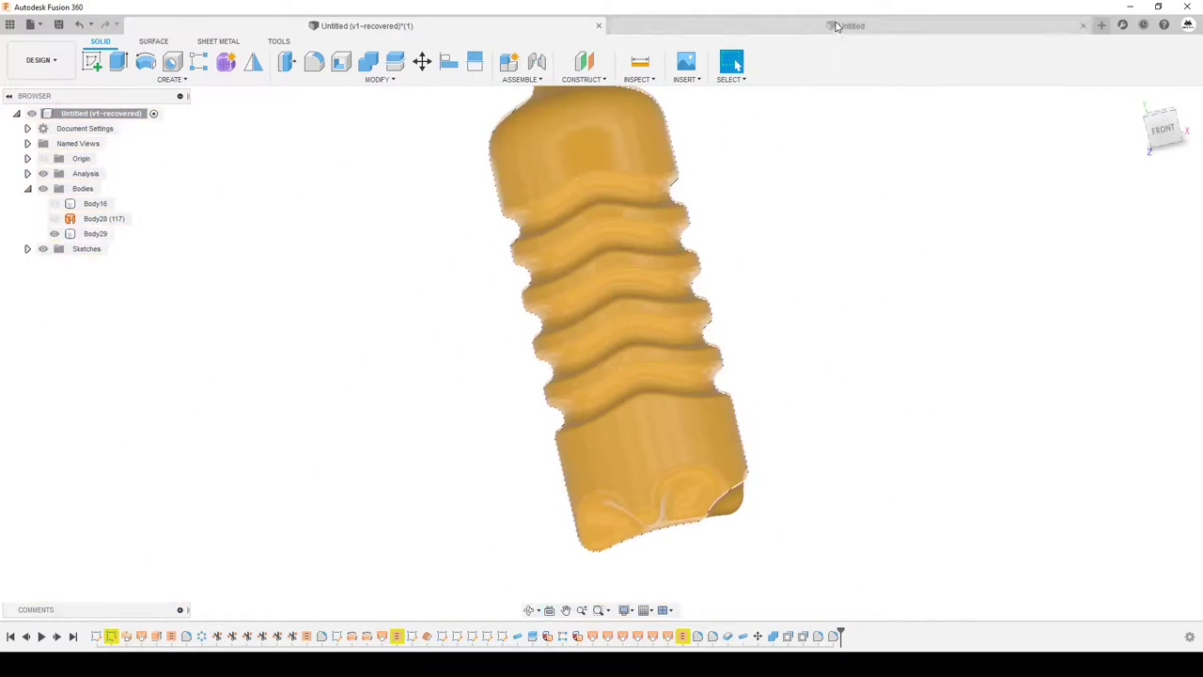
left_click(833, 25)
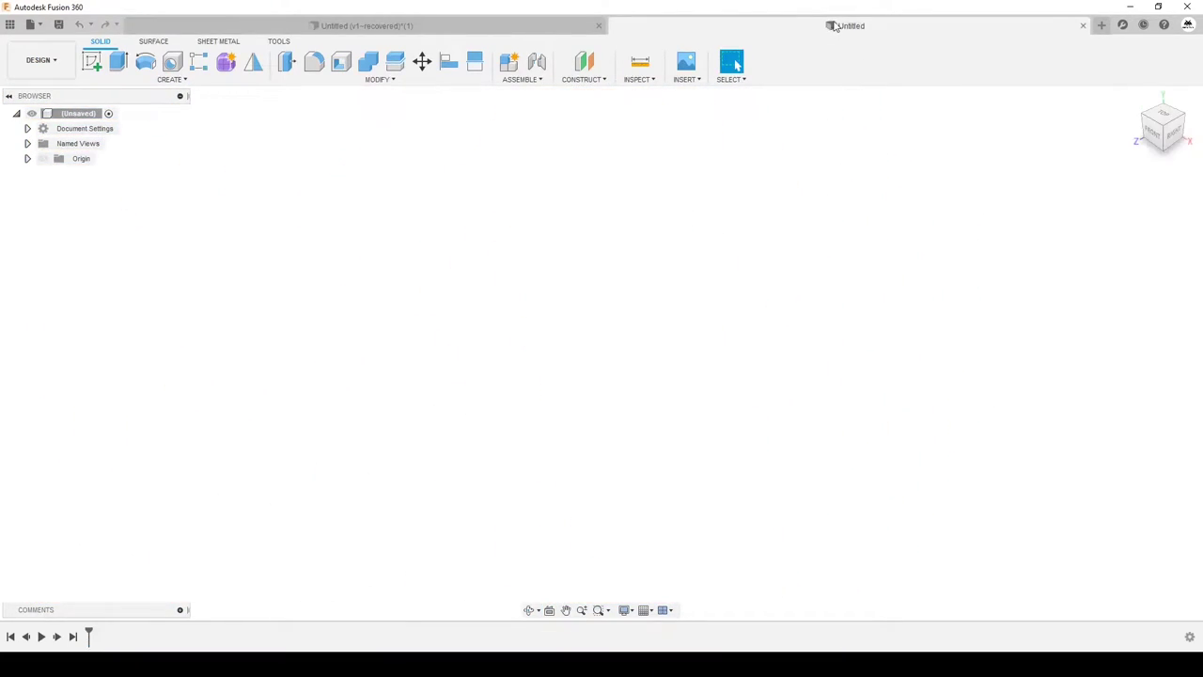
Start a sketch on the XY plane and draw a tall vertical axis and a second vertical line
left_click(103, 64)
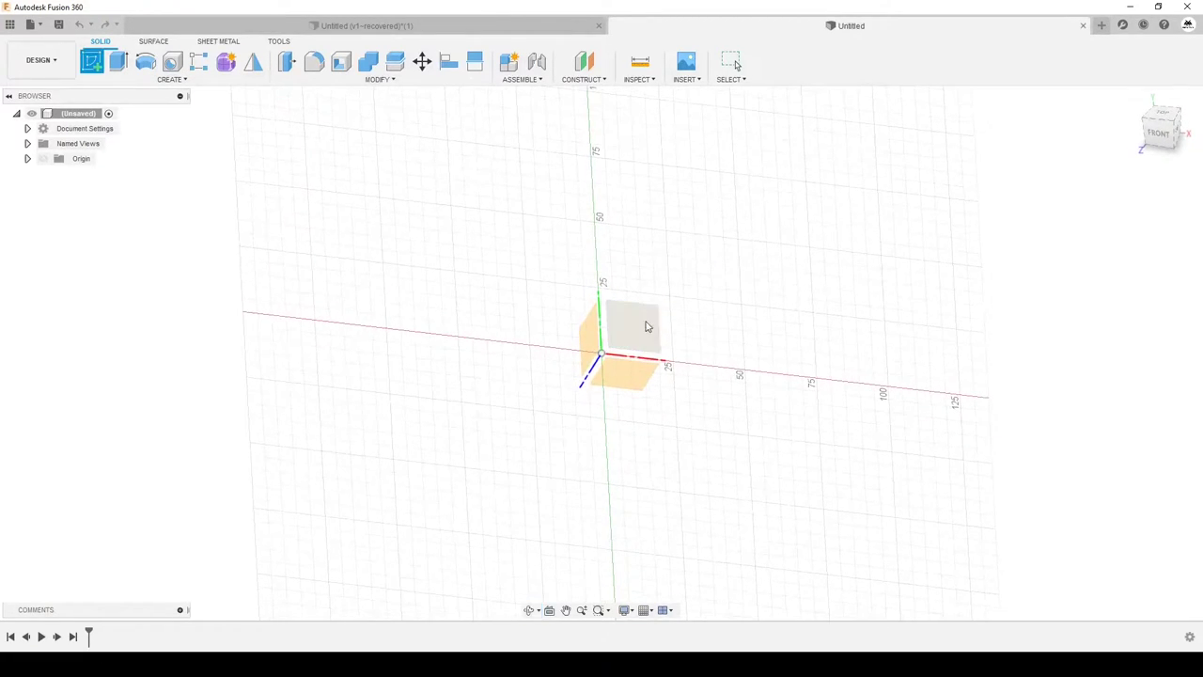
left_click(643, 327)
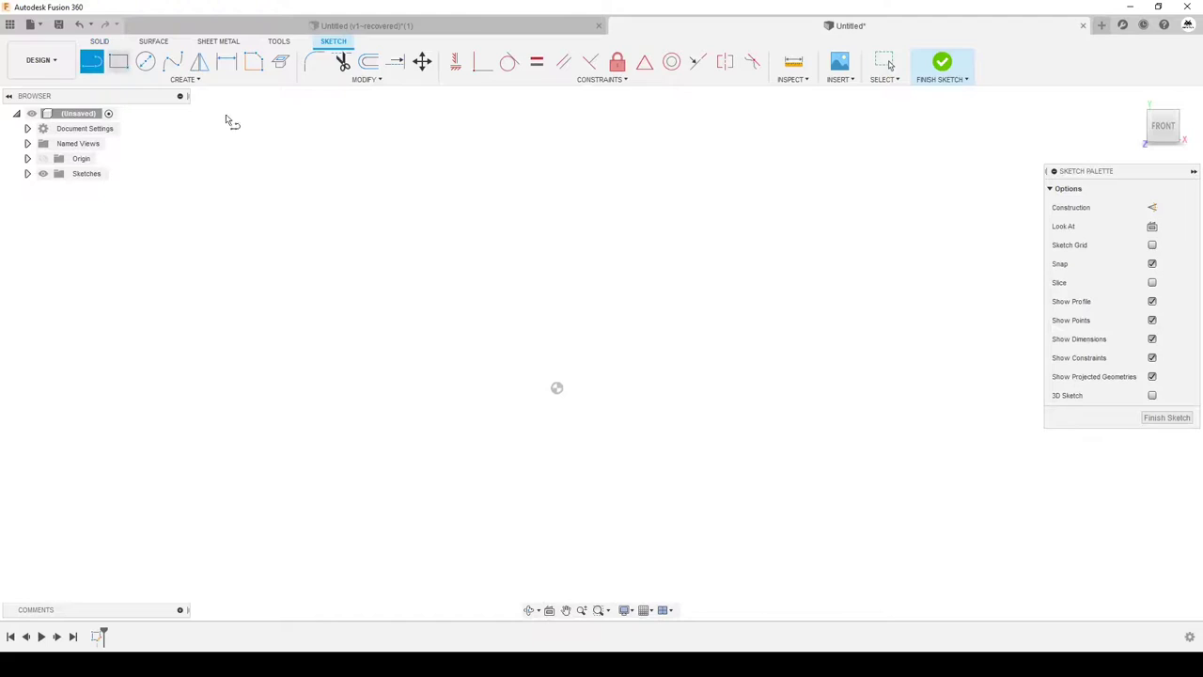
left_click(567, 350)
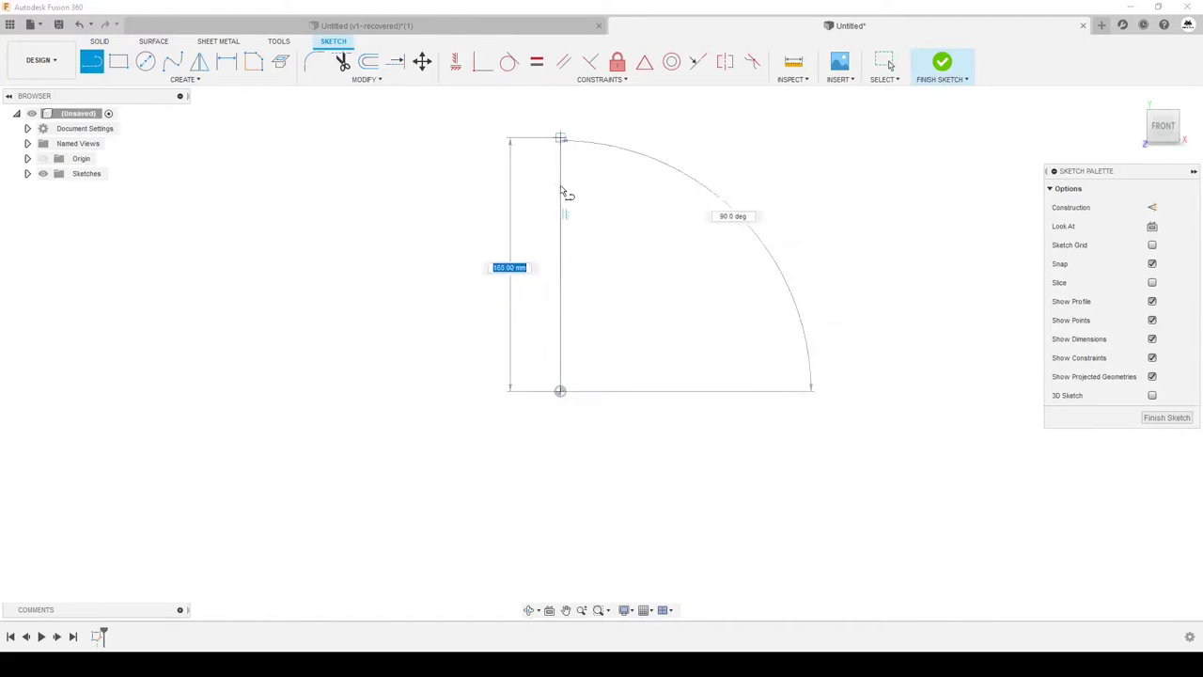
left_click(567, 121)
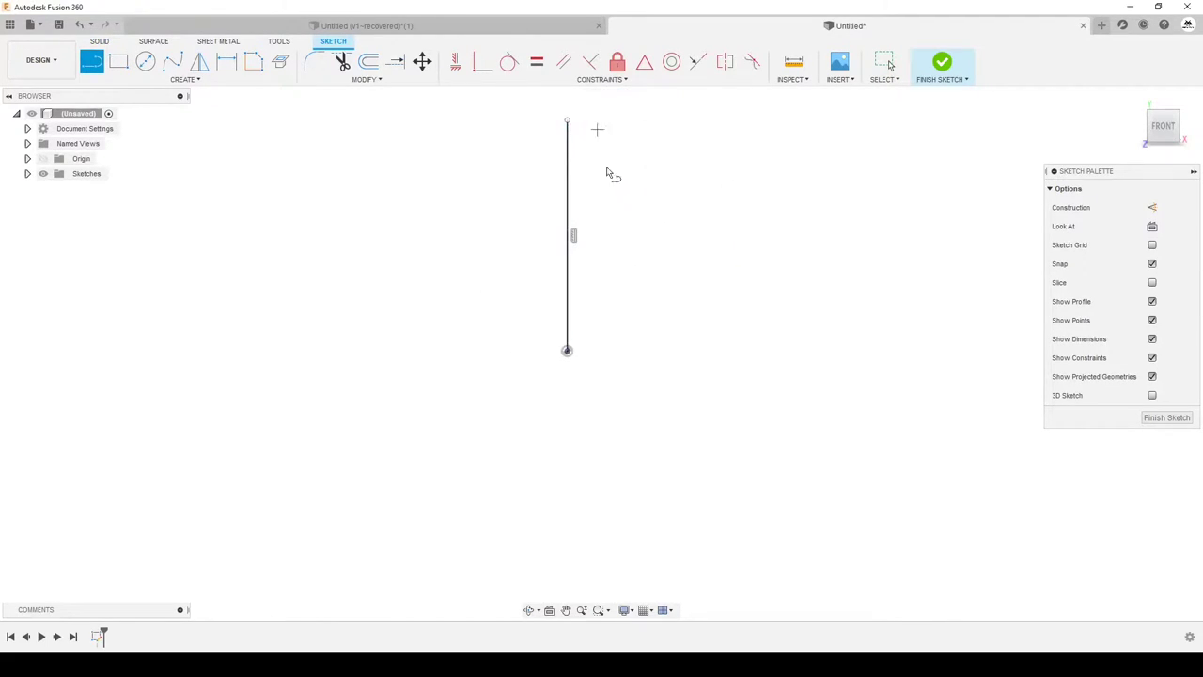
scroll(628, 315, "up", 1)
left_click(624, 314)
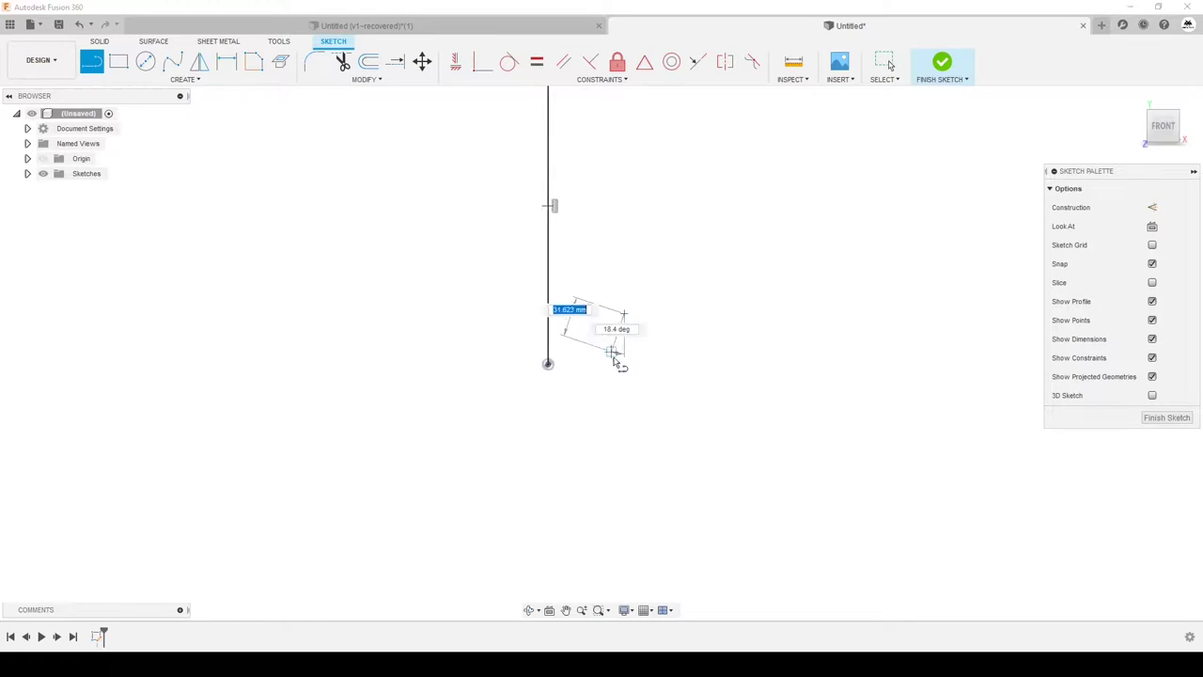
left_click(621, 383)
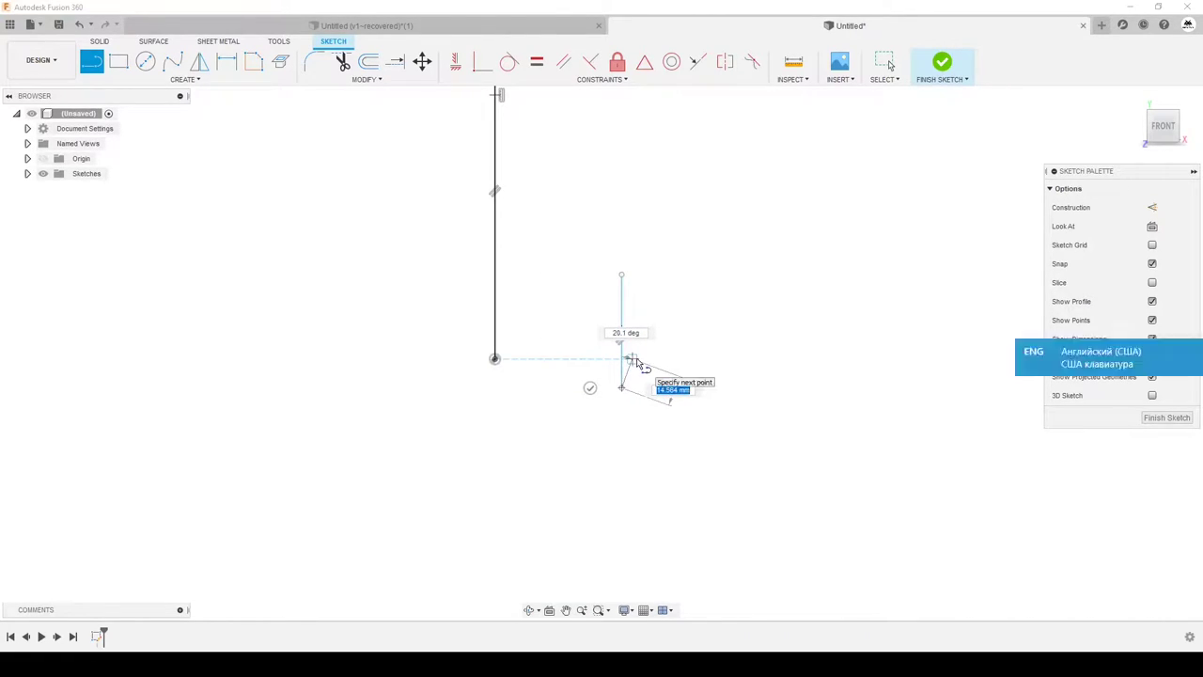
key("Escape")
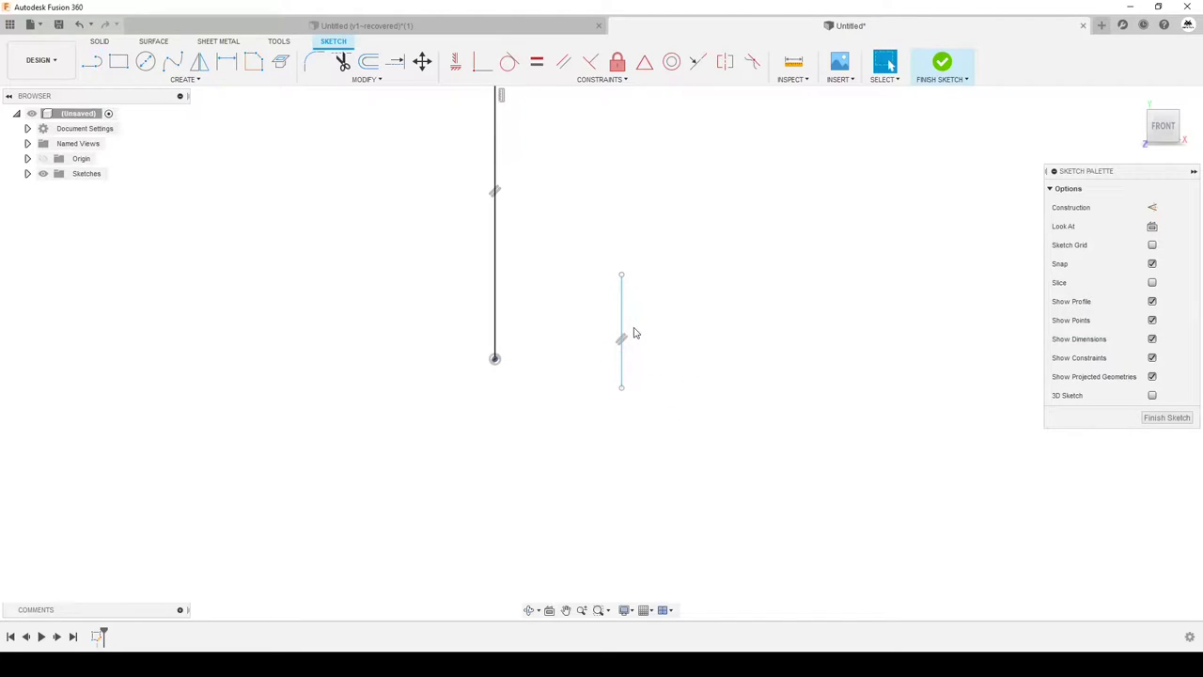
Dimension the spacing between the two vertical lines to 50 mm
left_click(622, 329)
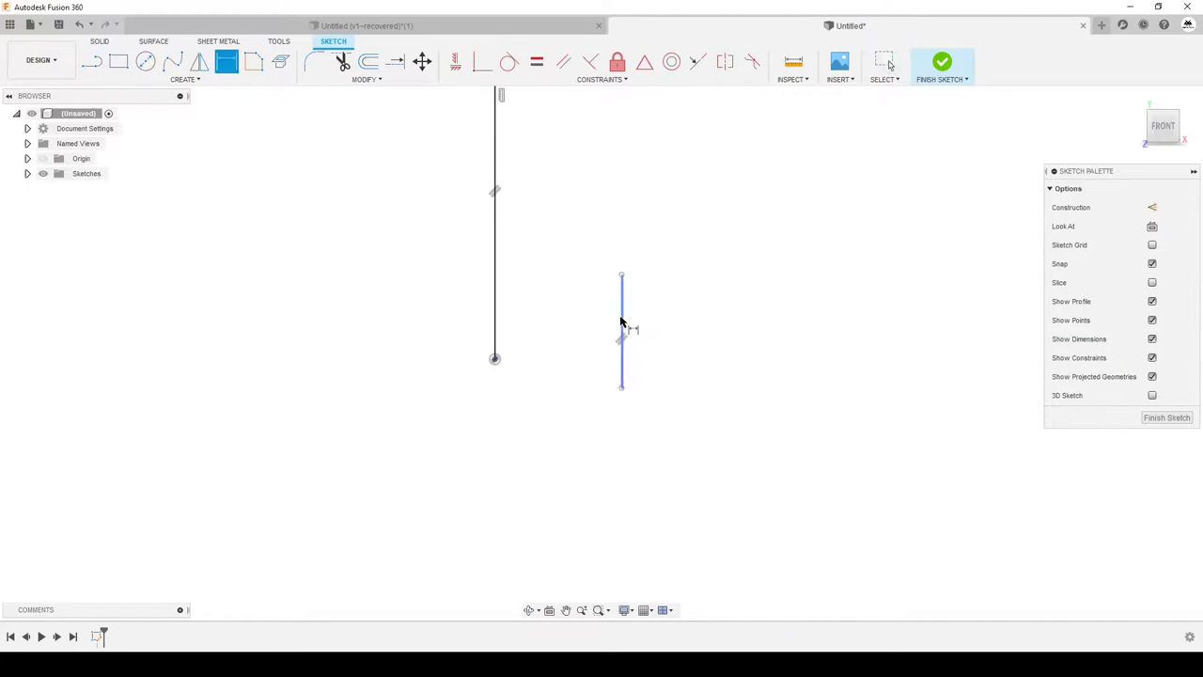
left_click(496, 321)
left_click(559, 311)
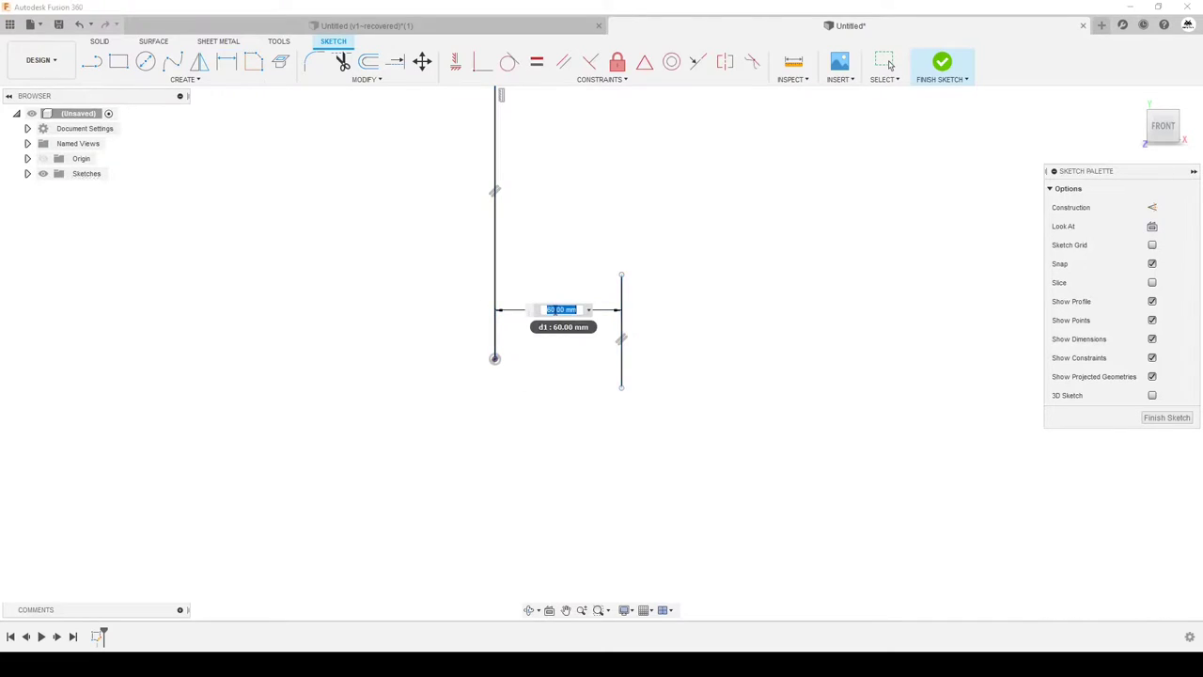
type("50")
key("Return")
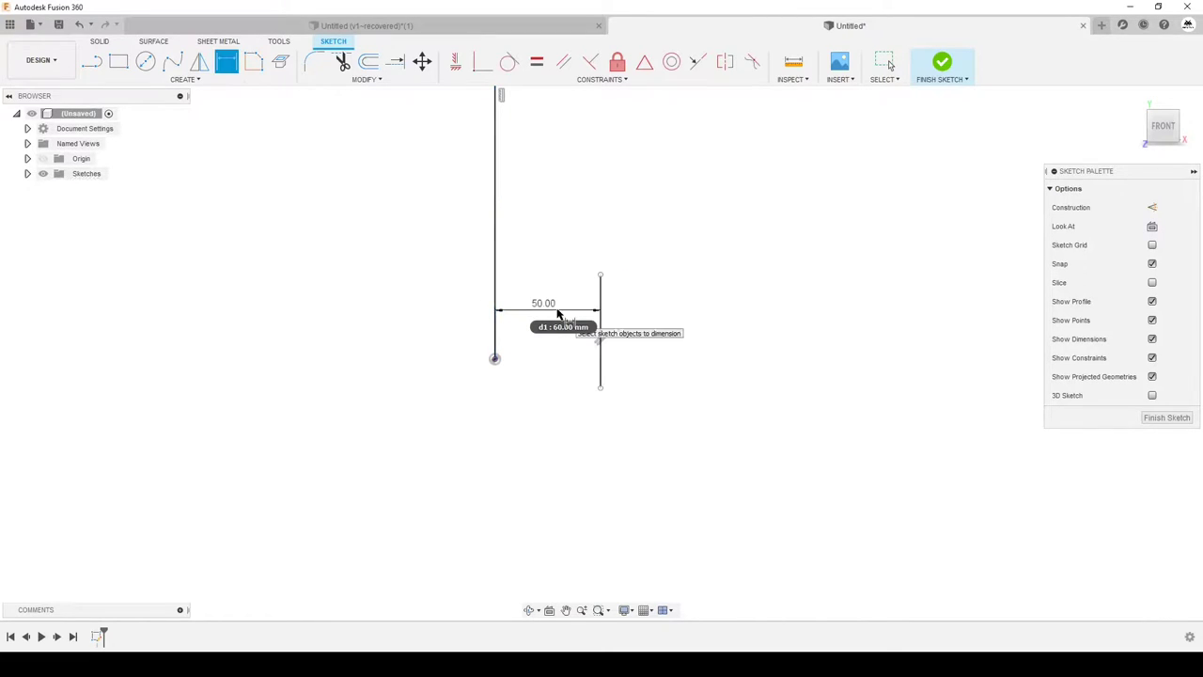
key("Escape")
Draw a horizontal base line from the origin and adjust the second vertical line's height
left_click(91, 61)
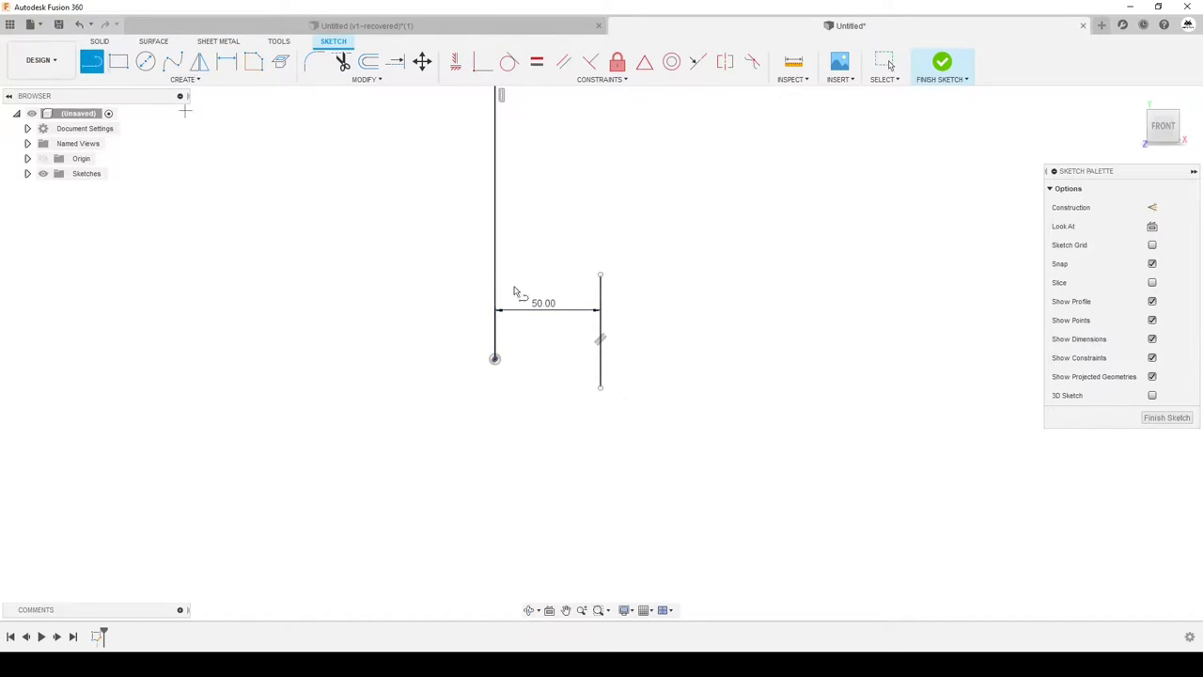
left_click(495, 359)
left_click(705, 358)
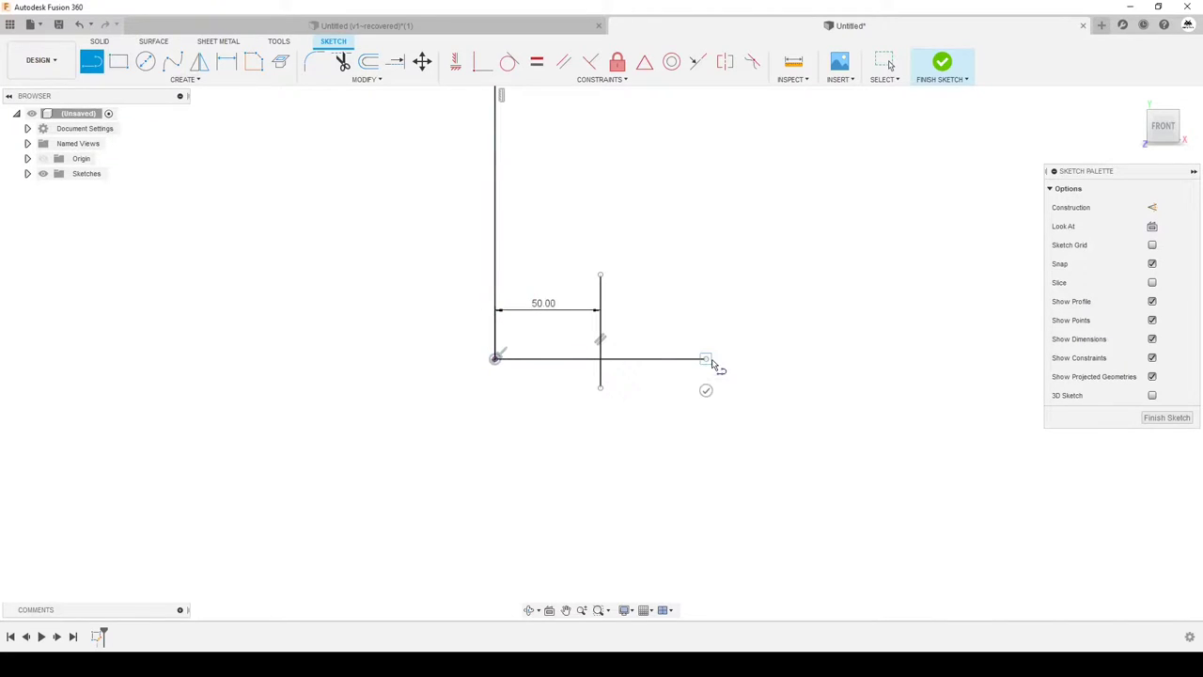
key("Escape")
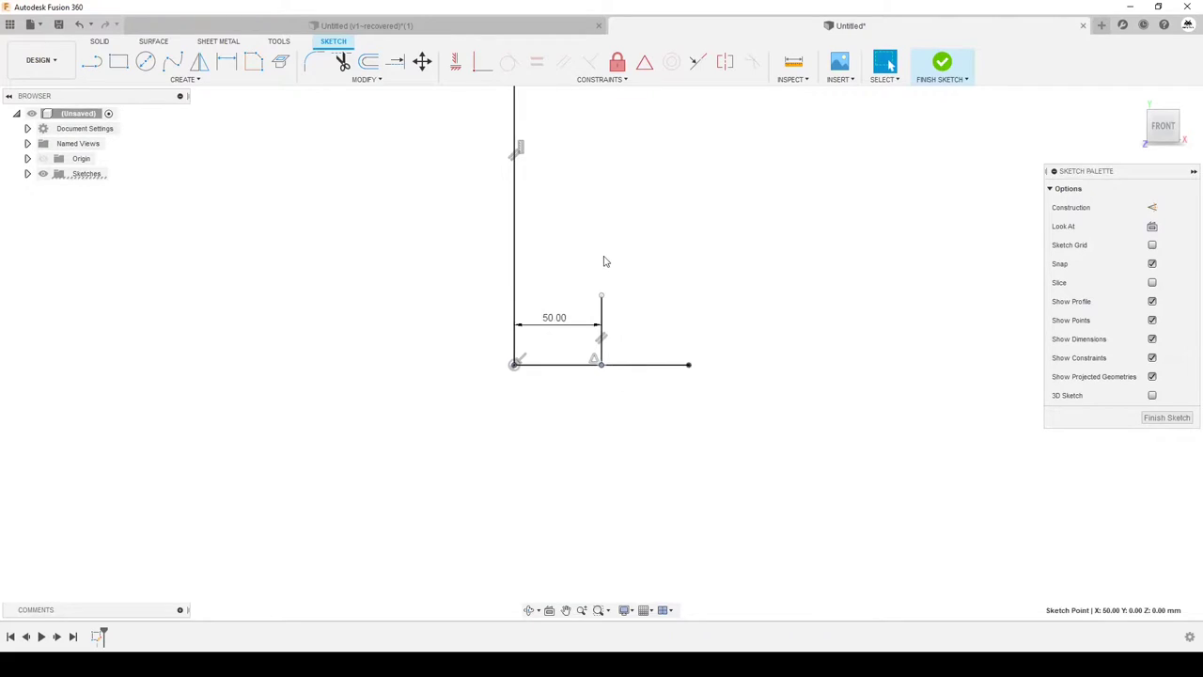
scroll(604, 282, "up", 2)
left_click_drag(603, 319, 607, 238)
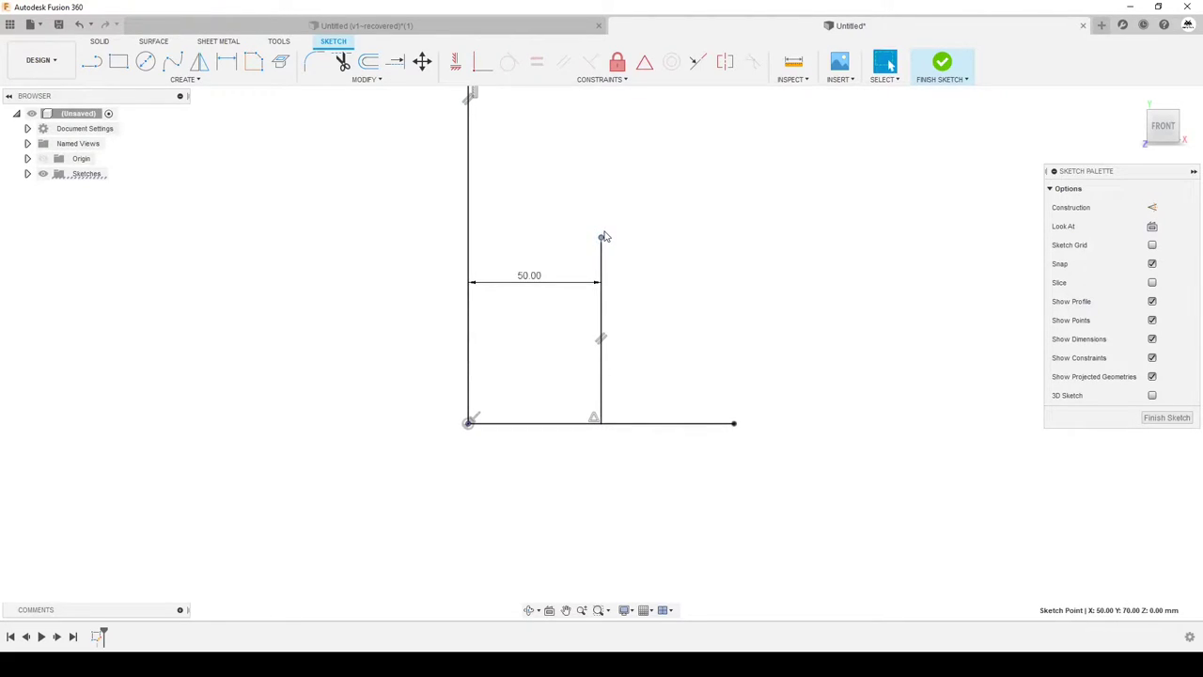
left_click_drag(602, 241, 592, 297)
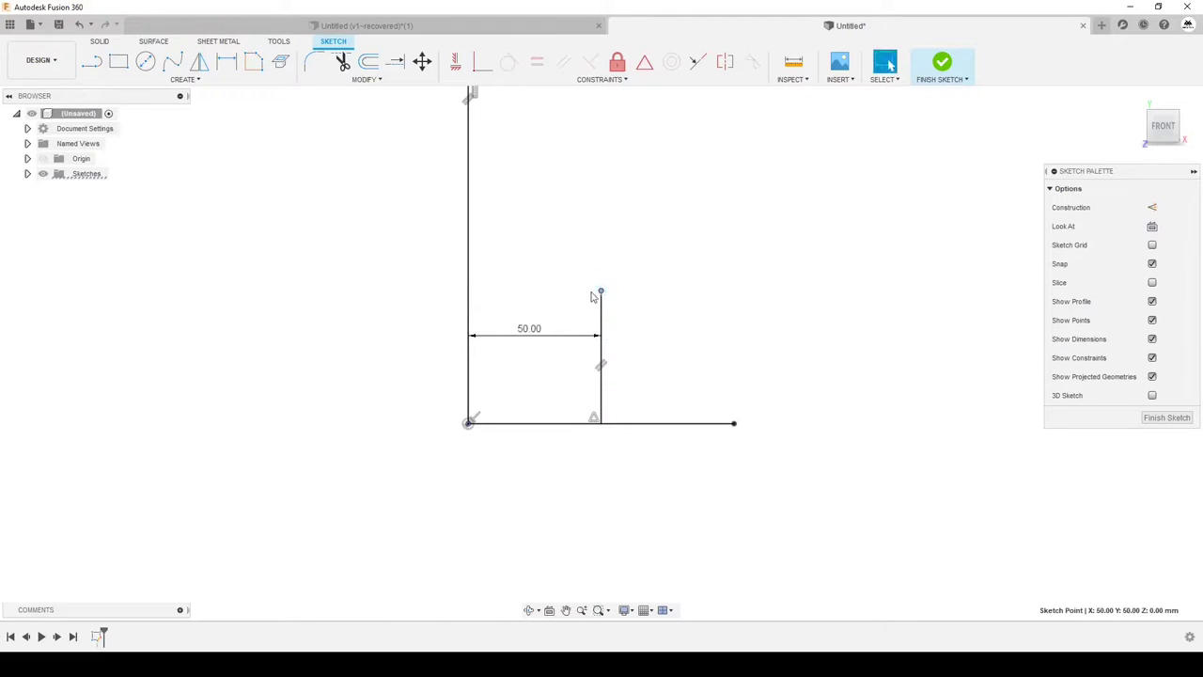
Revolve the short offset line 360° around the long vertical line into a cylindrical surface
left_click(1173, 418)
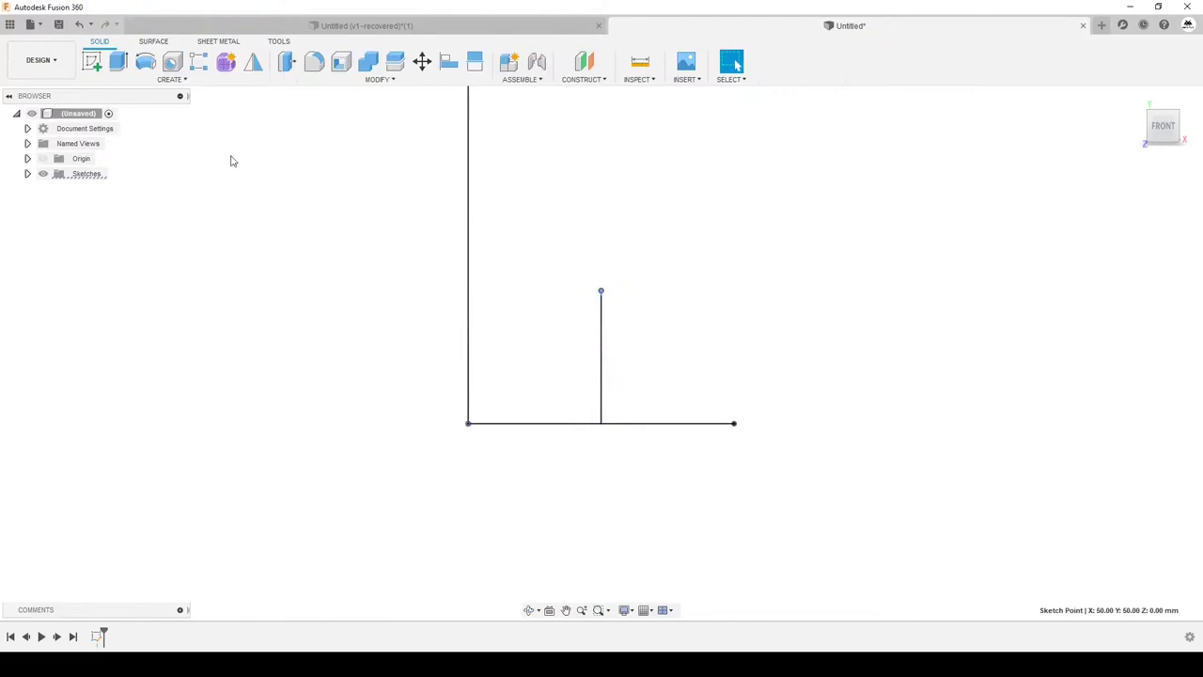
left_click(154, 41)
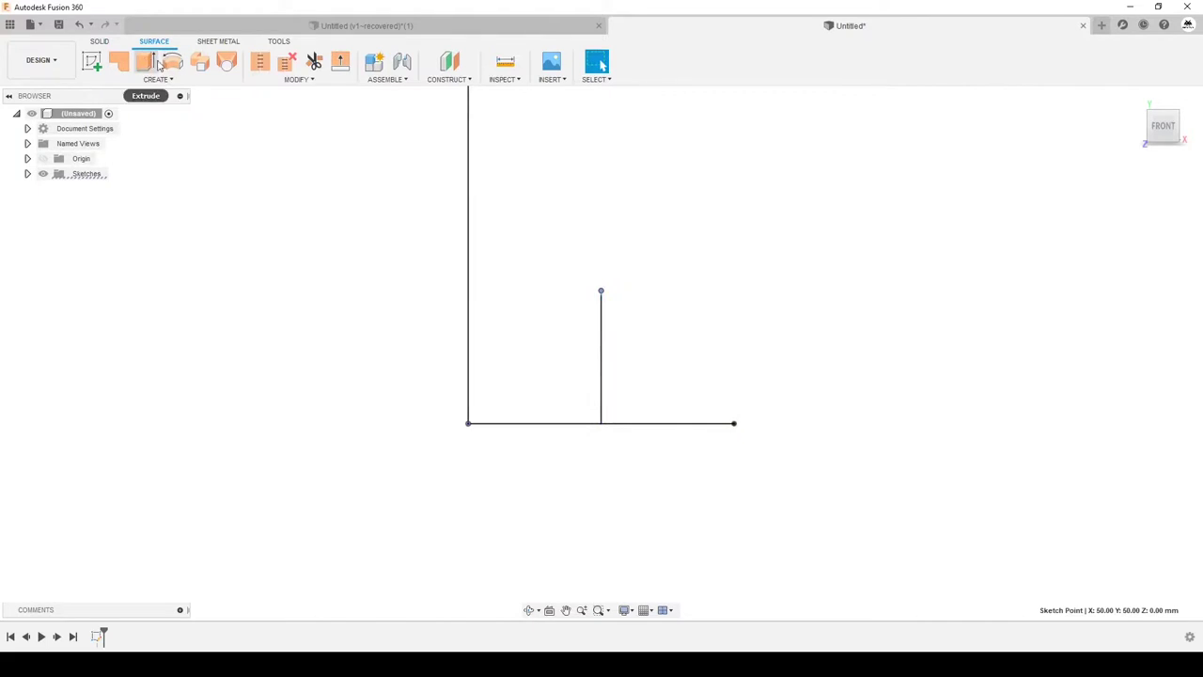
left_click(172, 61)
left_click(603, 328)
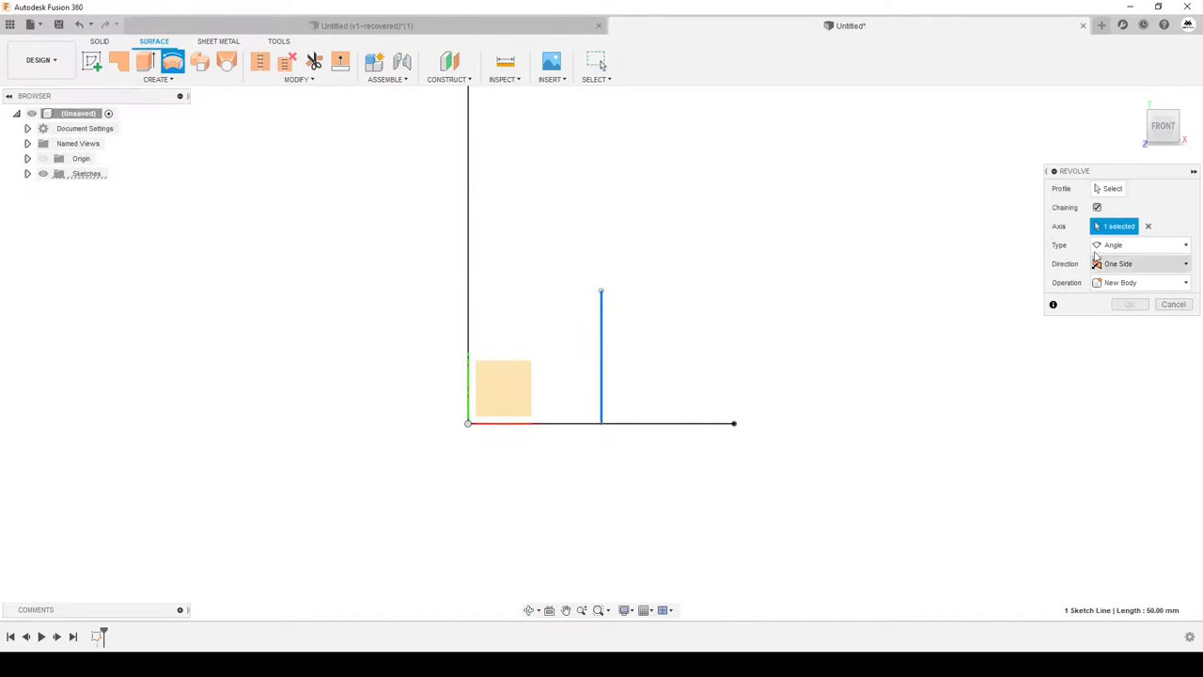
left_click(1098, 206)
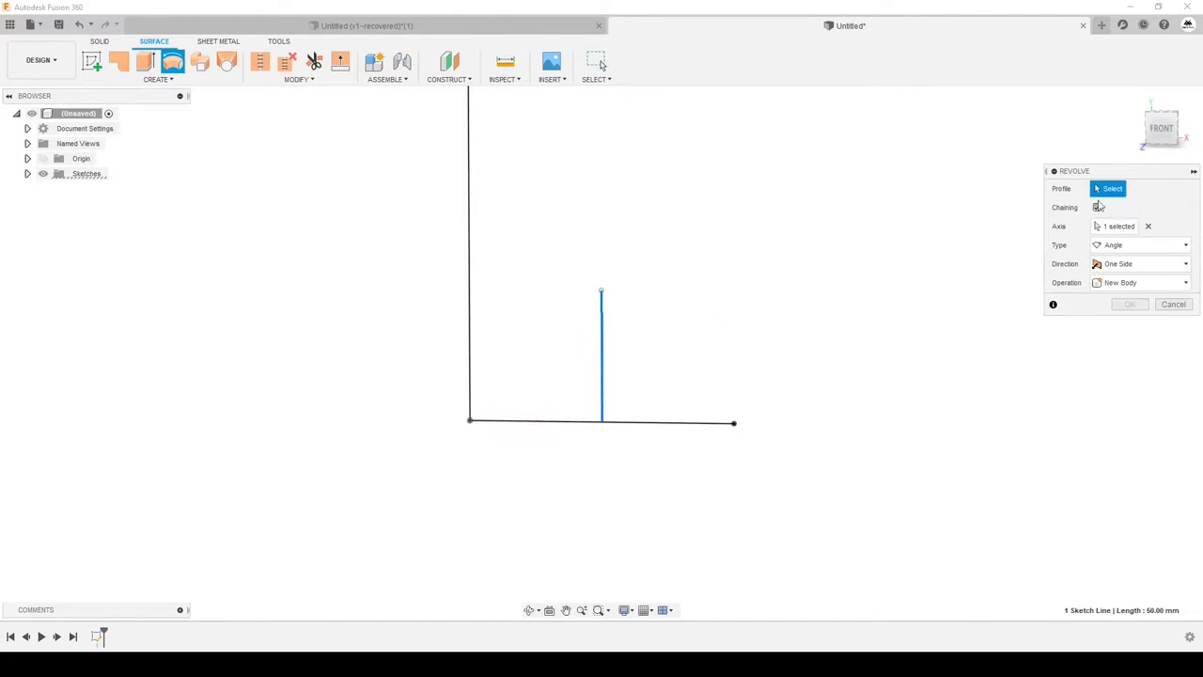
left_click(1149, 226)
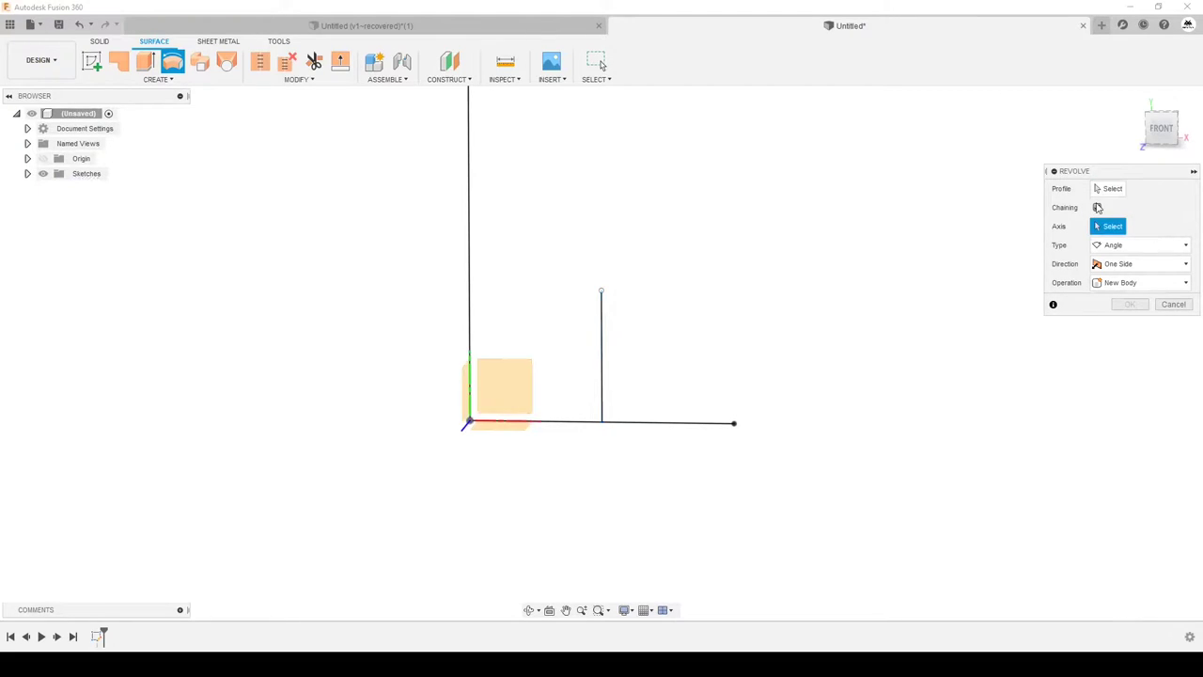
left_click(1112, 188)
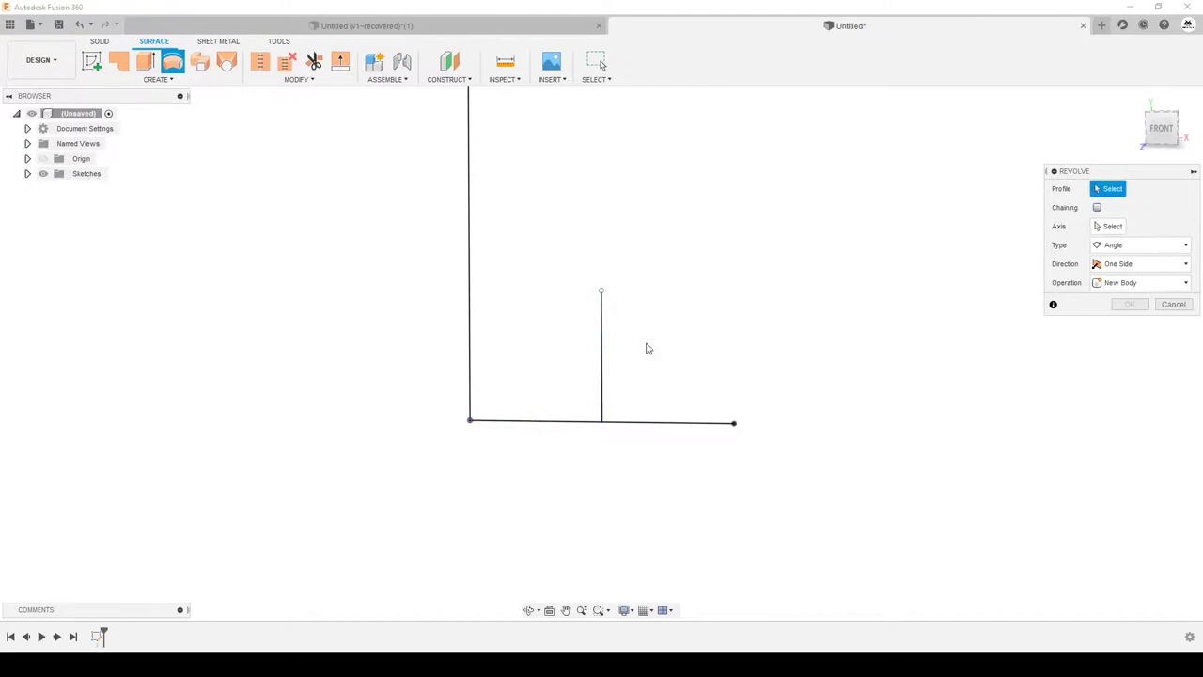
left_click(1124, 228)
left_click(470, 290)
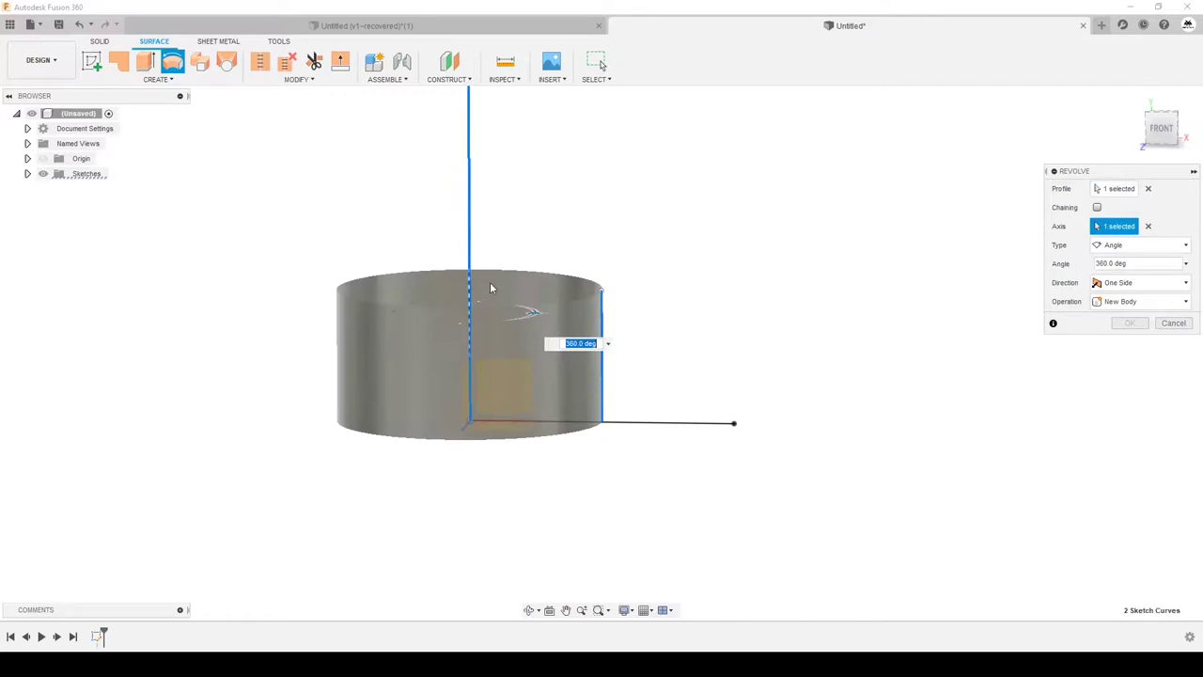
middle_click_drag(797, 297, 1200, 297, "shift")
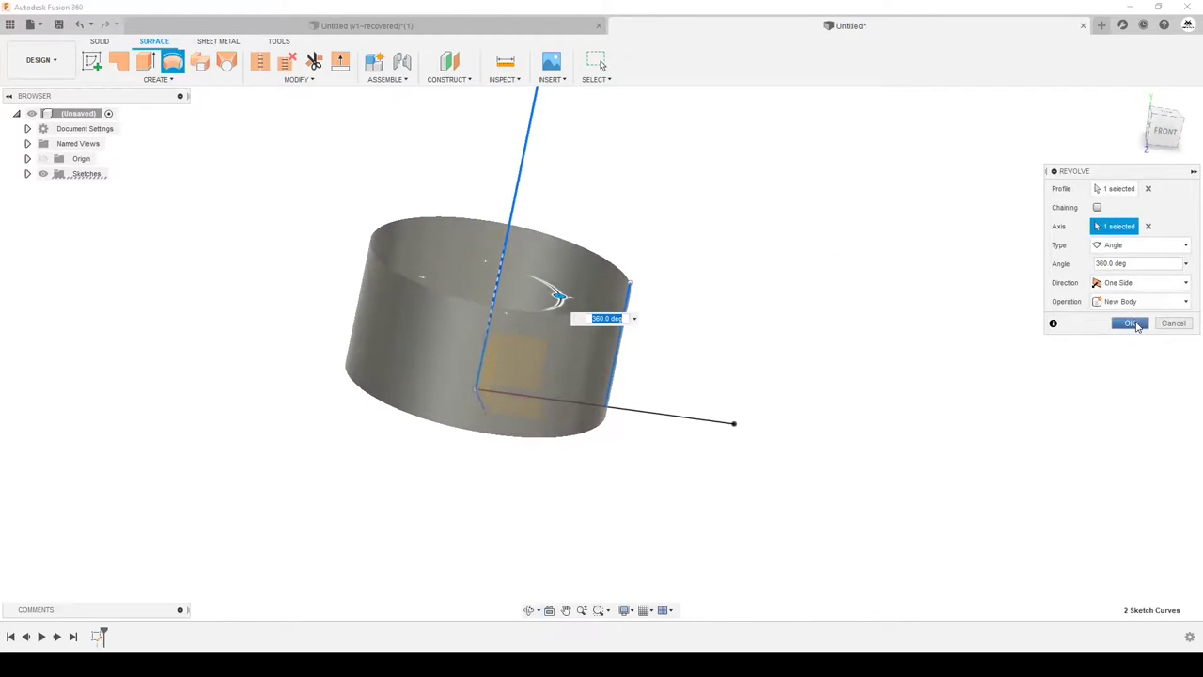
left_click(1131, 324)
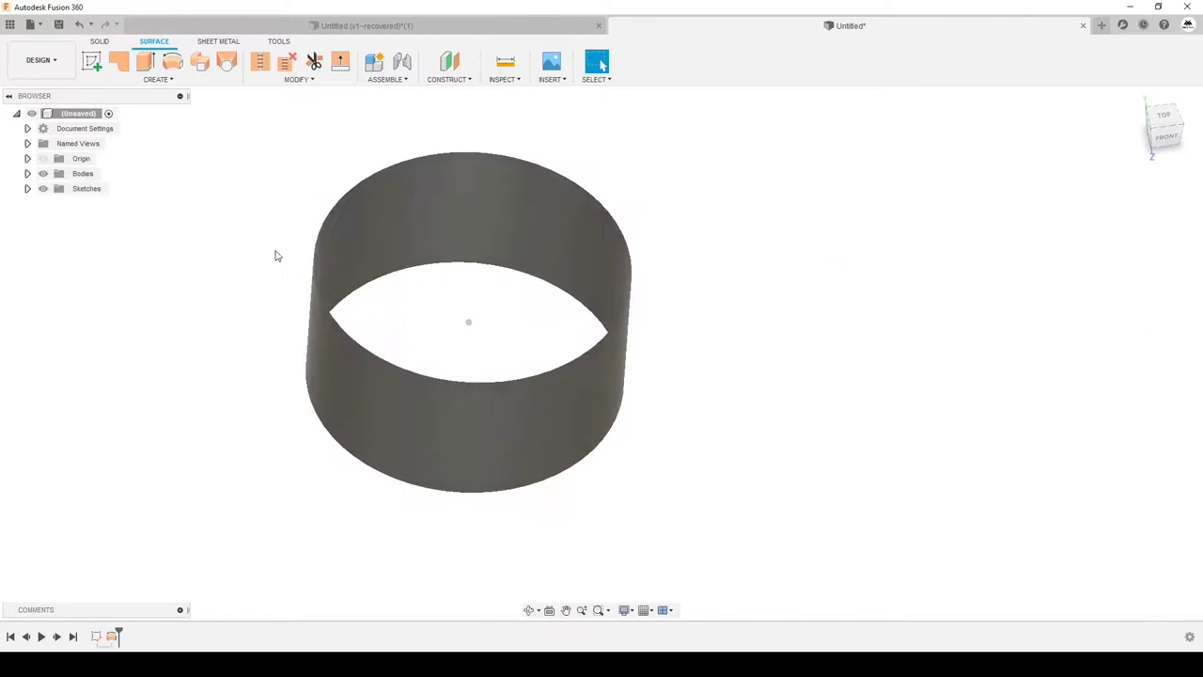
left_click(91, 61)
Sketch on the top plane and project the cylinder's circular edge
left_click(515, 396)
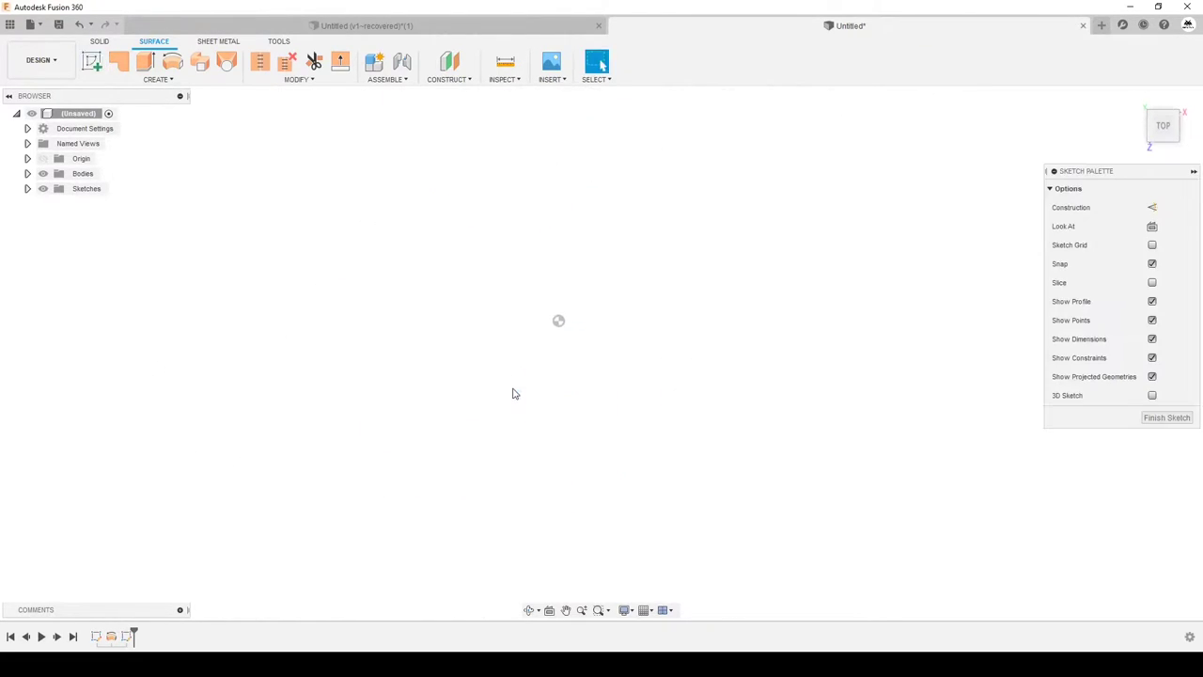
key("p")
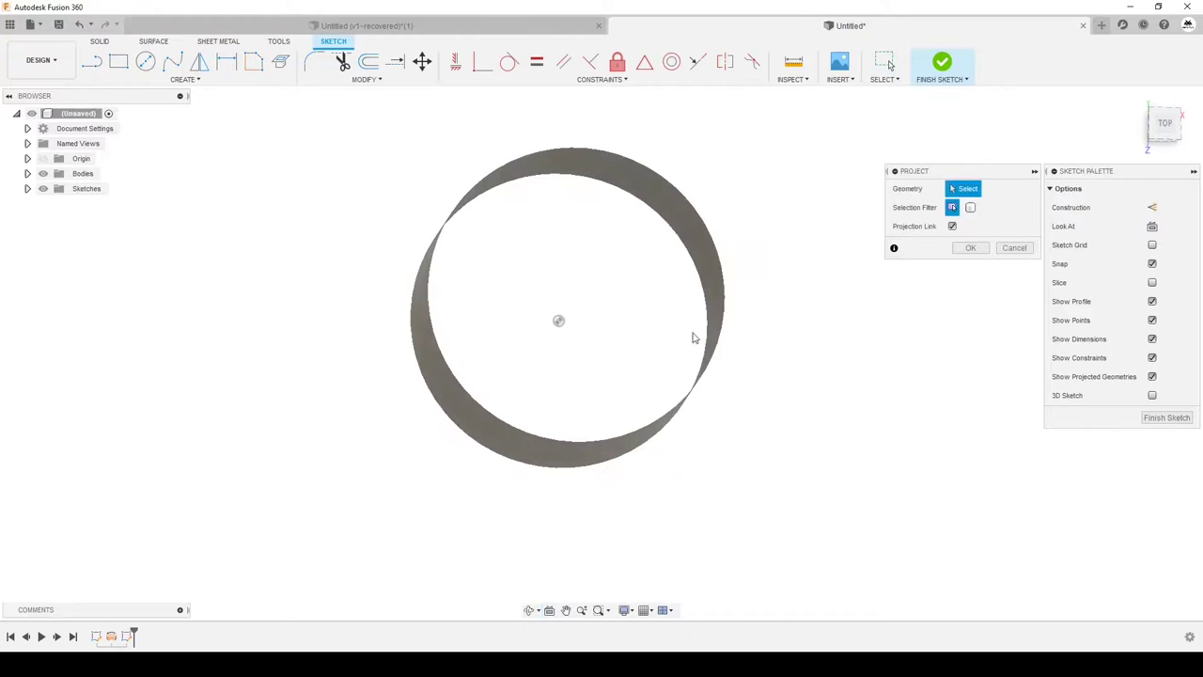
left_click(713, 289)
left_click(973, 248)
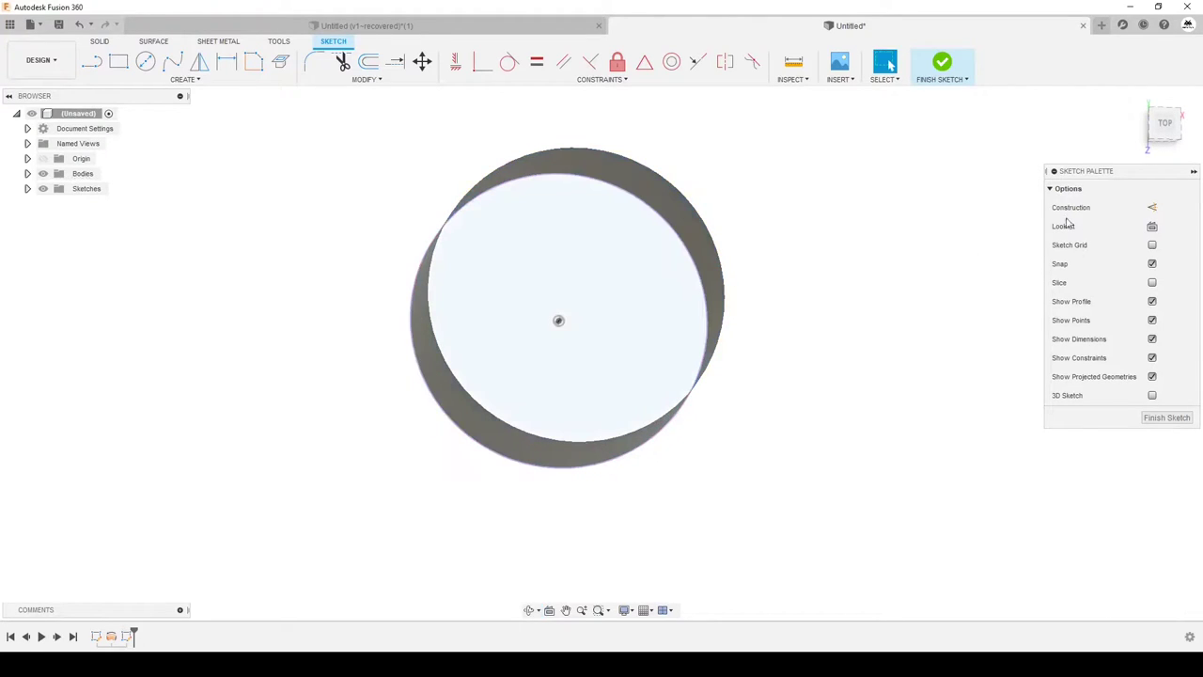
Draw a radial line from the circle's centre out past the rim
left_click(92, 61)
left_click(558, 322)
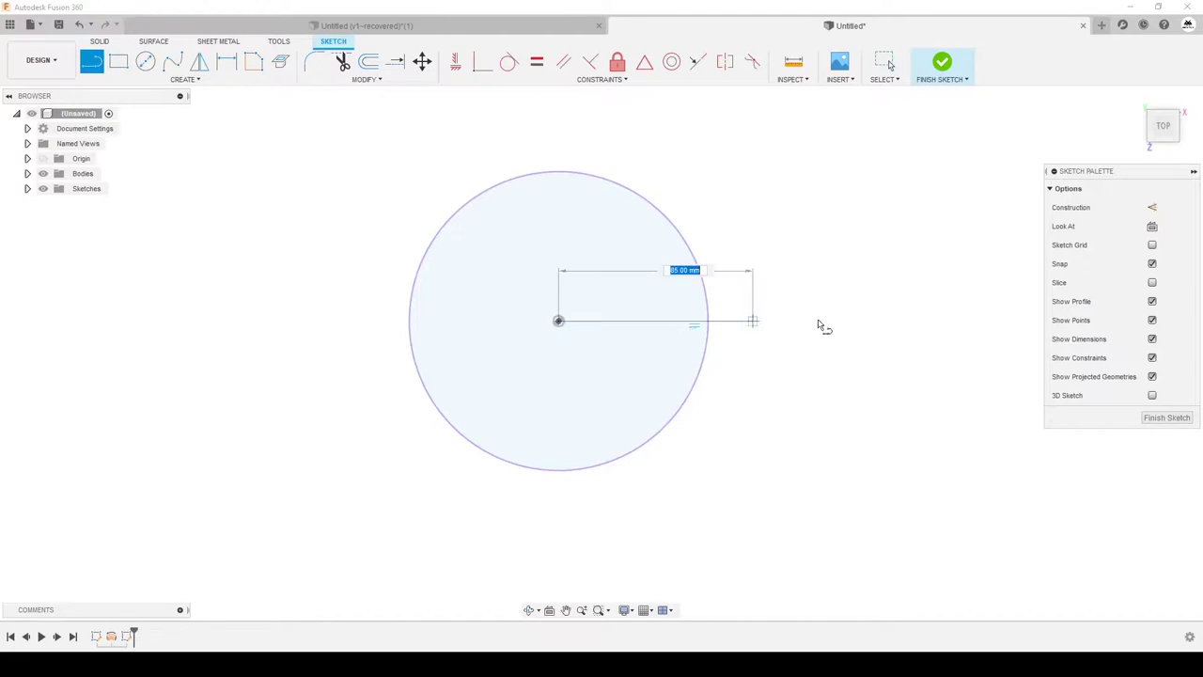
left_click(813, 321)
key("Escape")
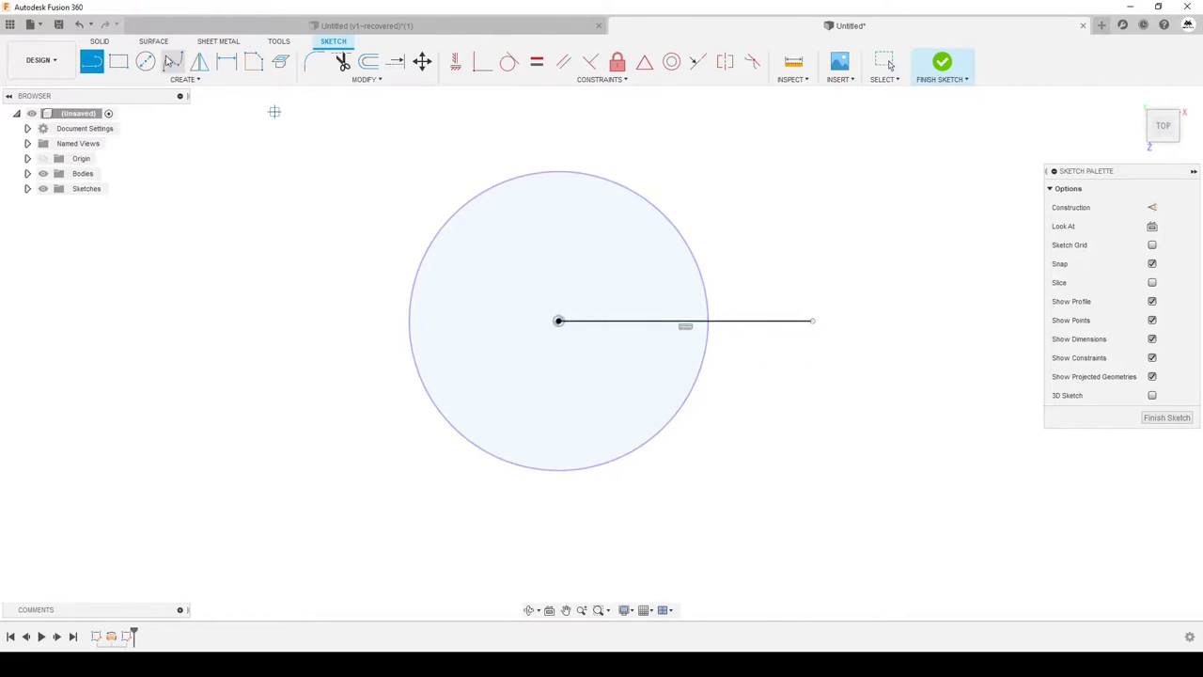
Draw a fit-point spline starting on the line with a vertical tangent and shape its bend
left_click(171, 61)
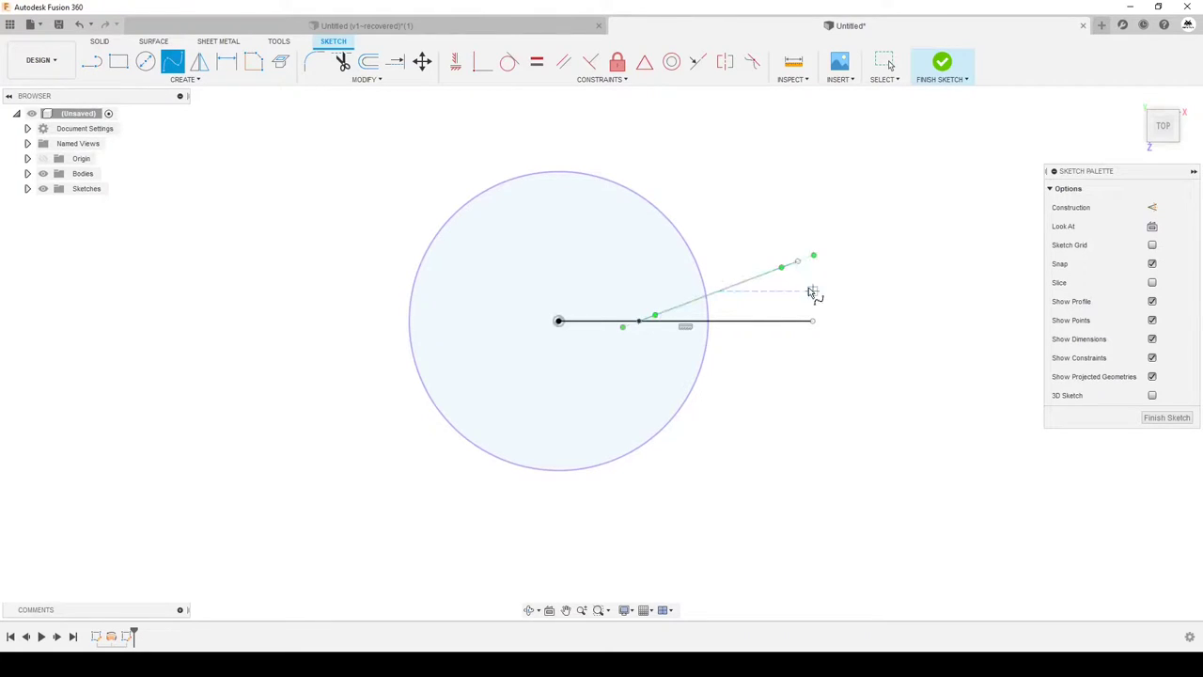
scroll(644, 334, "up", 2)
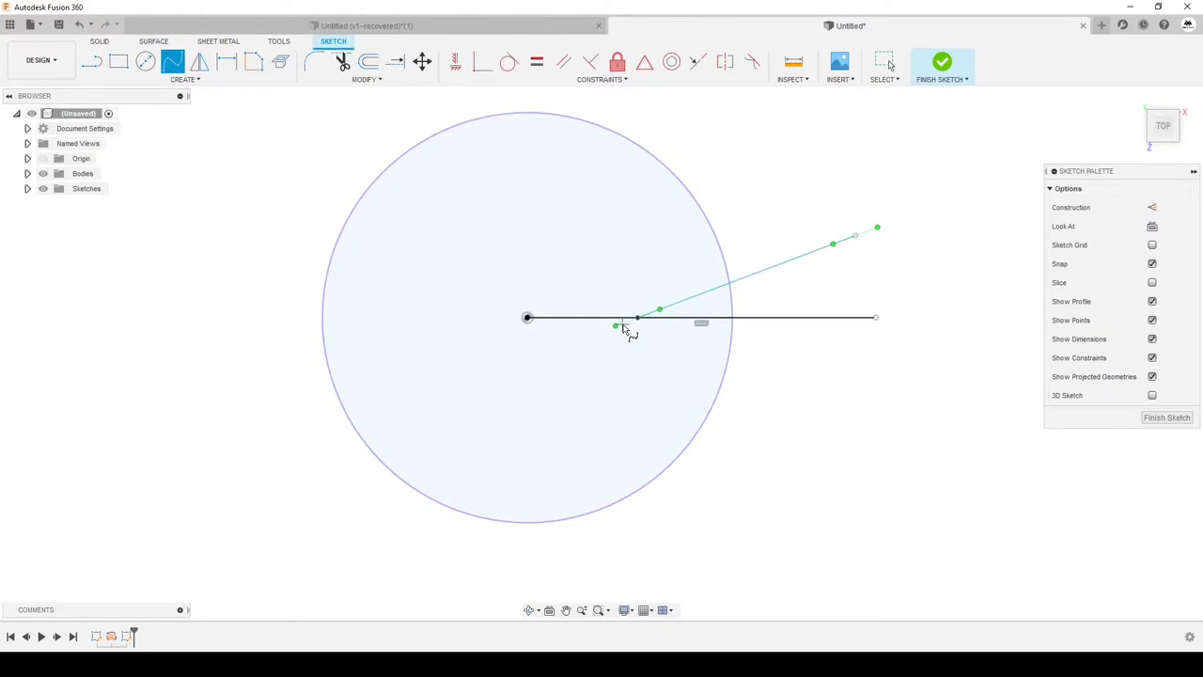
key("Escape")
left_click_drag(621, 334, 631, 336)
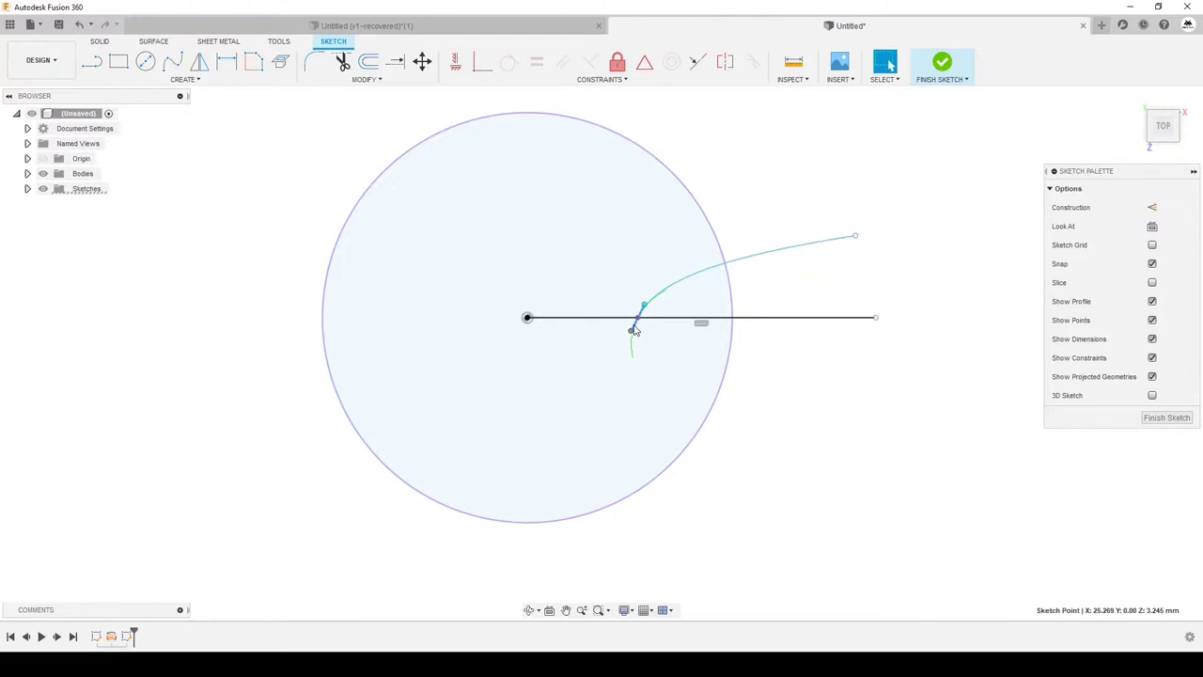
left_click(631, 329)
left_click(455, 61)
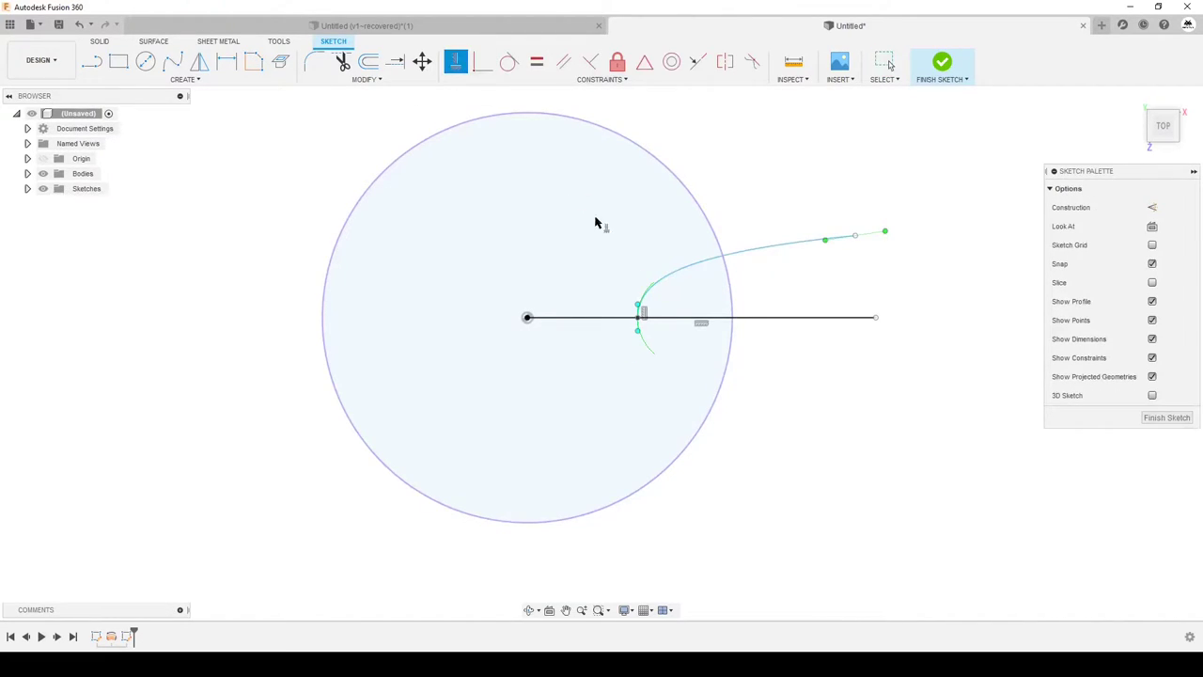
key("Escape")
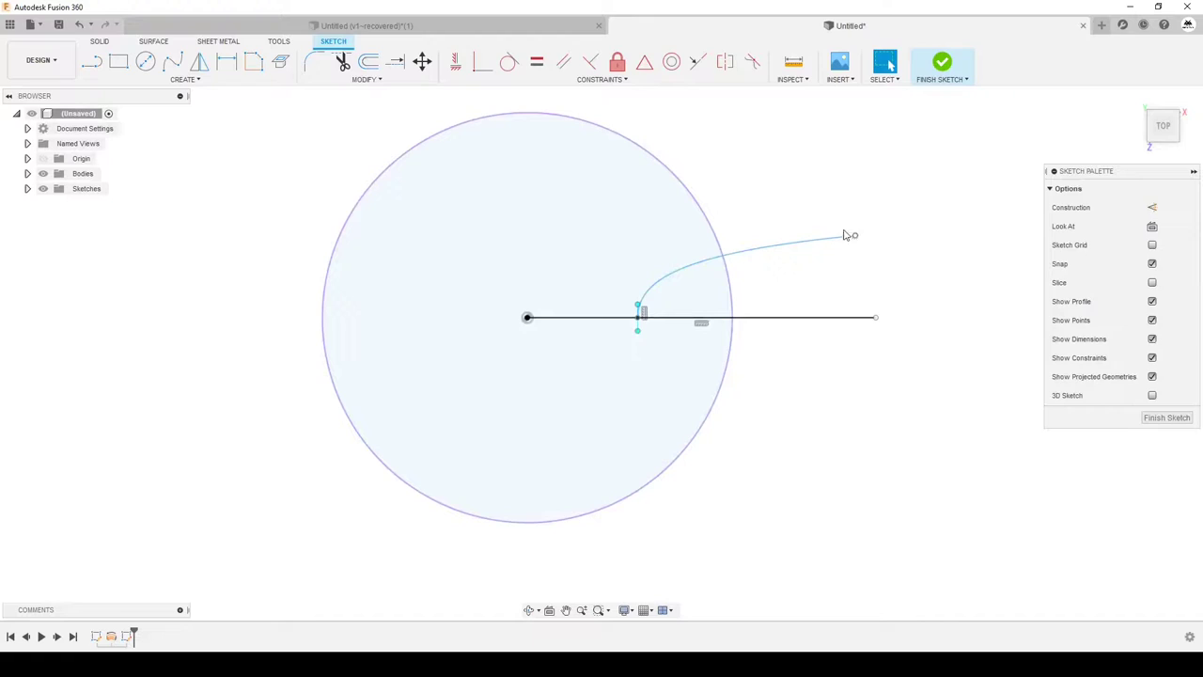
mouse_move(844, 234)
left_mouse_down()
mouse_move(798, 213)
mouse_move(806, 252)
mouse_move(768, 259)
left_mouse_up()
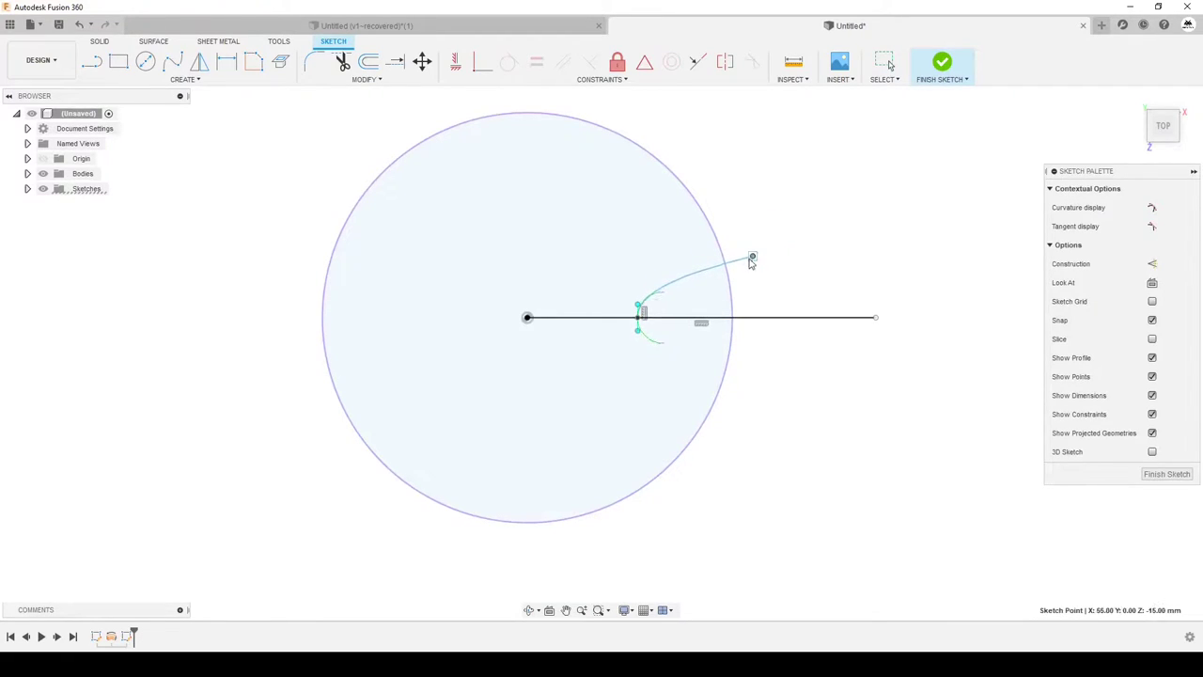
left_click(640, 311)
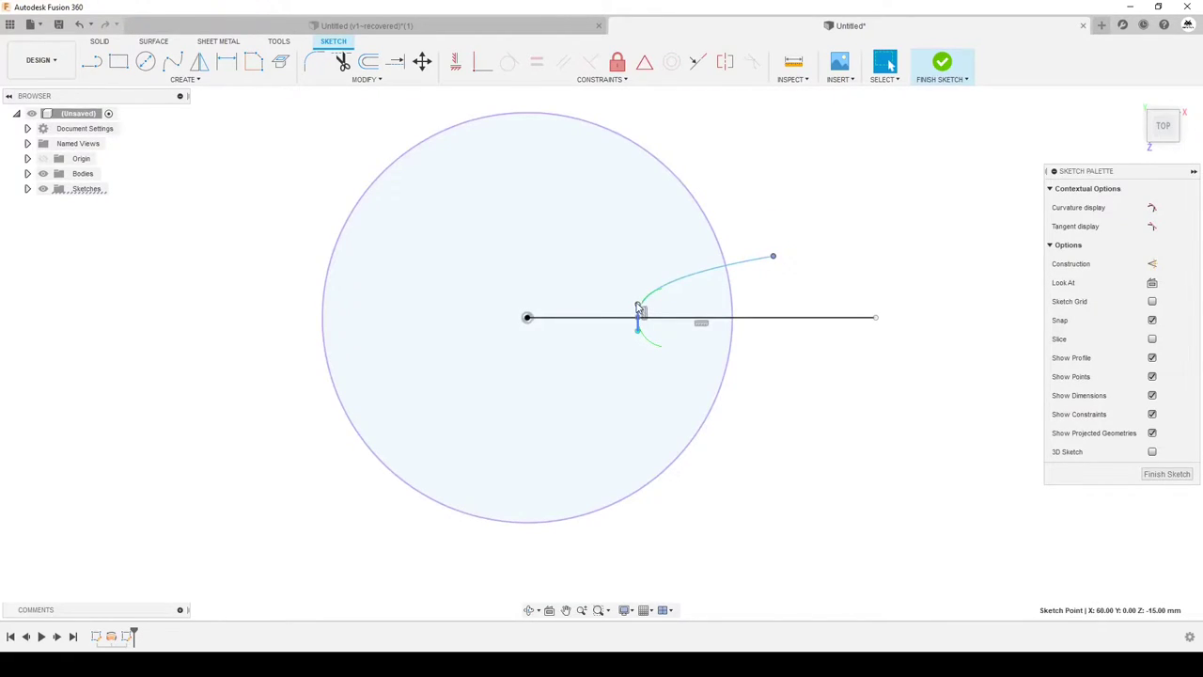
left_click_drag(639, 310, 638, 299)
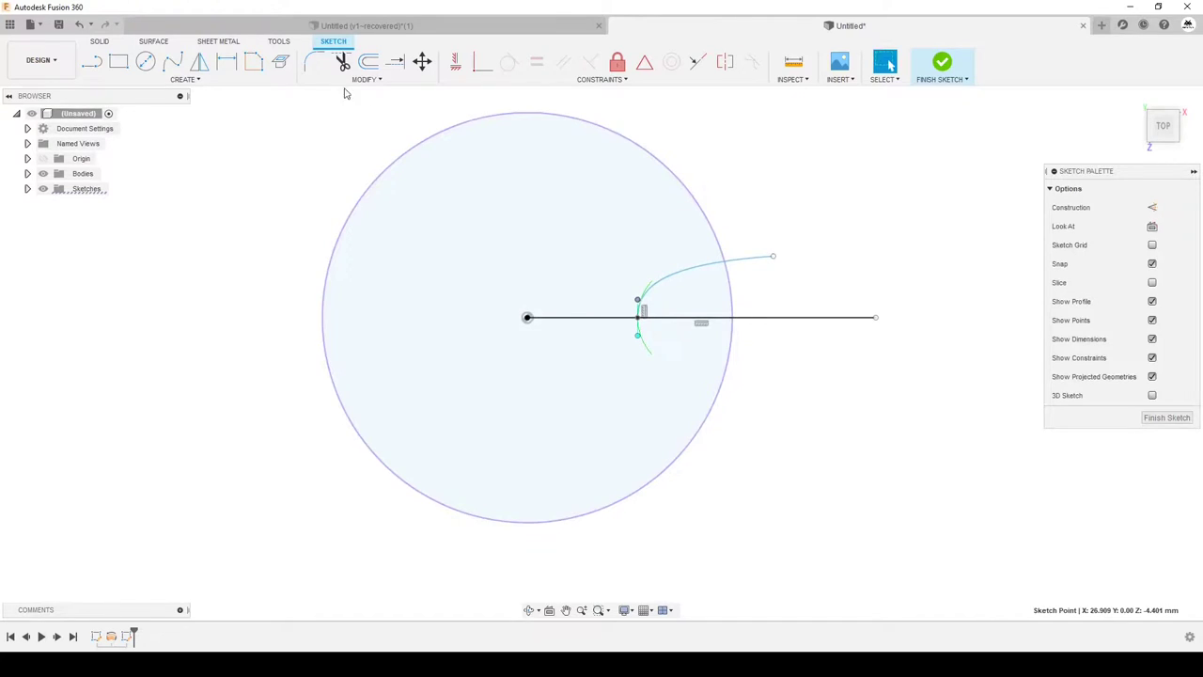
Mirror the spline across the radial line to form the rounded notch, and finish the sketch
left_click(207, 66)
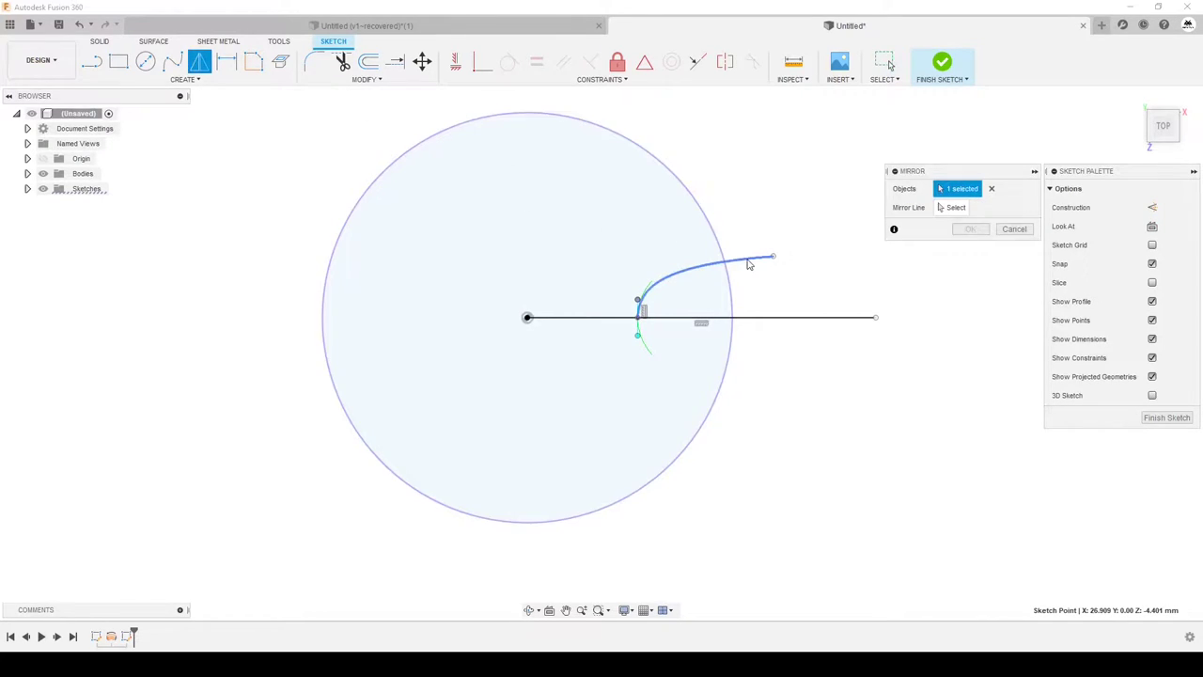
left_click(749, 265)
left_click(961, 209)
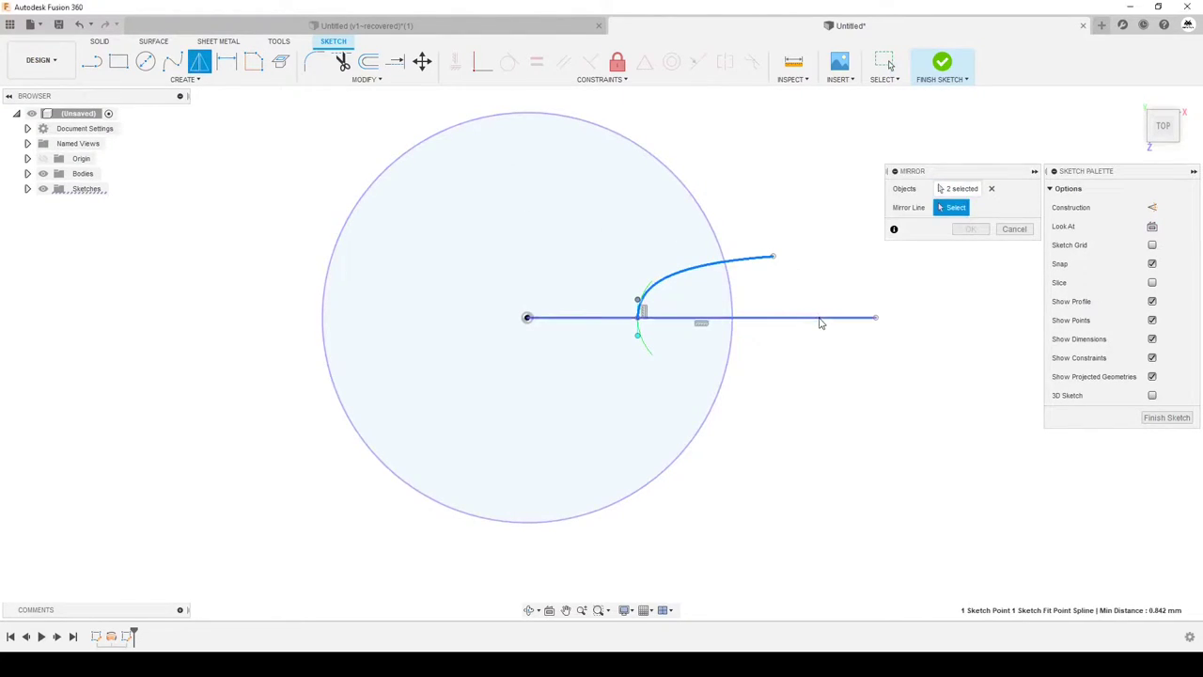
left_click(819, 318)
left_click(971, 230)
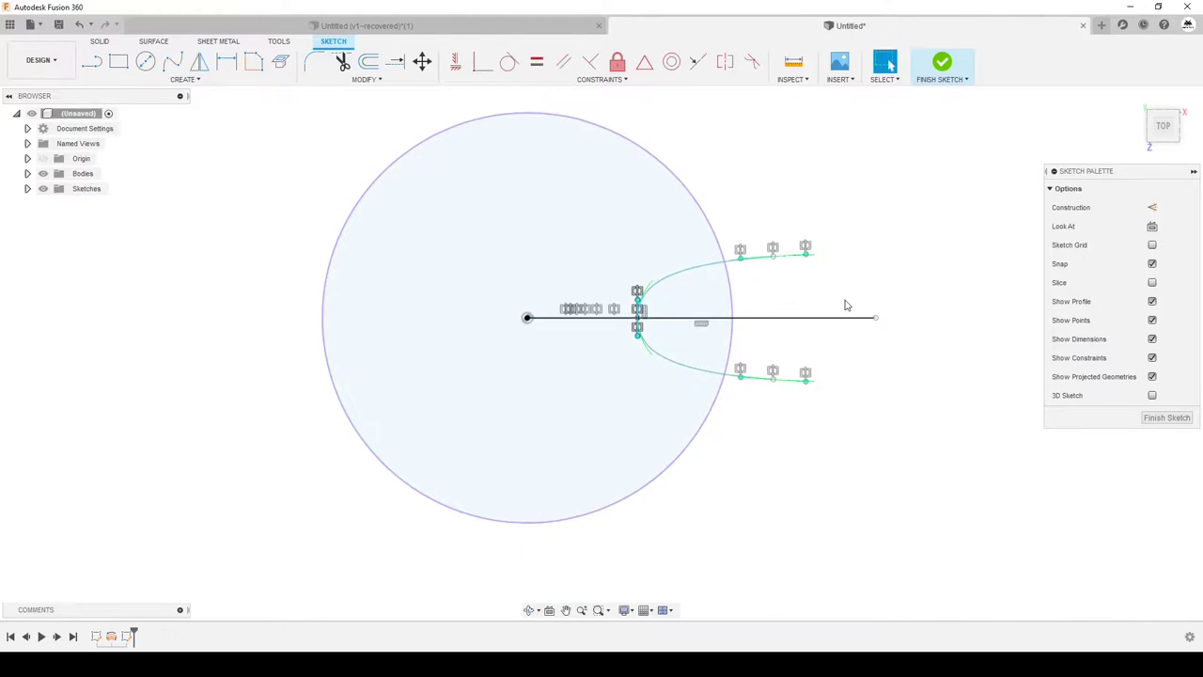
left_click(1166, 417)
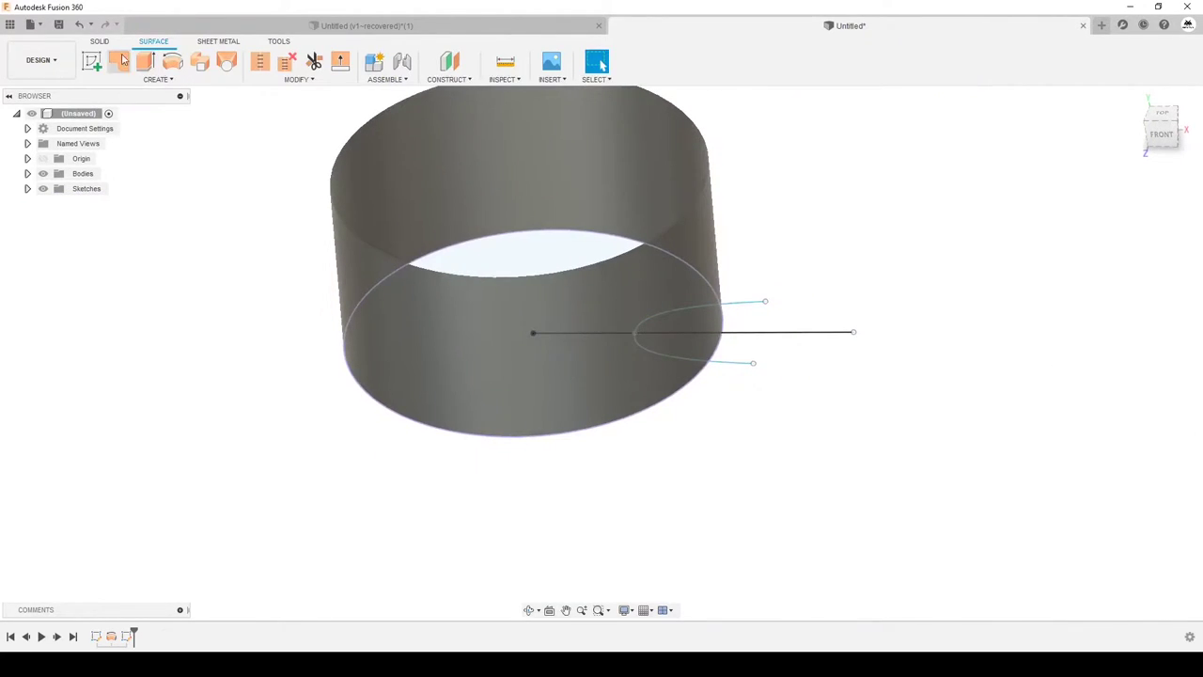
Start a sketch on the front plane and project the notch curve into it
left_click(91, 62)
left_click(571, 310)
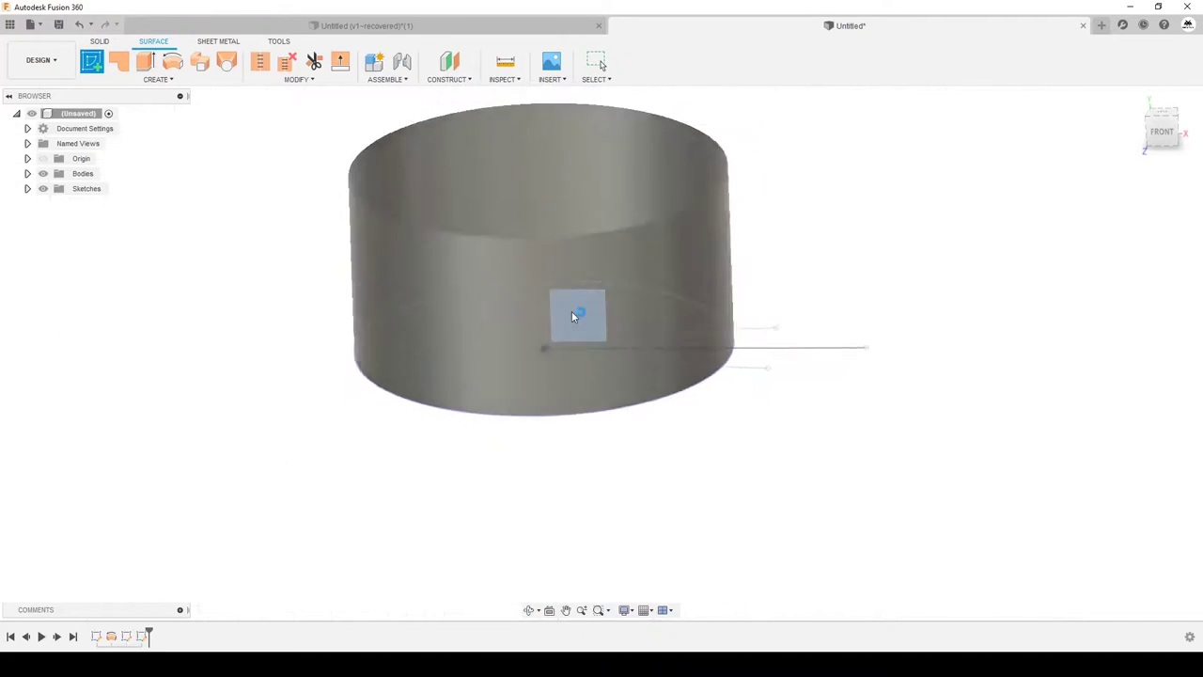
key("p")
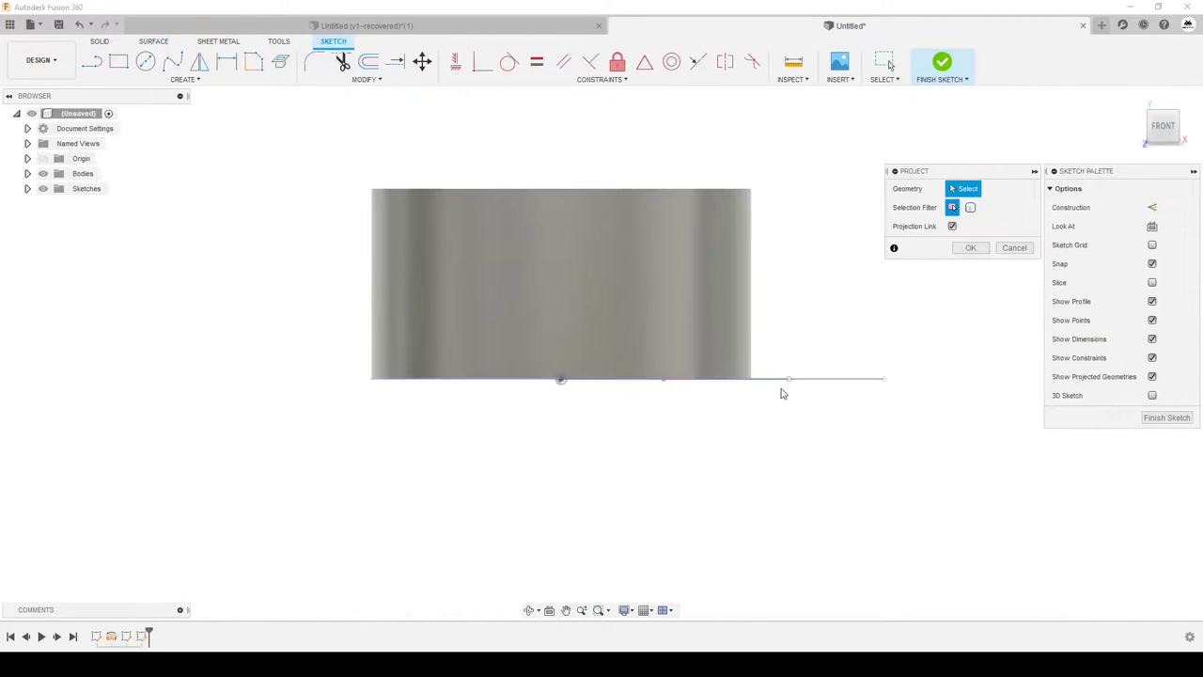
left_click(764, 383)
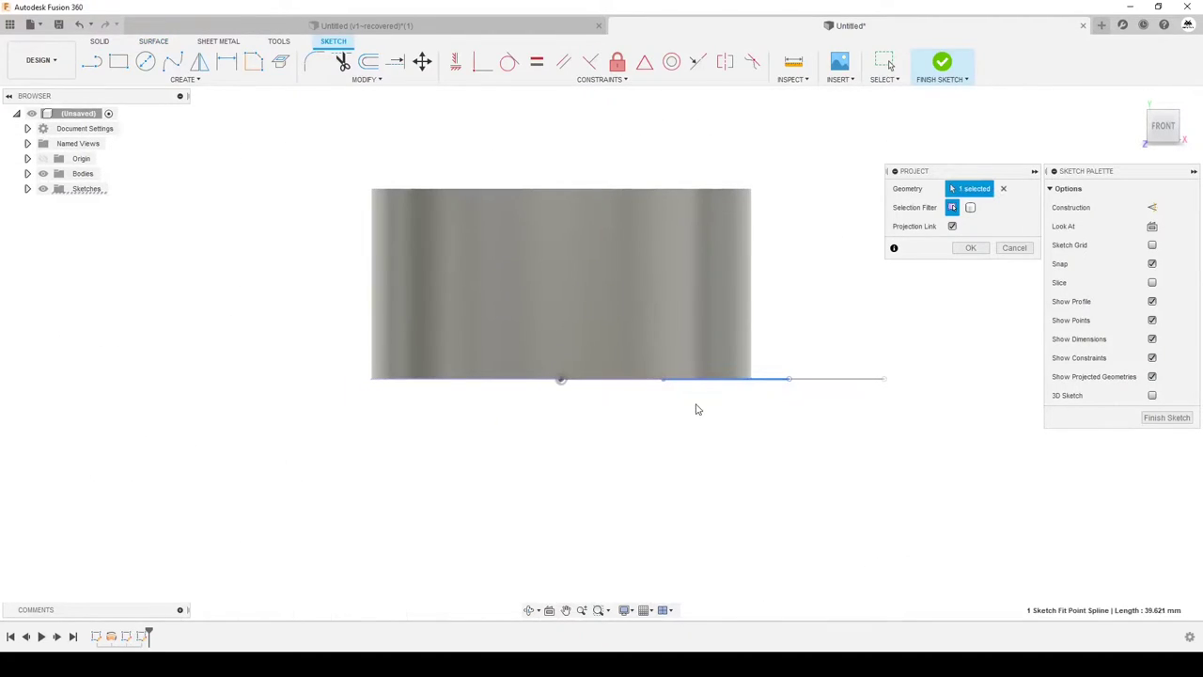
left_click(971, 247)
Return to a straight front view and turn on Slice for the sketch
middle_click_drag(752, 357, 754, 383, "shift")
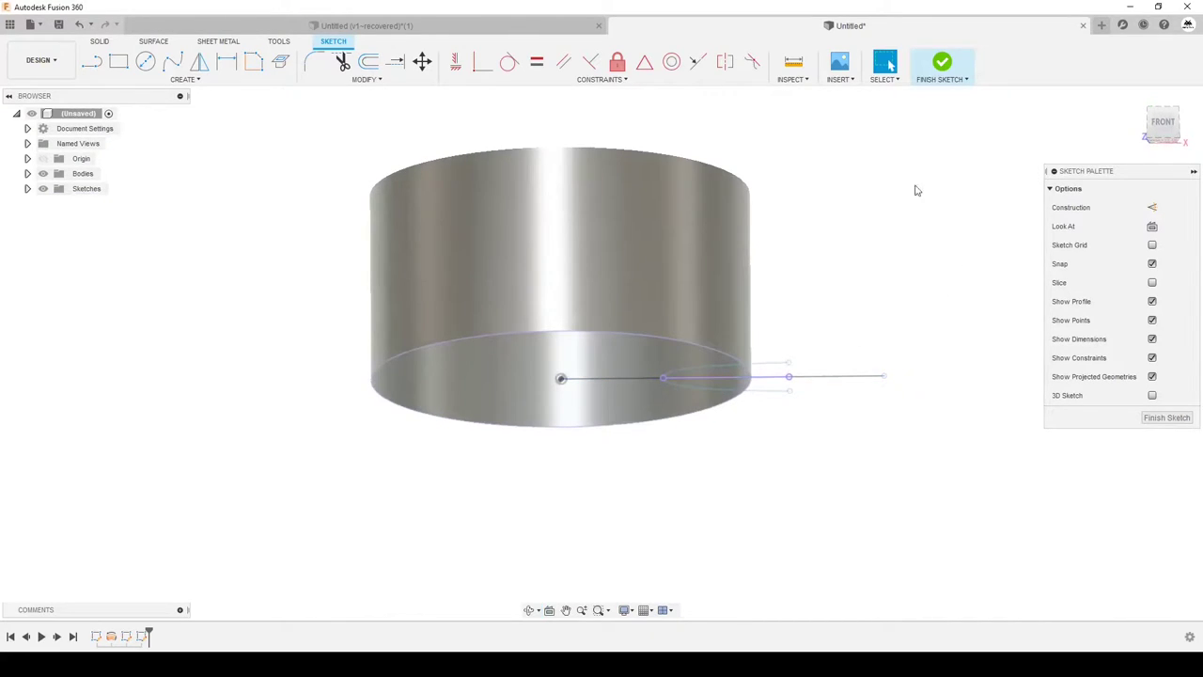
left_click(1163, 124)
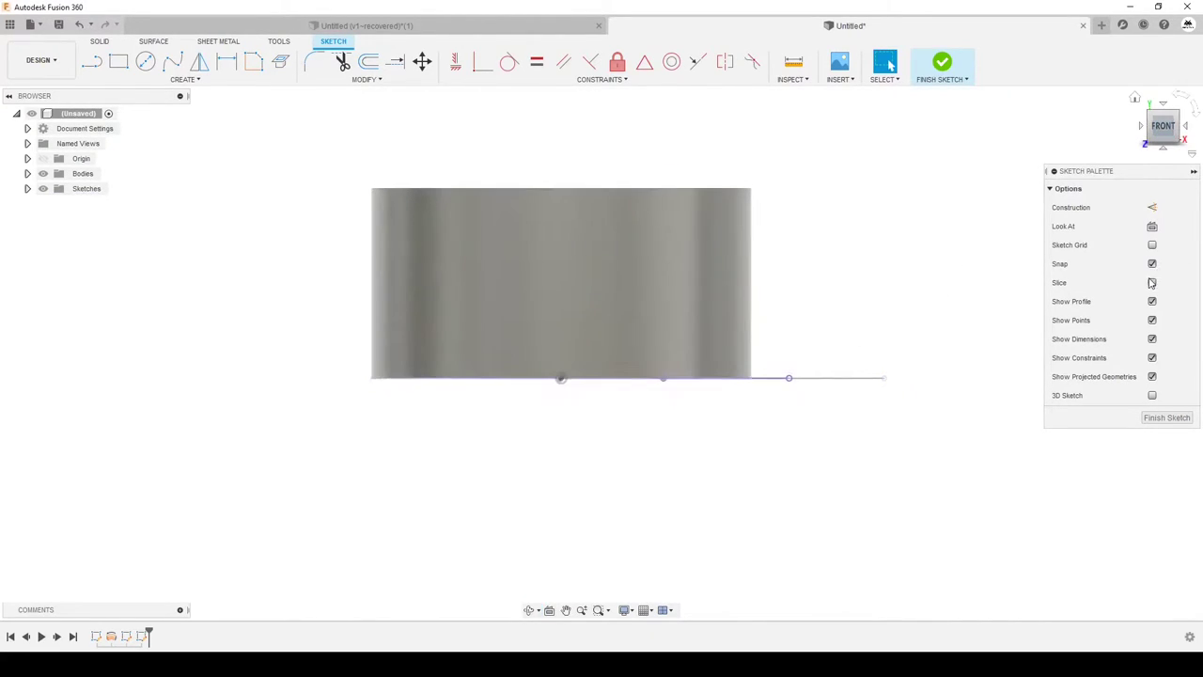
left_click(1151, 283)
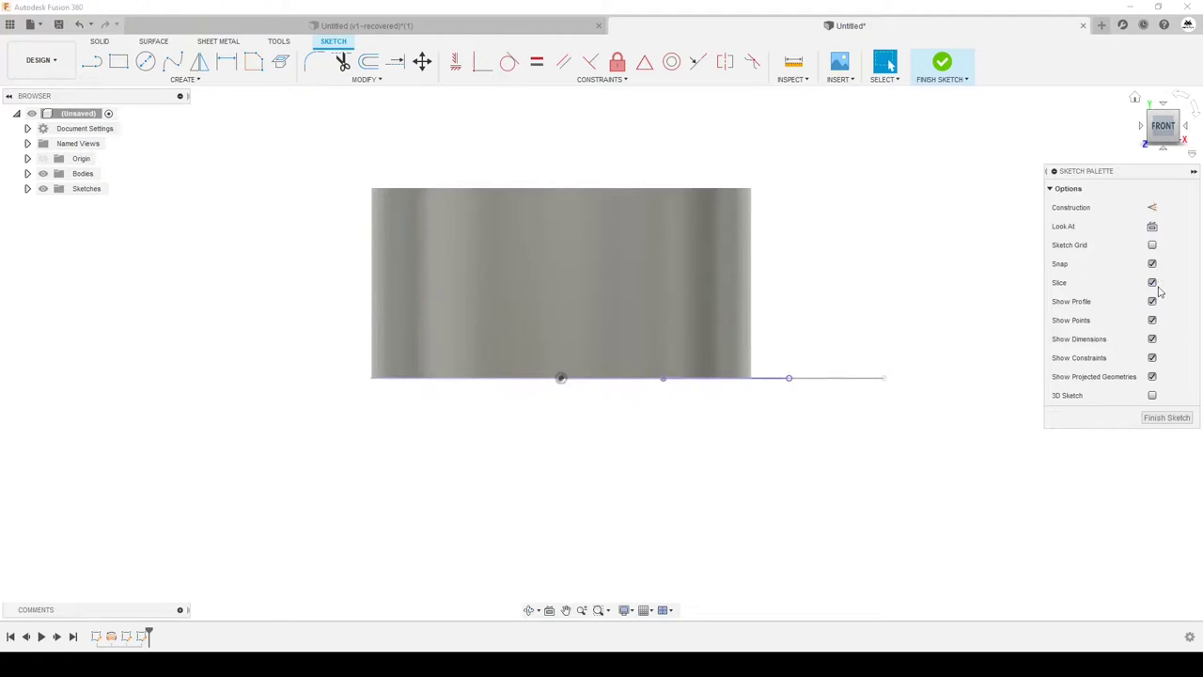
left_click(1151, 283)
left_click(1152, 283)
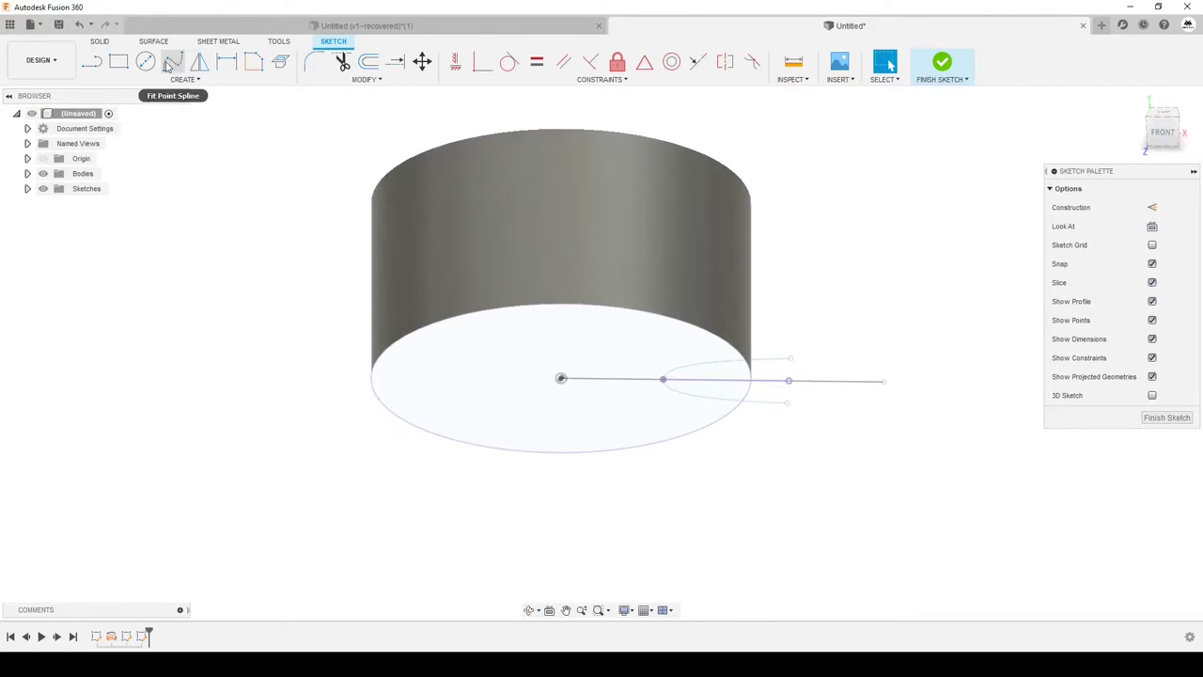
Draw a rising spline from the notch point with a vertical start tangent
left_click(170, 66)
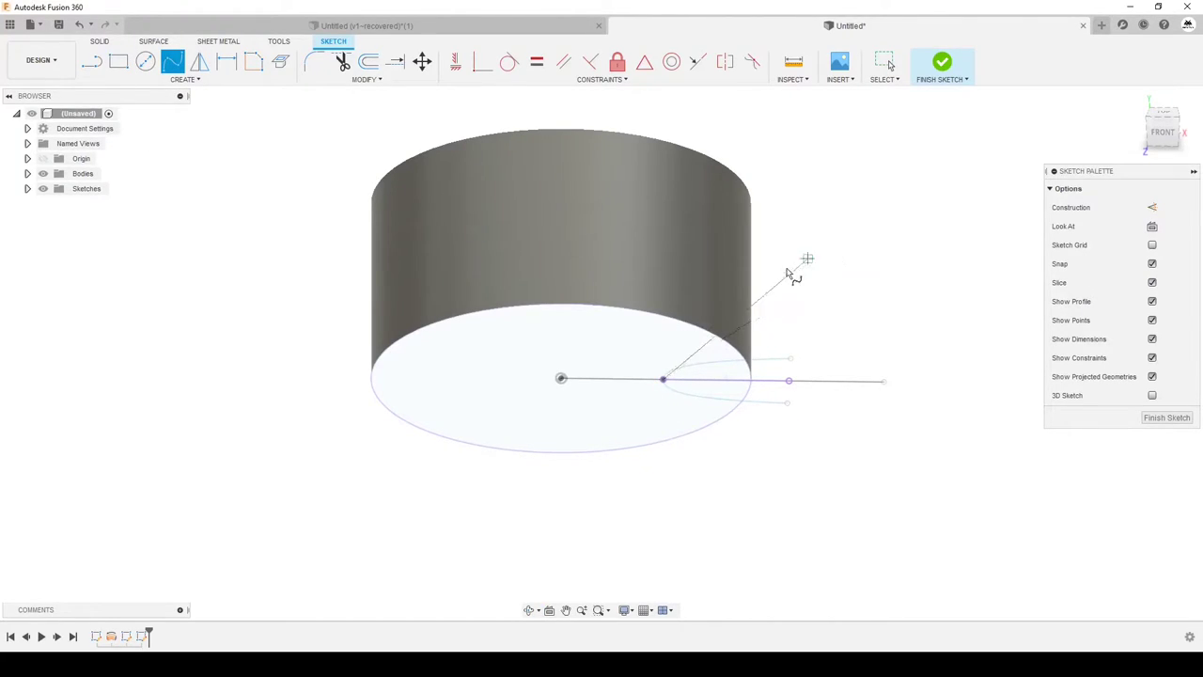
scroll(673, 379, "up", 2)
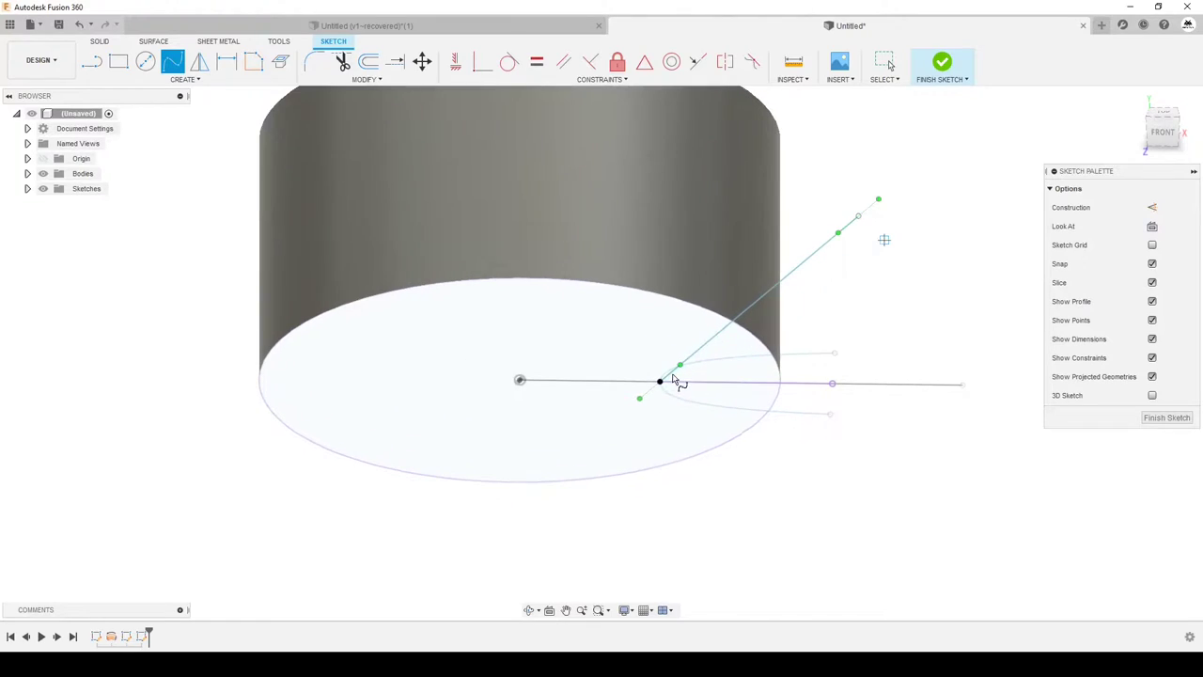
key("Escape")
left_click_drag(649, 401, 652, 402)
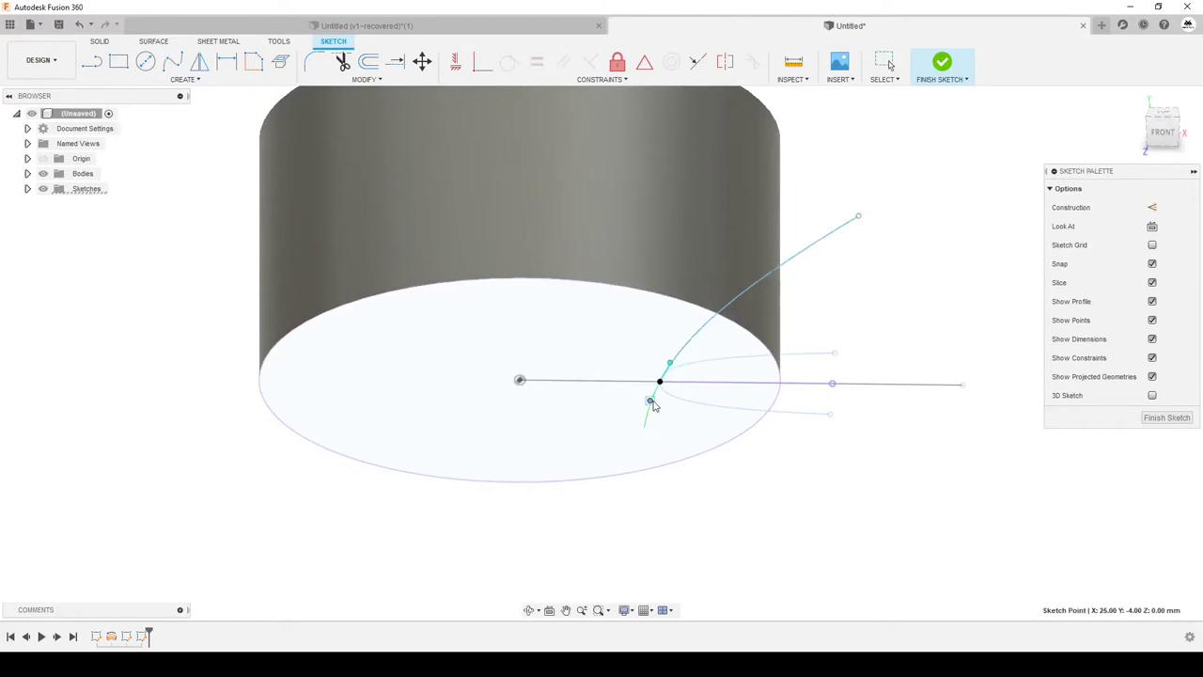
left_click(655, 399)
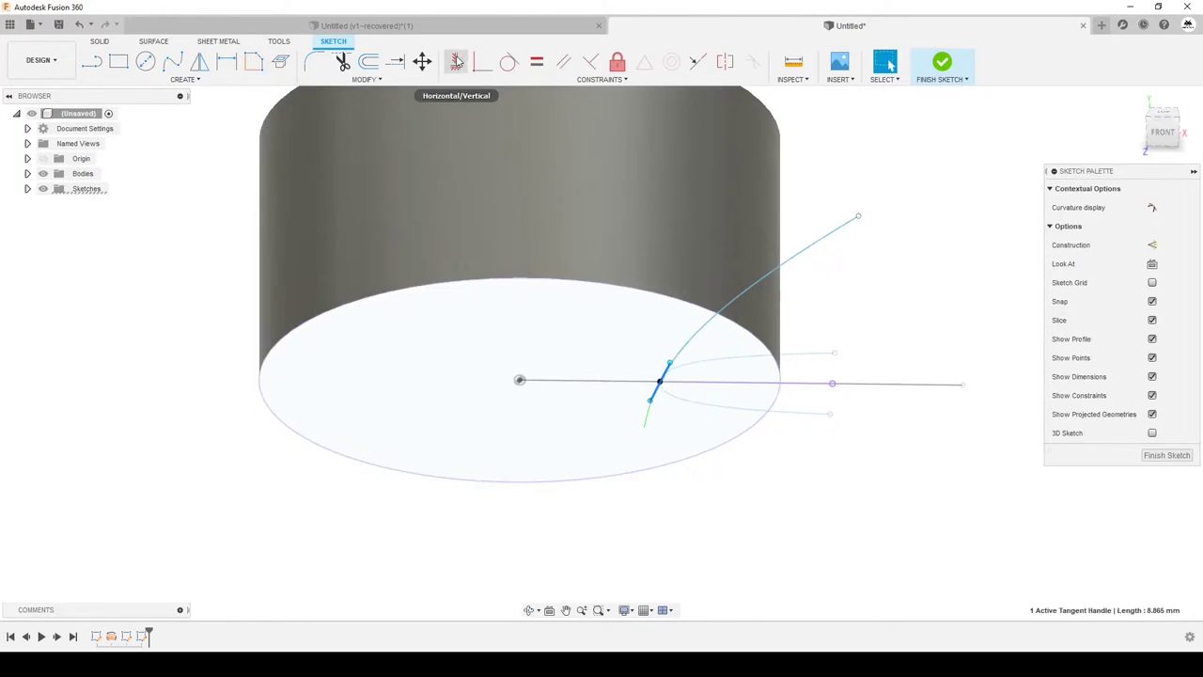
left_click(457, 66)
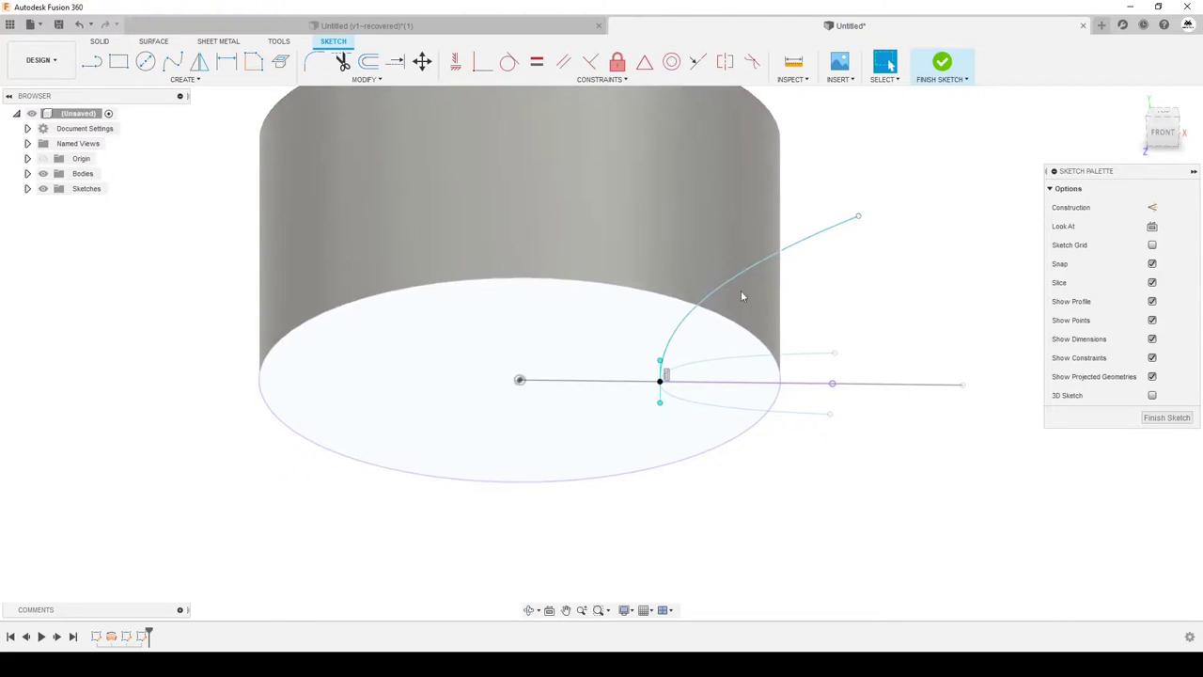
Adjust the spline's upper end in front view and finish the sketch
left_click(1151, 141)
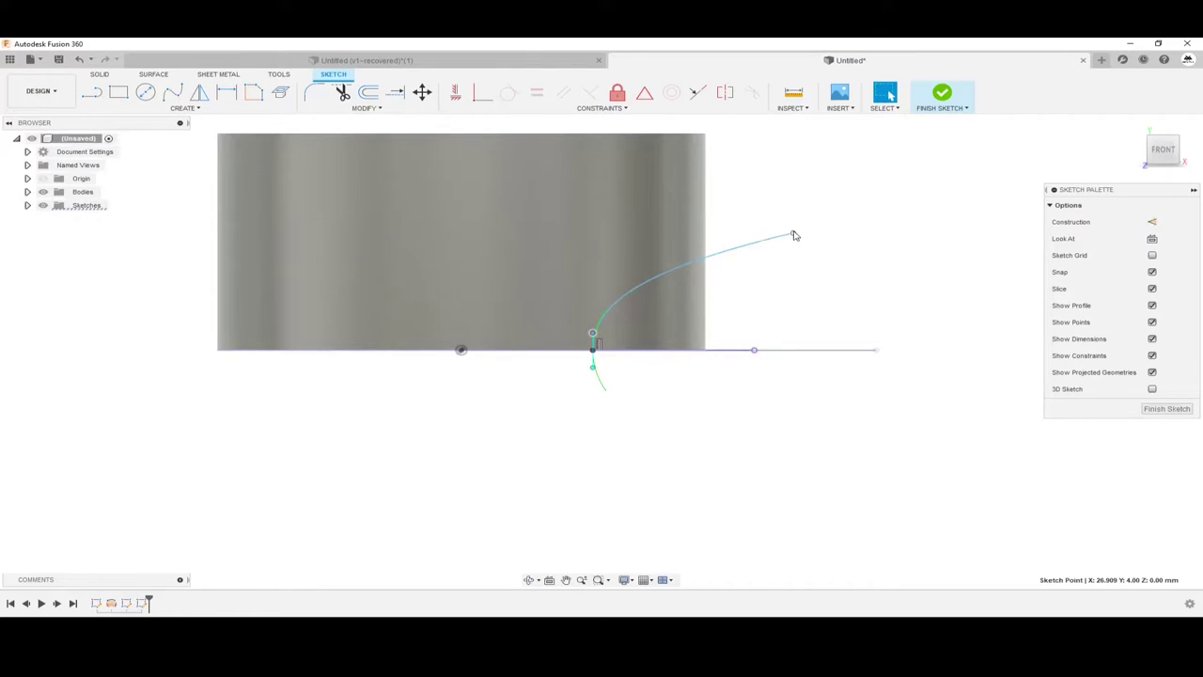
left_click_drag(794, 234, 770, 236)
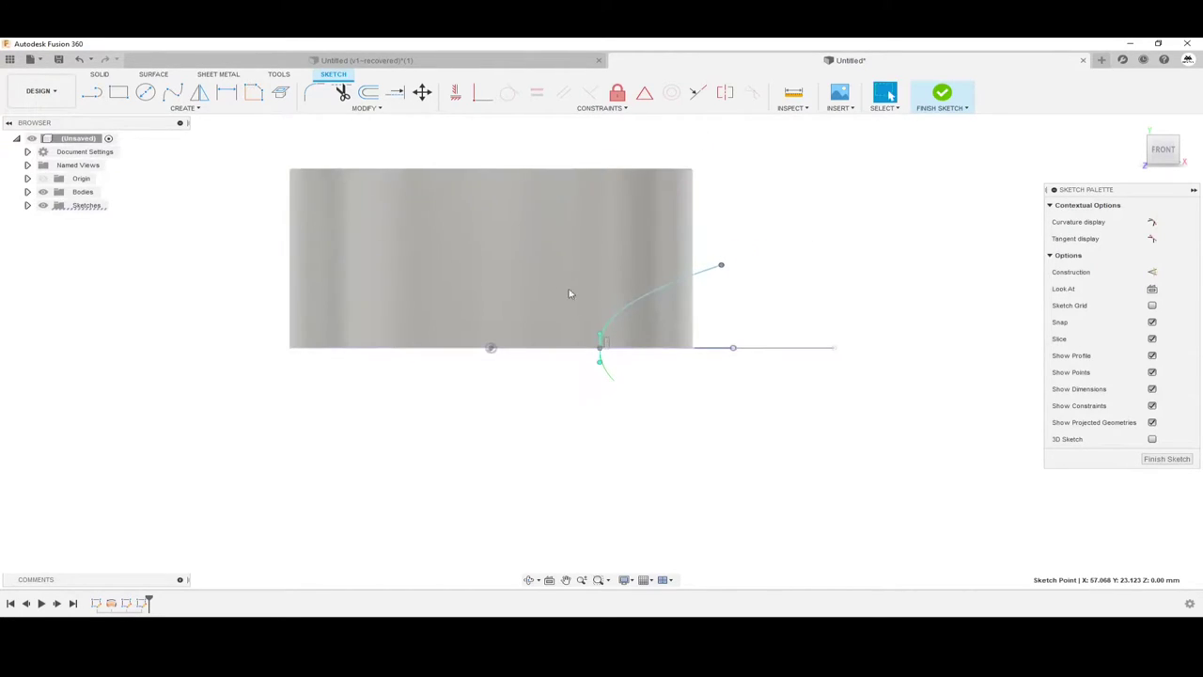
middle_click_drag(570, 291, 554, 328, "shift")
left_click(1167, 459)
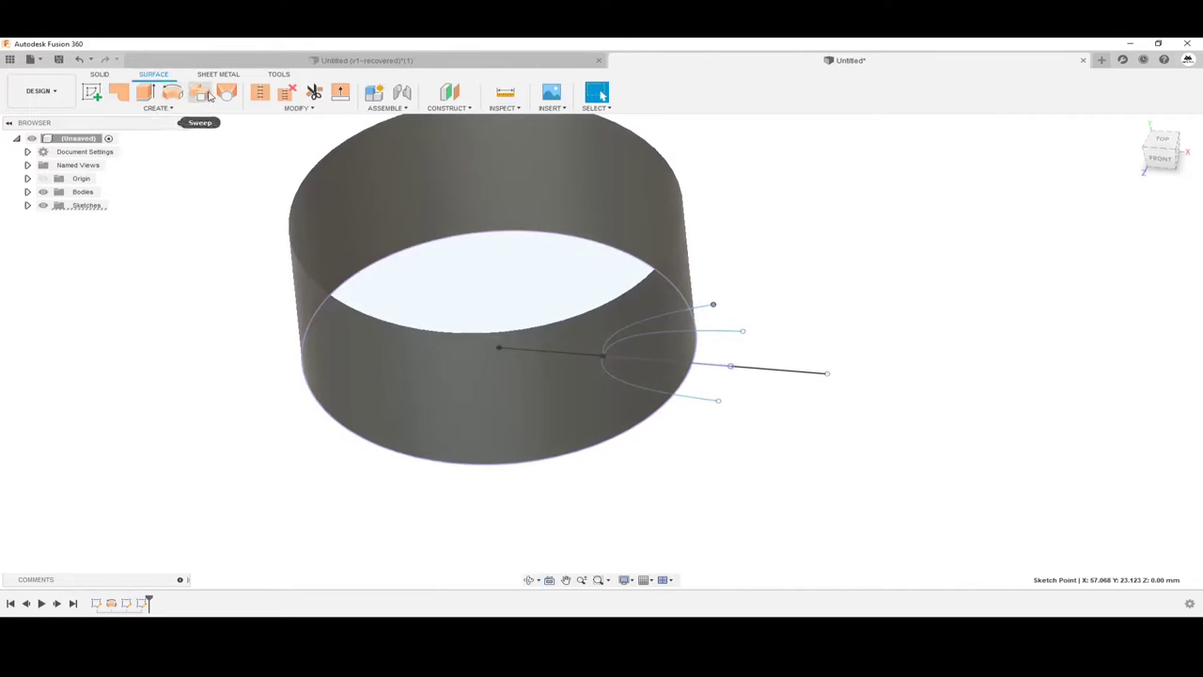
Set up a sweep with the U-shaped notch curve as profile and the rising spline as path, hiding the cylinder
left_click(204, 96)
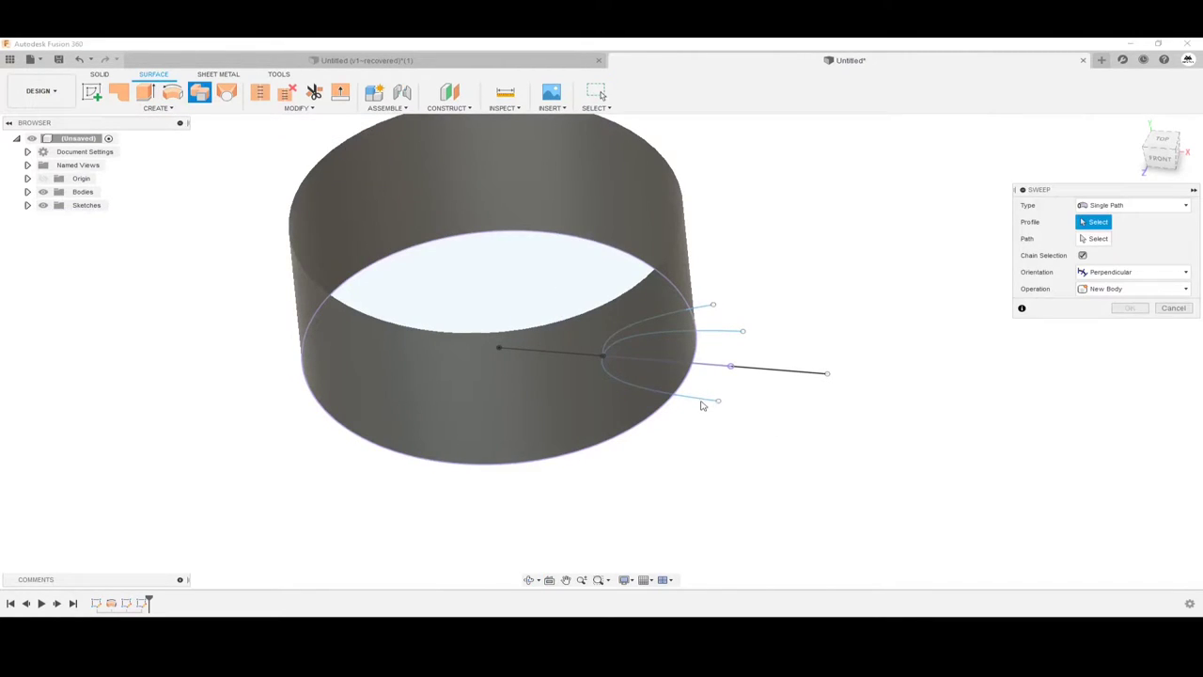
left_click(714, 335)
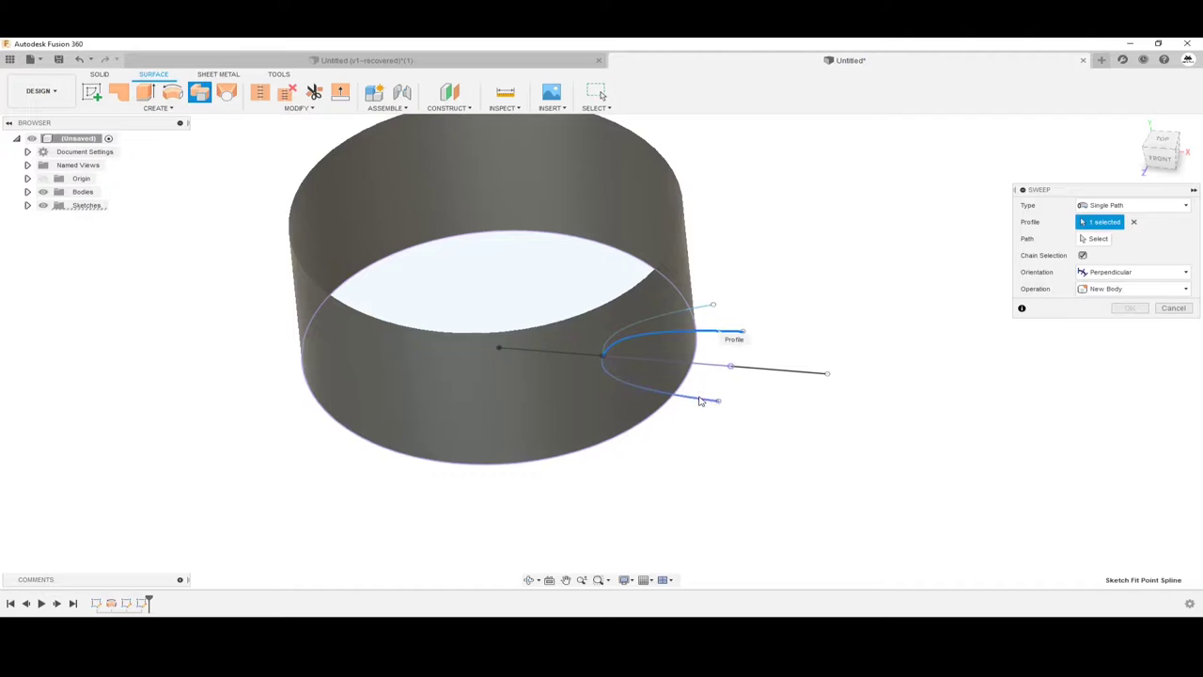
left_click(1100, 240)
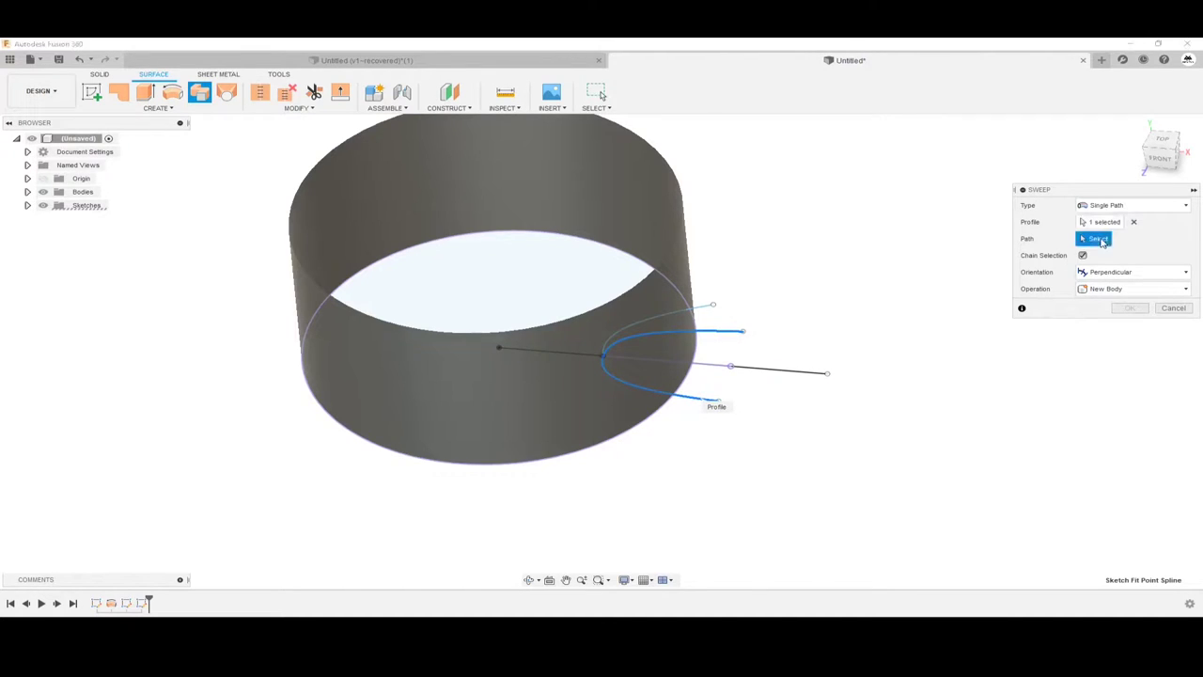
left_click(702, 309)
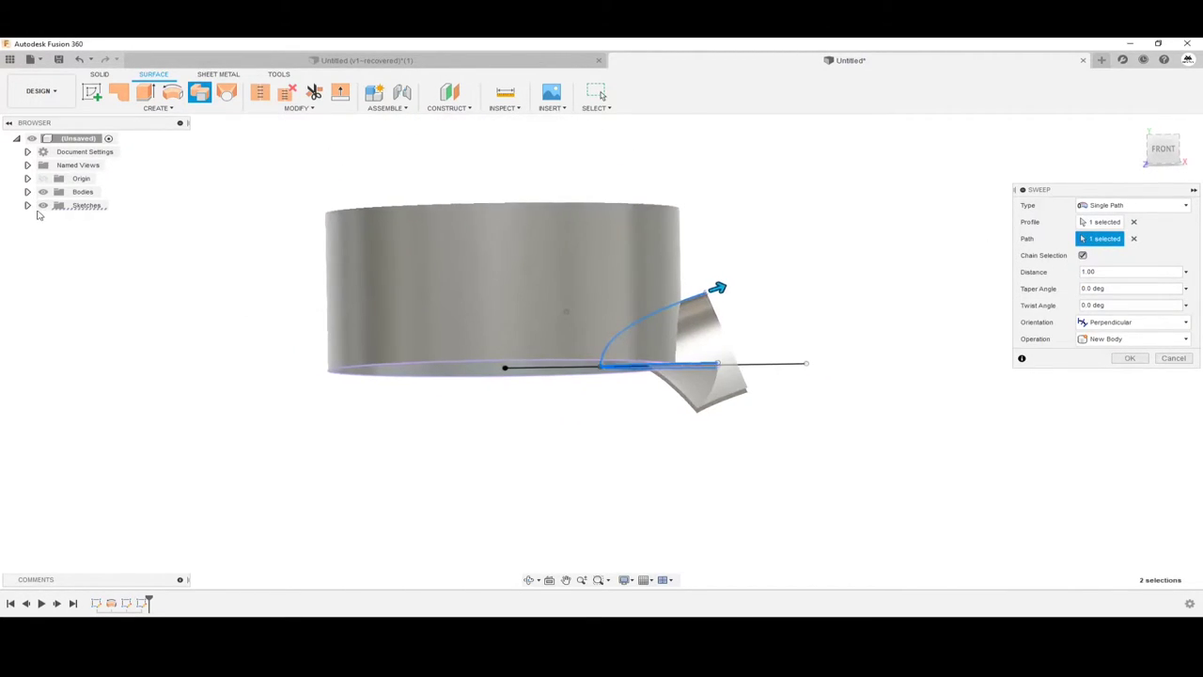
left_click(28, 192)
left_click(55, 204)
Set the sweep orientation to Parallel, create the surface, and show the cylinder again
mouse_move(535, 395)
middle_mouse_down("shift")
mouse_move(564, 352)
mouse_move(727, 402)
mouse_move(720, 376)
middle_mouse_up("shift")
scroll(658, 394, "up", 5)
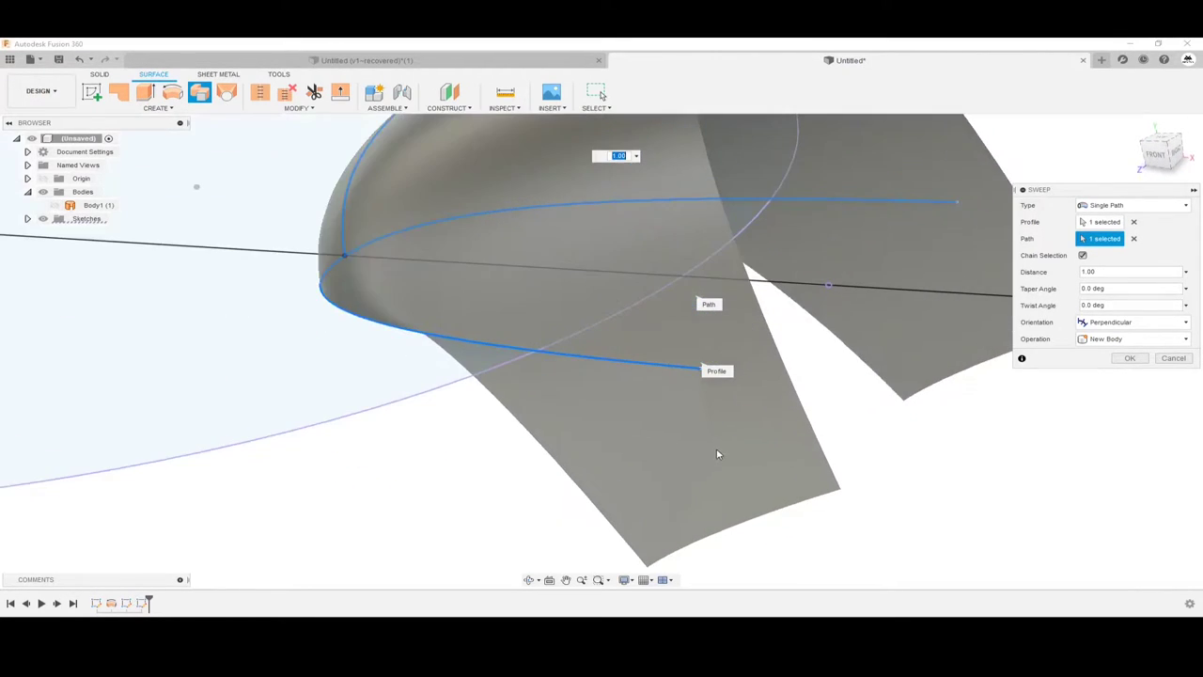
middle_click_drag(652, 414, 672, 406, "shift")
left_click(1132, 322)
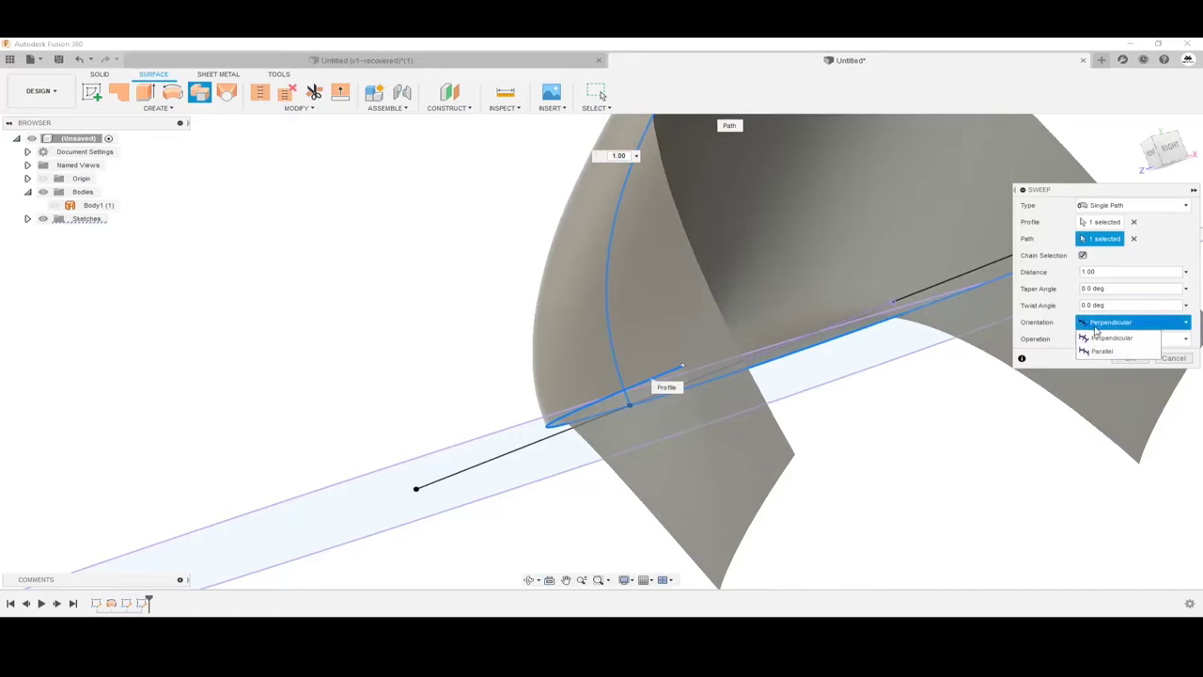
left_click(1116, 352)
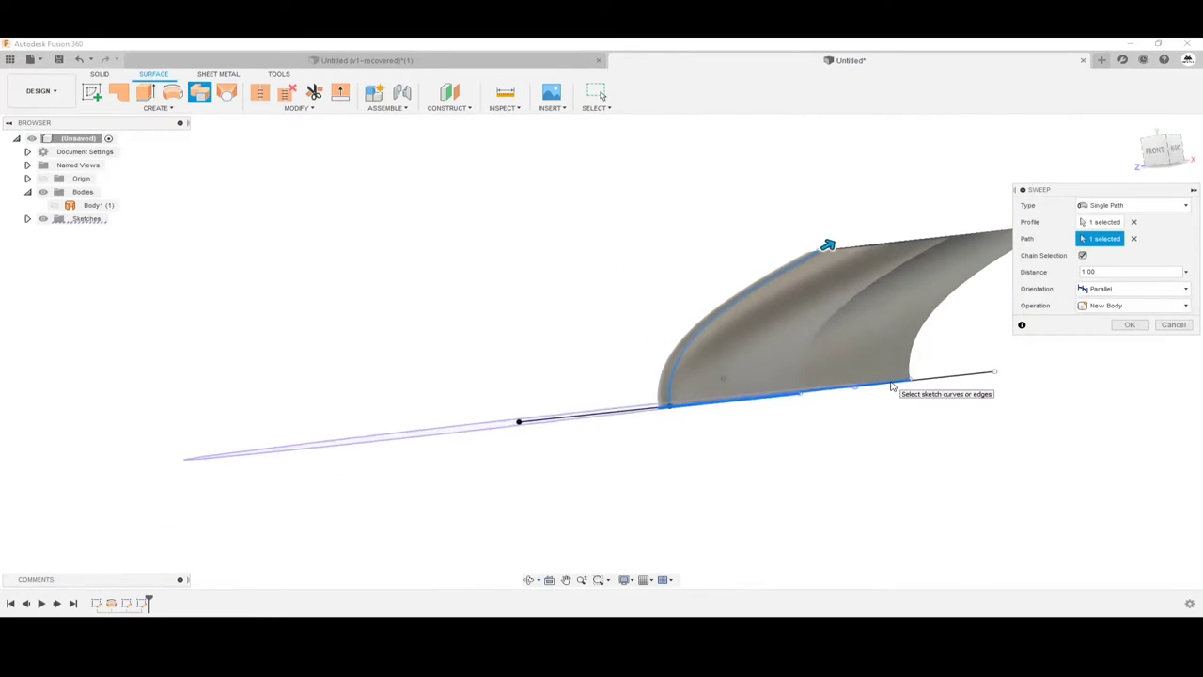
left_click(1125, 325)
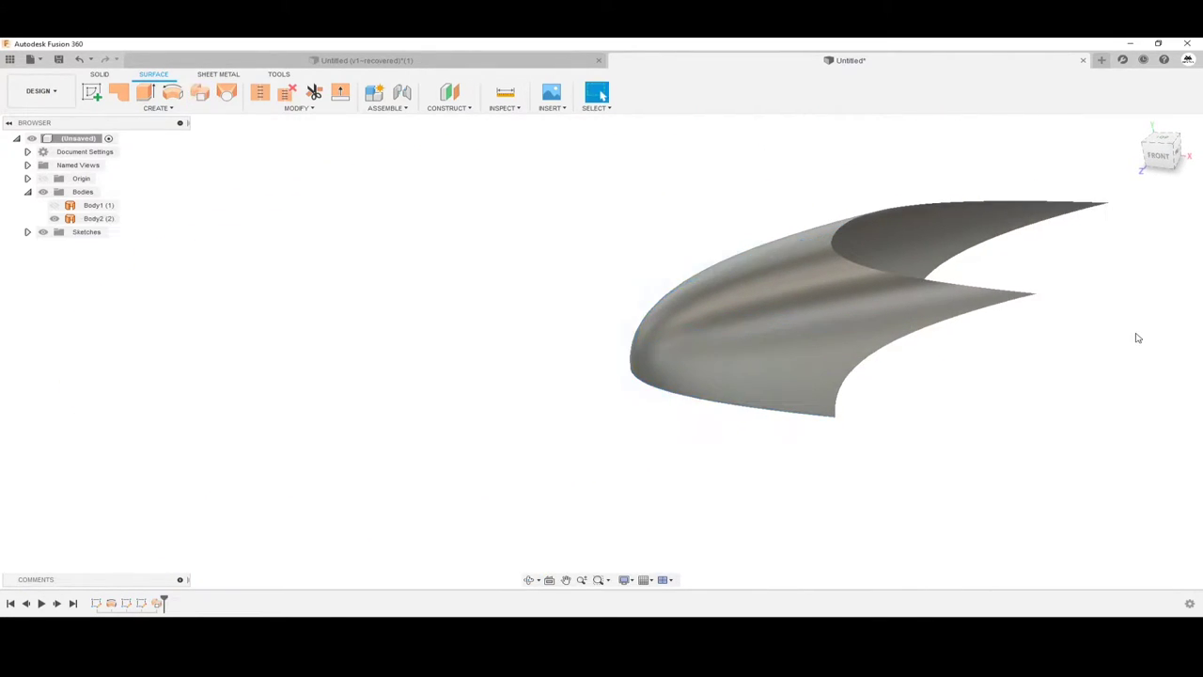
left_click(53, 205)
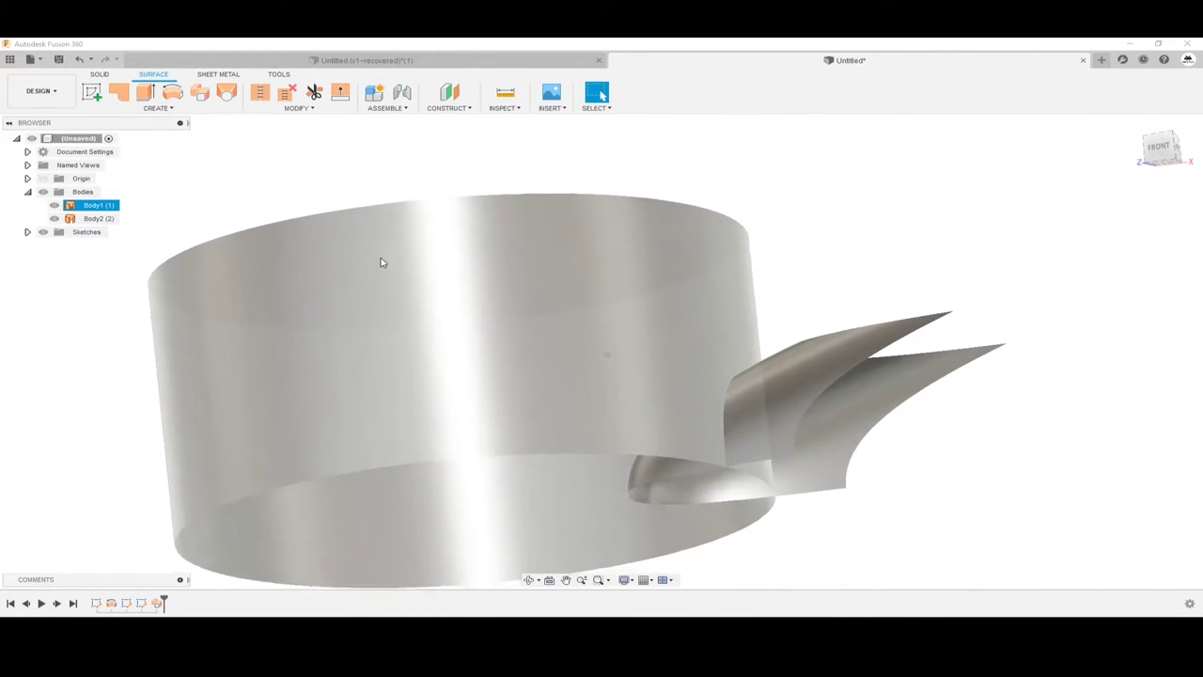
middle_click_drag(381, 263, 170, 110, "shift")
Close the cylinder's bottom edge with a patch surface
left_click(162, 108)
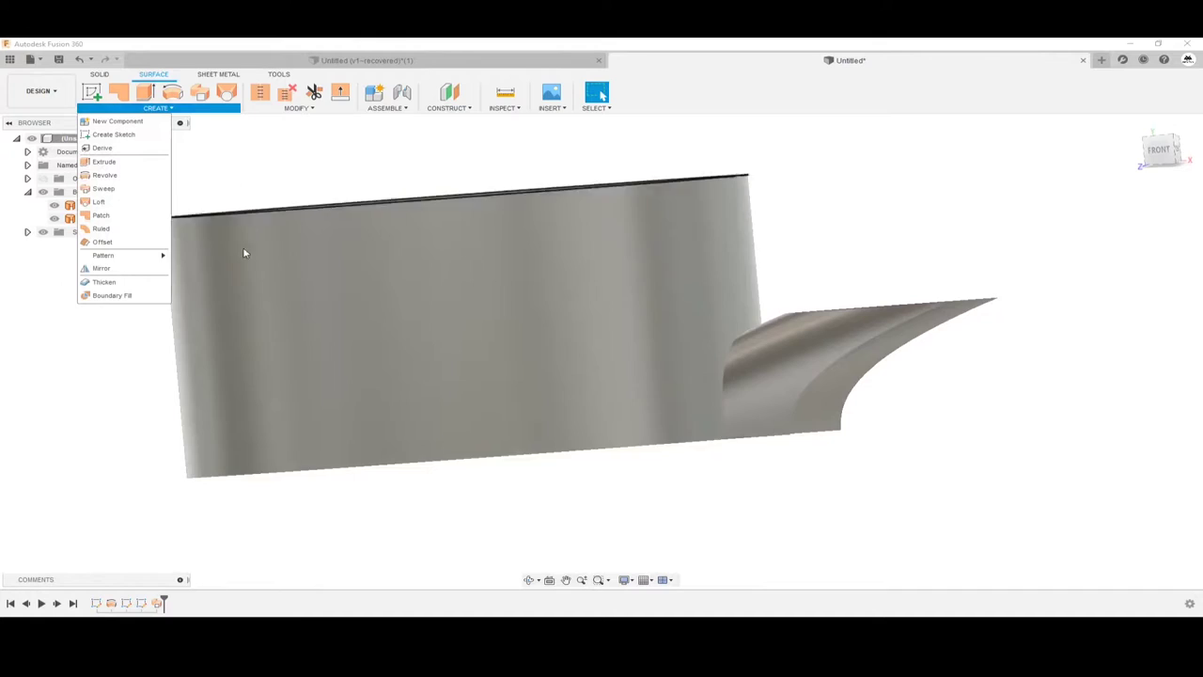
left_click(100, 215)
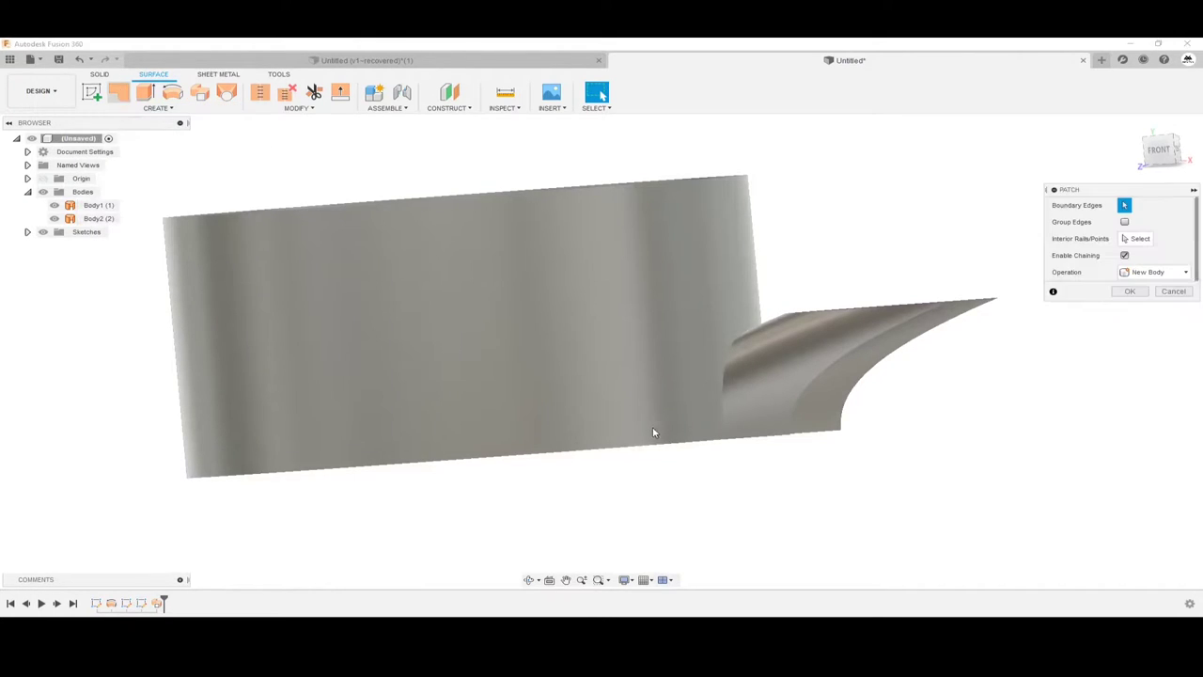
left_click(622, 447)
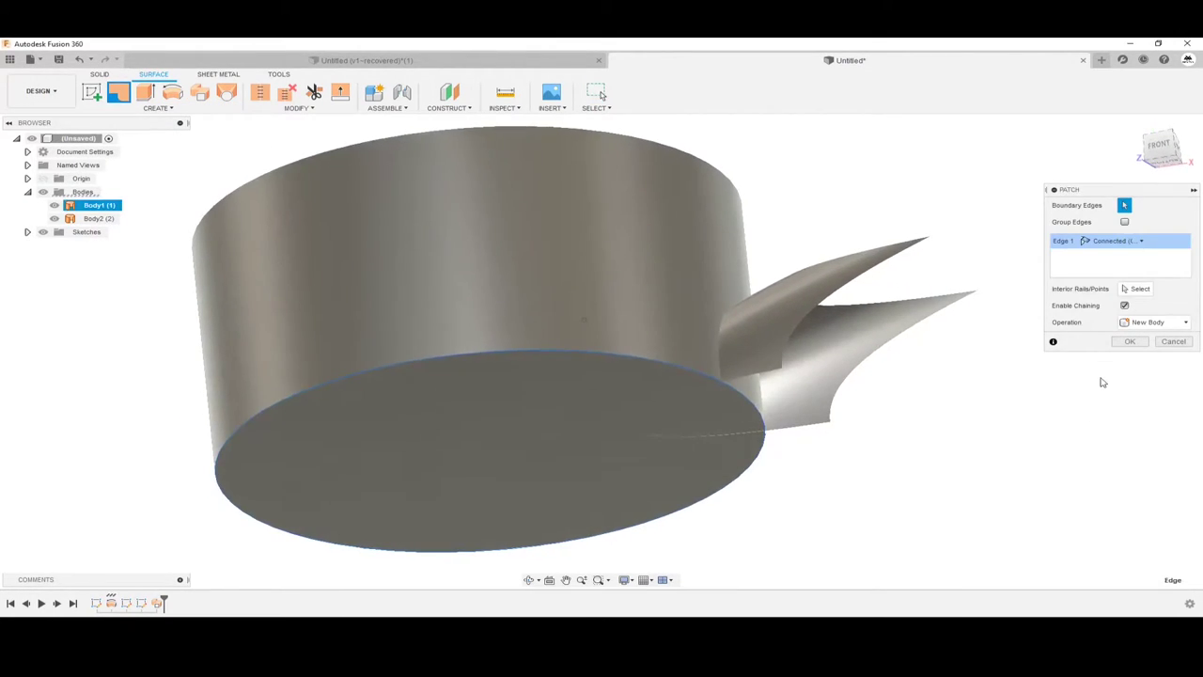
left_click(1129, 341)
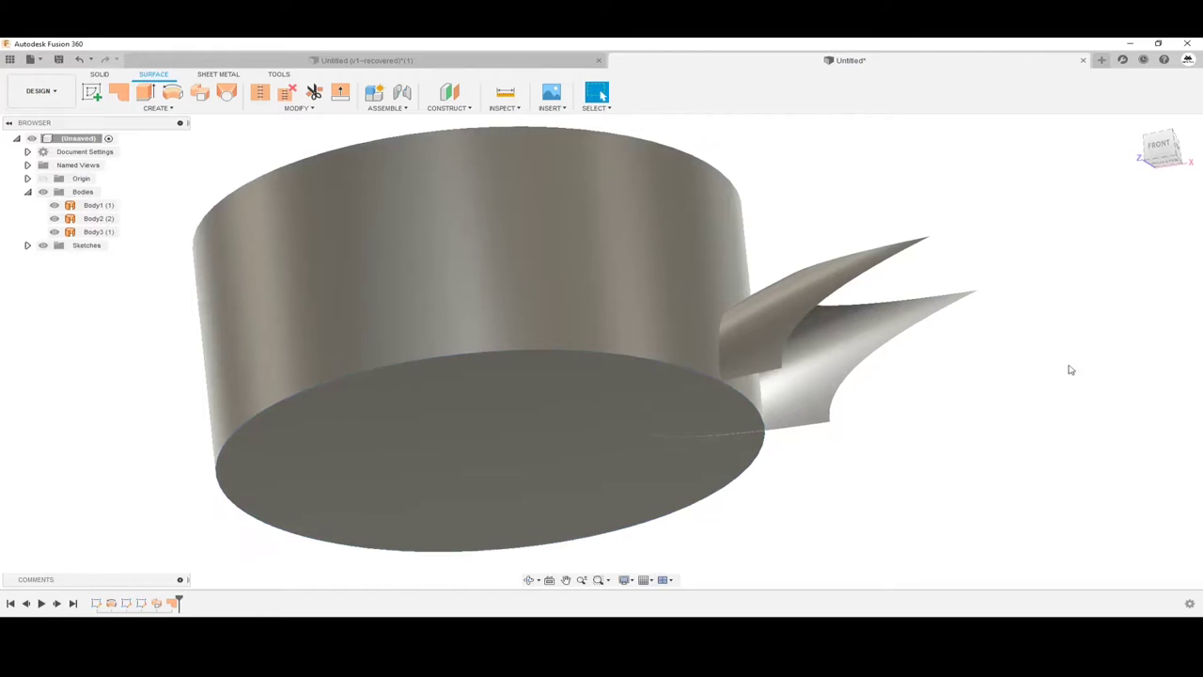
Stitch the bottom patch and cylinder wall into one body
left_click(260, 92)
left_click(472, 368)
left_click(1123, 385)
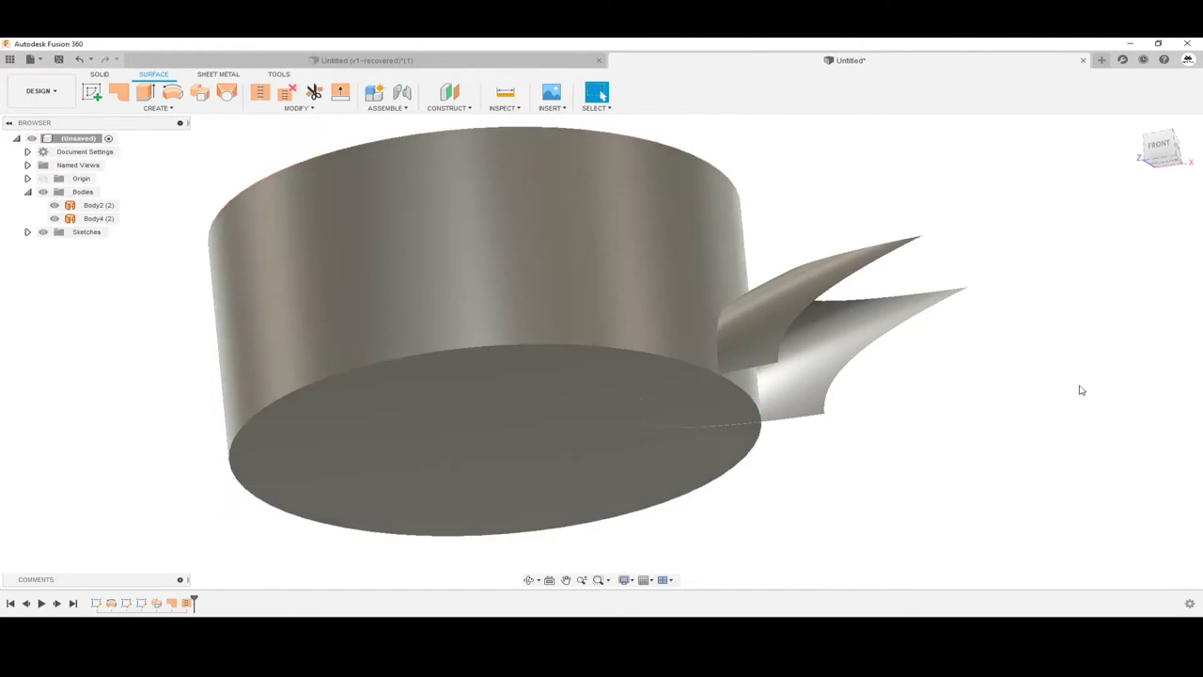
Fillet the cylinder's bottom circular edge with a 10 mm radius
key("f")
left_click(670, 356)
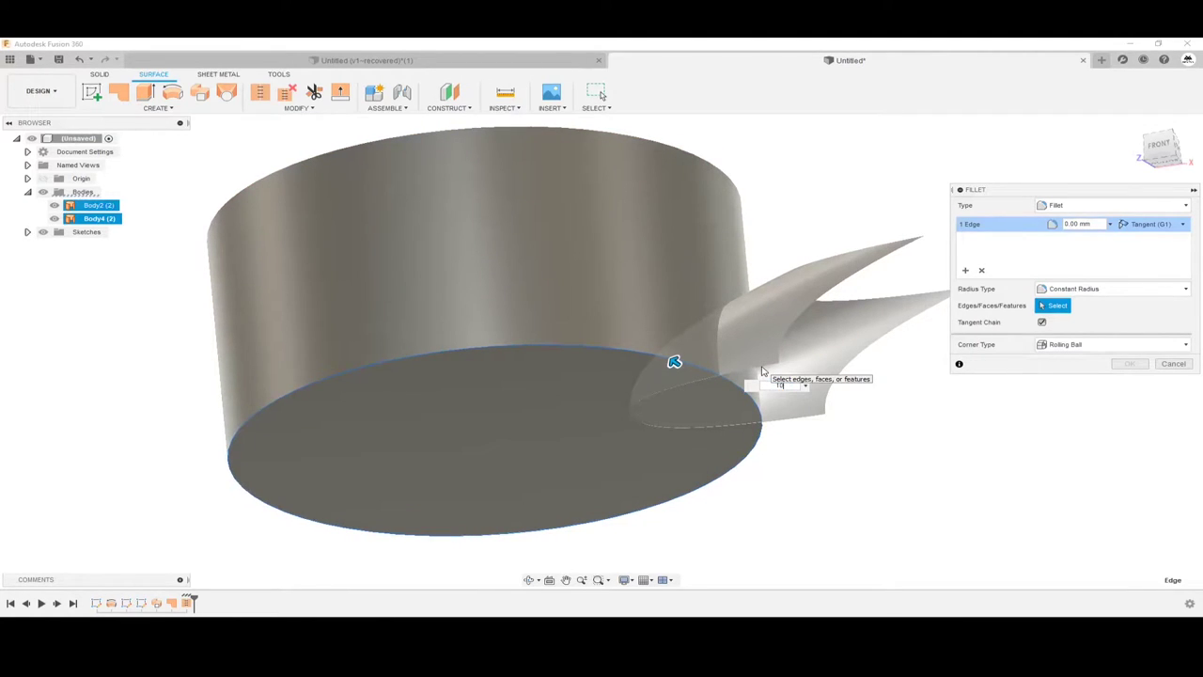
mouse_move(762, 371)
middle_mouse_down("shift")
mouse_move(1081, 368)
mouse_move(1104, 253)
middle_mouse_up("shift")
left_click(1128, 364)
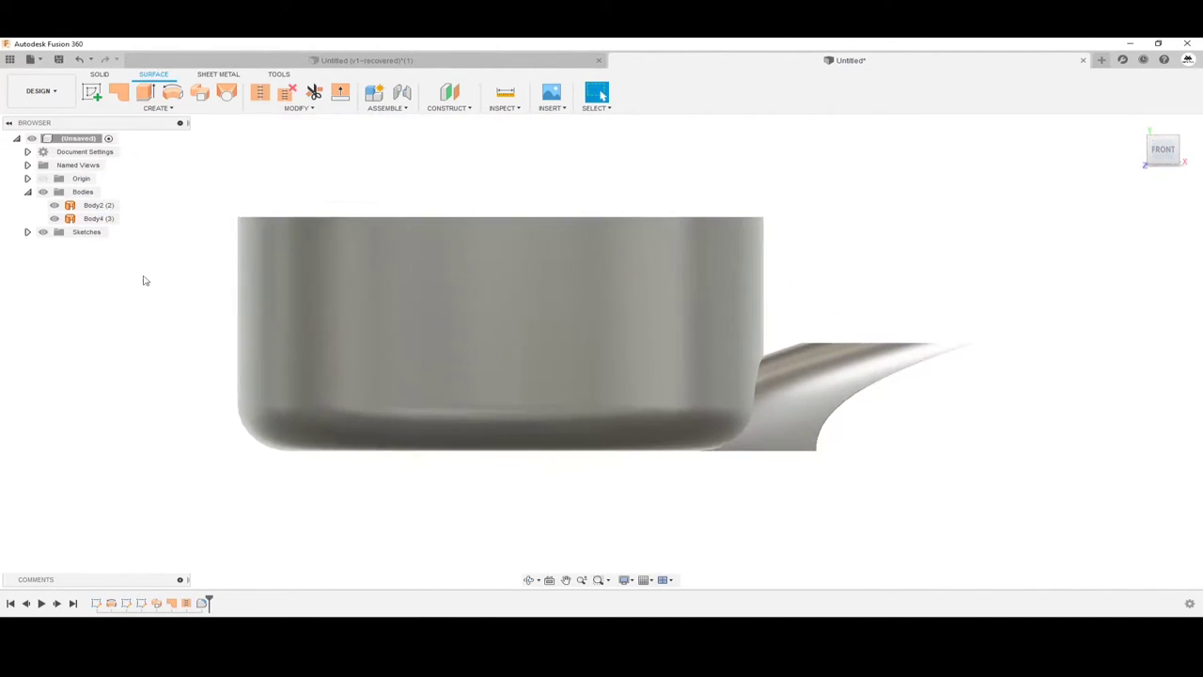
Start a Move/Copy on the stitched cylinder body
left_click(99, 218)
right_click(98, 218)
left_click(136, 229)
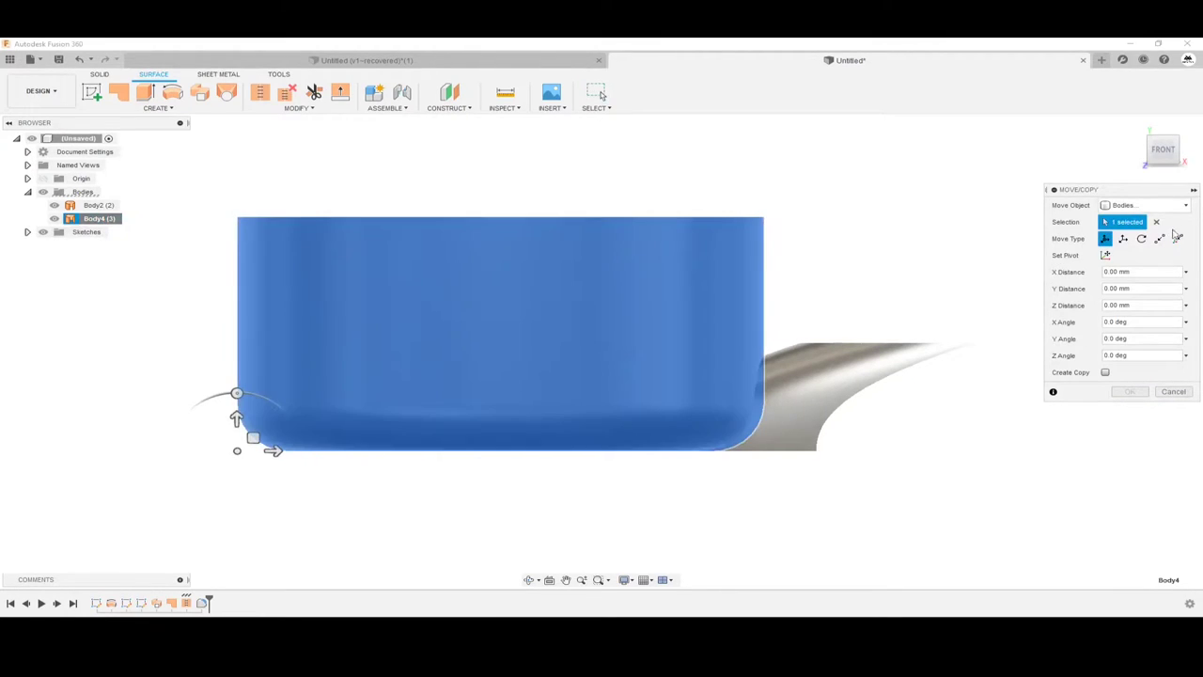
Move the swept rib surface −6 mm along X into the filleted cylinder wall
left_click(1156, 222)
left_click(956, 342)
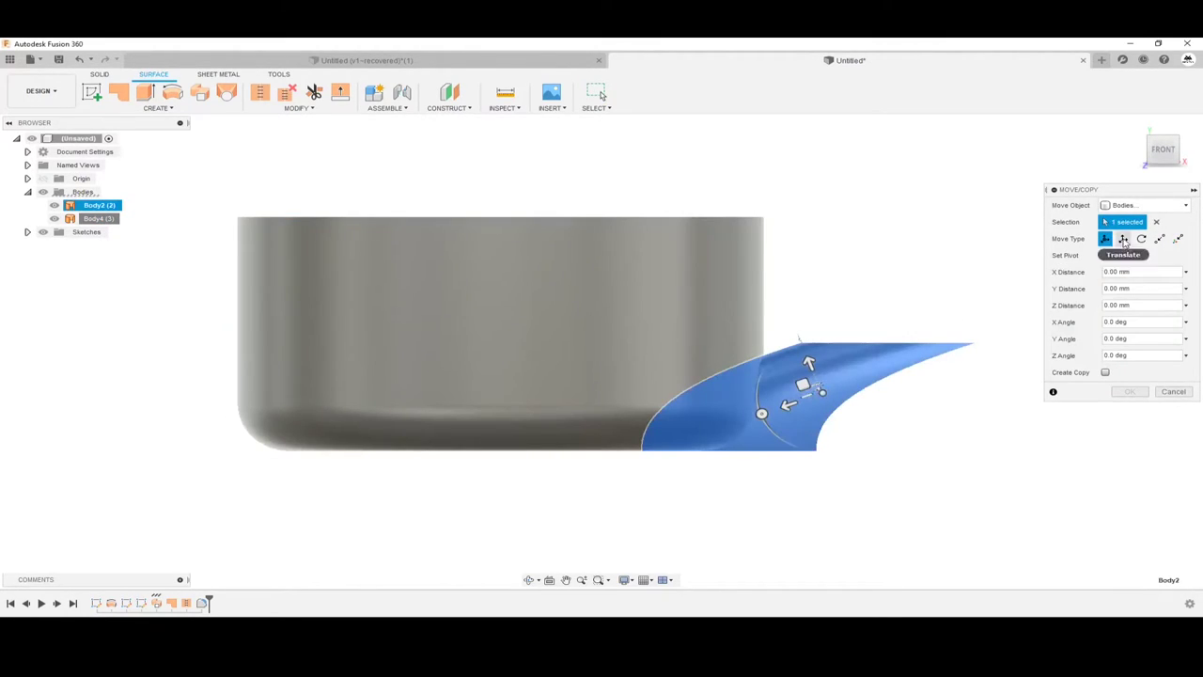
left_click(1123, 240)
left_click(1106, 240)
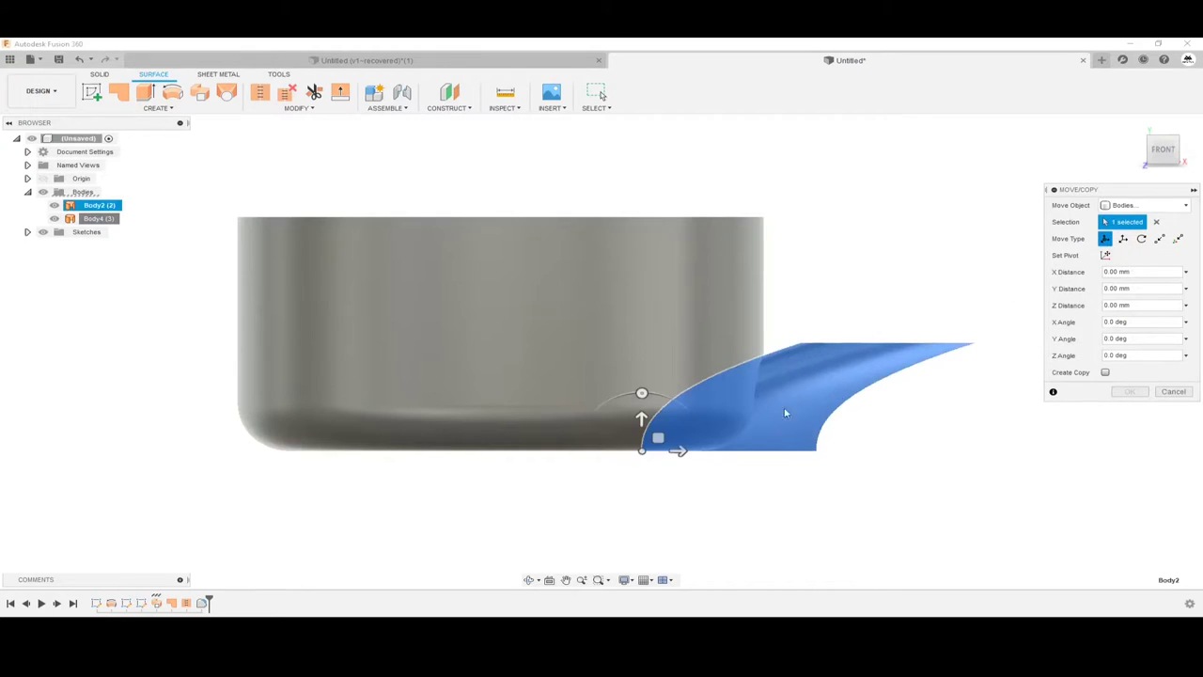
scroll(675, 451, "up", 2)
left_click_drag(669, 450, 633, 450)
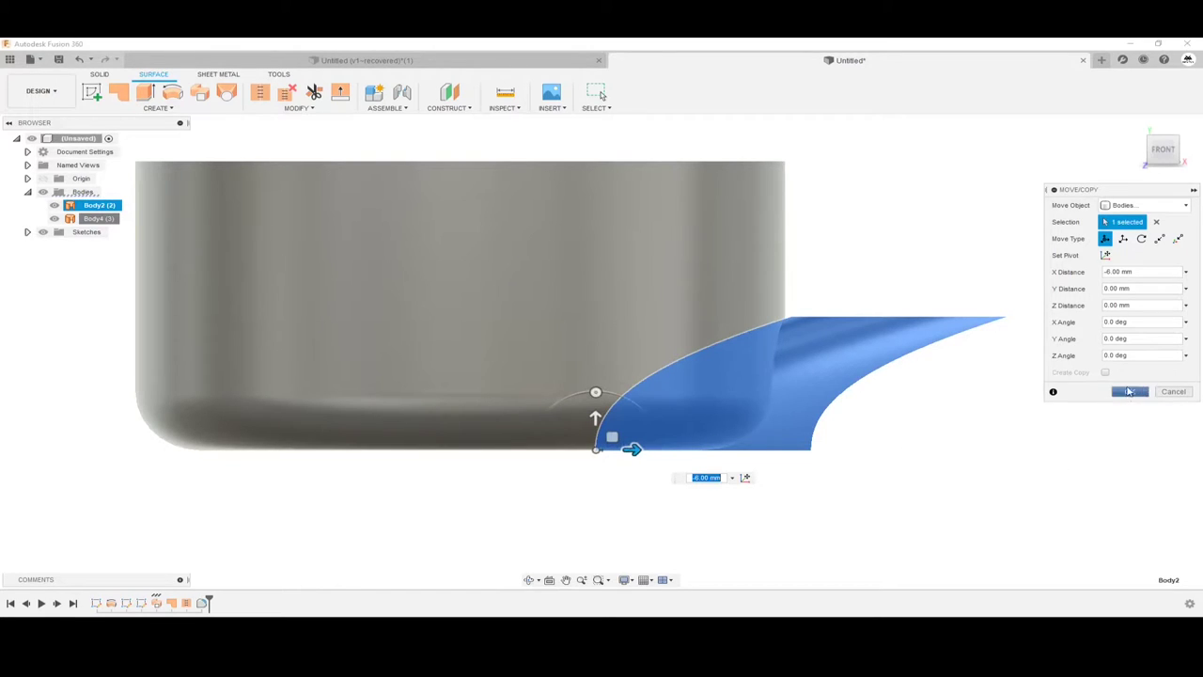
left_click(1133, 396)
mouse_move(873, 403)
middle_mouse_down("shift")
mouse_move(892, 331)
mouse_move(883, 394)
middle_mouse_up("shift")
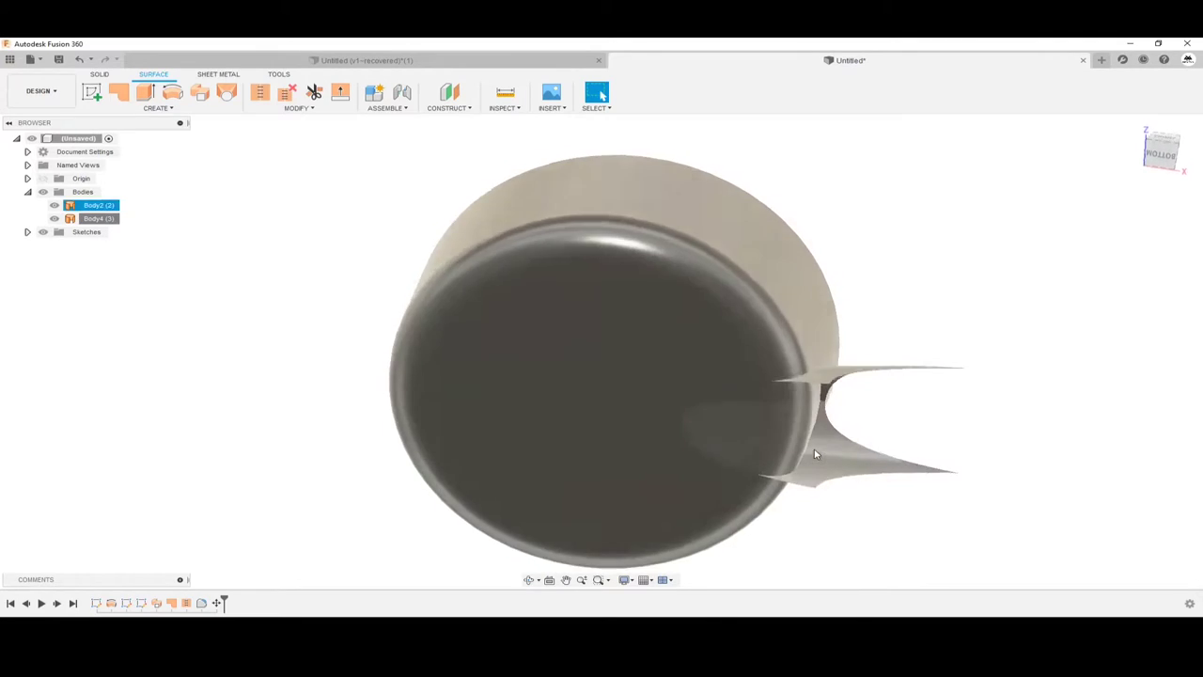
left_click(183, 110)
mouse_move(104, 255)
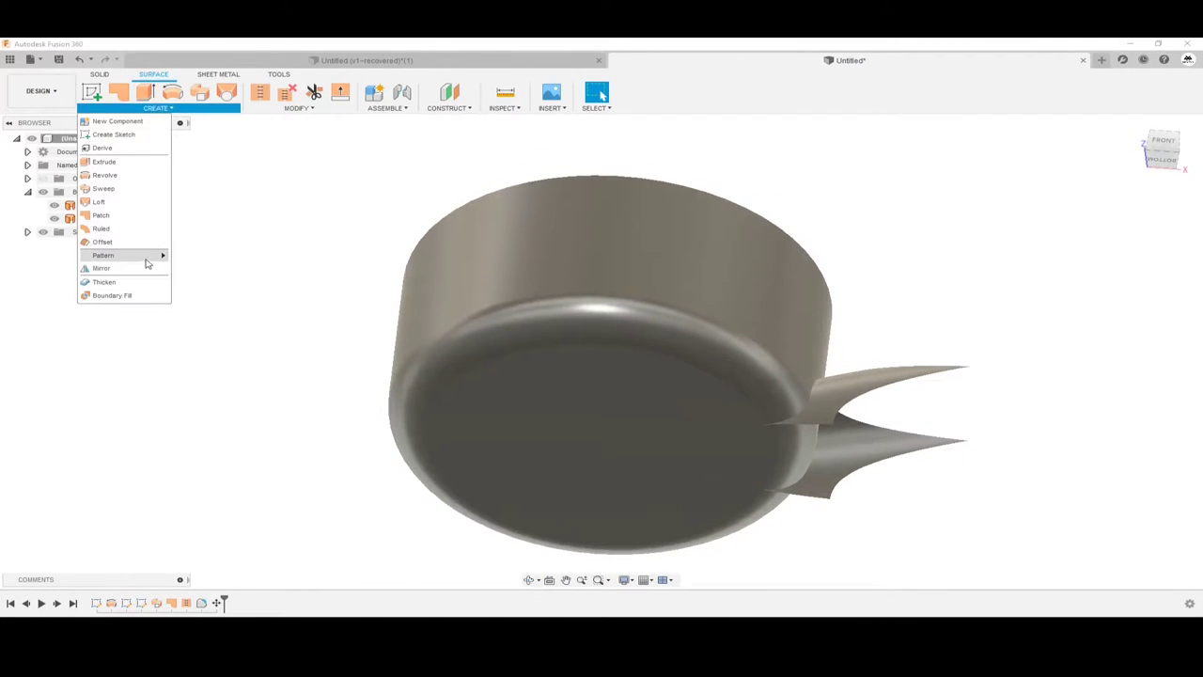
Circular-pattern the fin body around the cylinder's central axis, quantity 5
left_click(175, 269)
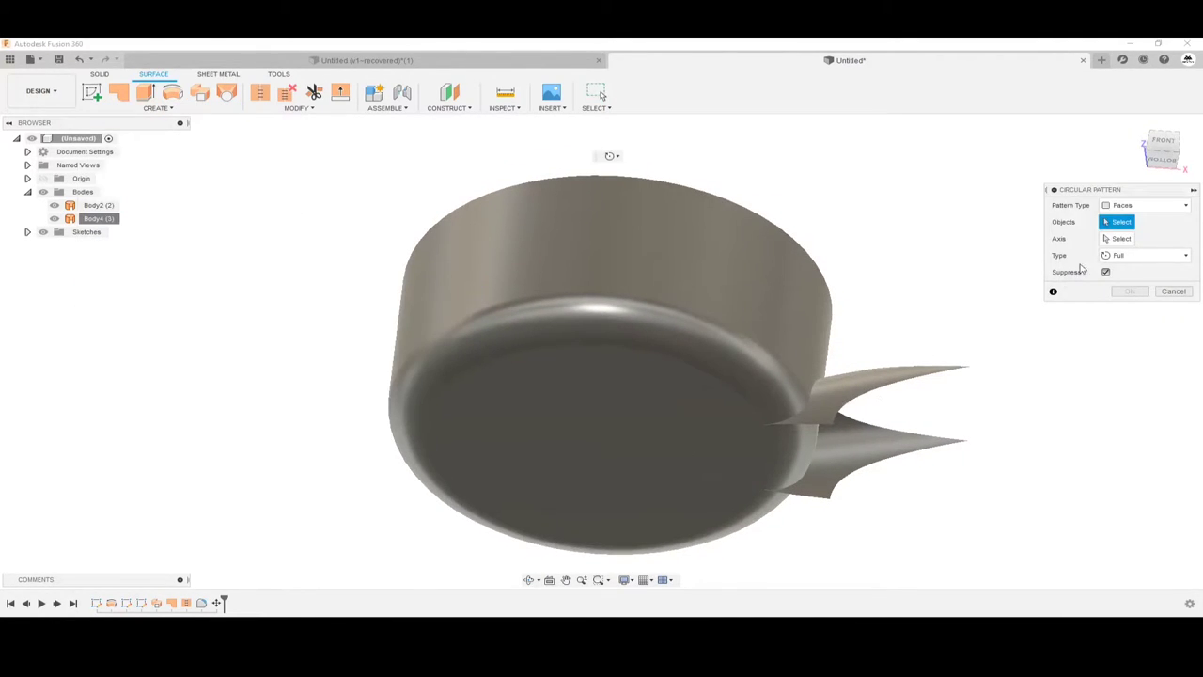
left_click(1156, 205)
left_click(1125, 234)
left_click(850, 394)
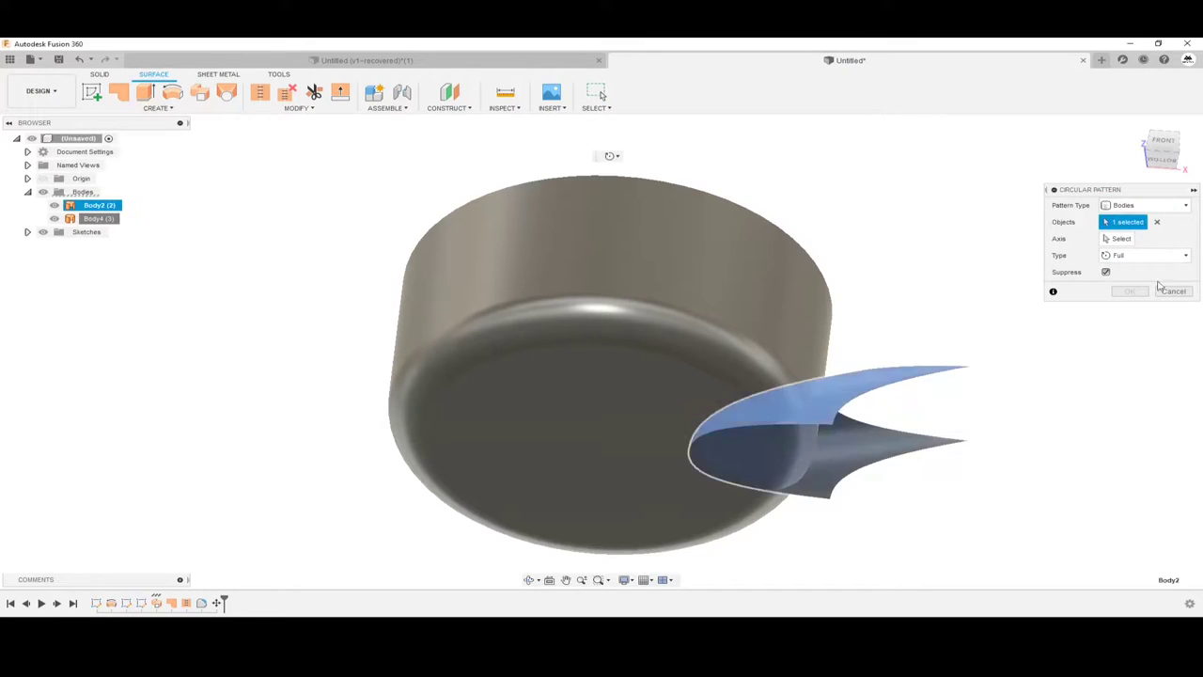
left_click(1116, 238)
middle_click_drag(893, 282, 854, 234, "shift")
left_click(765, 330)
middle_click_drag(765, 330, 840, 261, "shift")
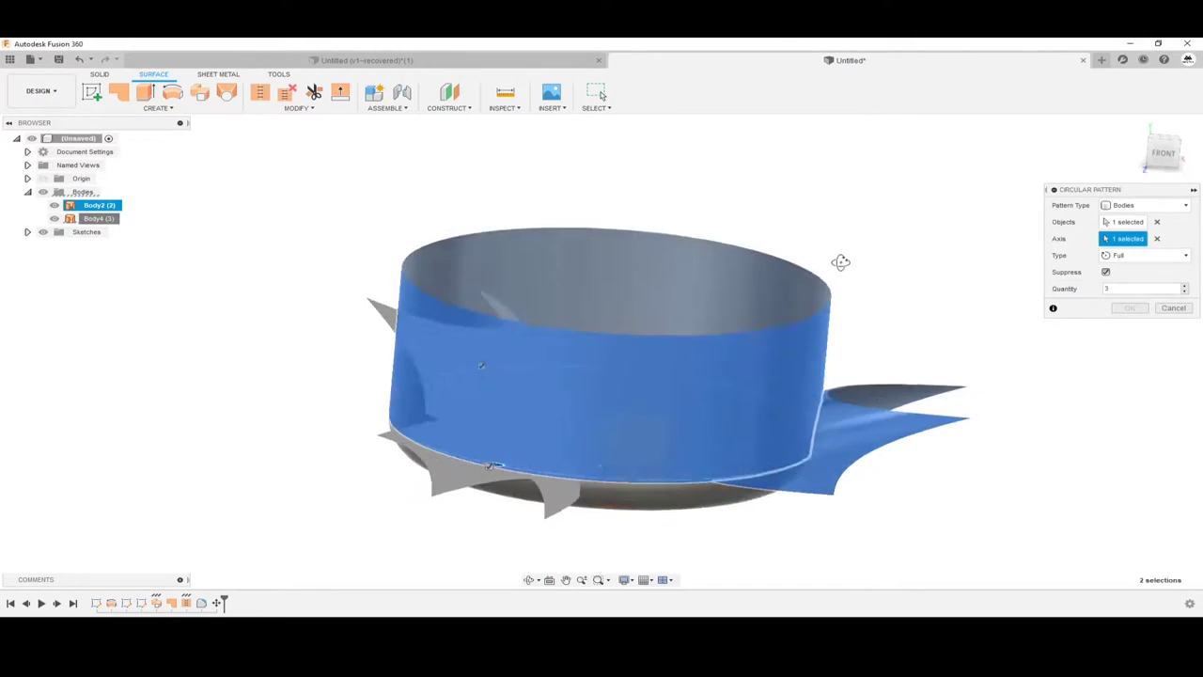
left_click(1185, 286)
left_click(1185, 287)
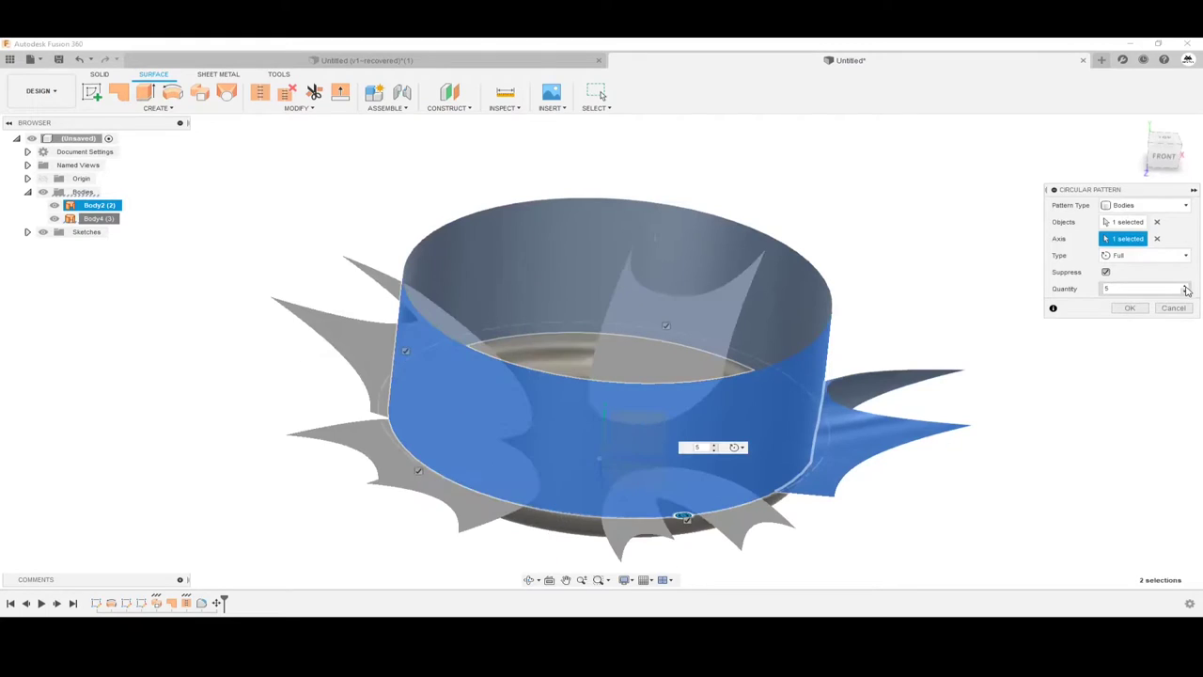
left_click(1110, 309)
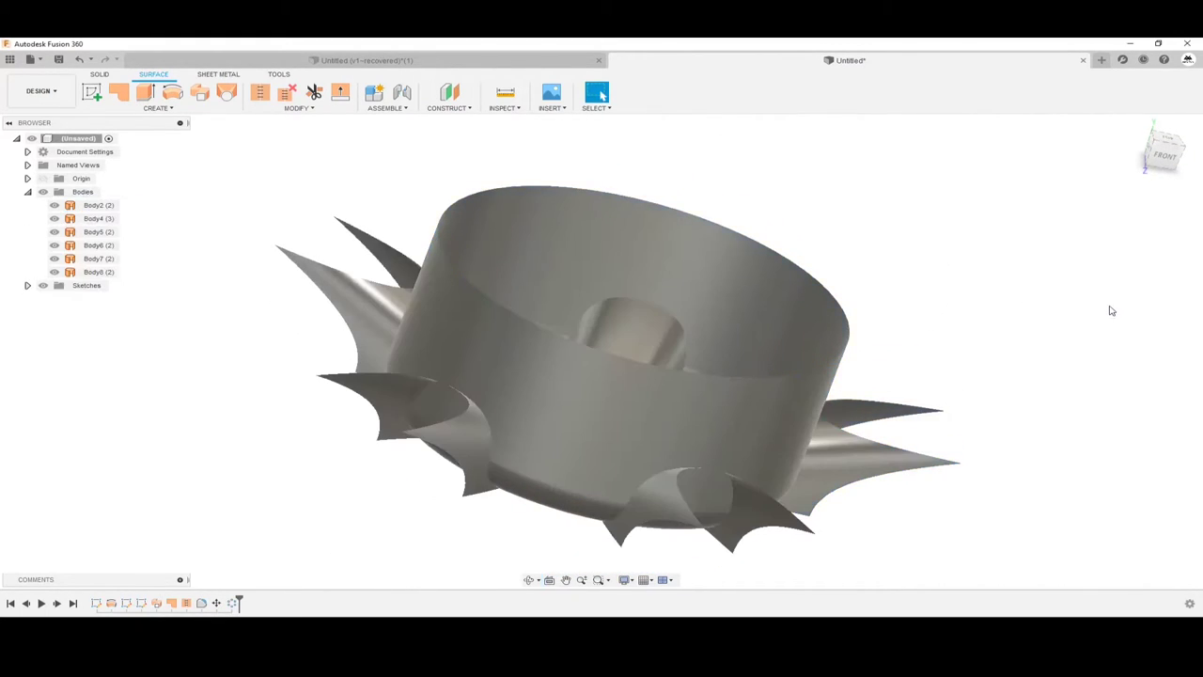
Trim the fins with the cylinder, removing the fin portions outside the wall
left_click(316, 95)
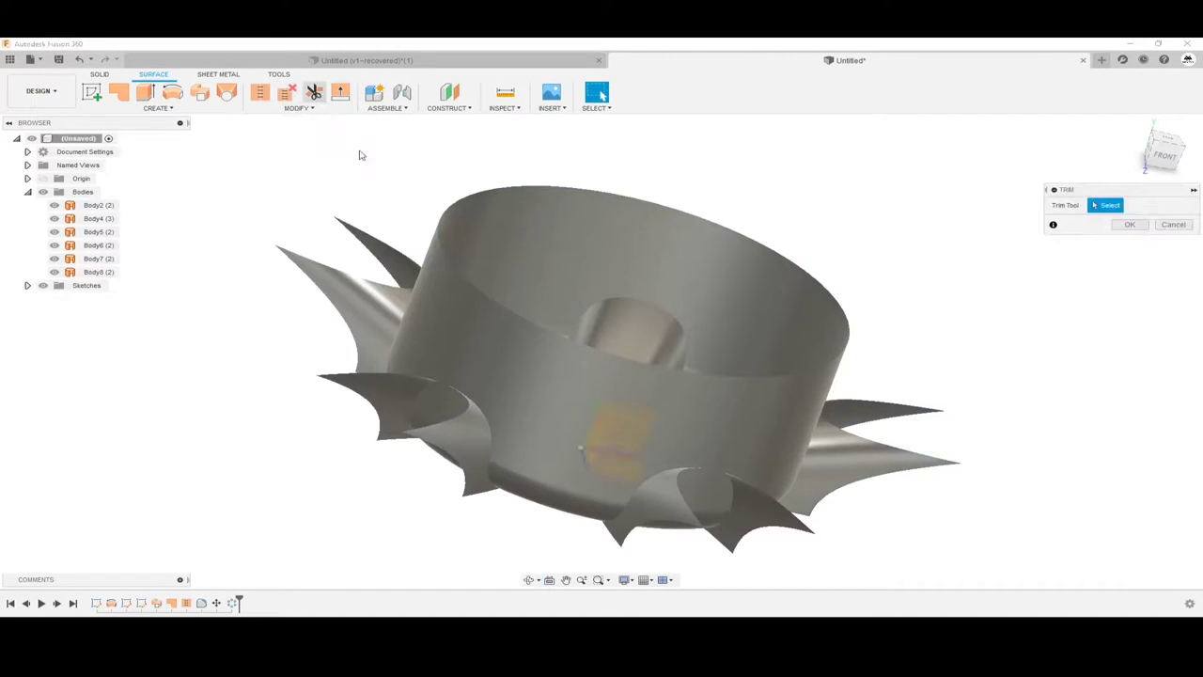
middle_click_drag(424, 322, 452, 401, "shift")
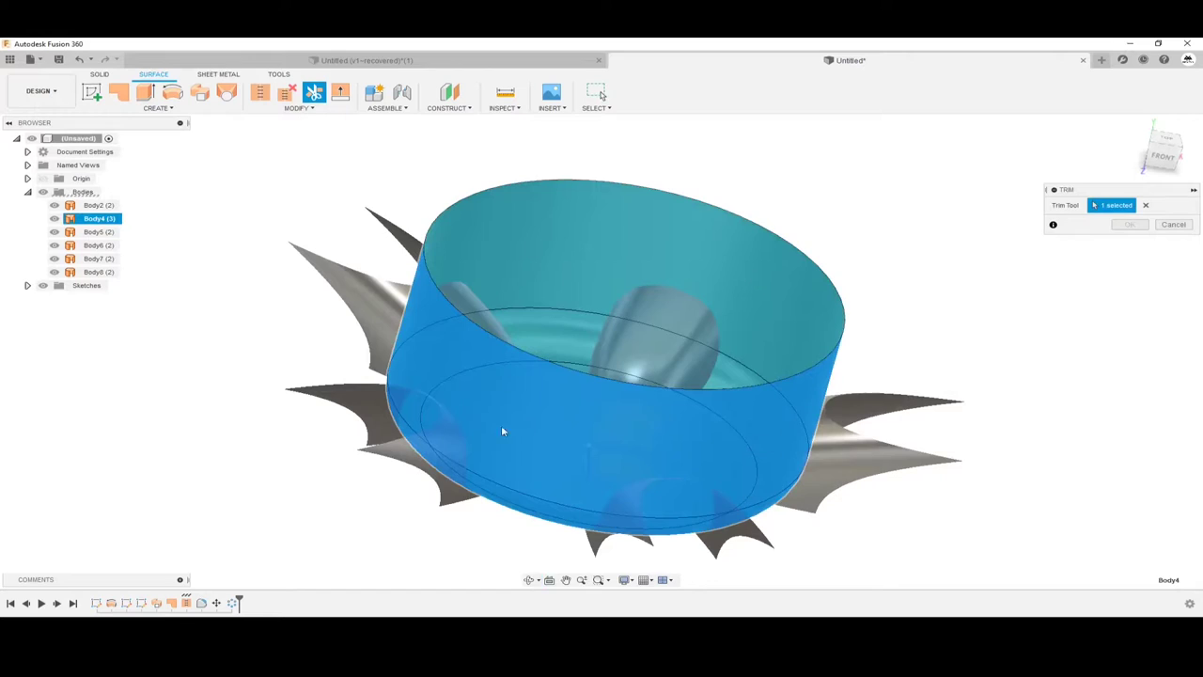
left_click(824, 501)
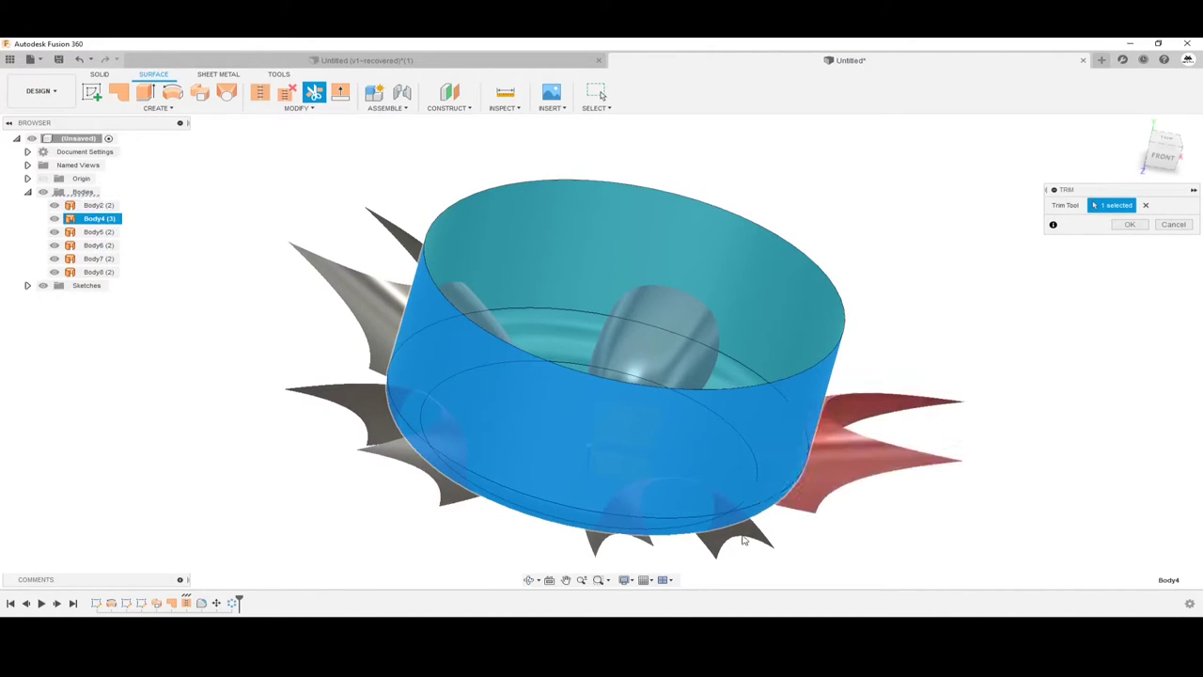
mouse_move(380, 318)
middle_mouse_down("shift")
mouse_move(623, 183)
mouse_move(401, 390)
middle_mouse_up("shift")
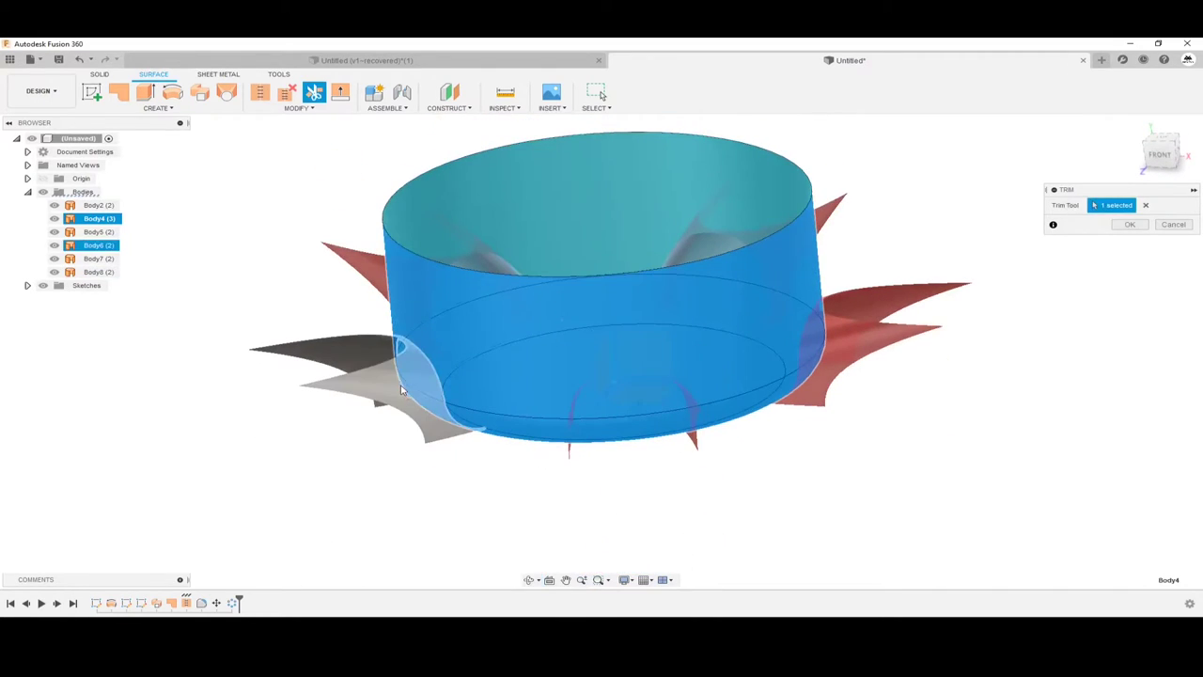
middle_click_drag(443, 467, 858, 403, "shift")
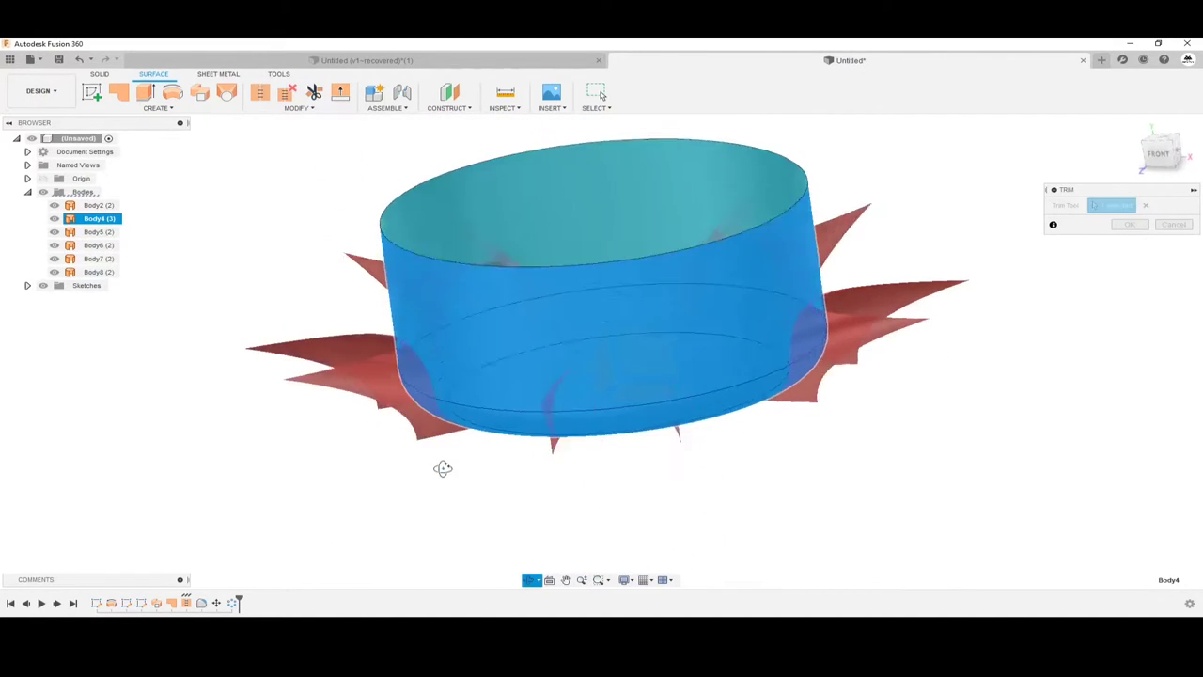
left_click(1123, 225)
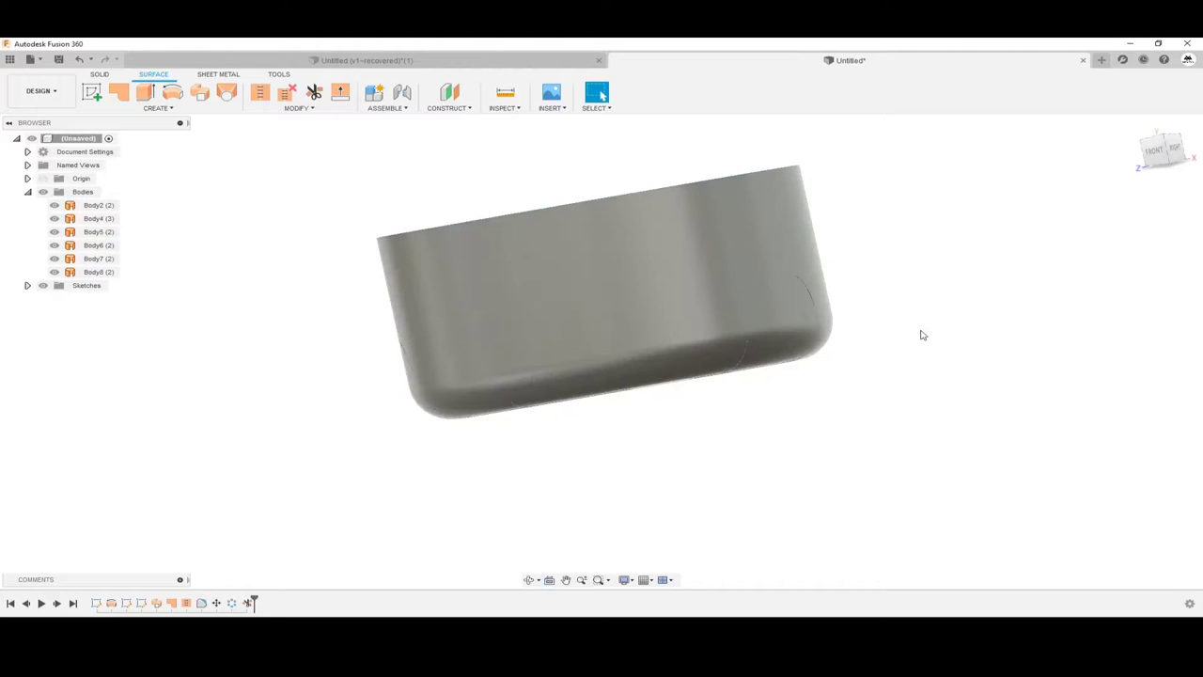
mouse_move(921, 335)
middle_mouse_down("shift")
mouse_move(805, 430)
mouse_move(816, 429)
mouse_move(814, 404)
middle_mouse_up("shift")
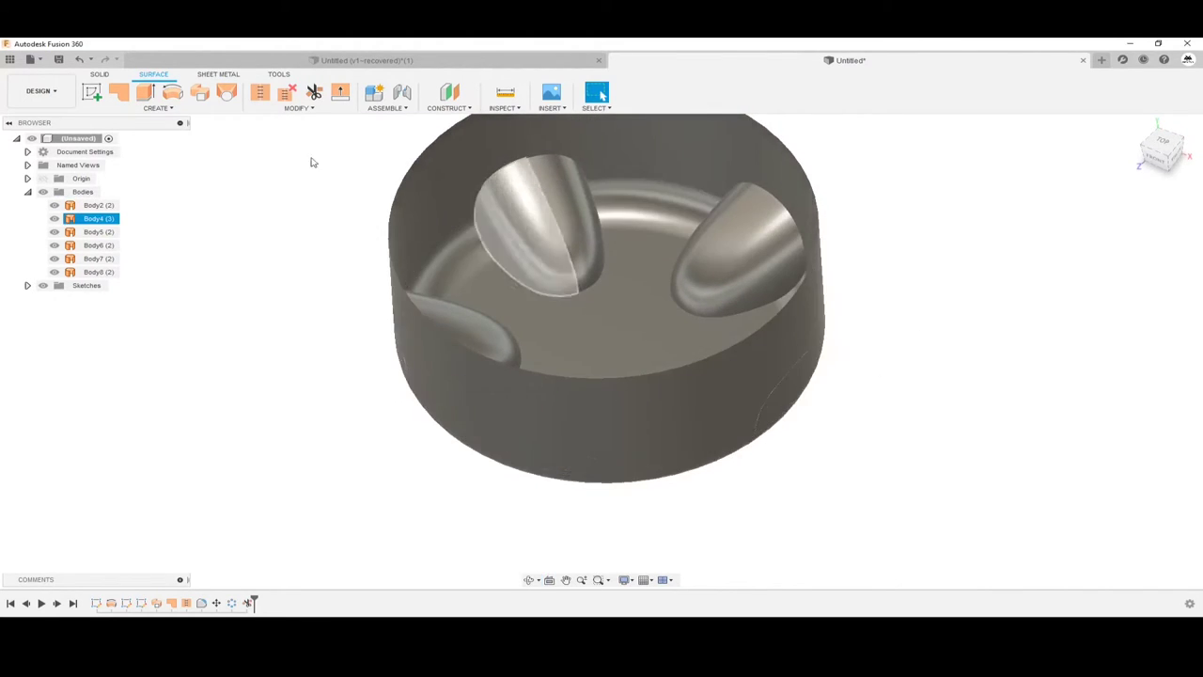
Trim the cylinder wall at the first two lobes, using each lobe as the tool
left_click(316, 94)
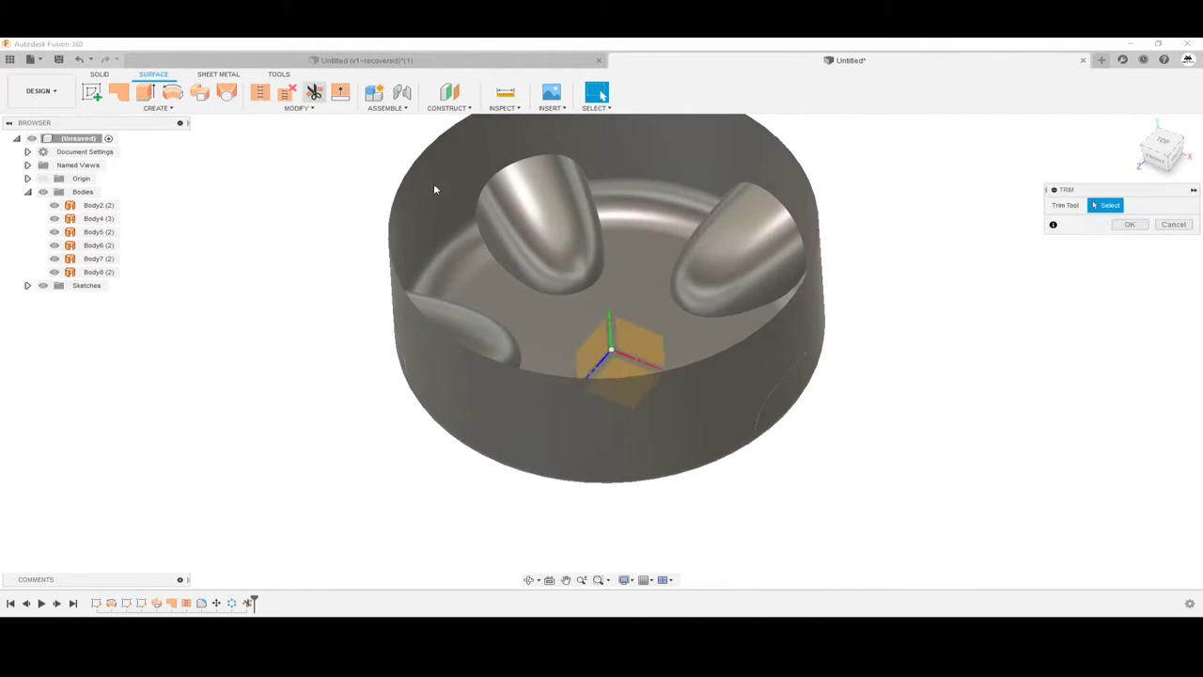
left_click(537, 232)
middle_click_drag(478, 223, 527, 160, "shift")
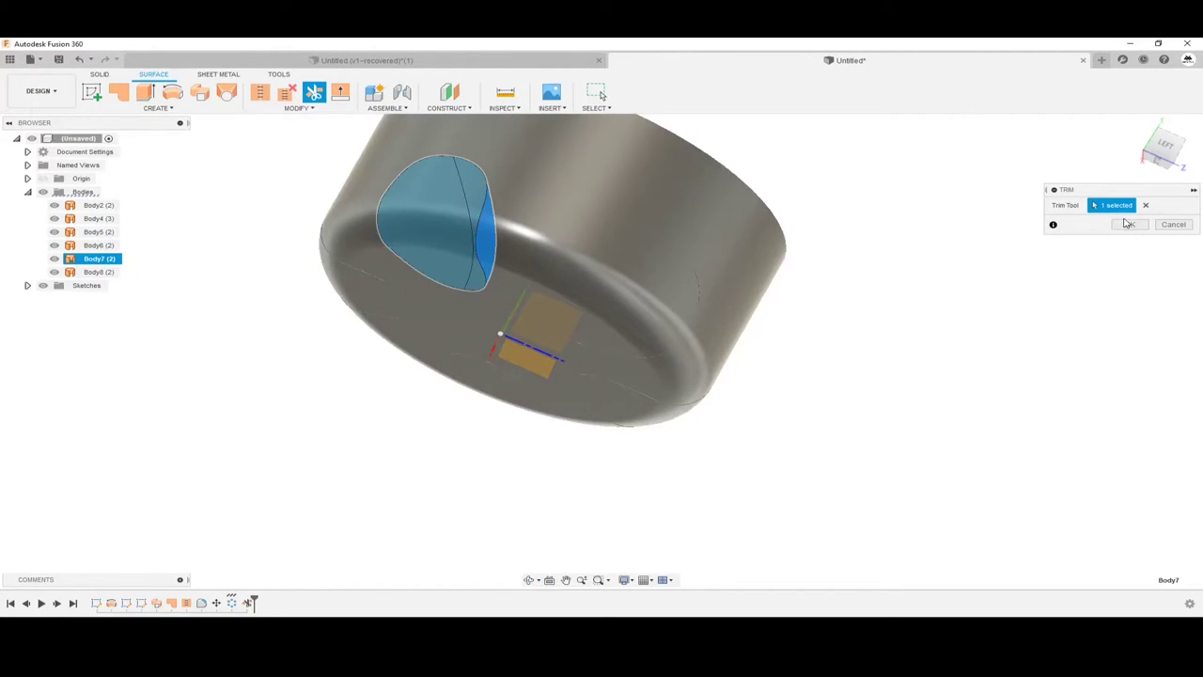
left_click(1128, 223)
mouse_move(1002, 231)
middle_mouse_down("shift")
mouse_move(689, 222)
mouse_move(291, 111)
middle_mouse_up("shift")
left_click(287, 92)
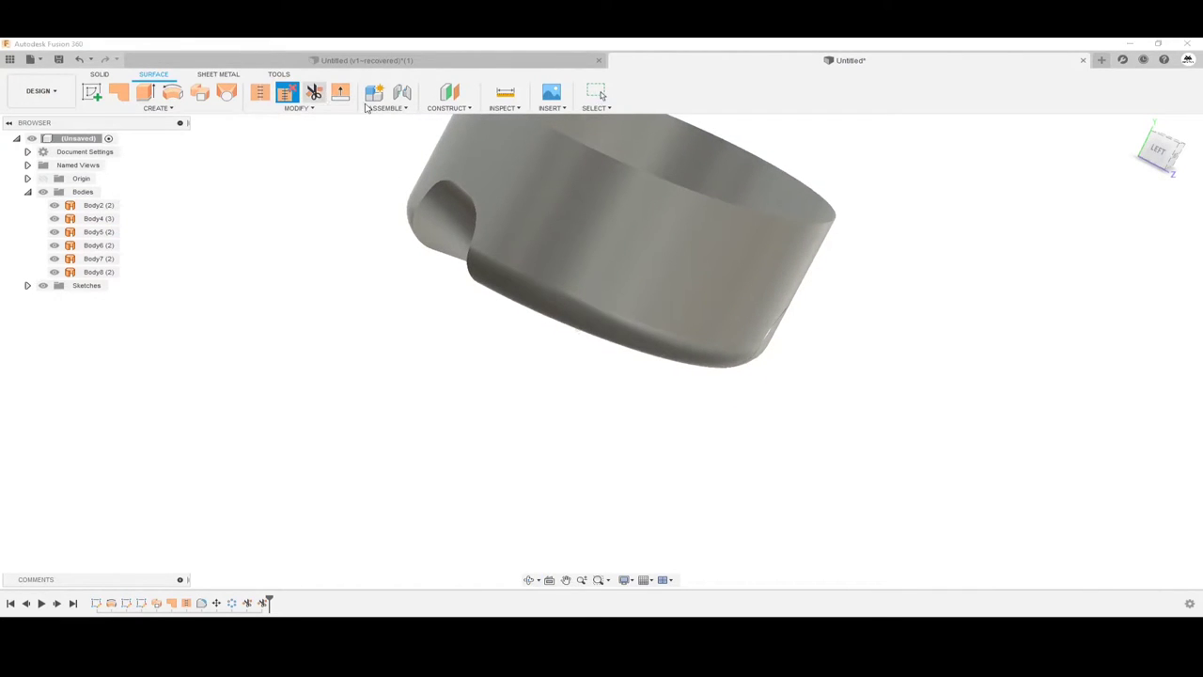
mouse_move(367, 108)
middle_mouse_down("shift")
mouse_move(639, 215)
mouse_move(623, 234)
mouse_move(623, 220)
mouse_move(606, 314)
mouse_move(735, 370)
middle_mouse_up("shift")
left_click(607, 314)
left_click(1120, 229)
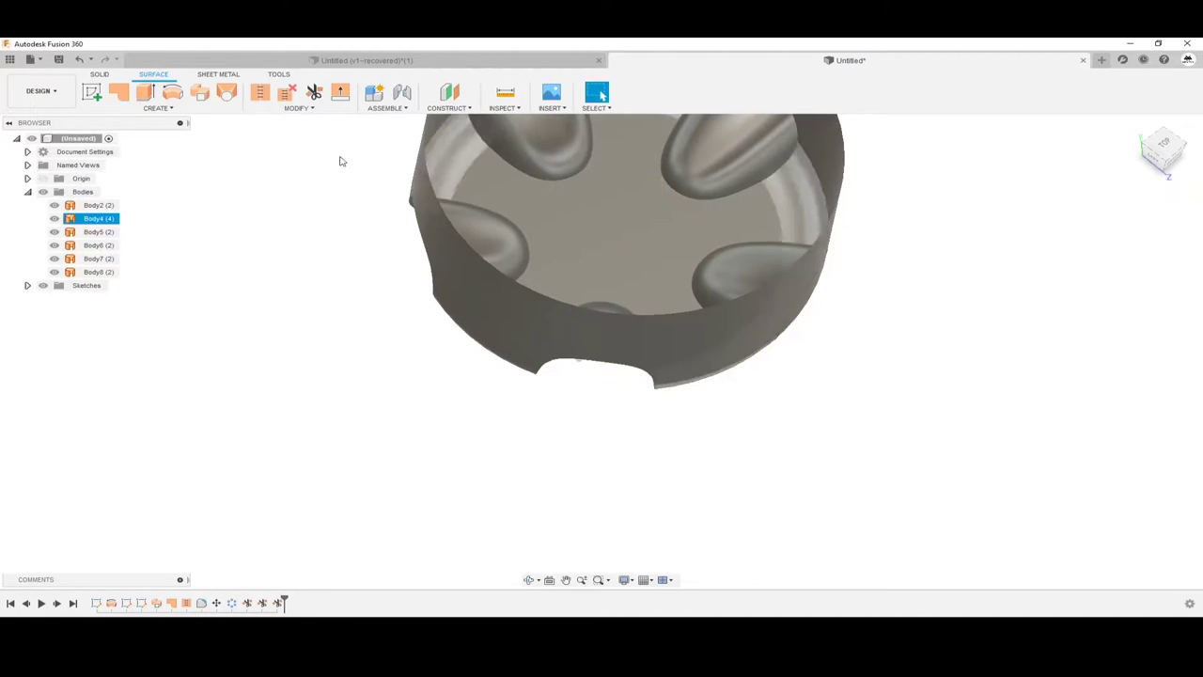
Trim the wall at the remaining three lobes, cutting a notch at each
mouse_move(714, 282)
middle_mouse_down("shift")
mouse_move(784, 344)
mouse_move(799, 376)
mouse_move(971, 328)
middle_mouse_up("shift")
key("Return")
left_click(799, 376)
left_click(1131, 226)
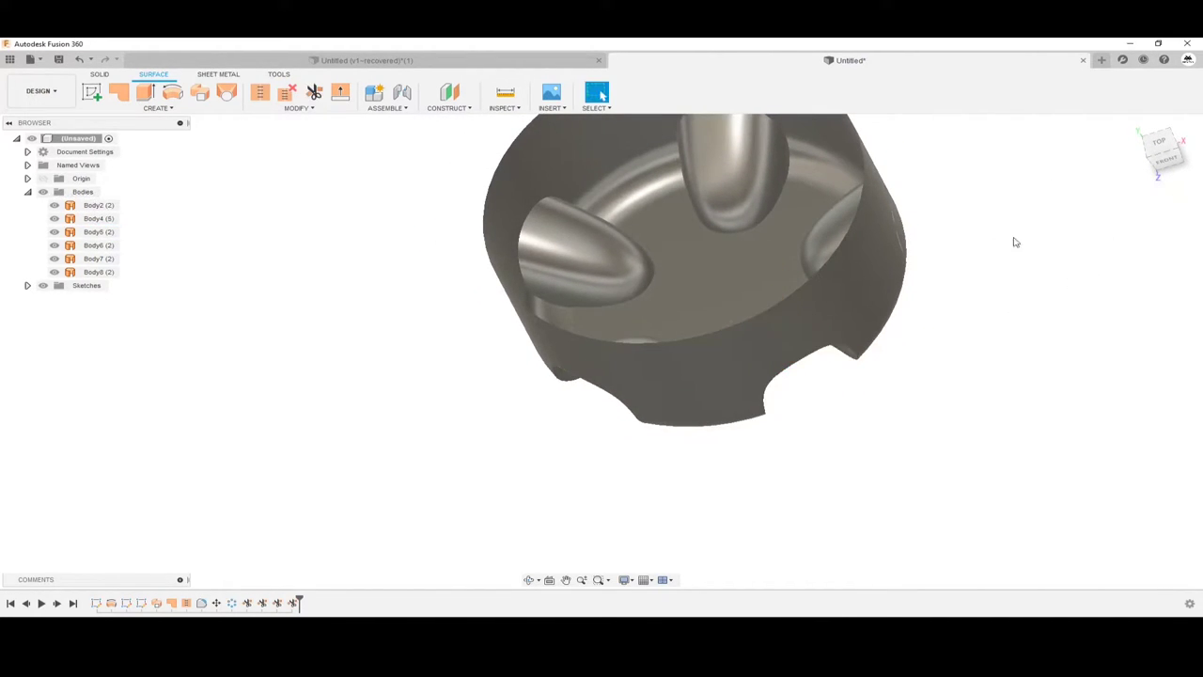
mouse_move(1012, 239)
middle_mouse_down("shift")
mouse_move(808, 357)
mouse_move(878, 387)
middle_mouse_up("shift")
key("Return")
left_click(879, 388)
left_click(1139, 228)
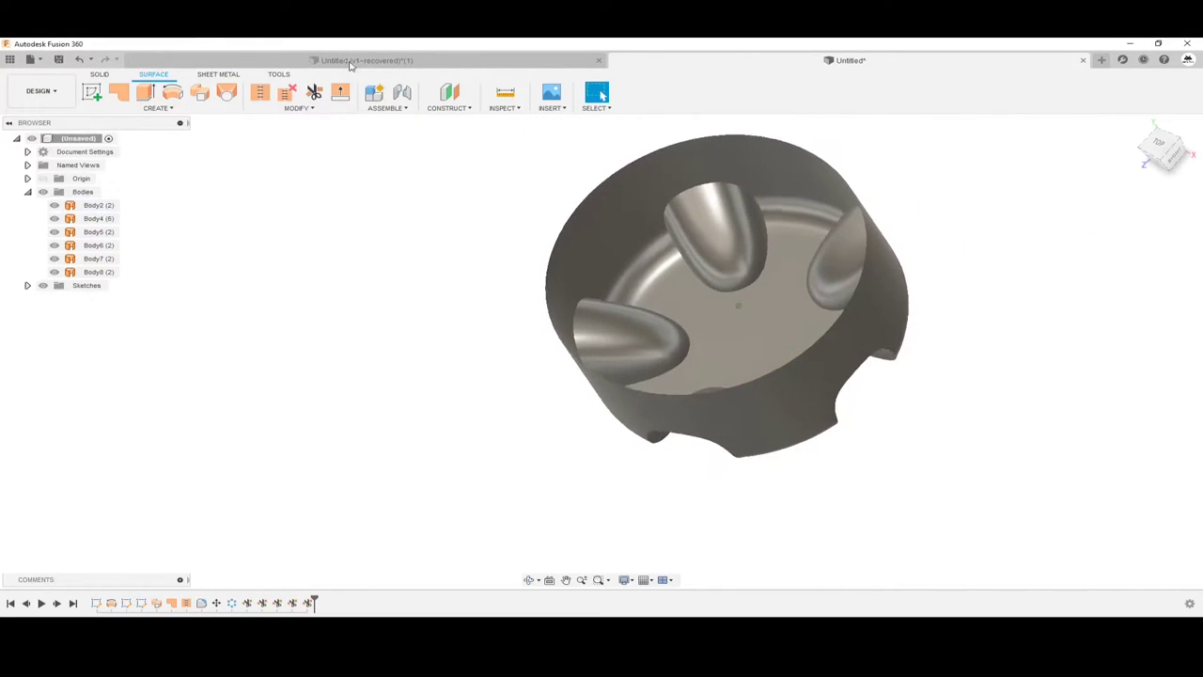
middle_click_drag(846, 329, 873, 293, "shift")
key("Return")
left_click(855, 303)
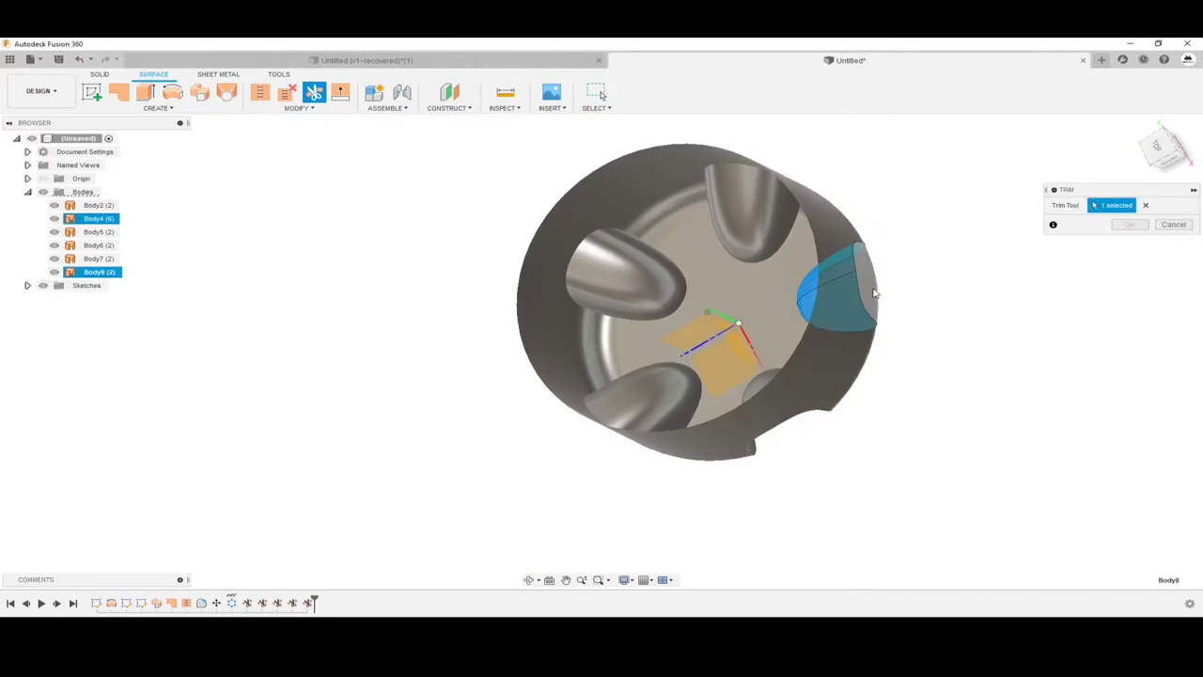
left_click(1127, 226)
Stitch all six surface bodies into one body
mouse_move(1090, 239)
middle_mouse_down("shift")
mouse_move(837, 254)
mouse_move(337, 91)
mouse_move(685, 243)
middle_mouse_up("shift")
left_click(259, 91)
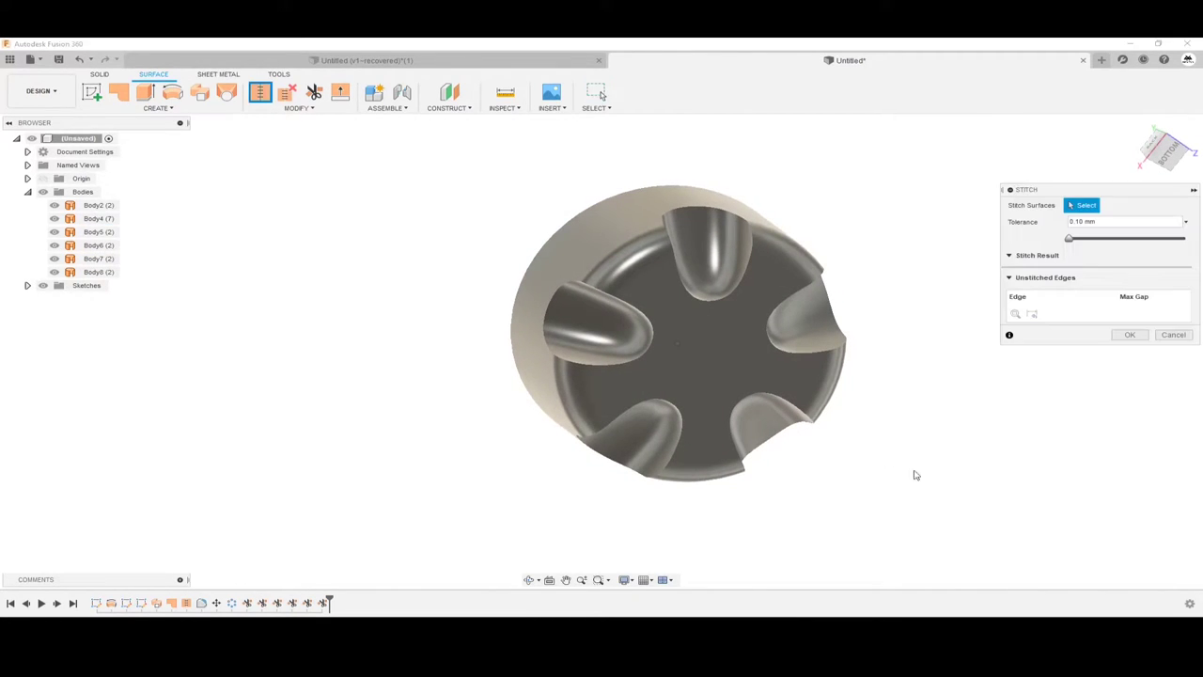
mouse_move(979, 499)
left_mouse_down()
mouse_move(510, 248)
mouse_move(422, 167)
left_mouse_up()
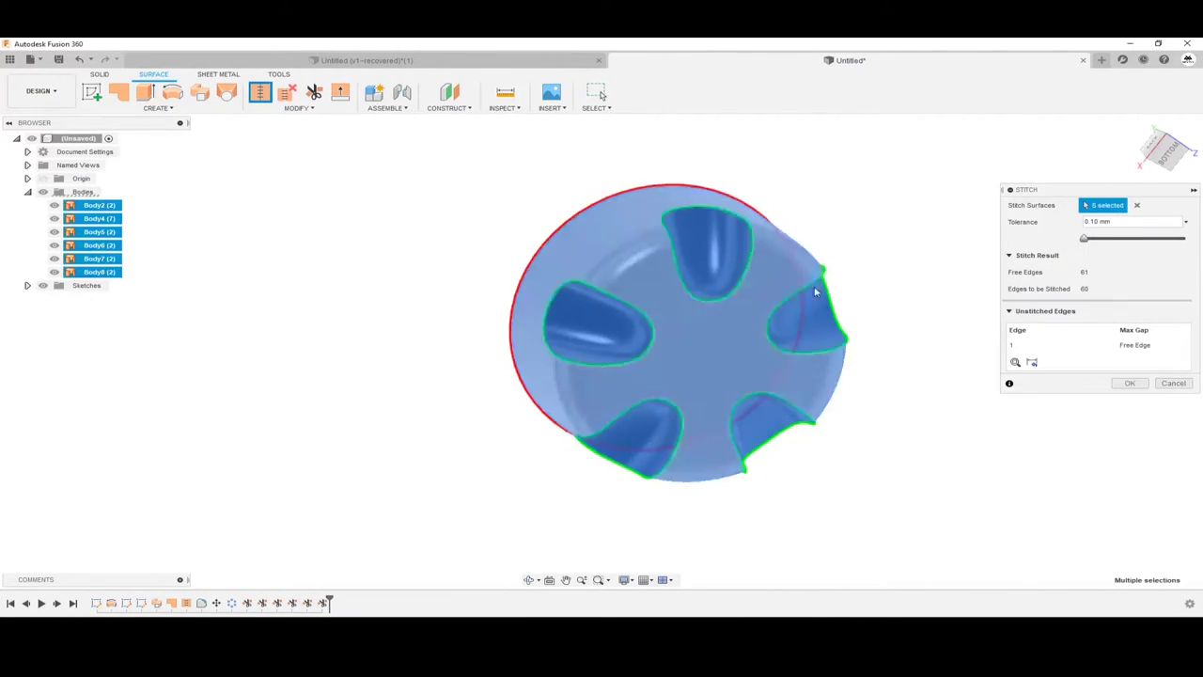
left_click(1129, 387)
Fillet the top, right and left lobe edge loops with a 5 mm radius
key("f")
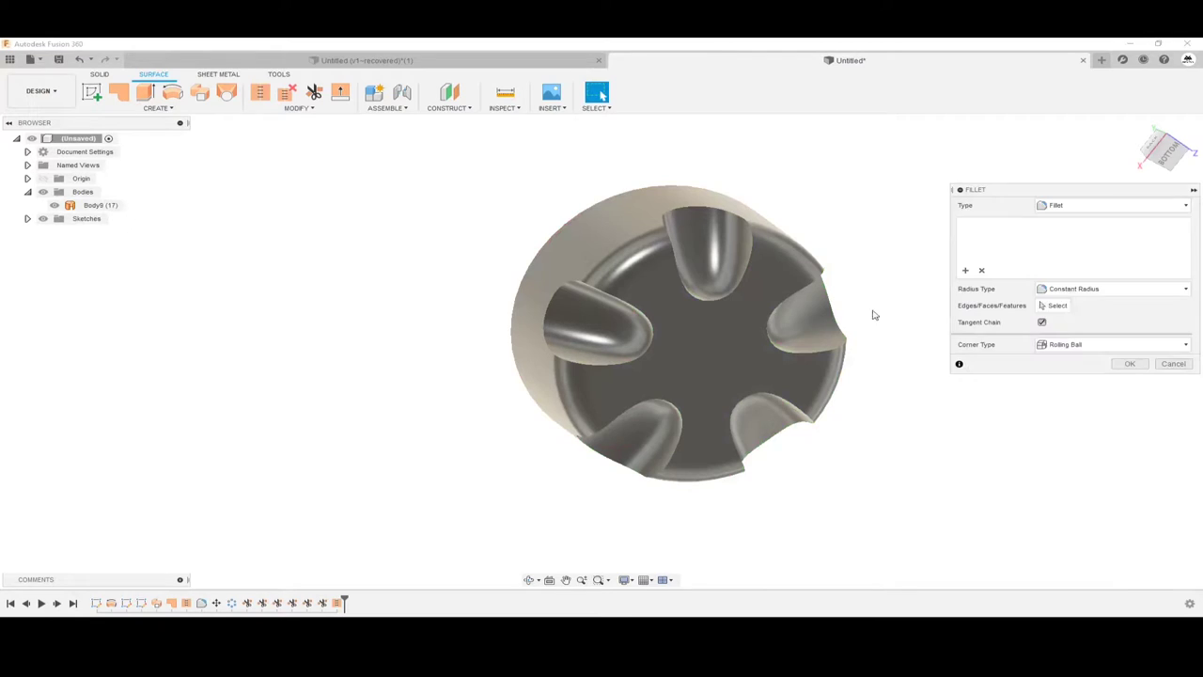
left_click(710, 251)
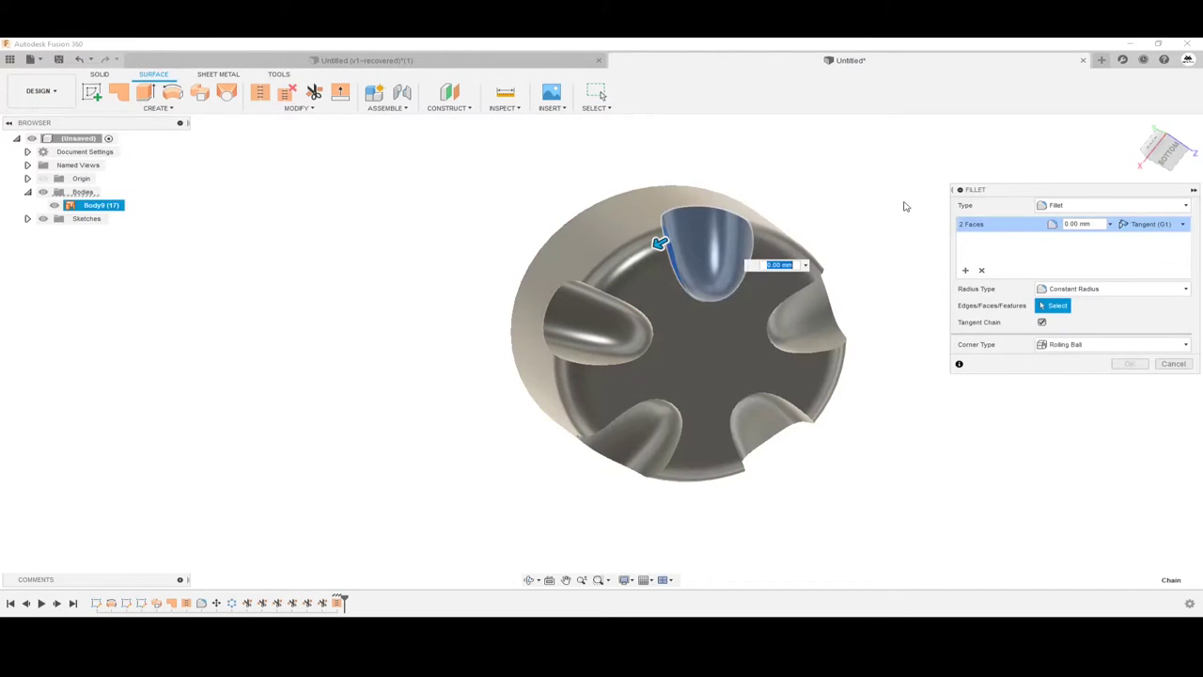
key("Escape")
key("f")
left_click(742, 276)
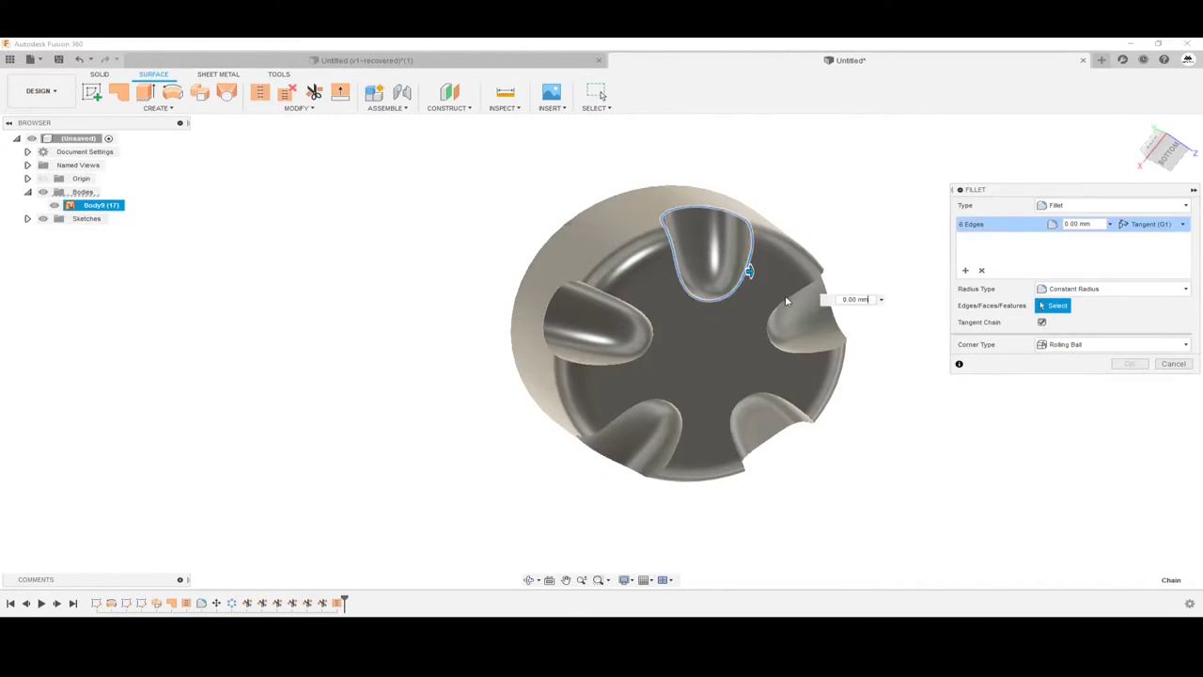
left_click(787, 302)
left_click(647, 320)
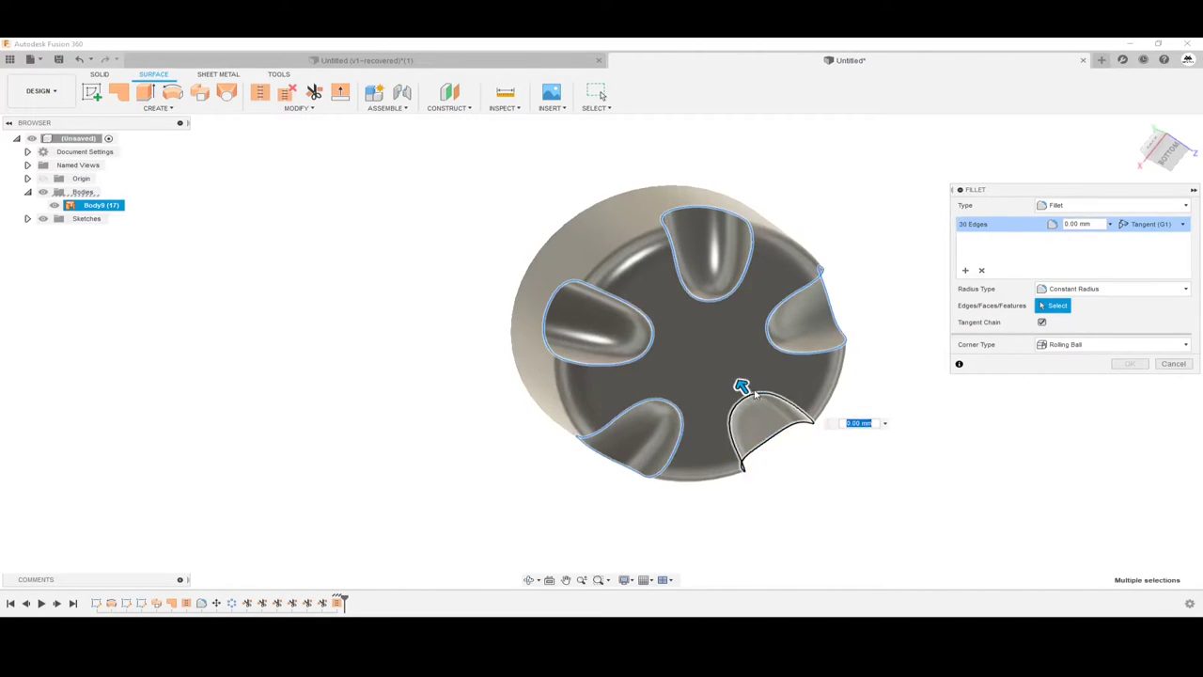
type("5")
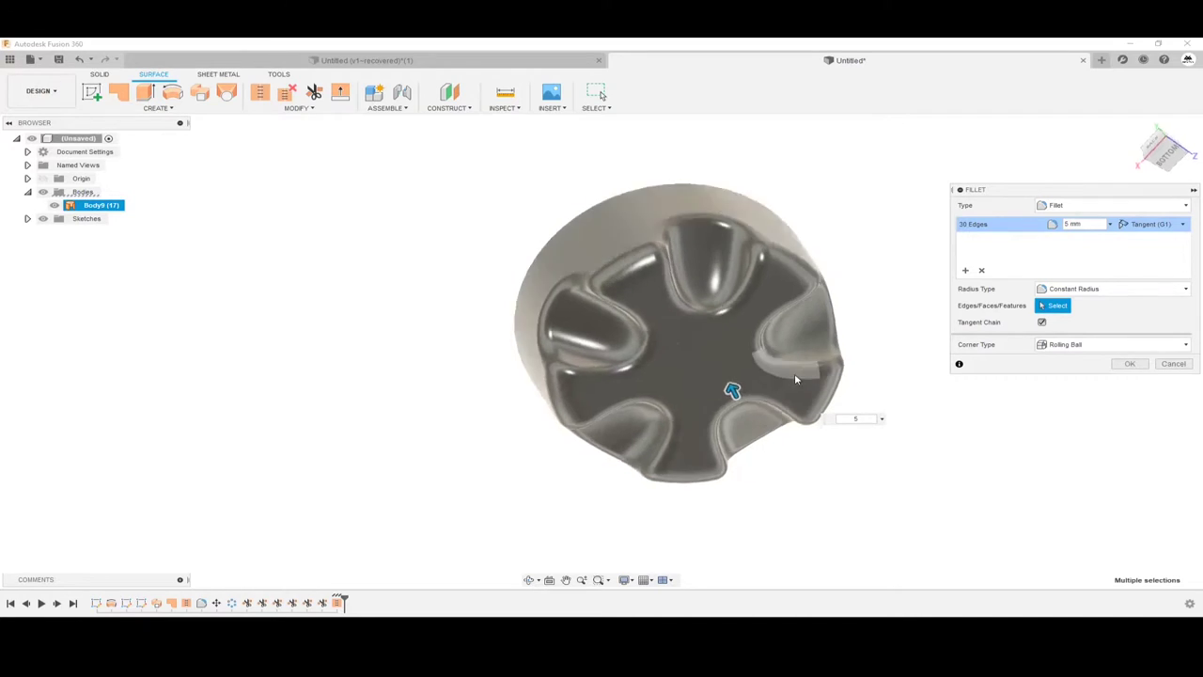
middle_click_drag(794, 373, 846, 347, "shift")
left_click(1073, 224)
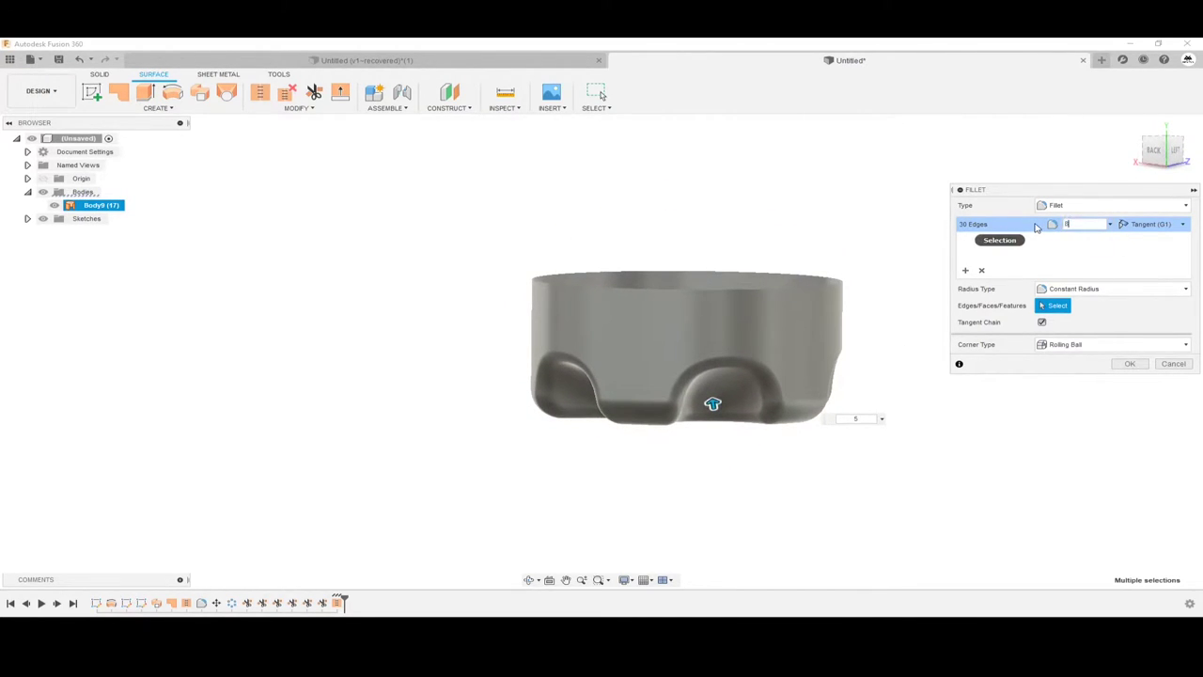
mouse_move(865, 336)
middle_mouse_down("shift")
mouse_move(859, 325)
mouse_move(874, 325)
middle_mouse_up("shift")
left_click(1129, 364)
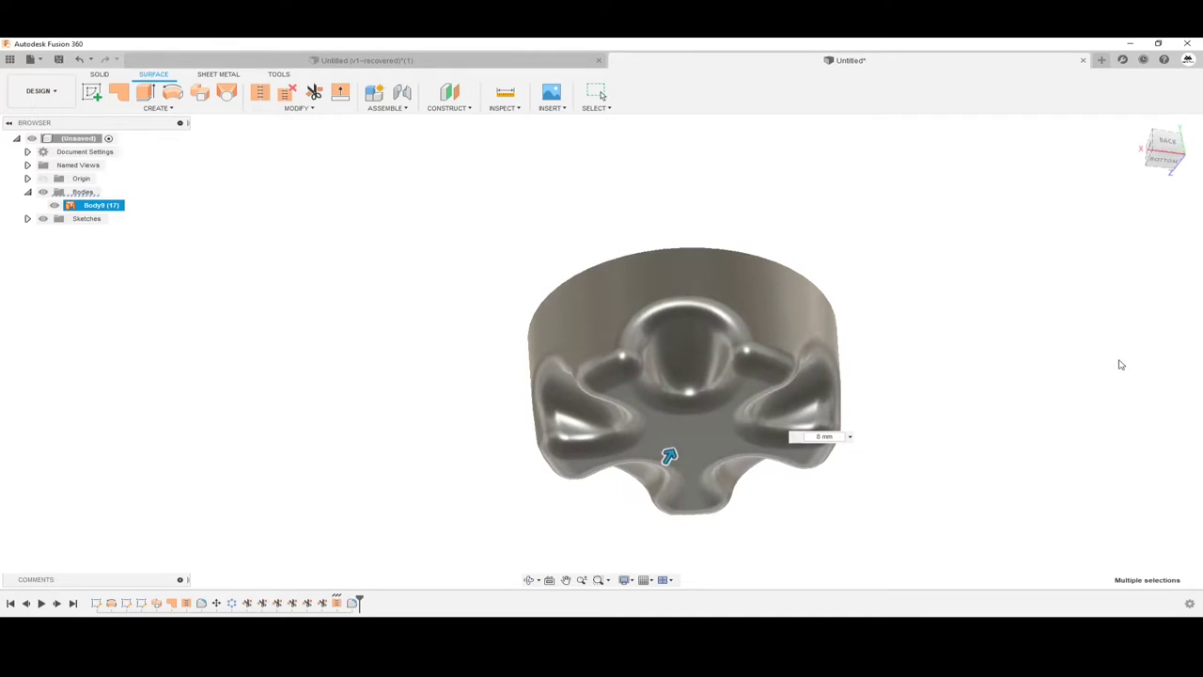
mouse_move(1121, 364)
middle_mouse_down("shift")
mouse_move(967, 376)
mouse_move(1037, 276)
mouse_move(1162, 161)
middle_mouse_up("shift")
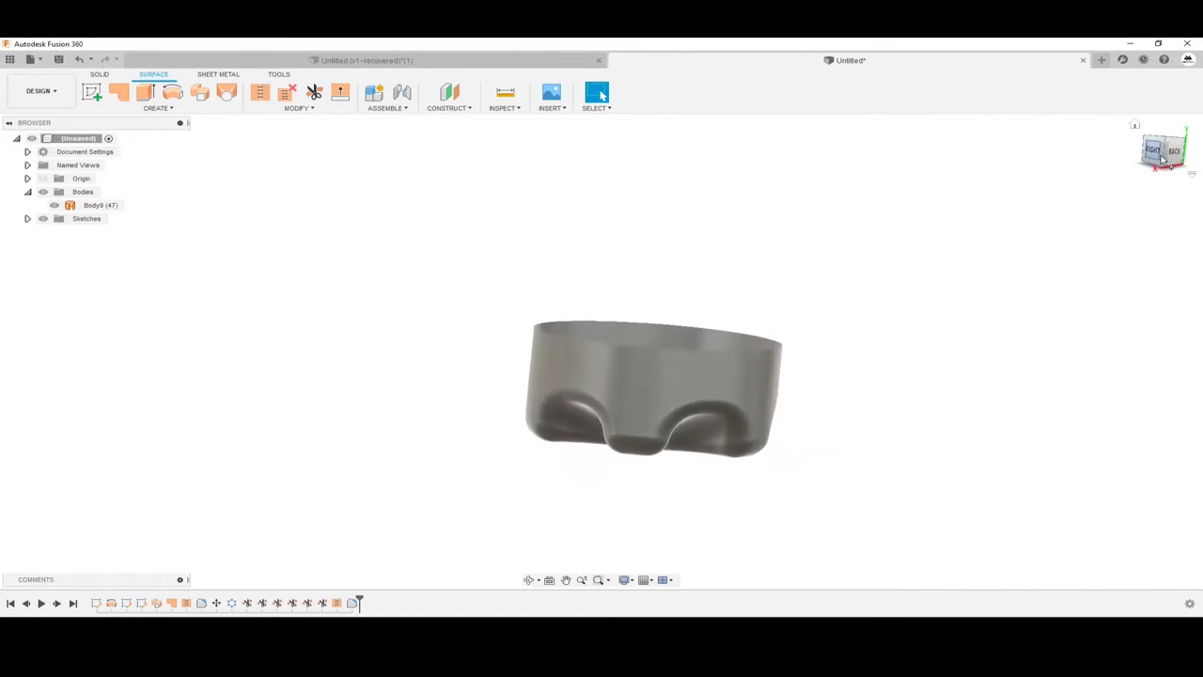
left_click(1163, 161)
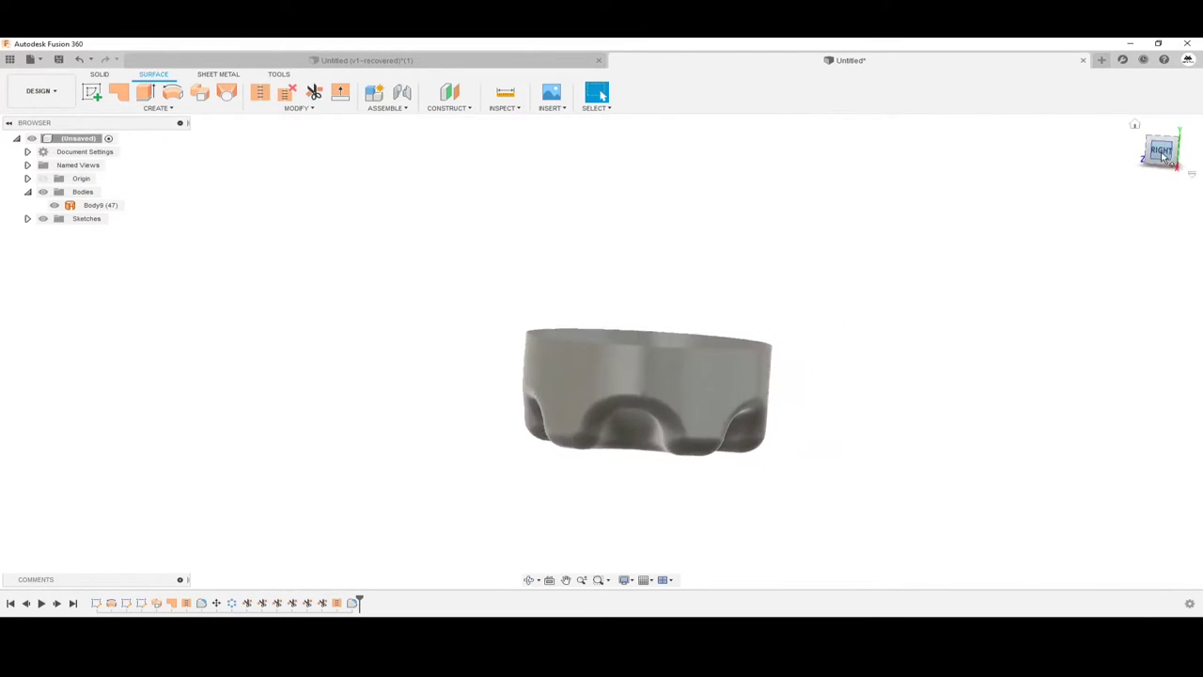
left_click(508, 379)
scroll(731, 320, "down", 3)
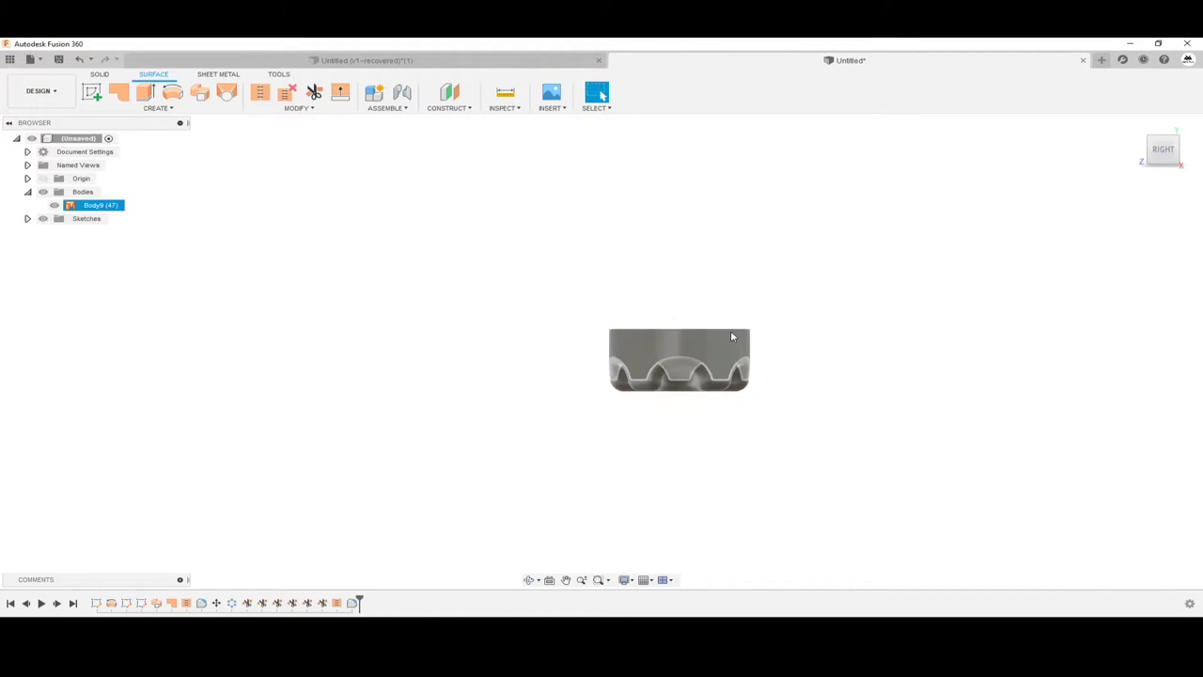
scroll(743, 330, "down", 3)
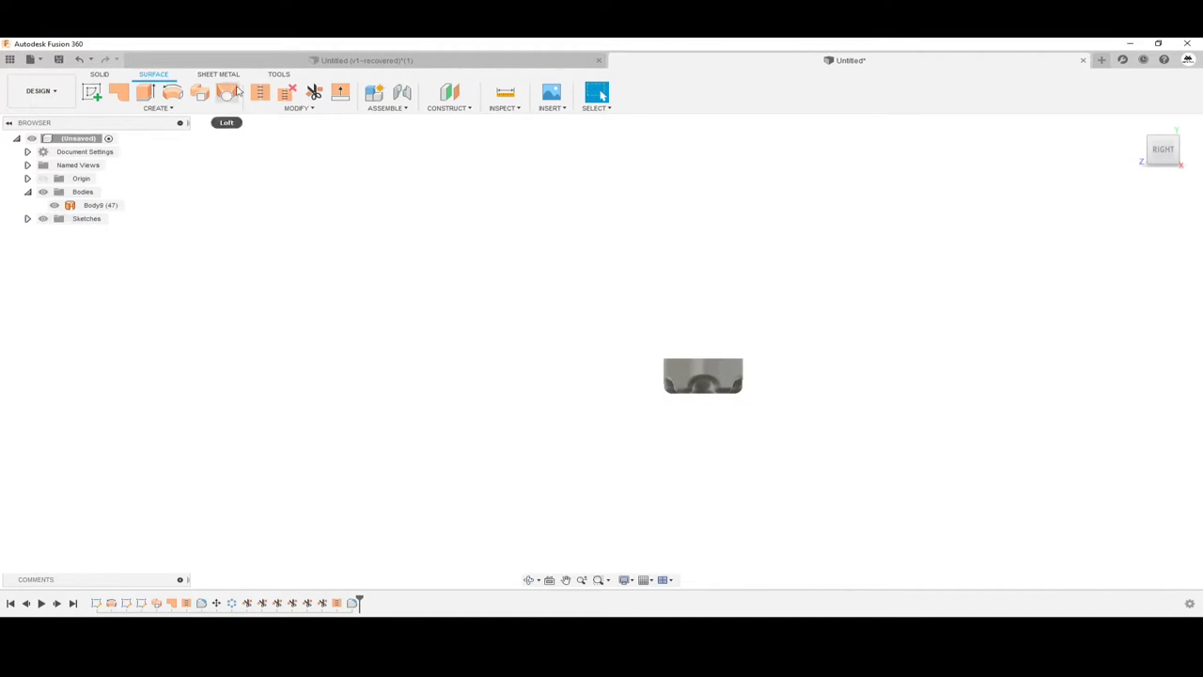
Extend the base's top rim edge 160 mm upward into the tall body wall
left_click(722, 361)
middle_click_drag(720, 314, 741, 322, "shift")
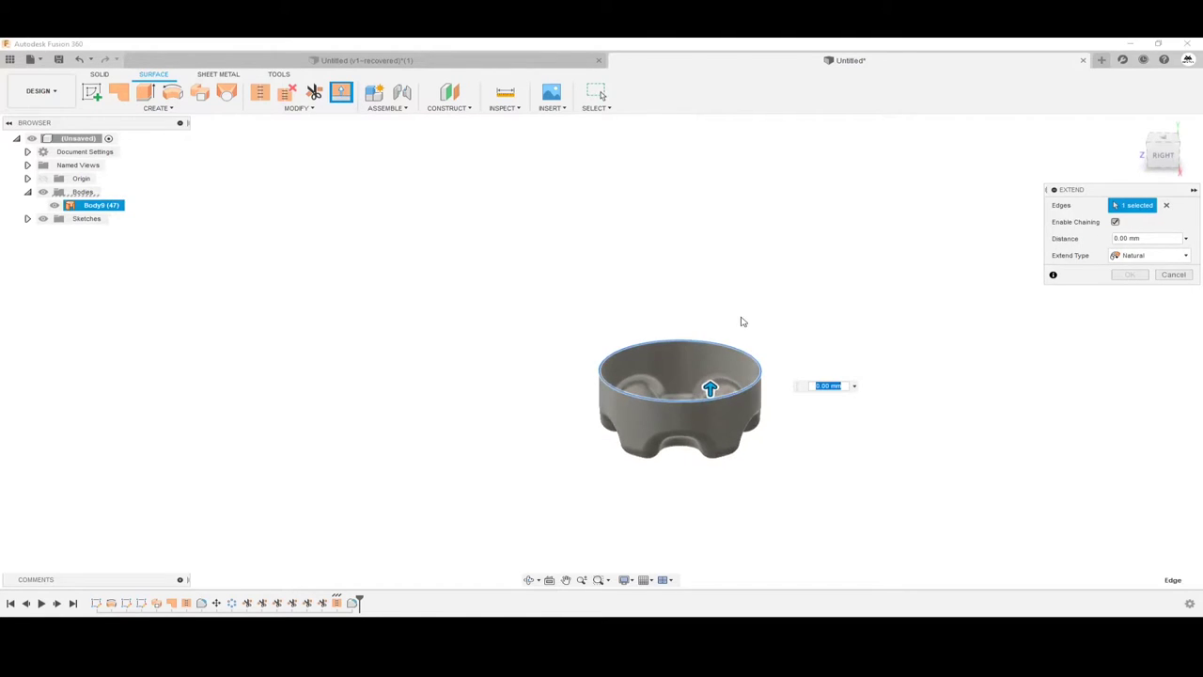
left_click(1162, 152)
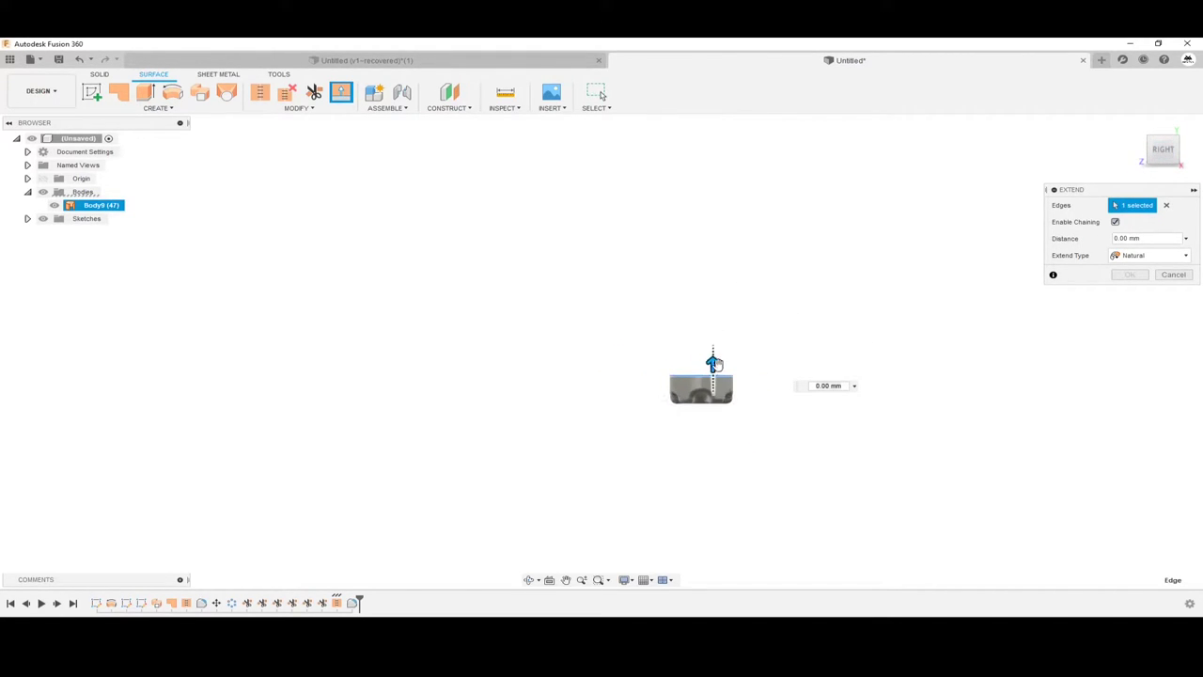
mouse_move(716, 314)
left_mouse_down()
mouse_move(713, 272)
mouse_move(724, 310)
left_mouse_up()
scroll(723, 357, "up", 2)
scroll(765, 442, "down", 1)
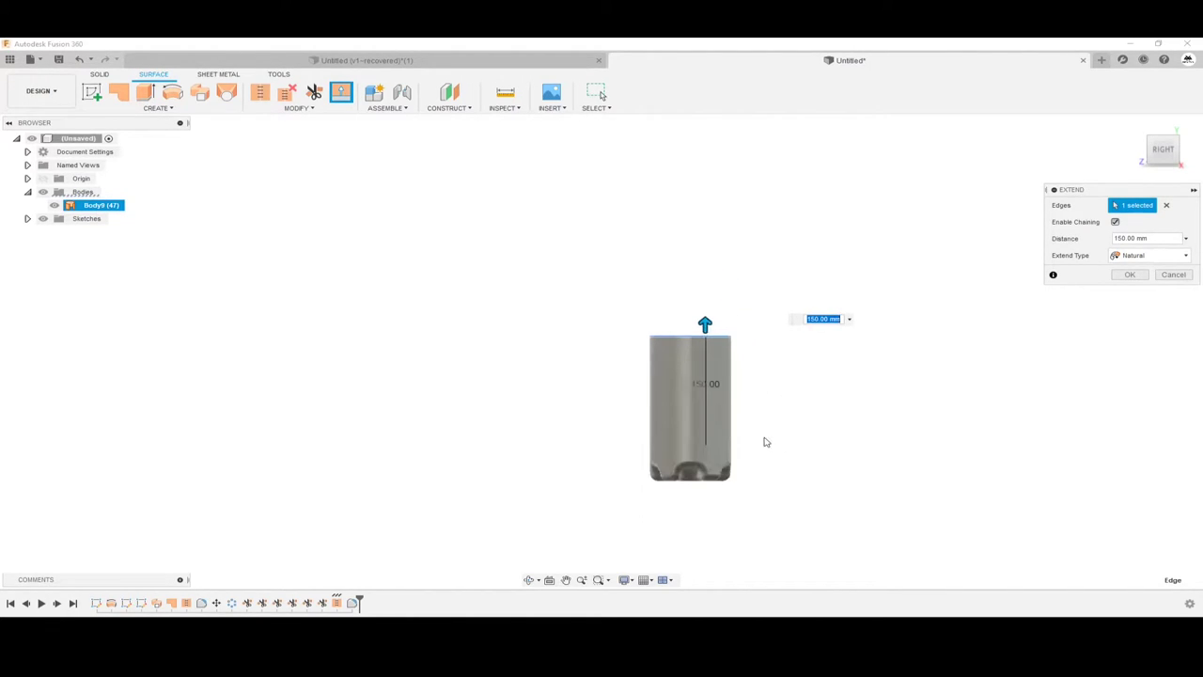
scroll(618, 298, "up", 2)
left_click_drag(686, 274, 684, 254)
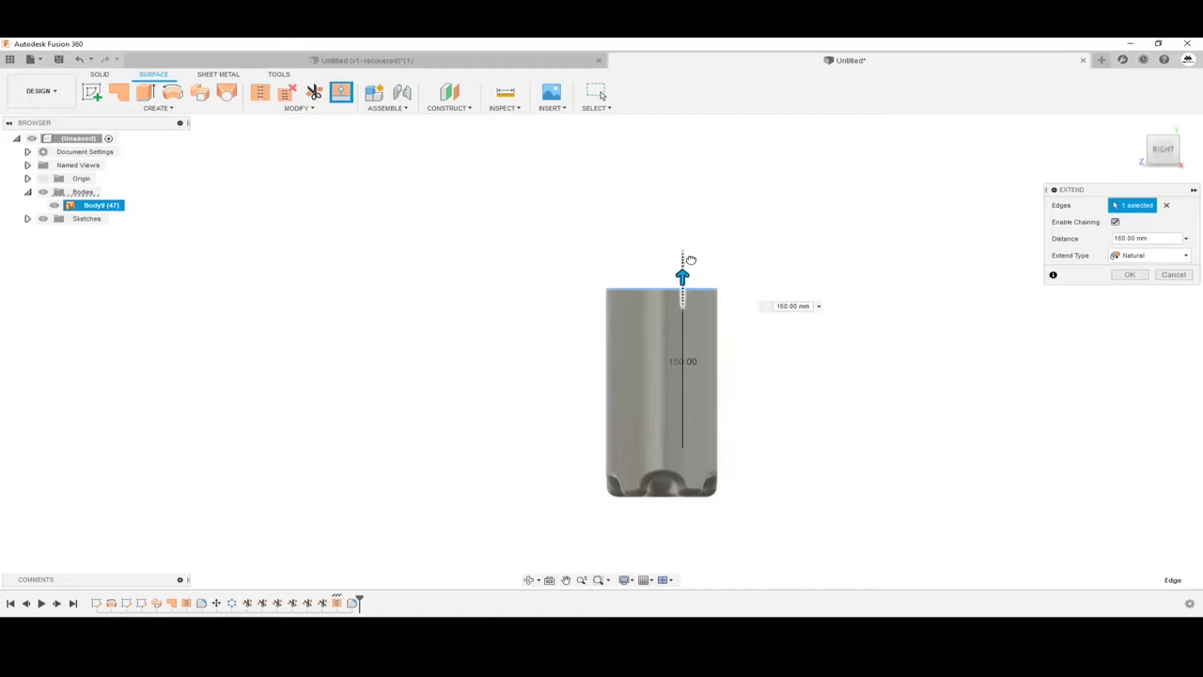
left_click(1130, 274)
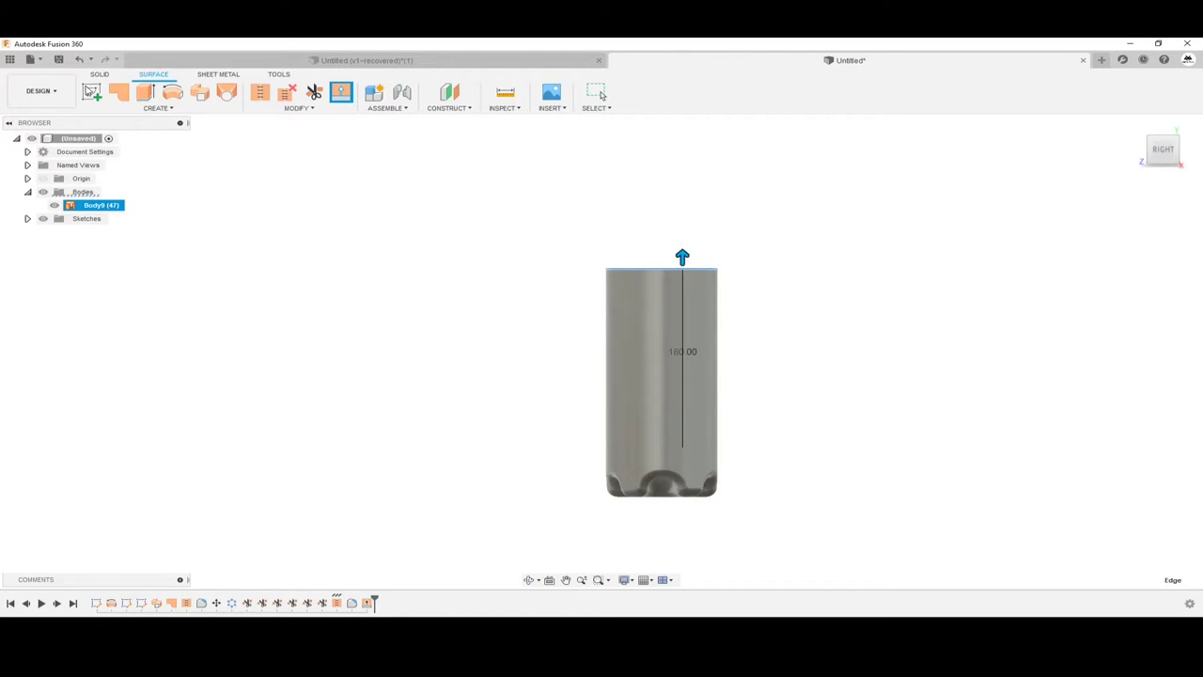
left_click(91, 91)
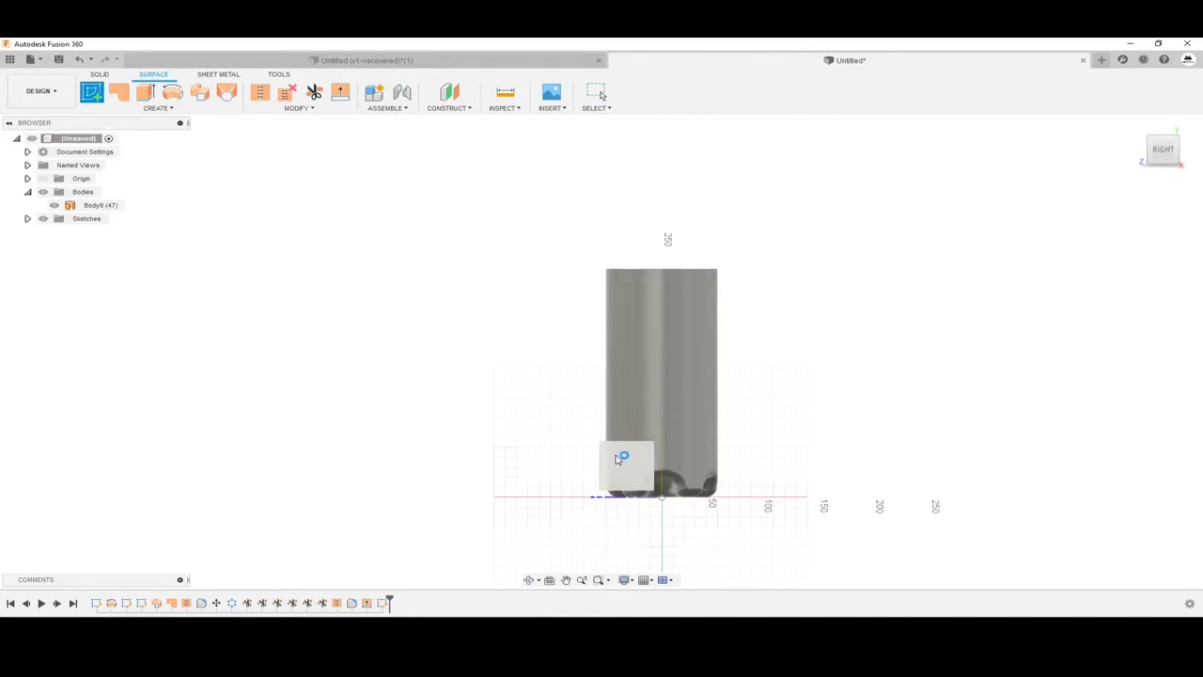
Start a sketch on the side plane and project the bottle body into it
left_click(618, 459)
key("p")
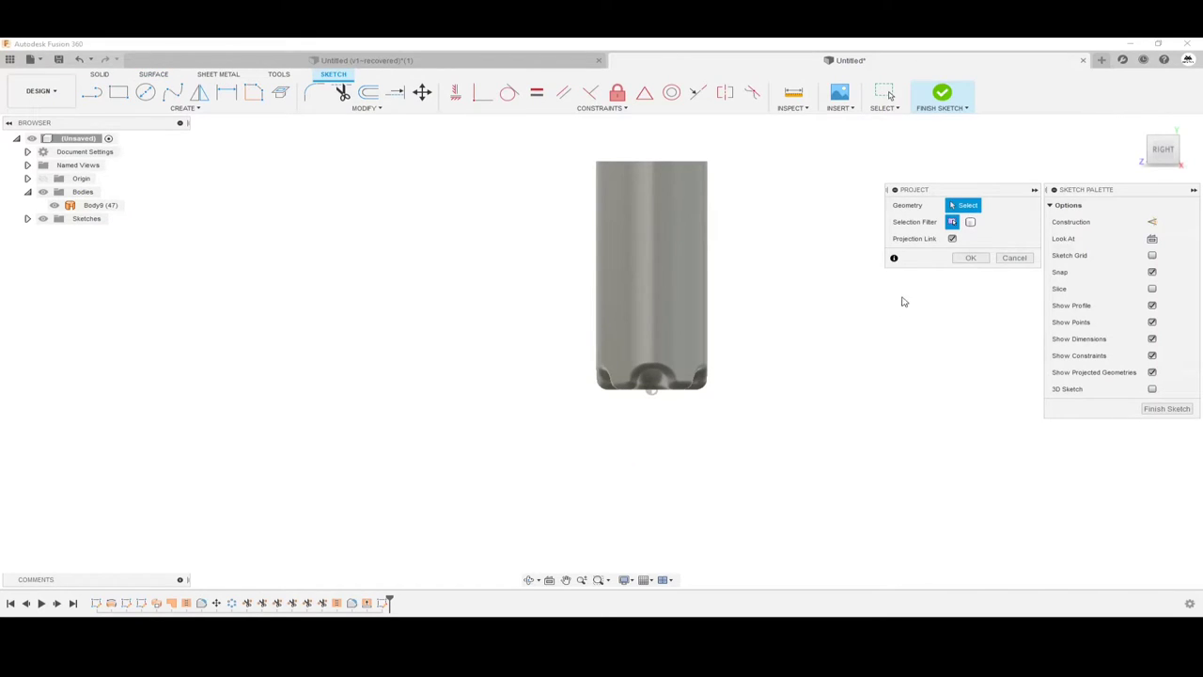
left_click(697, 241)
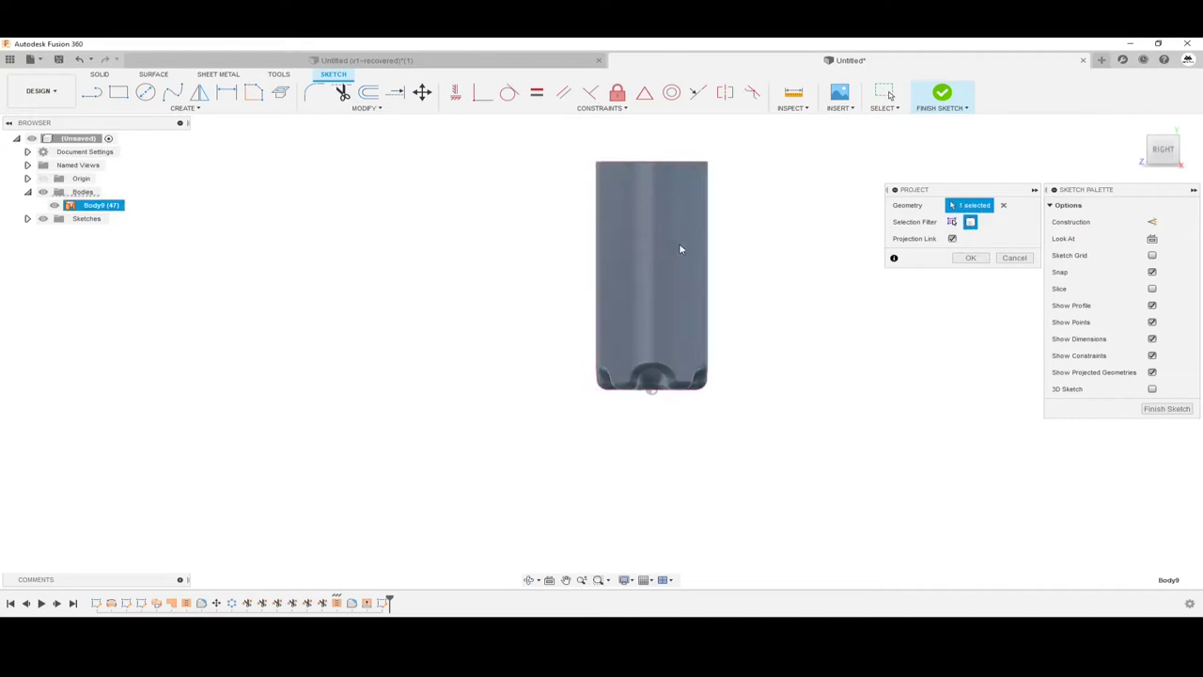
left_click(970, 257)
Draw a vertical axis line from the top centre and a short 16.879 mm neck line
left_click(91, 91)
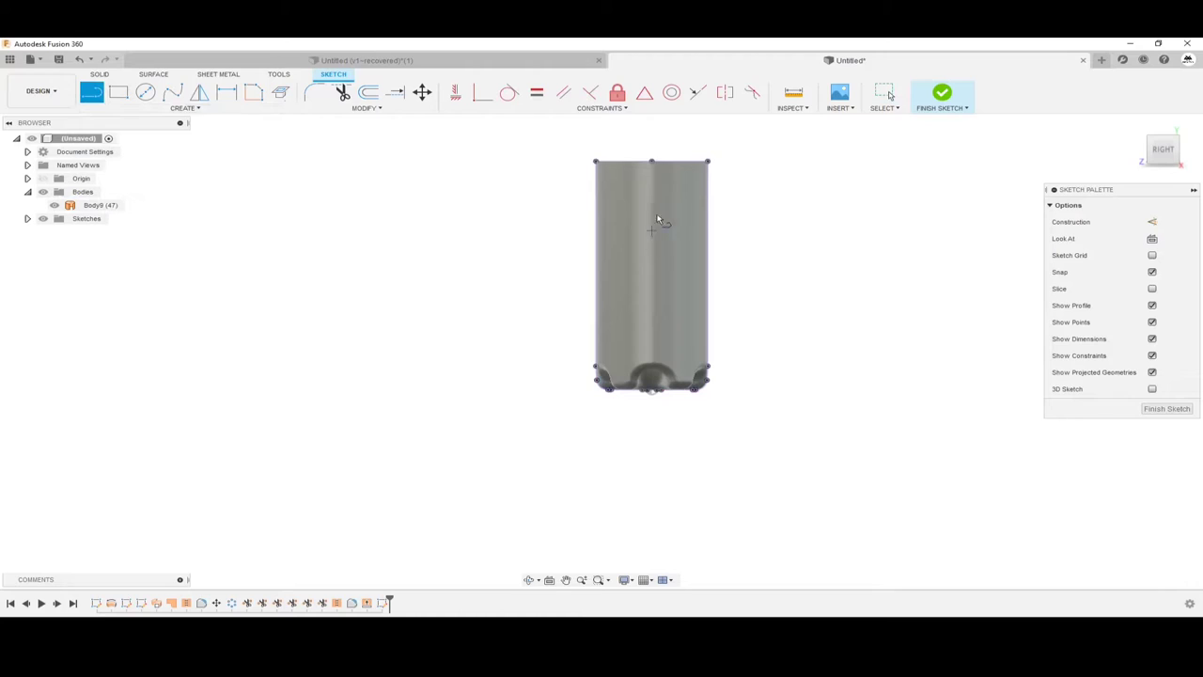
scroll(655, 416, "down", 2)
scroll(671, 234, "up", 3)
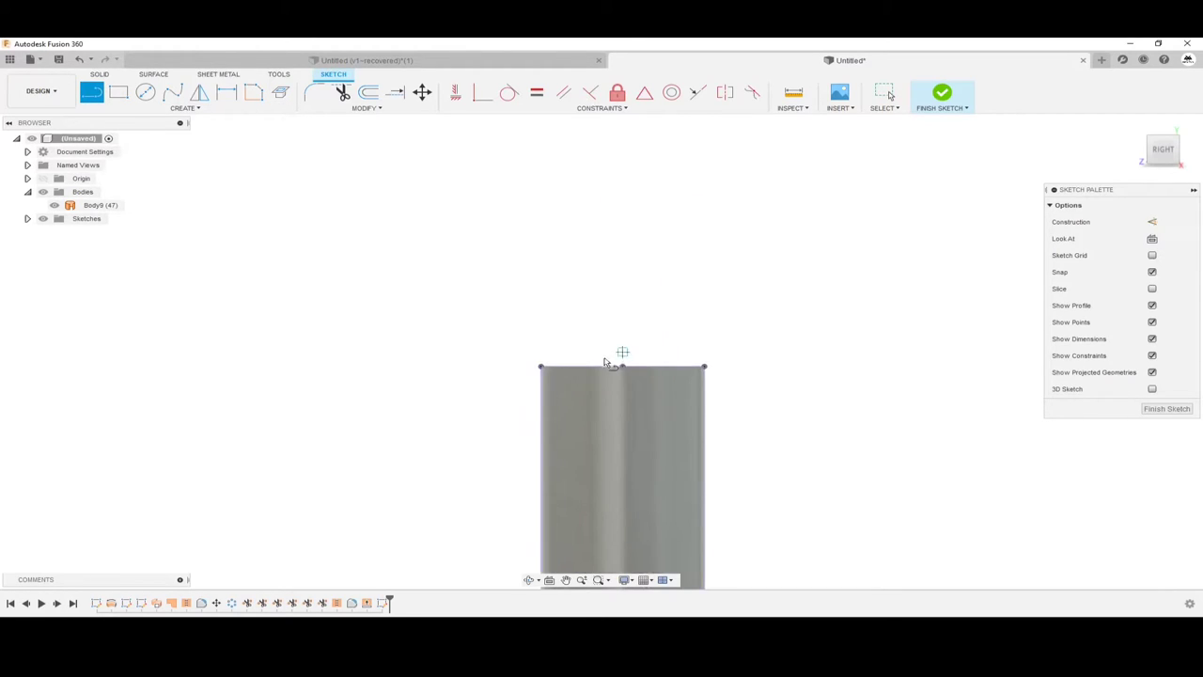
left_click(621, 267)
scroll(642, 274, "up", 1)
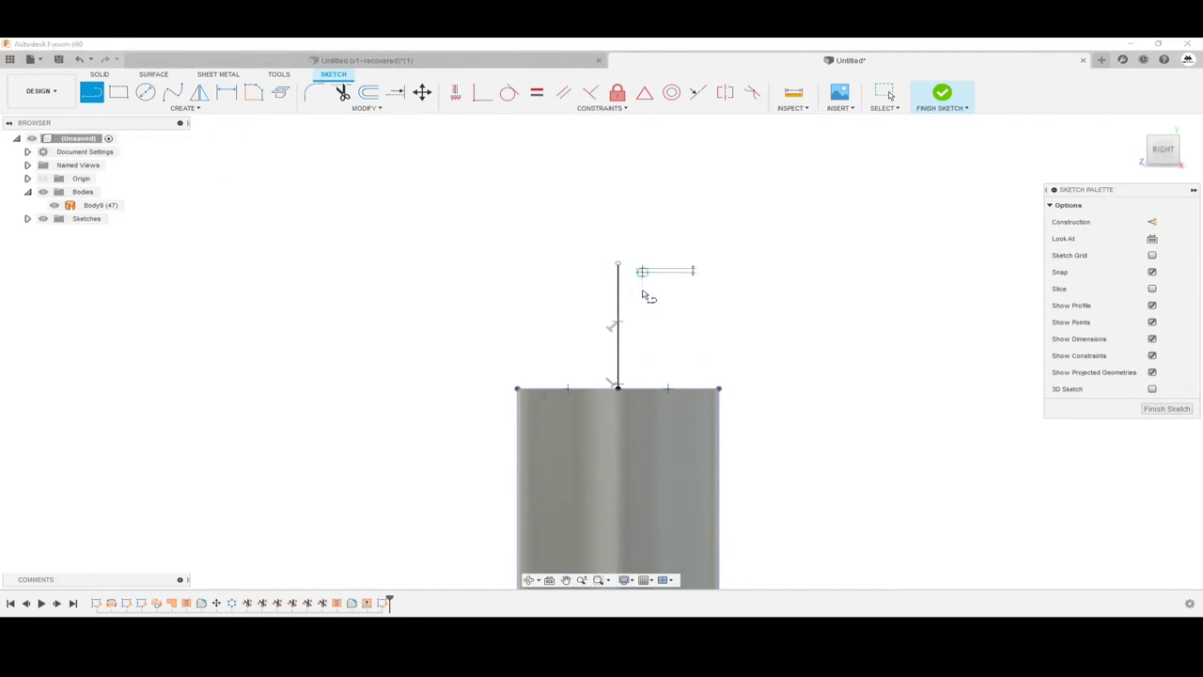
scroll(643, 303, "up", 2)
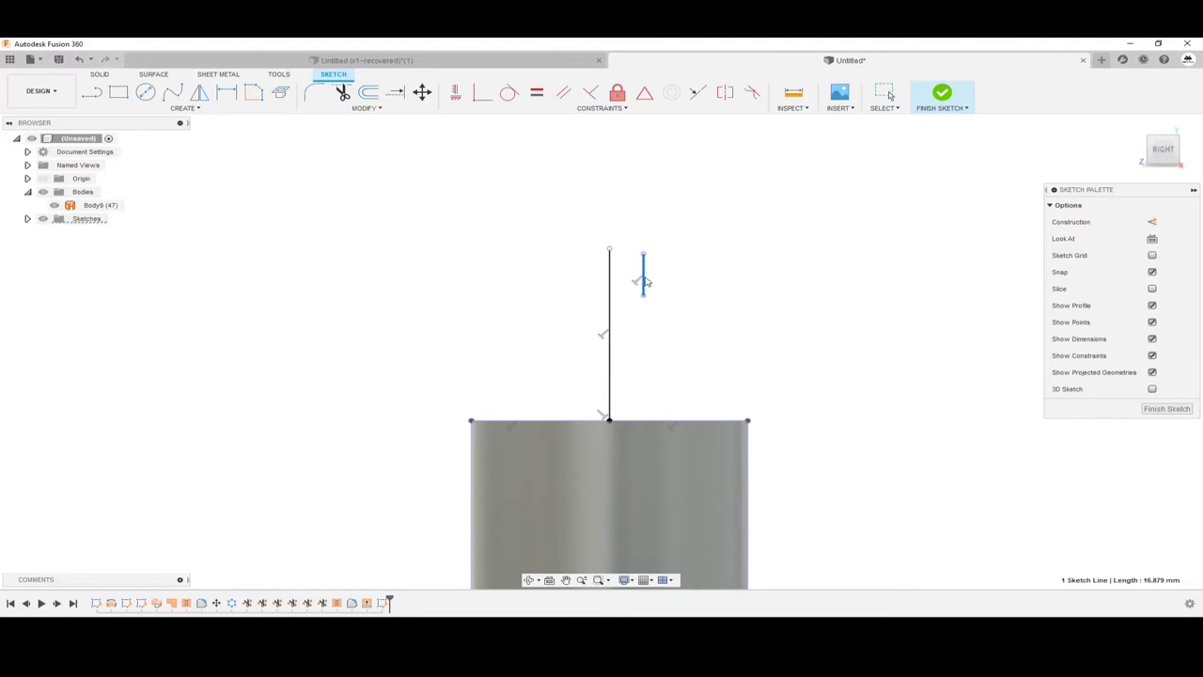
Revolve the short neck line 360° around the tall vertical axis line
left_click(154, 74)
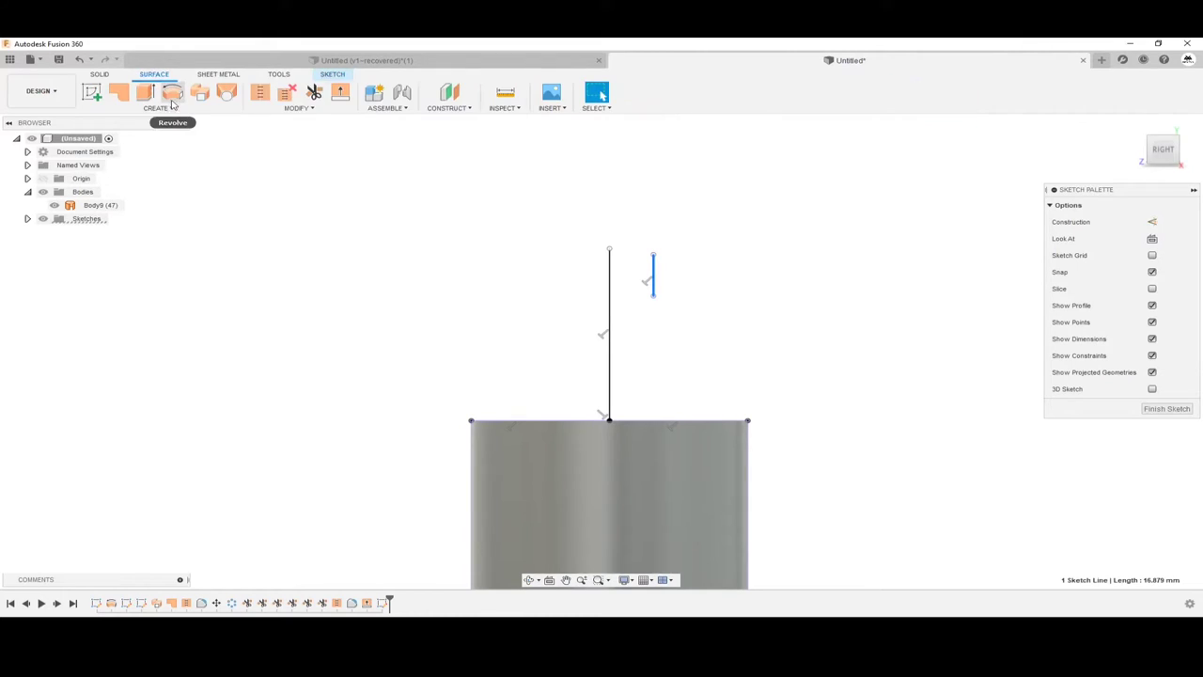
left_click(172, 92)
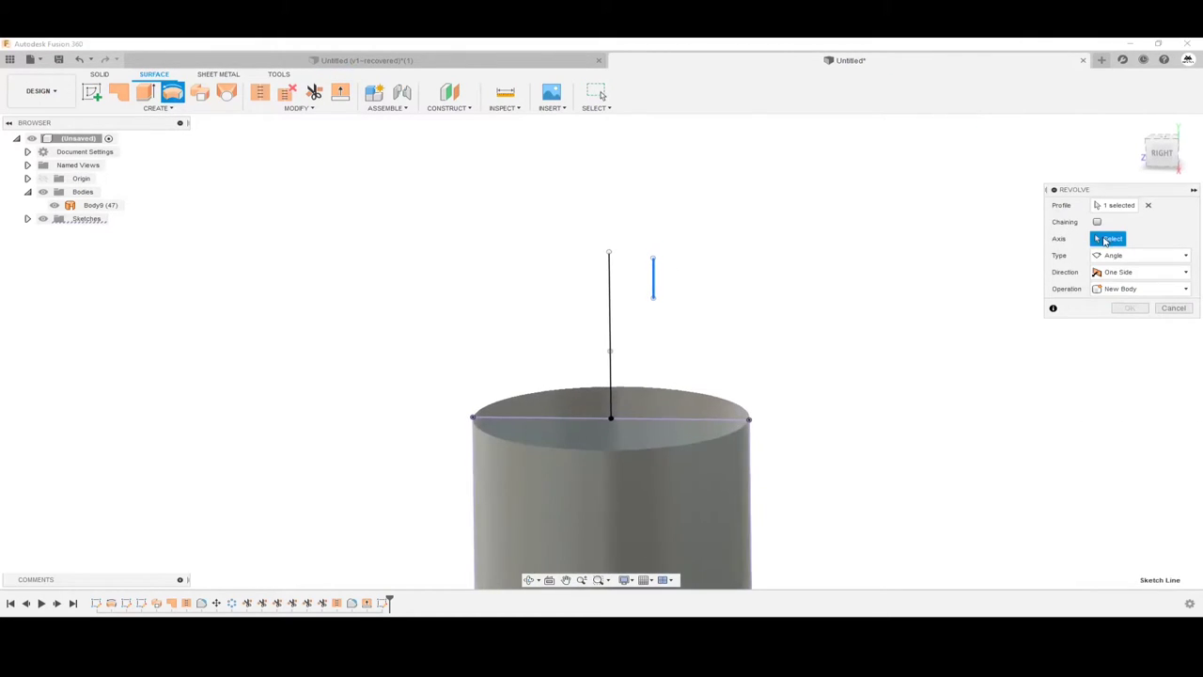
left_click(608, 345)
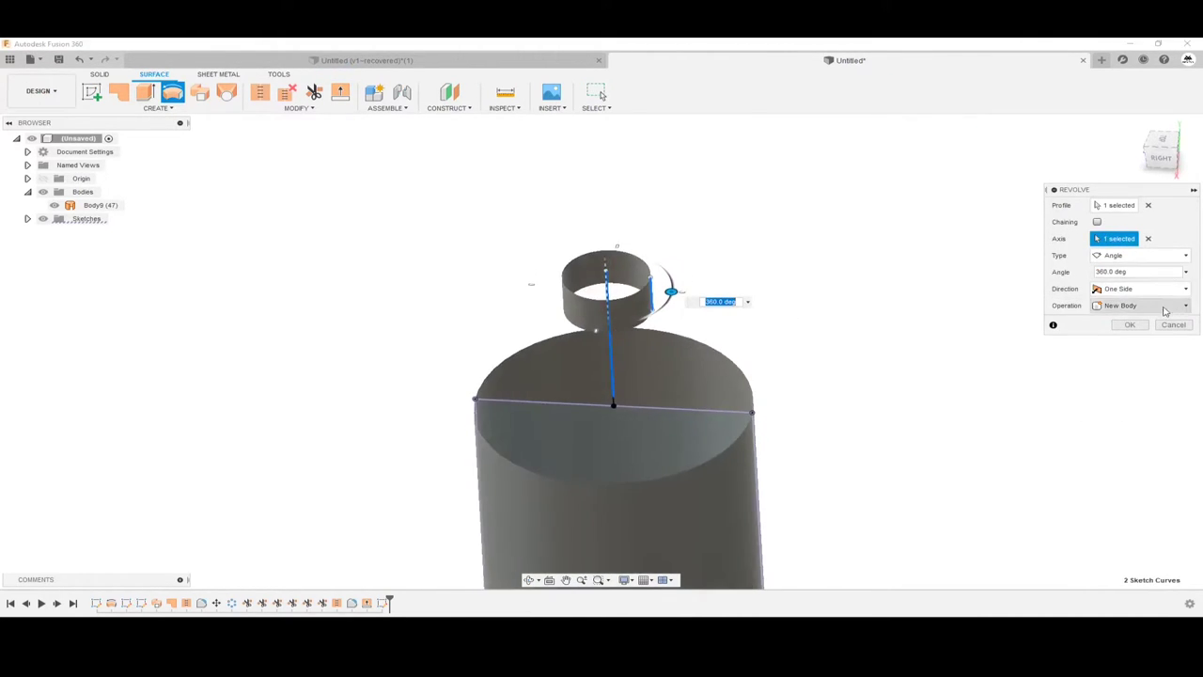
left_click(1131, 325)
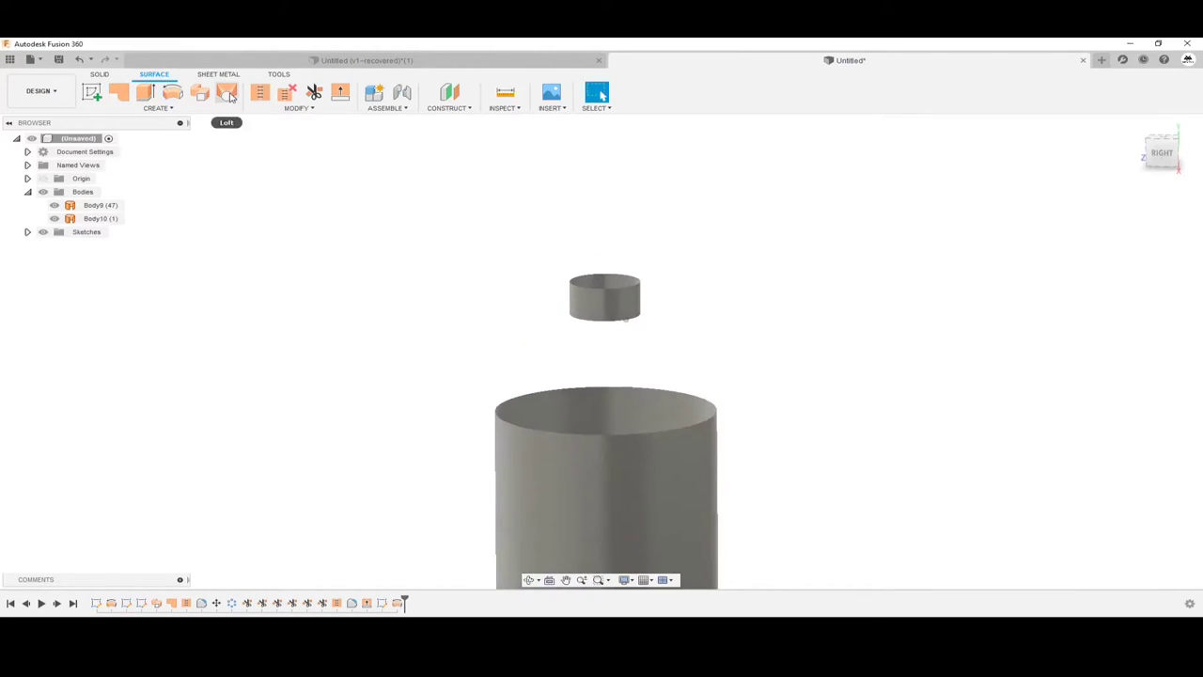
Loft the shoulder from the body's top rim to the neck's bottom edge, both ends Curvature (G2)
left_click(226, 91)
left_click(653, 399)
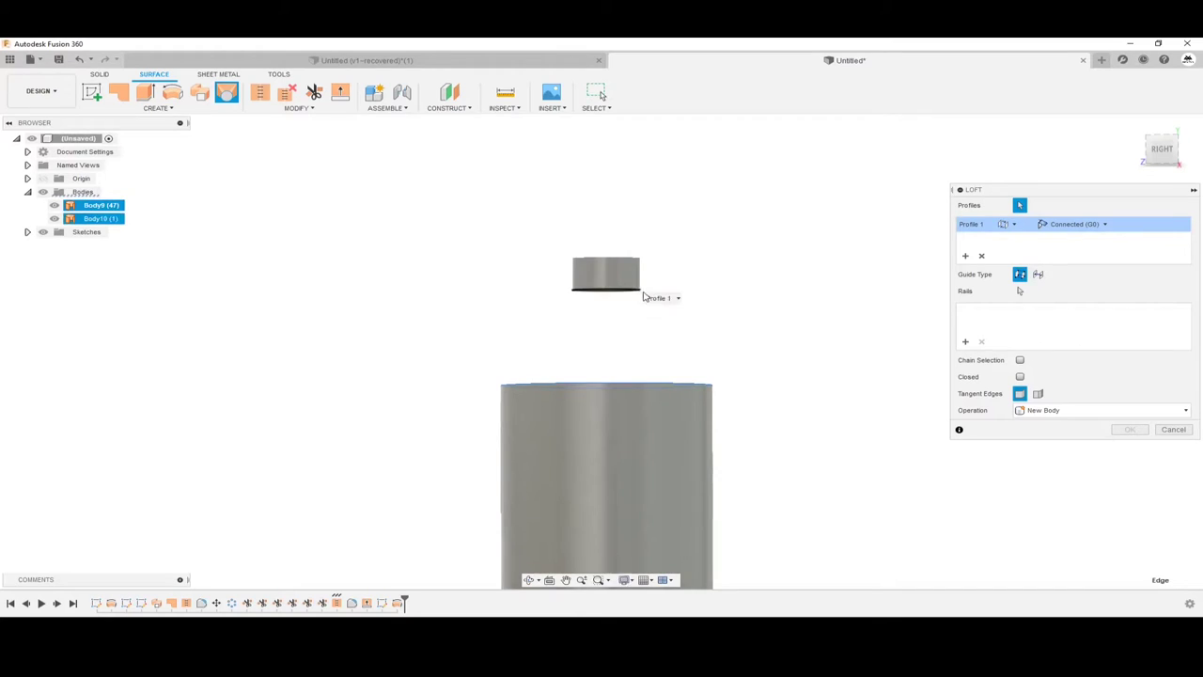
left_click(644, 296)
left_click(1105, 239)
left_click(1081, 281)
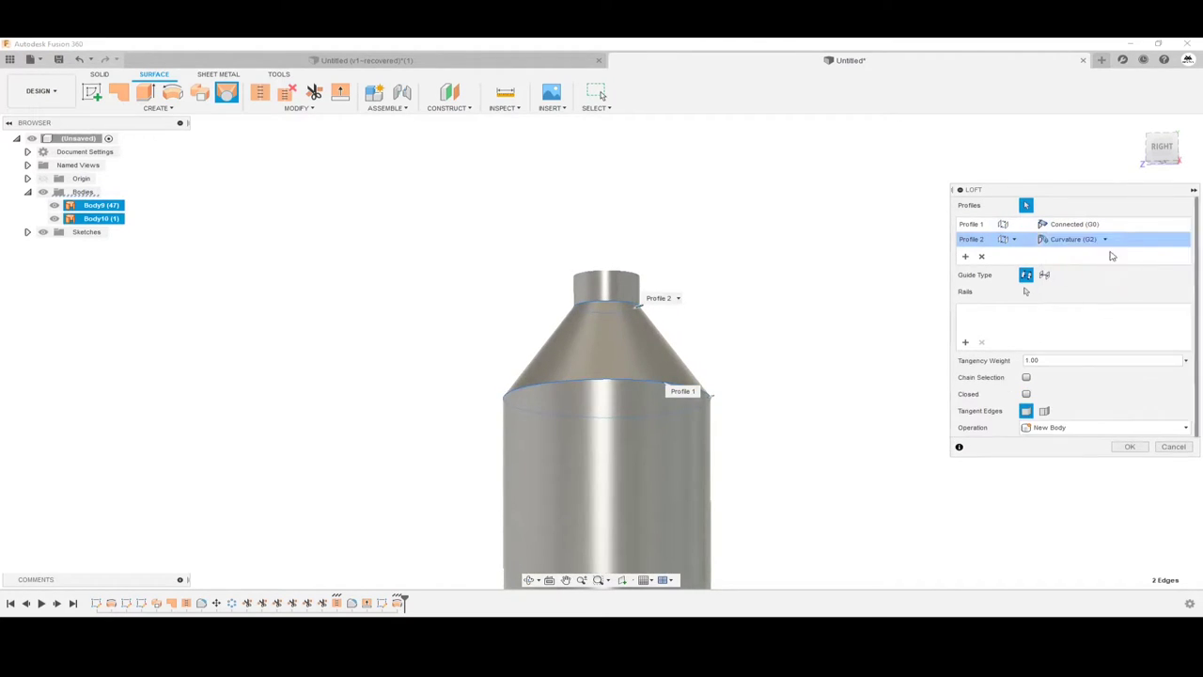
left_click(1105, 223)
left_click(1106, 268)
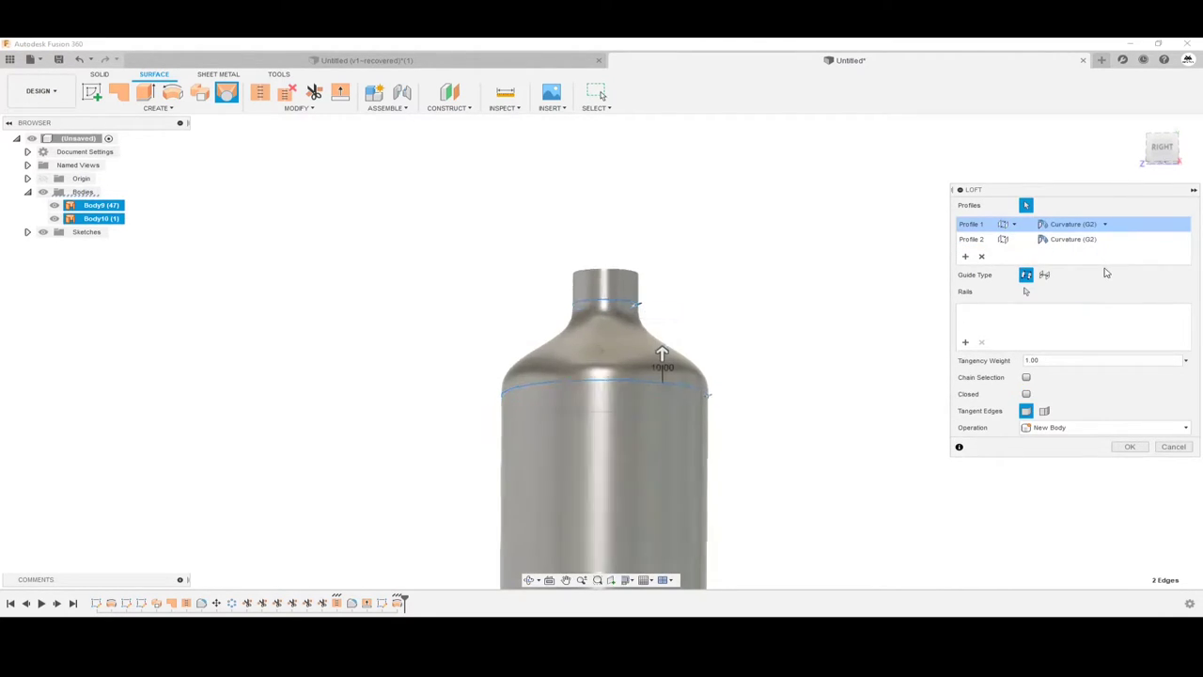
left_click(1130, 446)
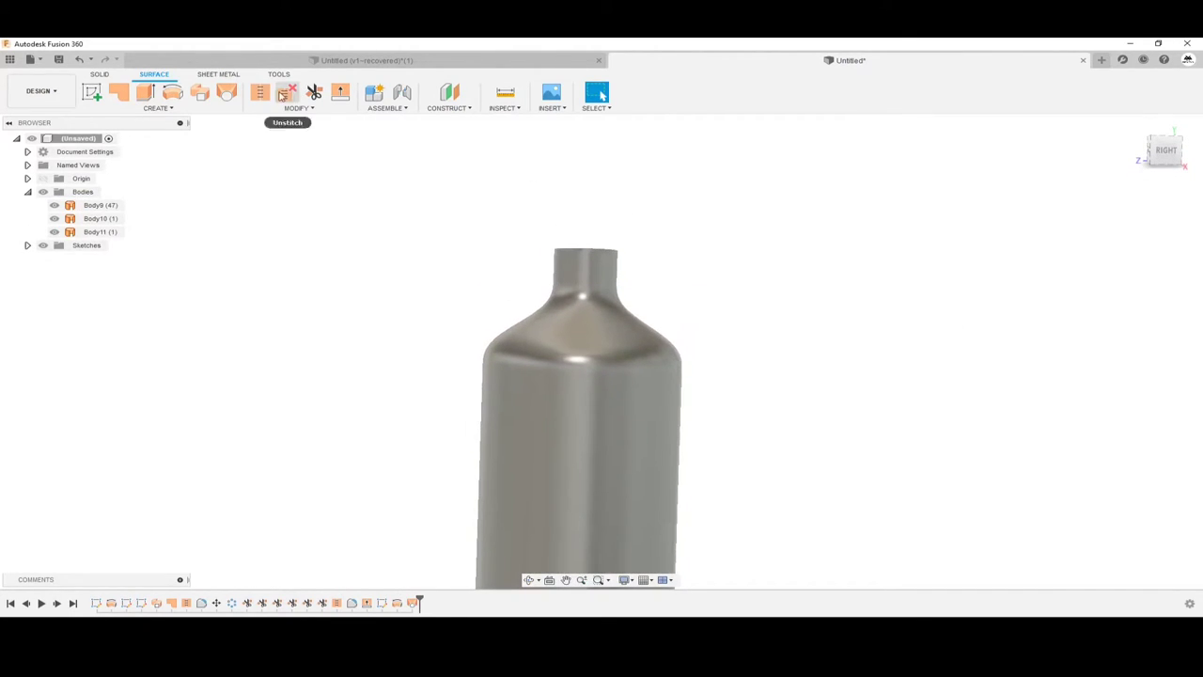
Stitch the body, shoulder and neck surfaces into a single 49-face body
left_click(620, 325)
left_click(618, 413)
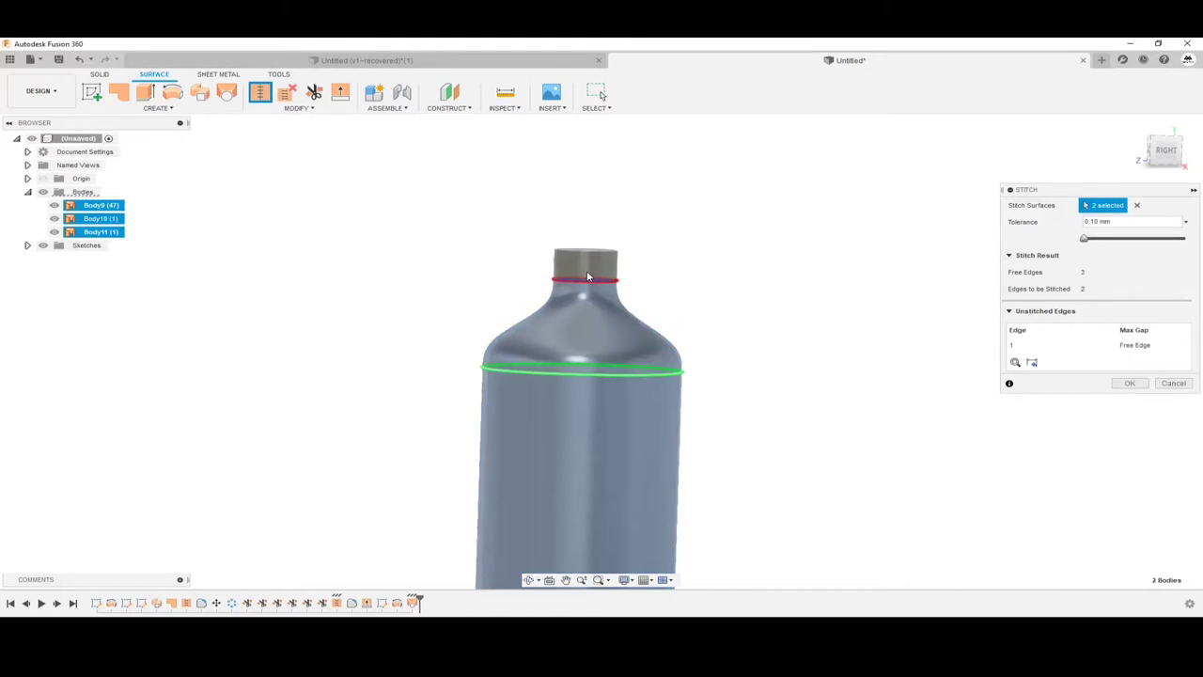
left_click(1130, 384)
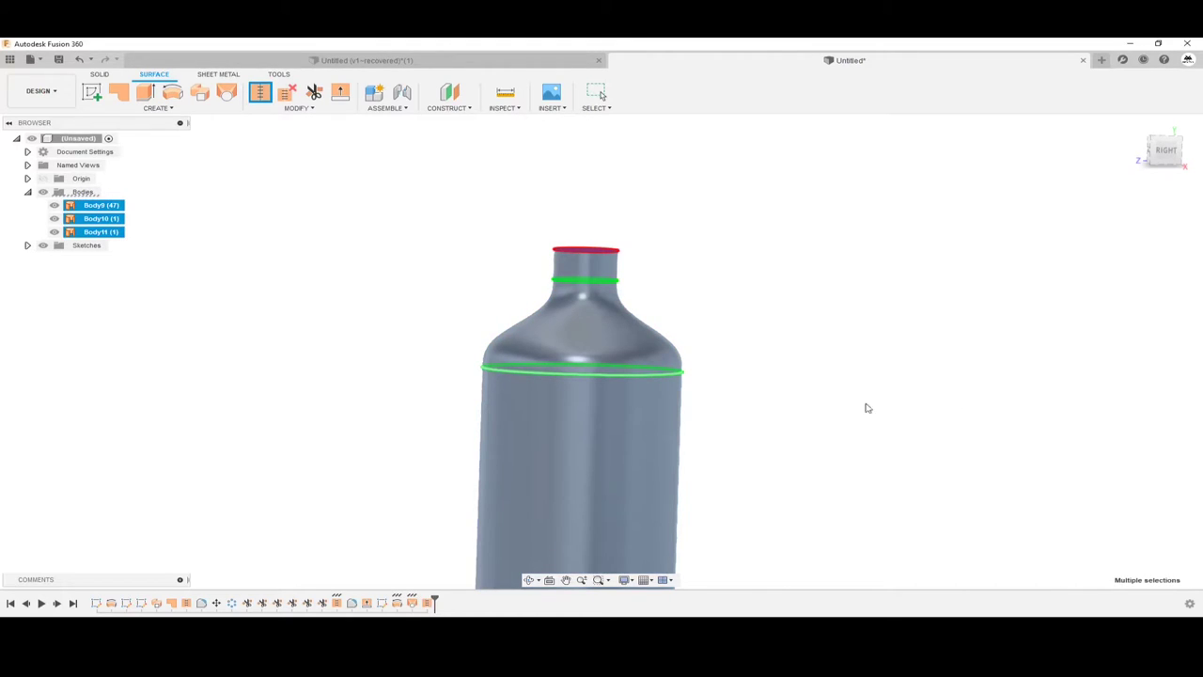
Toggle the stitched body's visibility and orbit to inspect the bottle's underside
left_click(55, 206)
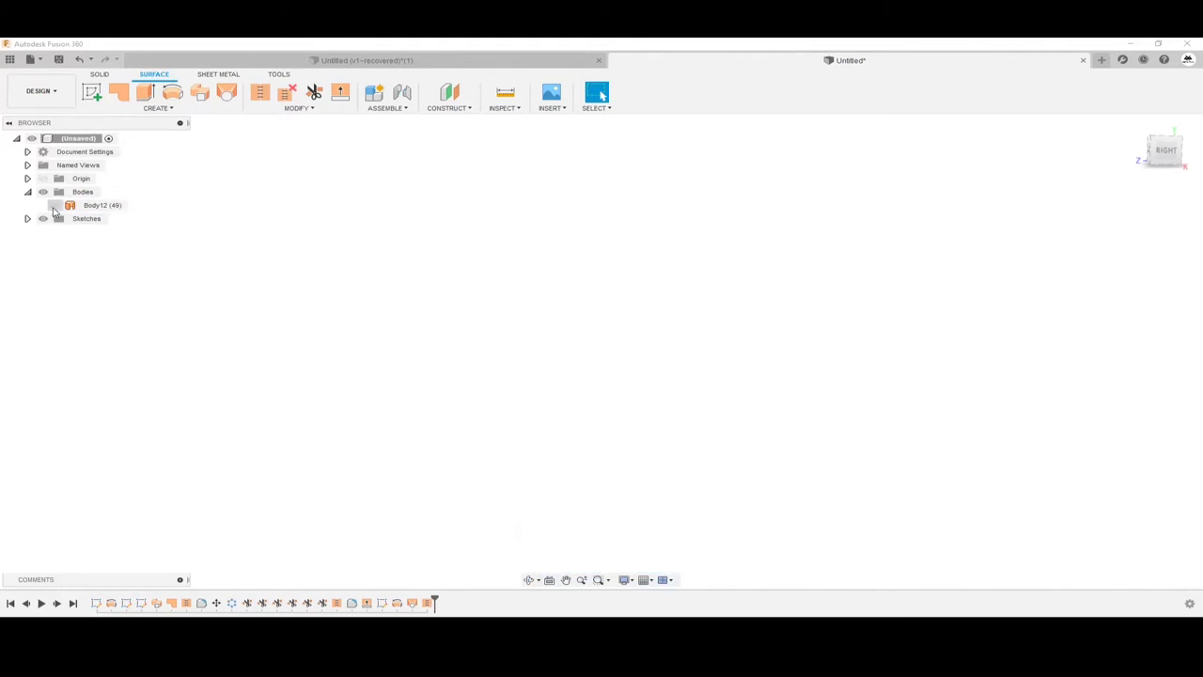
left_click(55, 206)
scroll(564, 311, "down", 3)
scroll(564, 311, "down", 2)
mouse_move(668, 336)
middle_mouse_down("shift")
mouse_move(674, 408)
mouse_move(669, 278)
mouse_move(532, 511)
middle_mouse_up("shift")
left_click(620, 355)
scroll(619, 355, "up", 5)
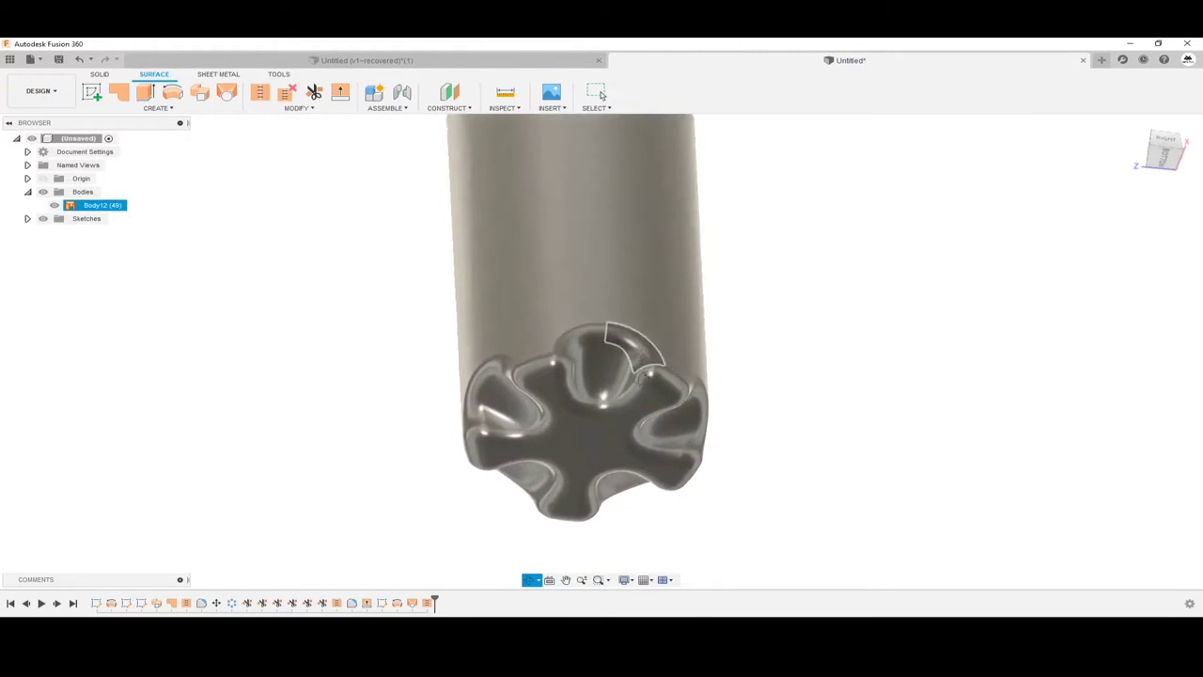
mouse_move(620, 355)
middle_mouse_down("shift")
mouse_move(690, 491)
mouse_move(733, 406)
mouse_move(709, 363)
middle_mouse_up("shift")
left_click(689, 491)
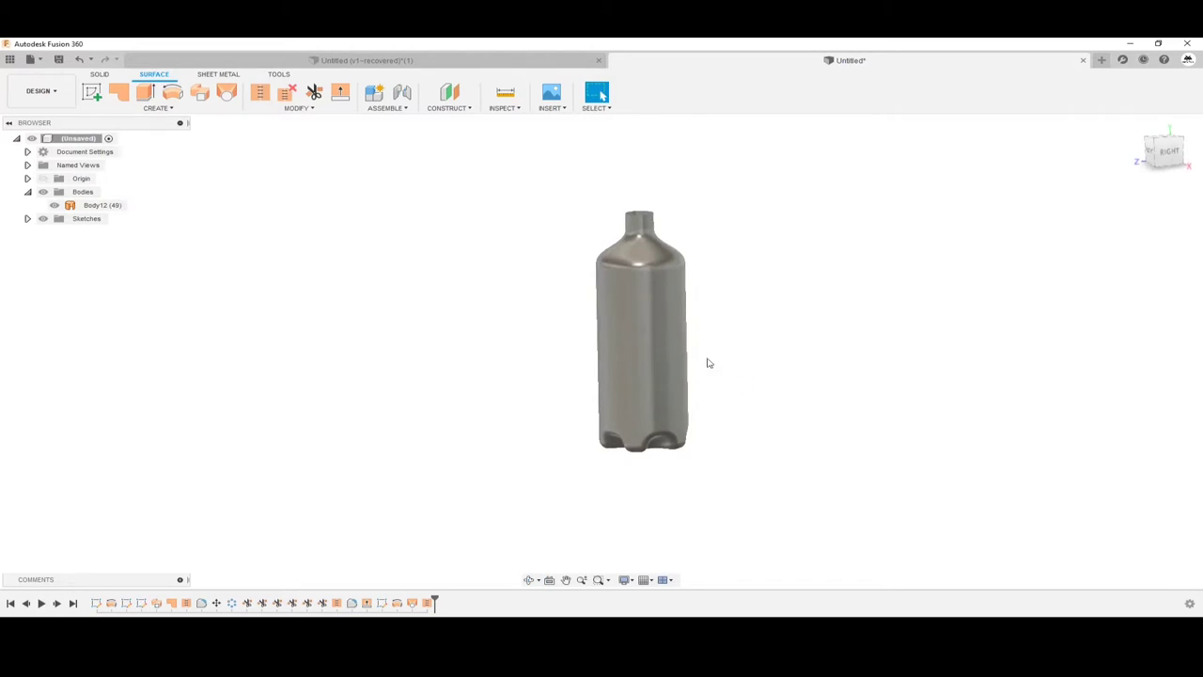
Start a front-plane sketch and draw a 340 × 400 mm rectangle enclosing the bottle
left_click(91, 91)
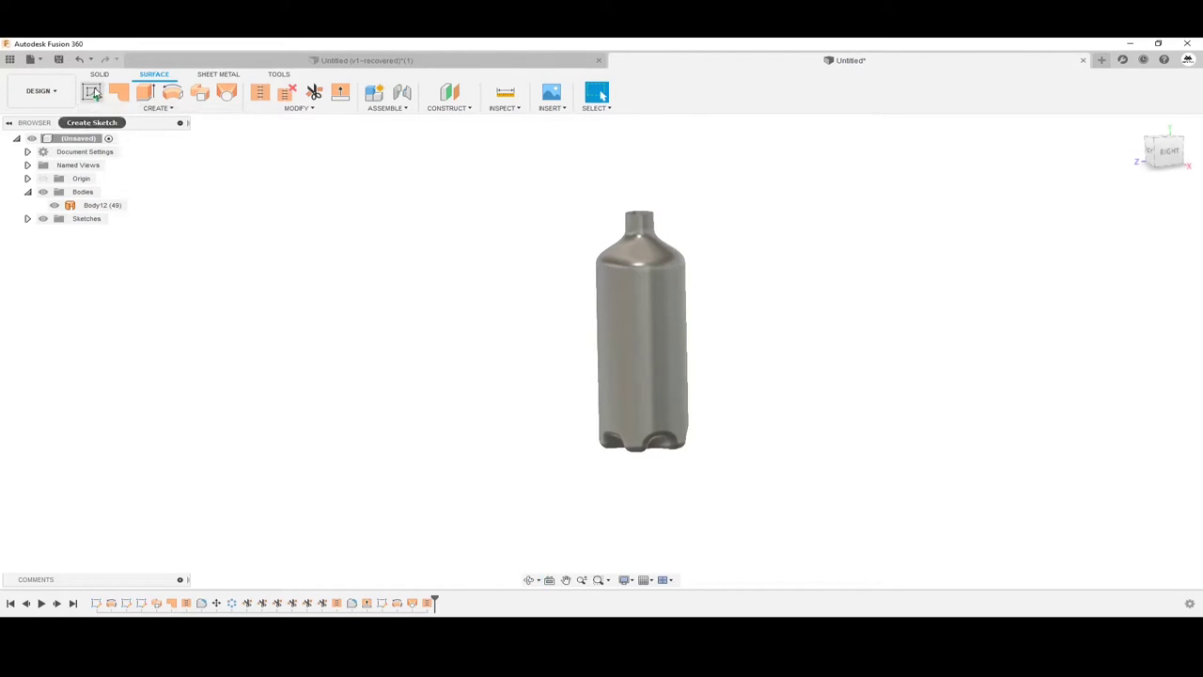
mouse_move(808, 318)
middle_mouse_down("shift")
mouse_move(869, 304)
mouse_move(736, 360)
middle_mouse_up("shift")
left_click(693, 413)
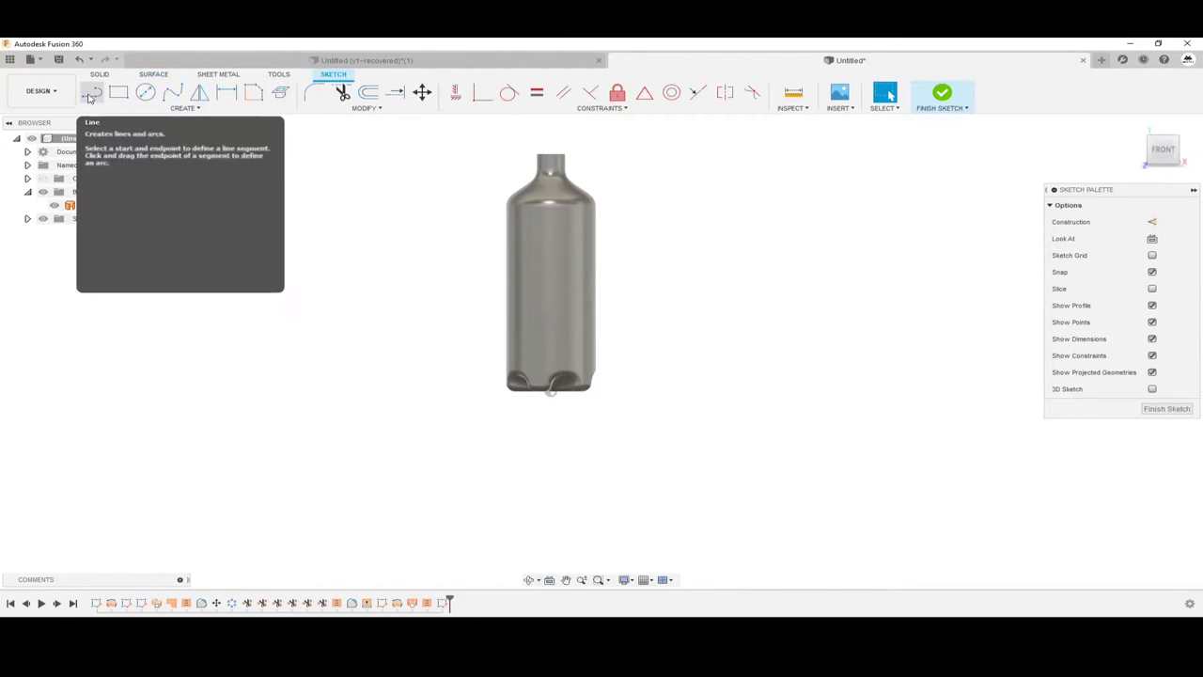
left_click(90, 94)
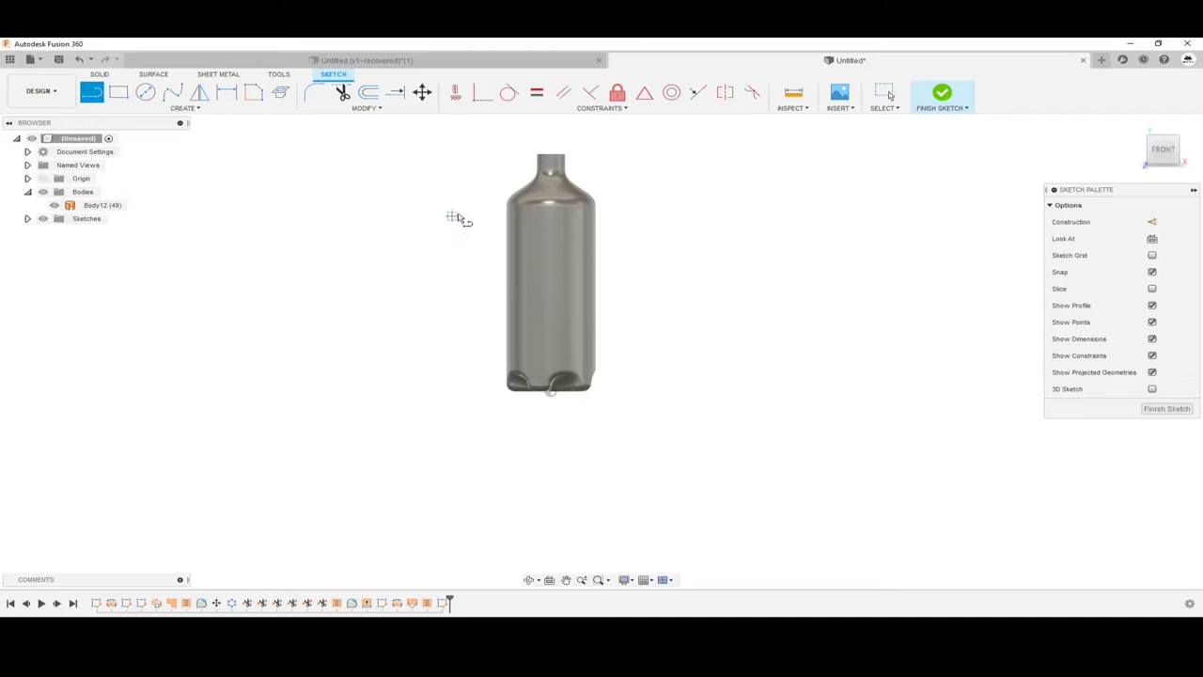
left_click(460, 184)
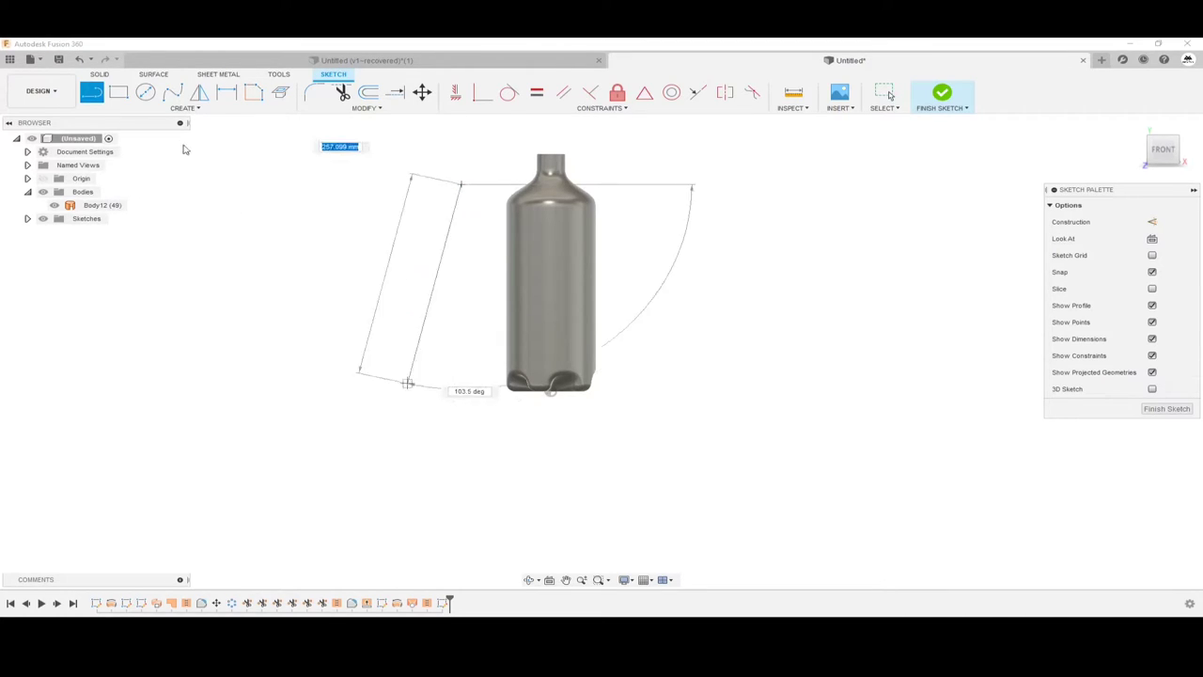
left_click(120, 95)
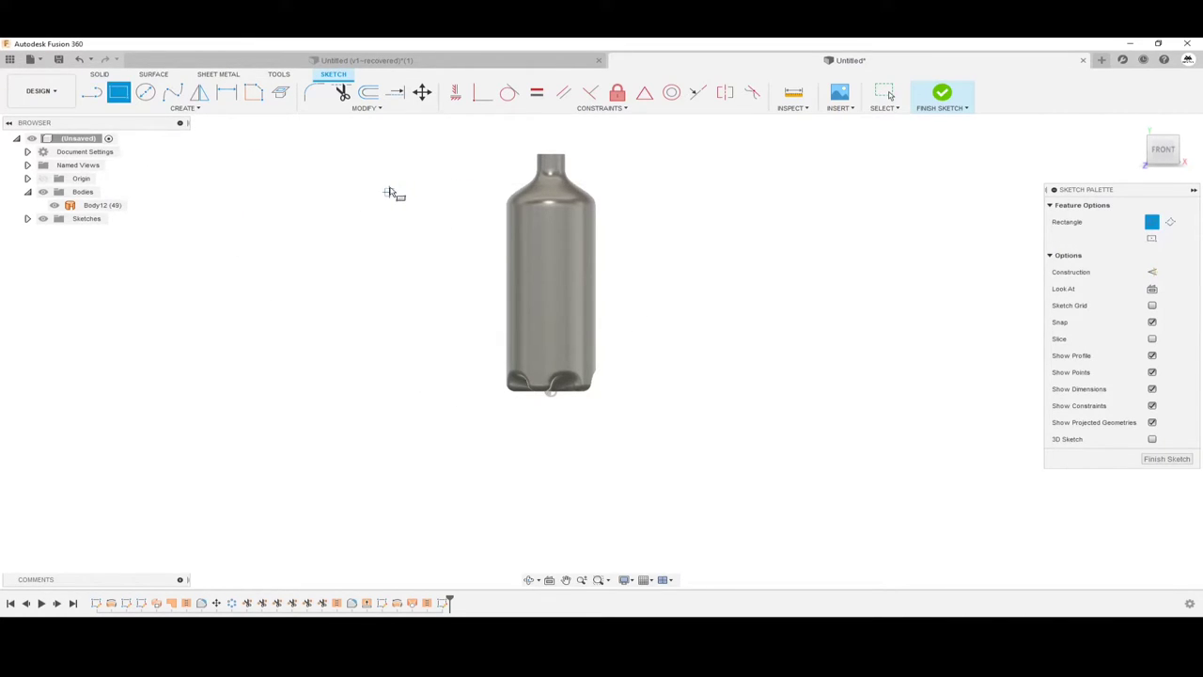
left_click(389, 191)
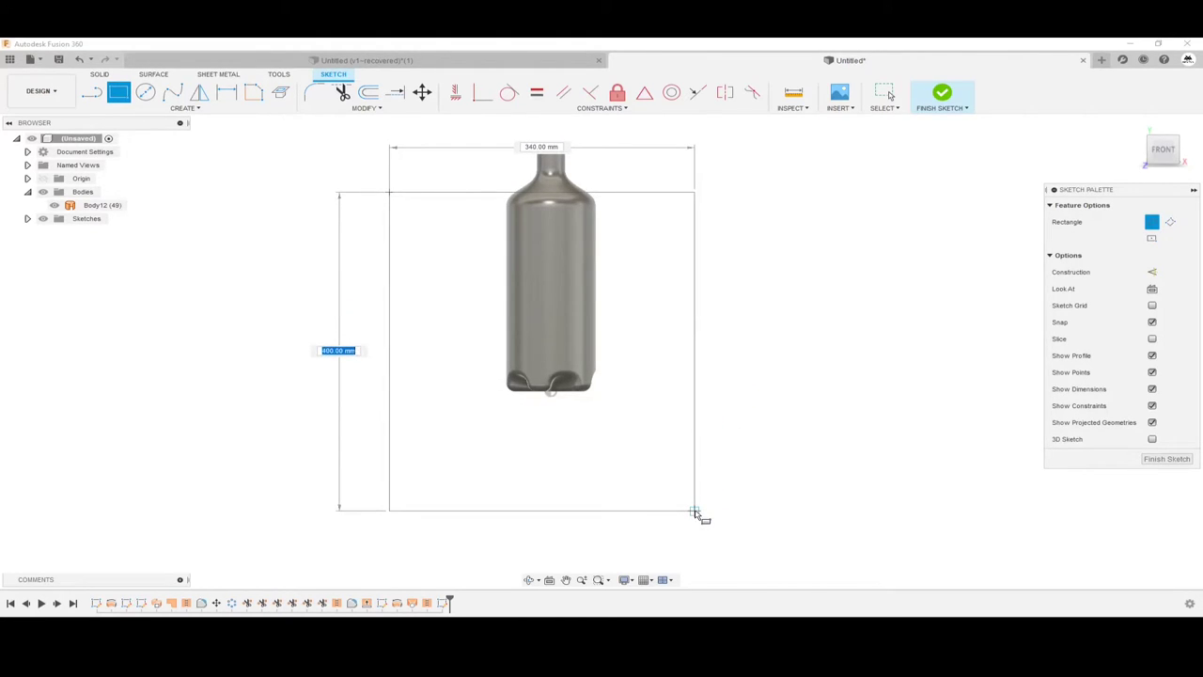
left_click(695, 511)
Draw a slanted line crossing the rectangle and bottle
left_click(93, 94)
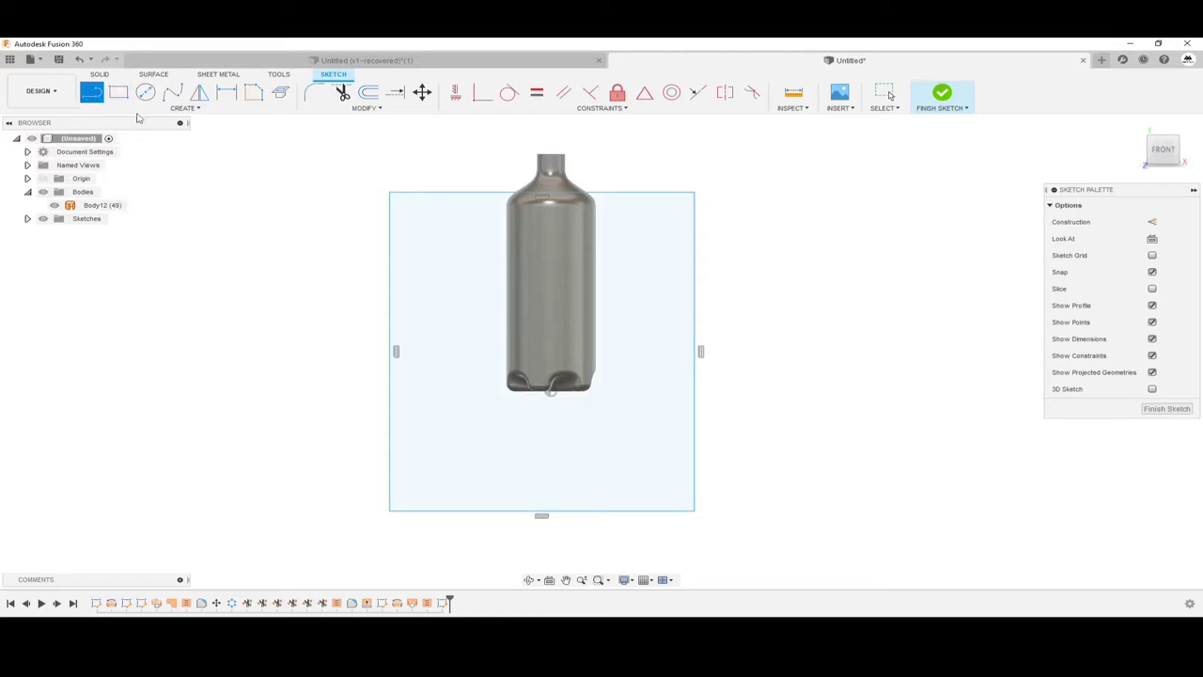
left_click(329, 293)
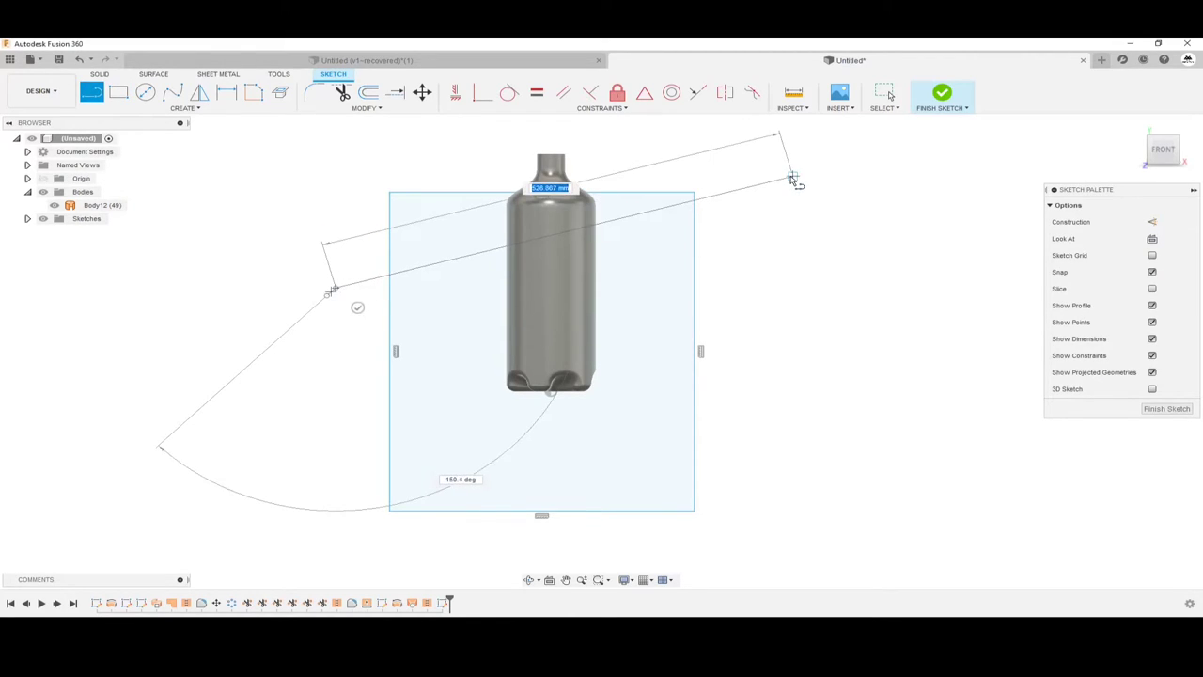
key("Escape")
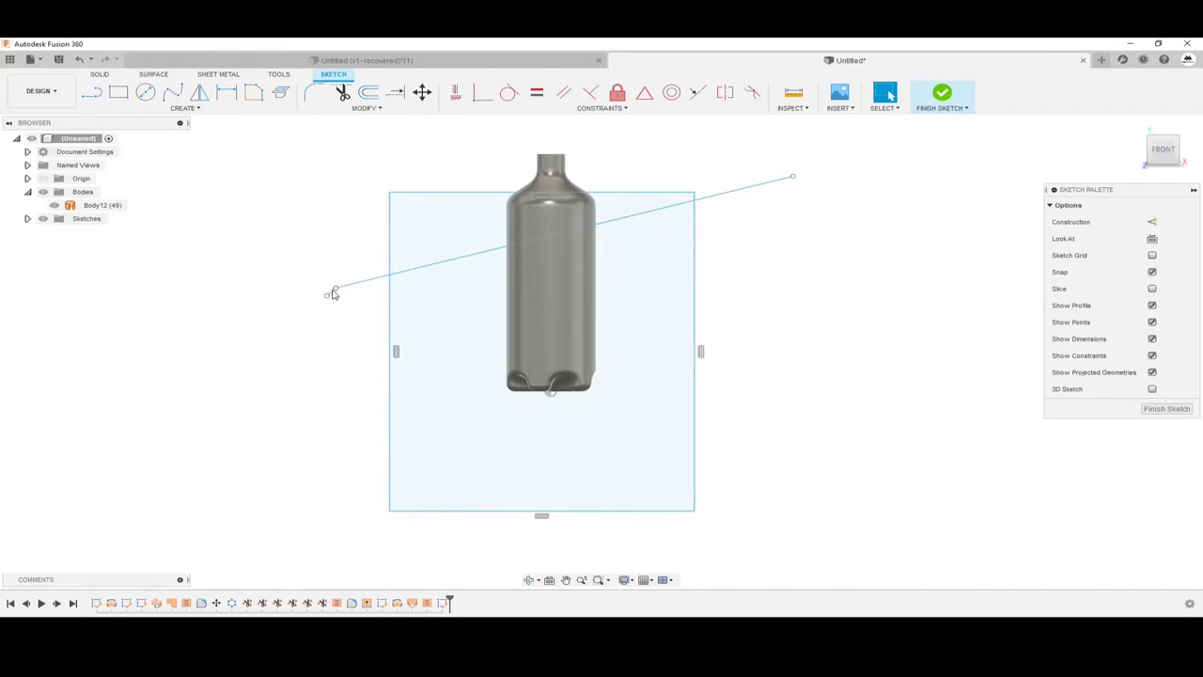
scroll(329, 297, "up", 2)
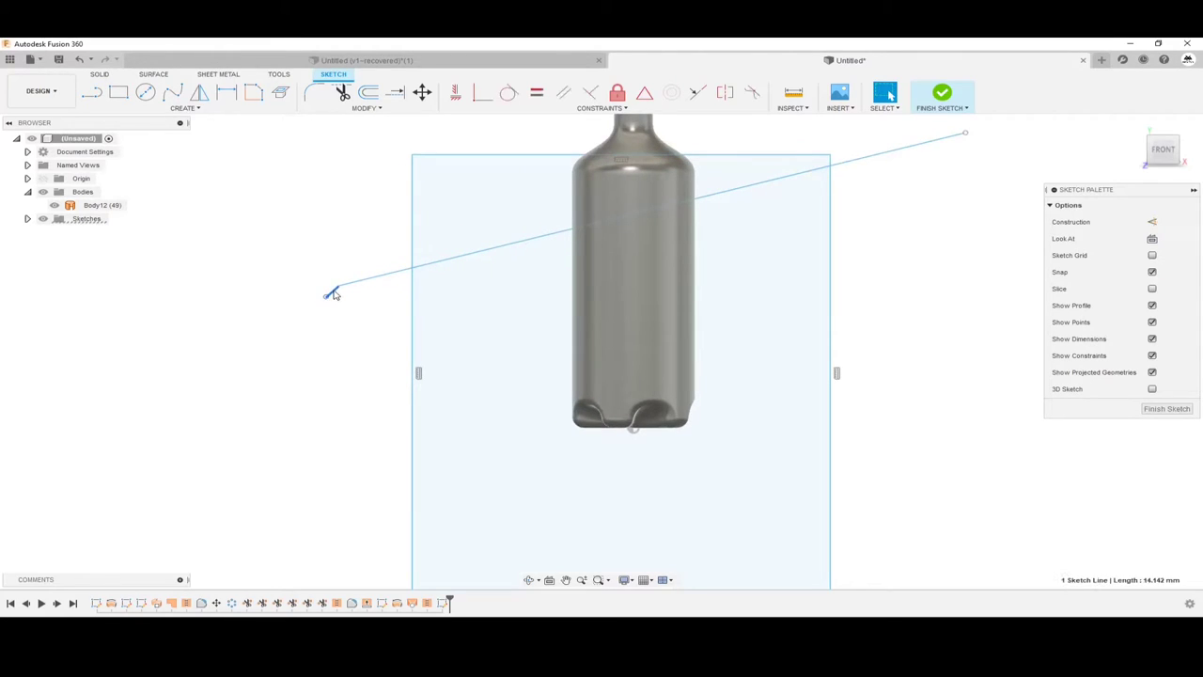
Orbit around the recovered ribbed bottle to study its wavy ribs, then return to Untitled
left_click(367, 60)
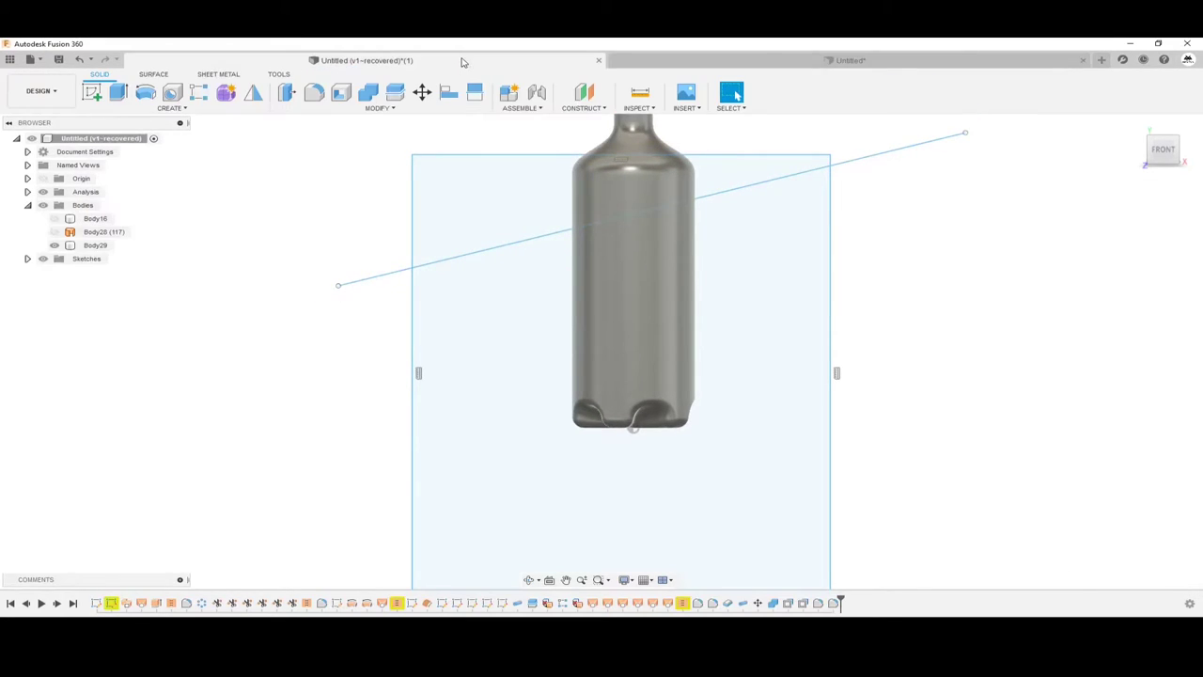
middle_click_drag(502, 156, 640, 246, "shift")
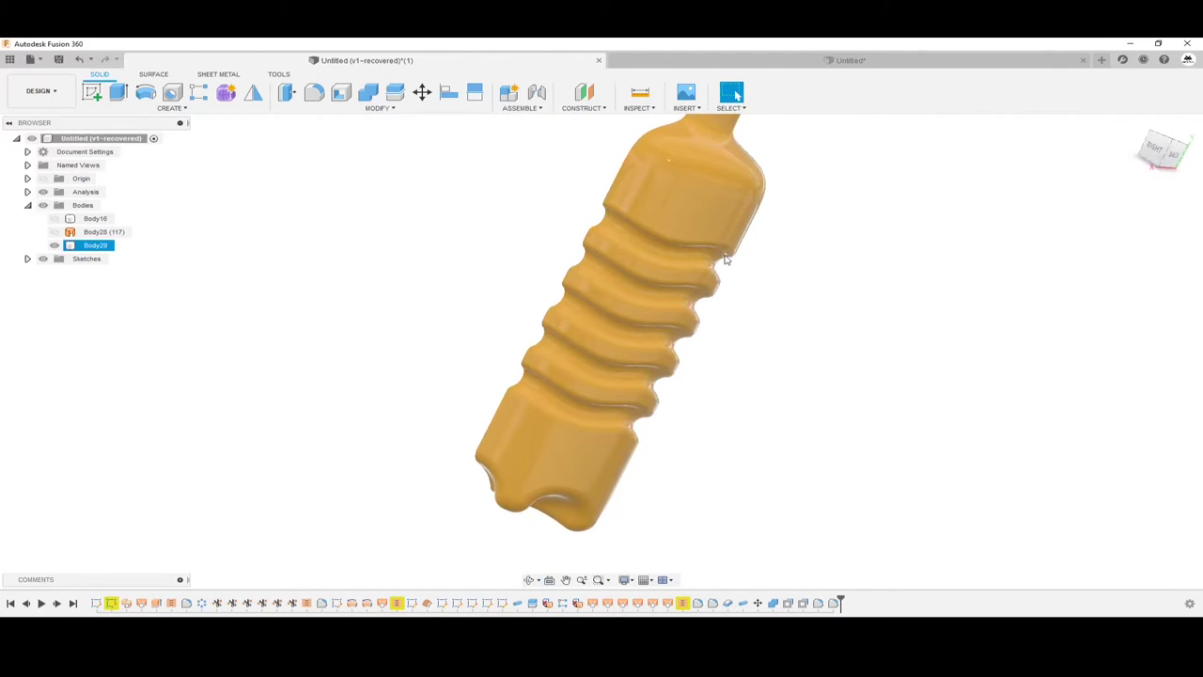
middle_click_drag(668, 241, 749, 260, "shift")
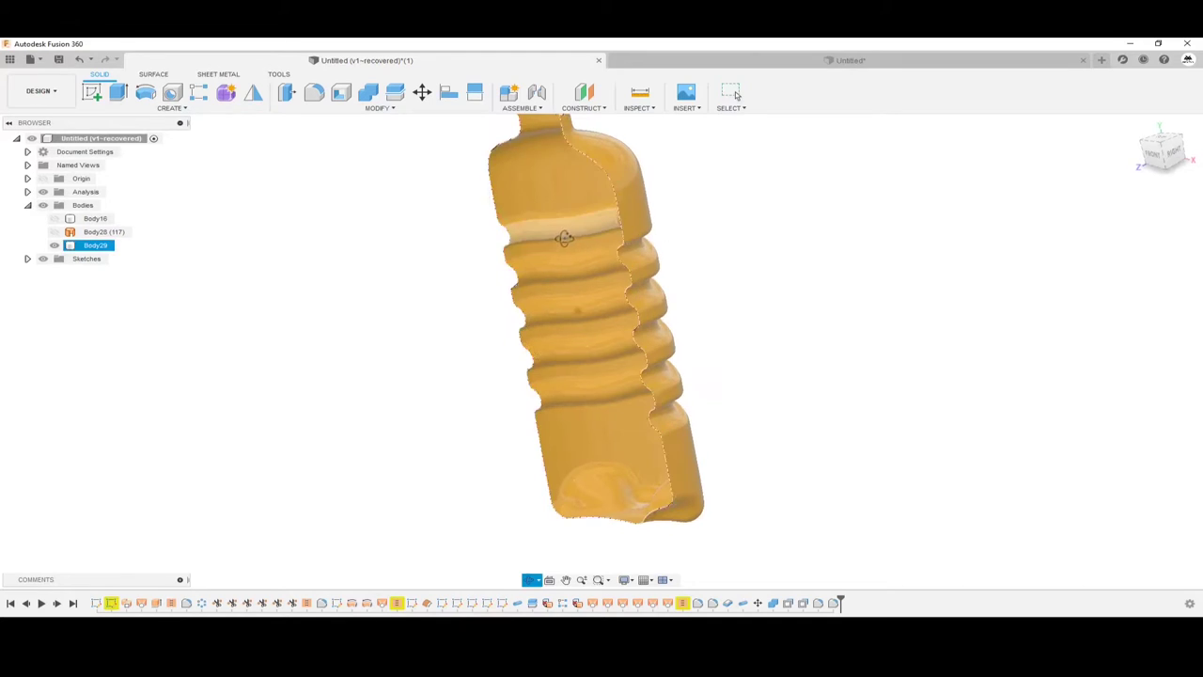
mouse_move(564, 238)
middle_mouse_down("shift")
mouse_move(656, 254)
mouse_move(632, 295)
middle_mouse_up("shift")
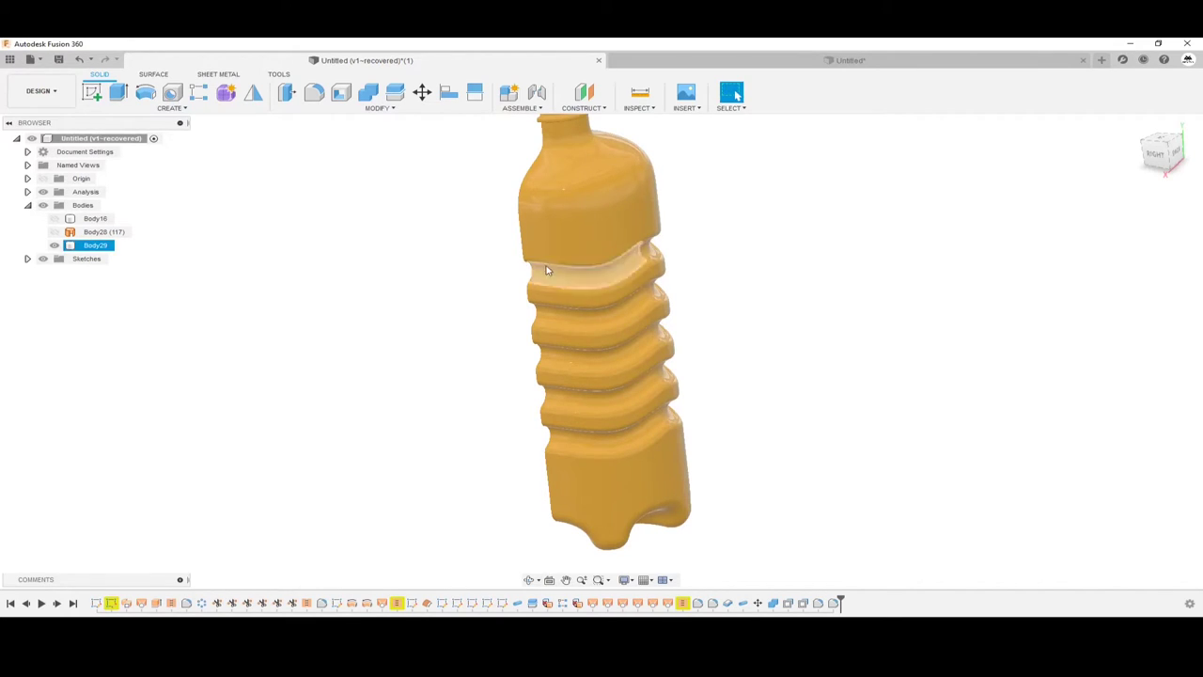
middle_click_drag(626, 269, 755, 209, "shift")
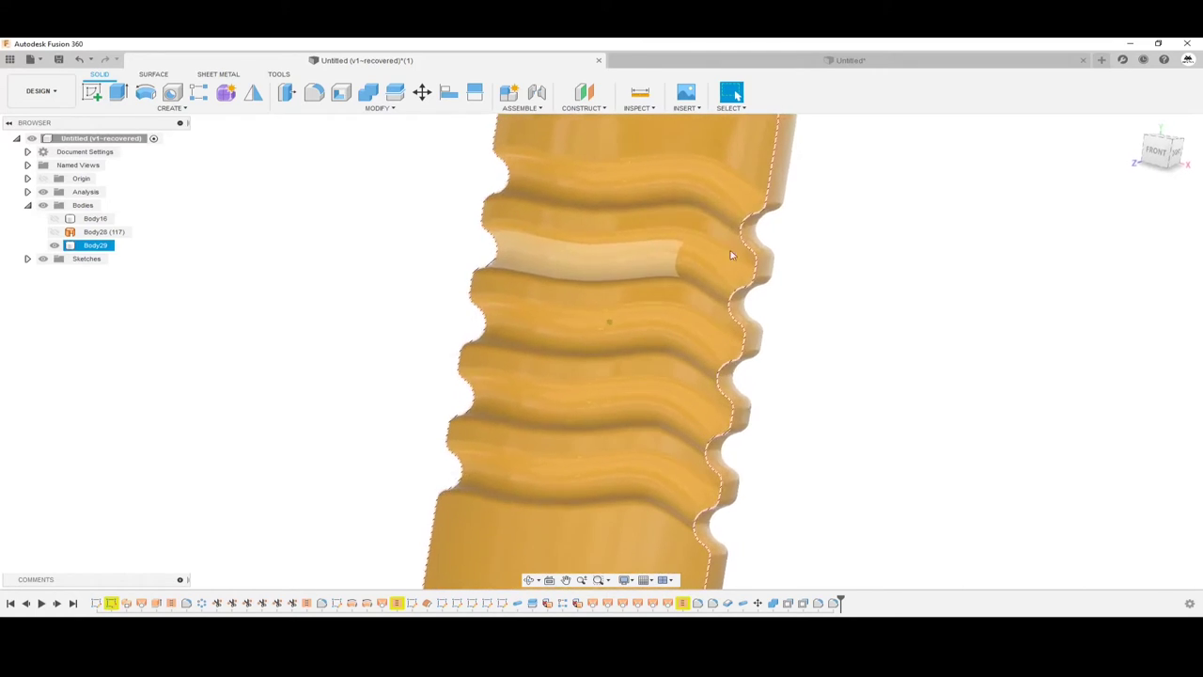
scroll(755, 208, "up", 5)
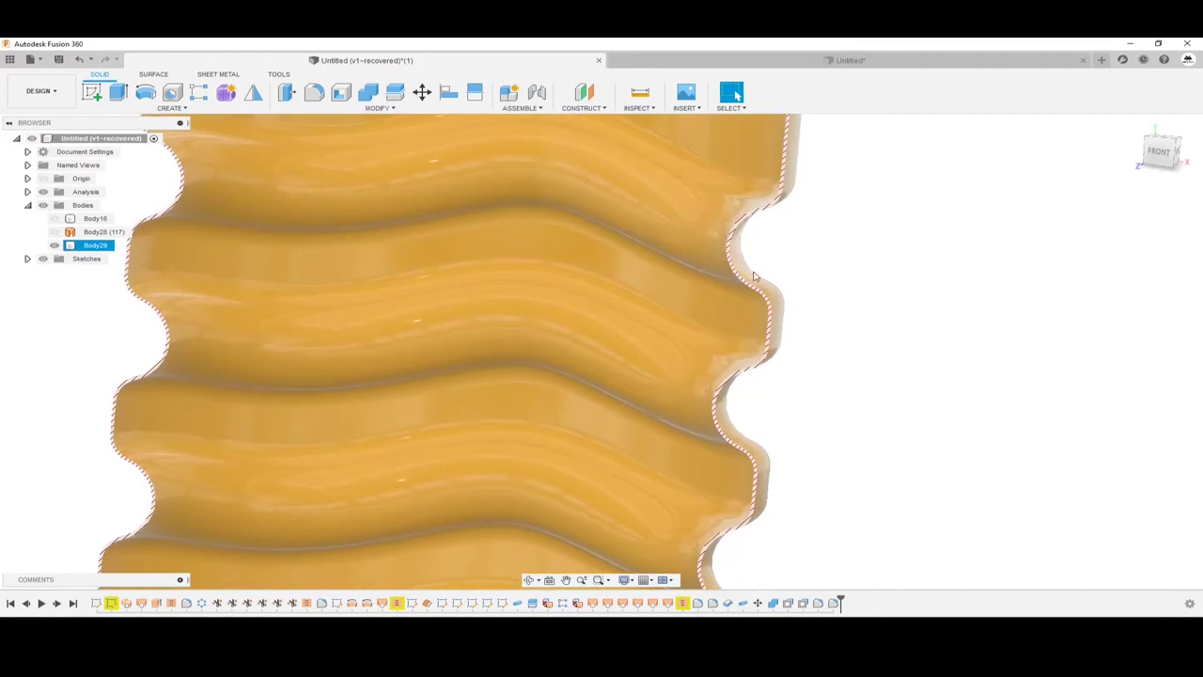
scroll(751, 337, "down", 3)
scroll(752, 338, "down", 3)
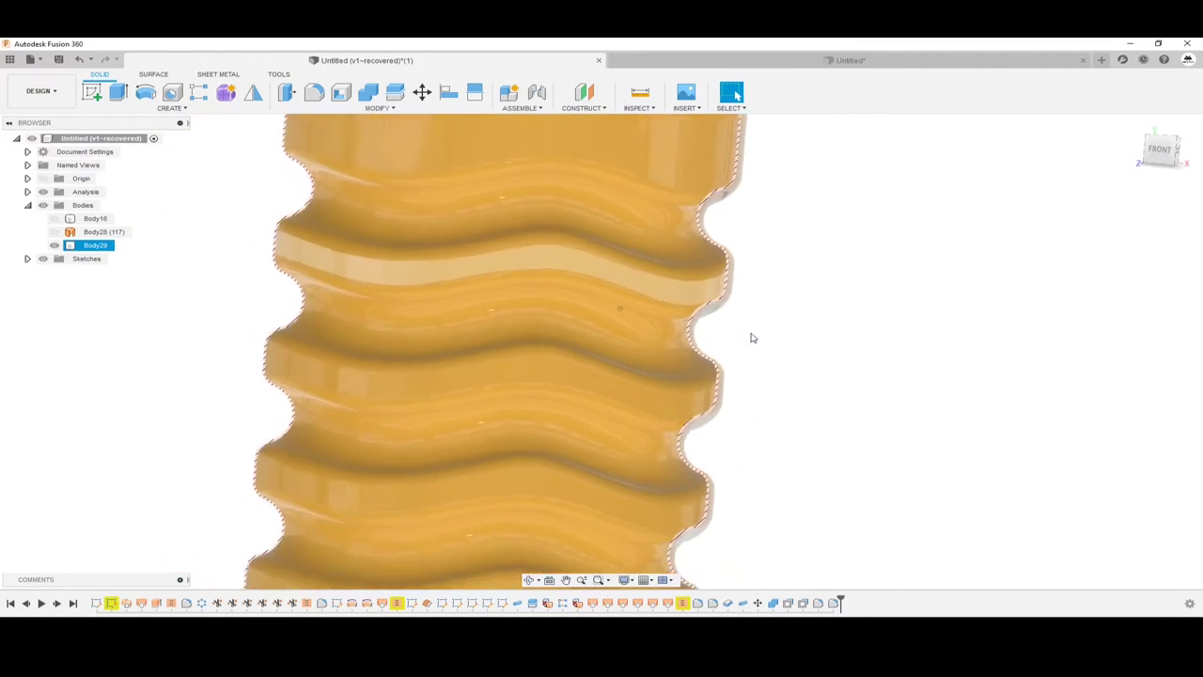
mouse_move(752, 337)
middle_mouse_down("shift")
mouse_move(788, 254)
mouse_move(768, 255)
middle_mouse_up("shift")
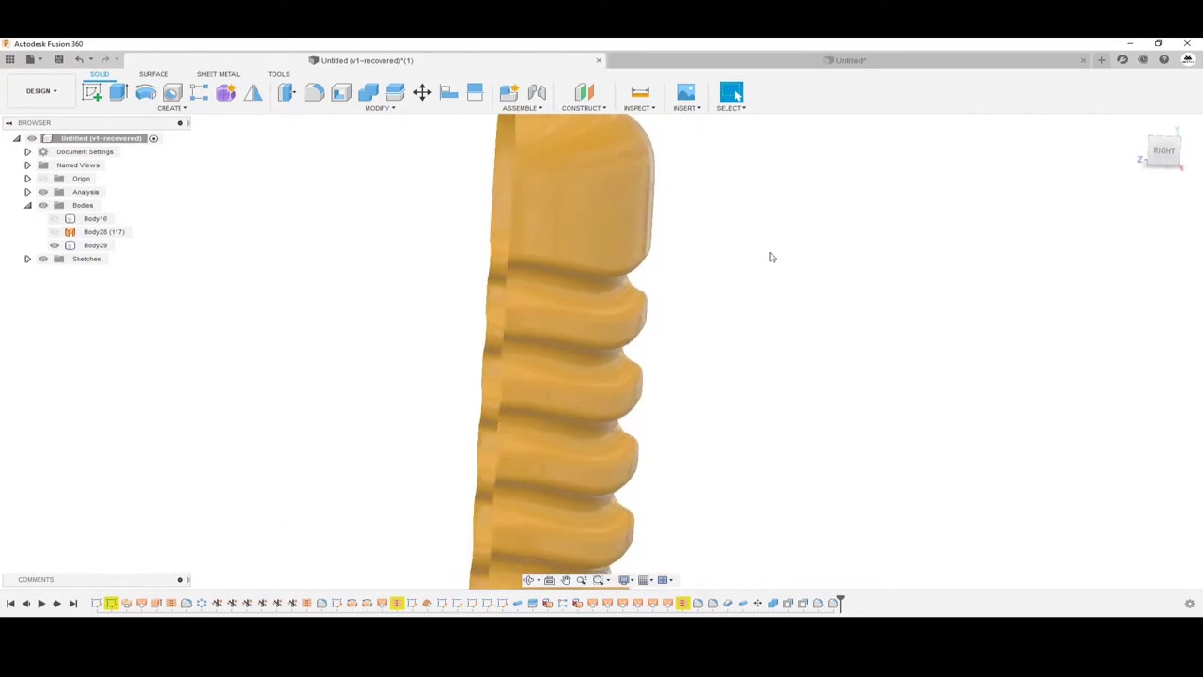
left_click(849, 60)
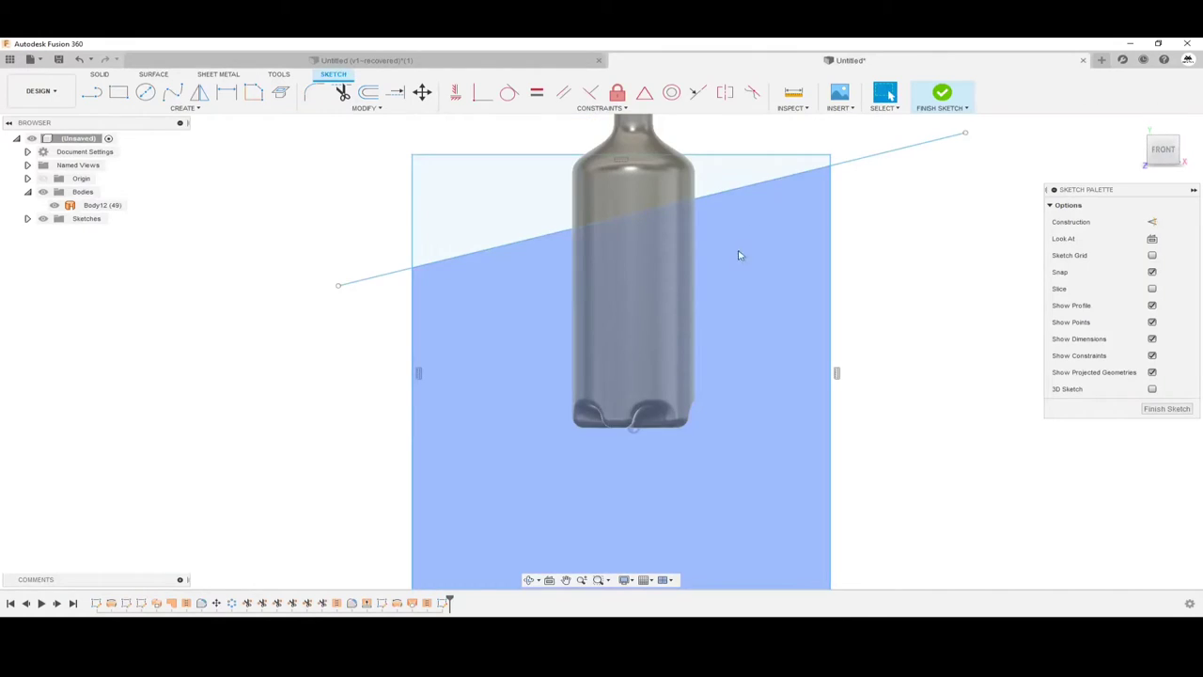
Lower the angled line's left end and offset it at 15, 30 and 45 mm
scroll(792, 208, "down", 2)
scroll(536, 299, "up", 2)
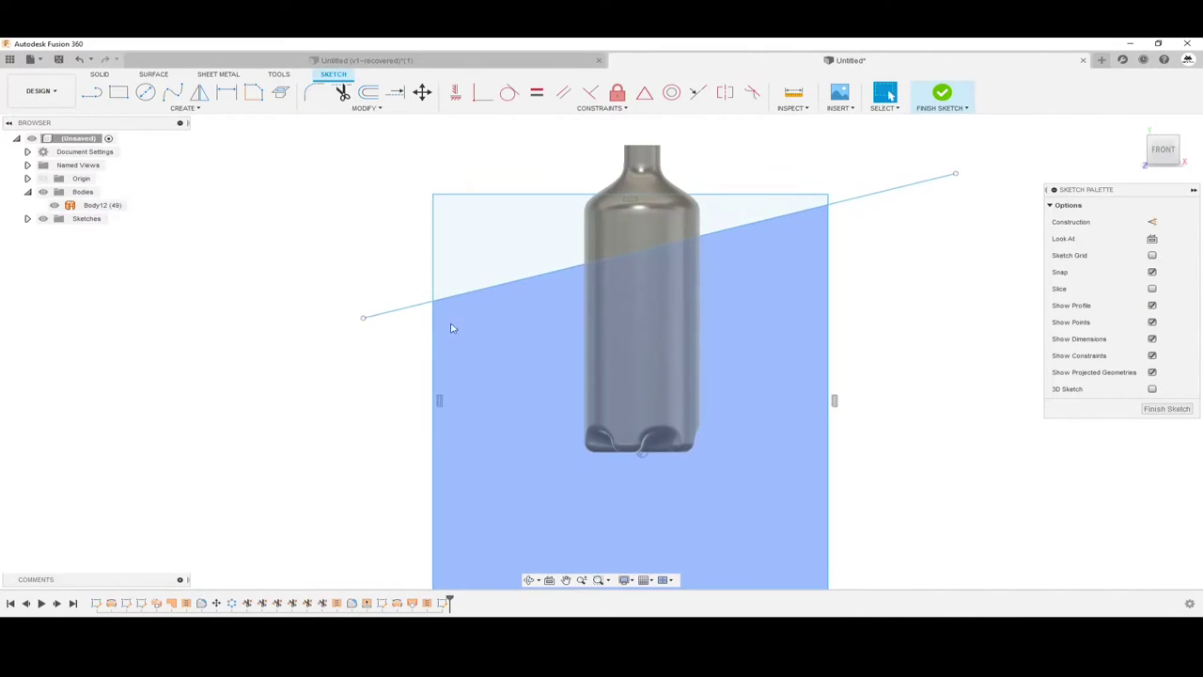
left_click_drag(363, 322, 351, 349)
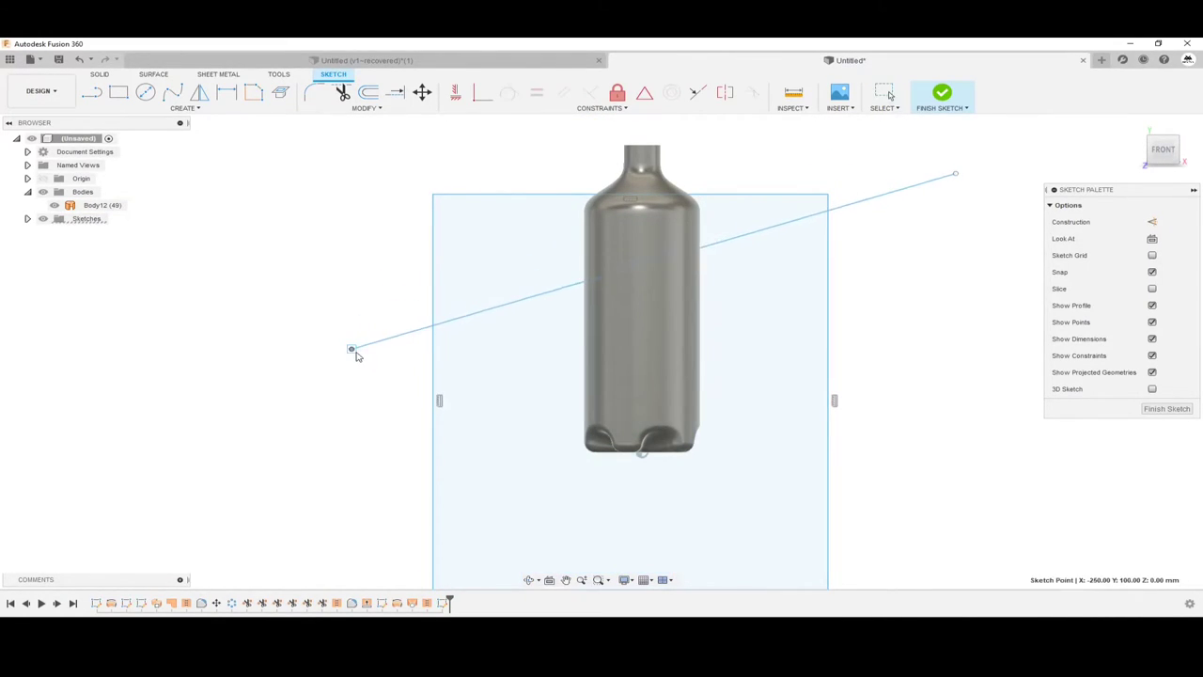
left_click(372, 92)
left_click(536, 295)
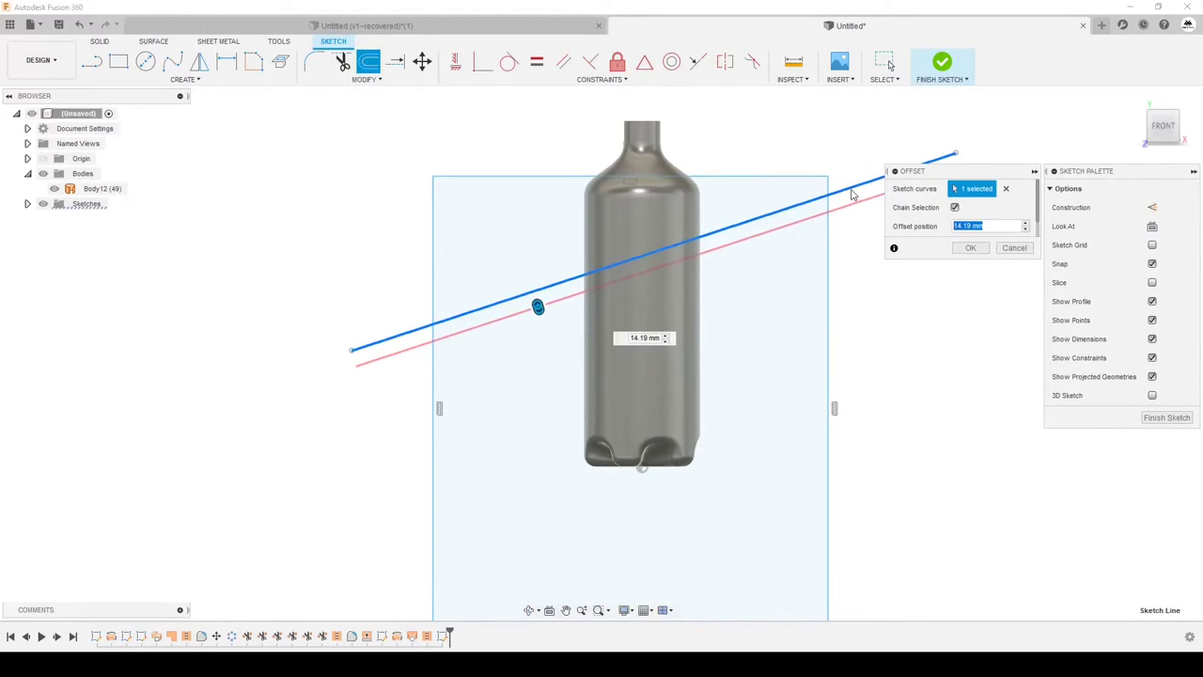
key("Return")
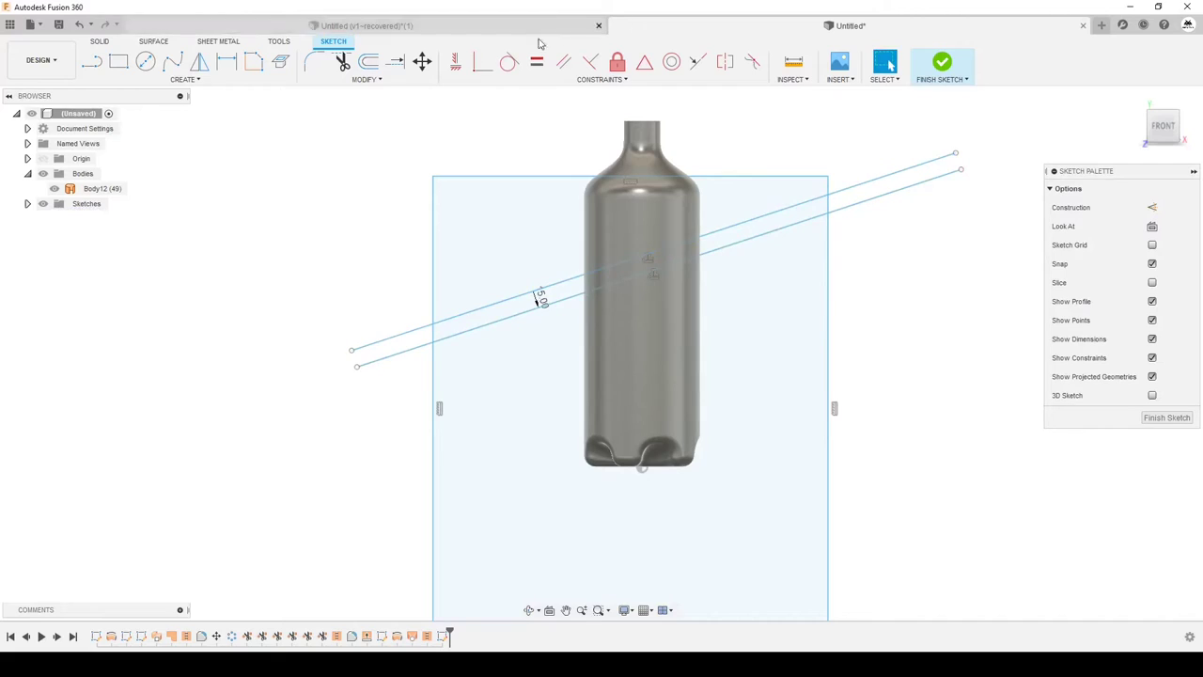
left_click(369, 63)
left_click(555, 284)
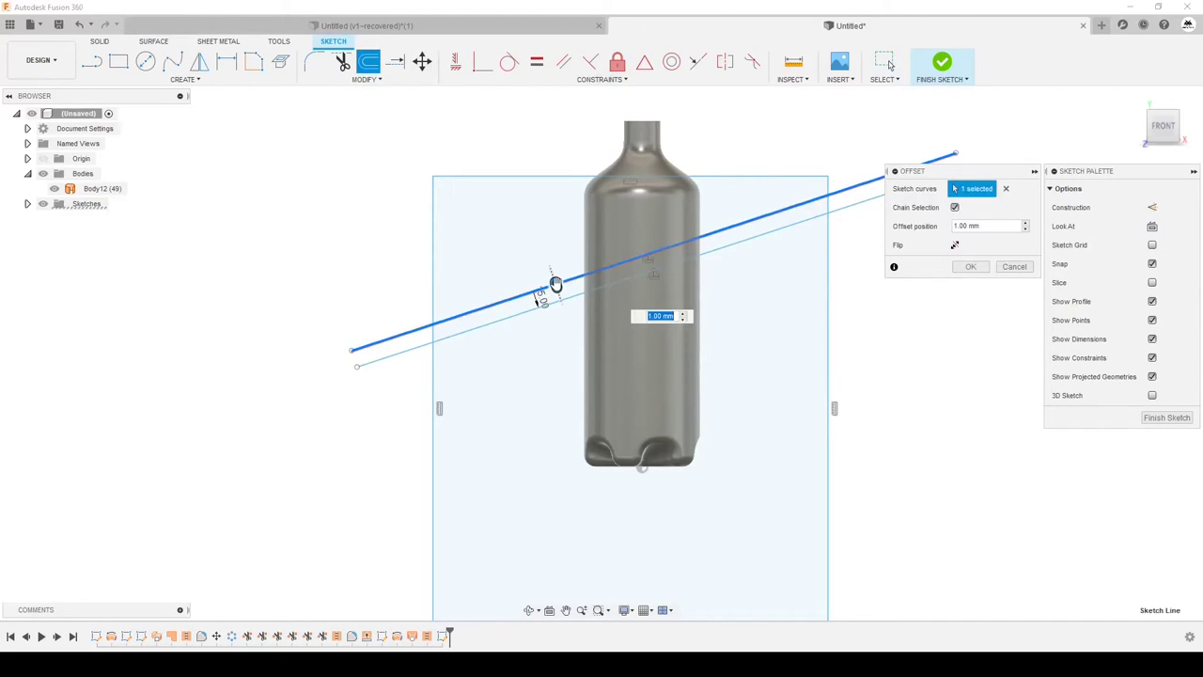
key("Return")
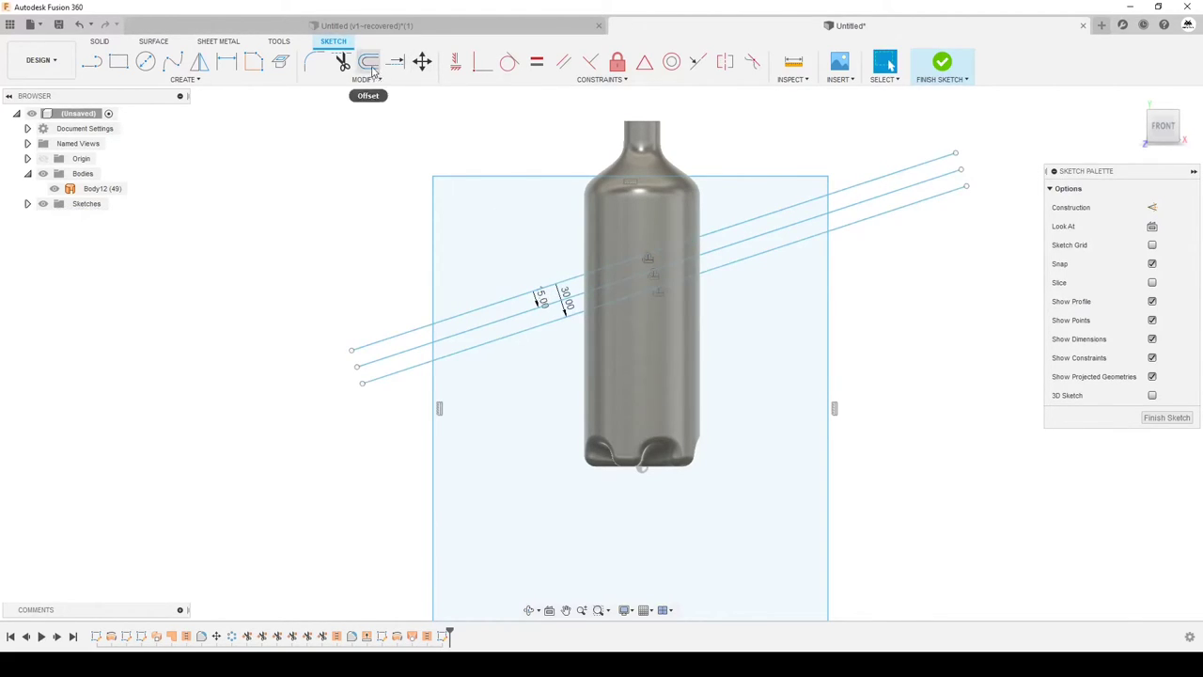
left_click(370, 63)
left_click(511, 296)
type("45")
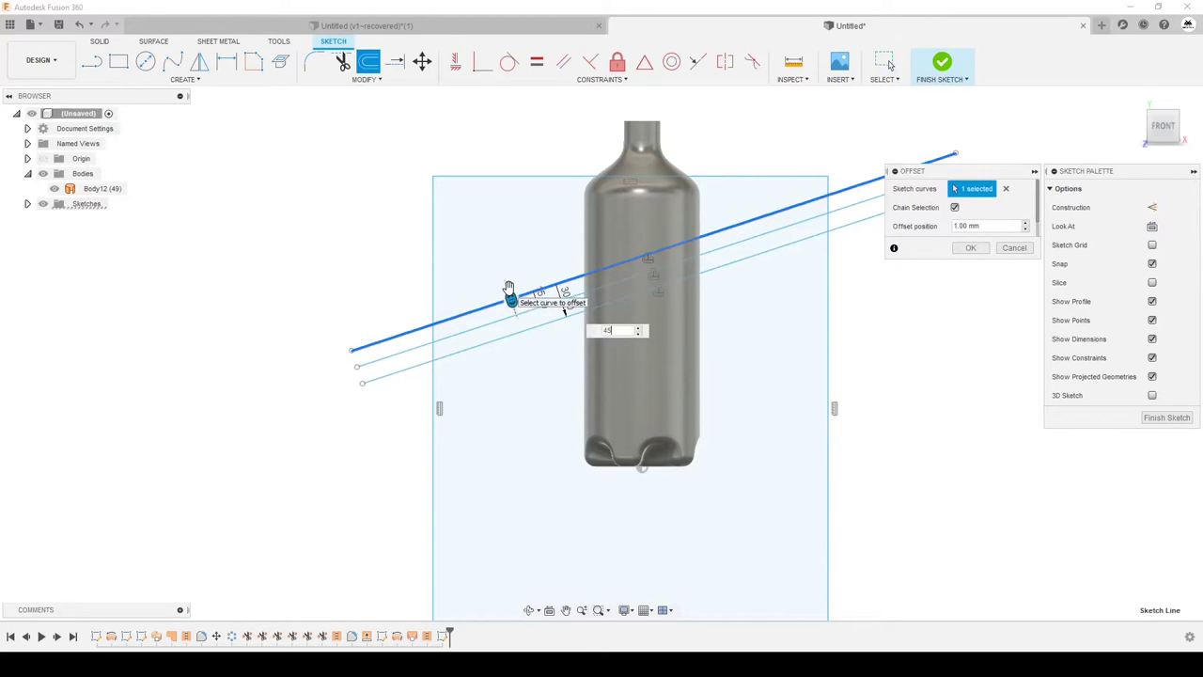
key("Return")
key("Return")
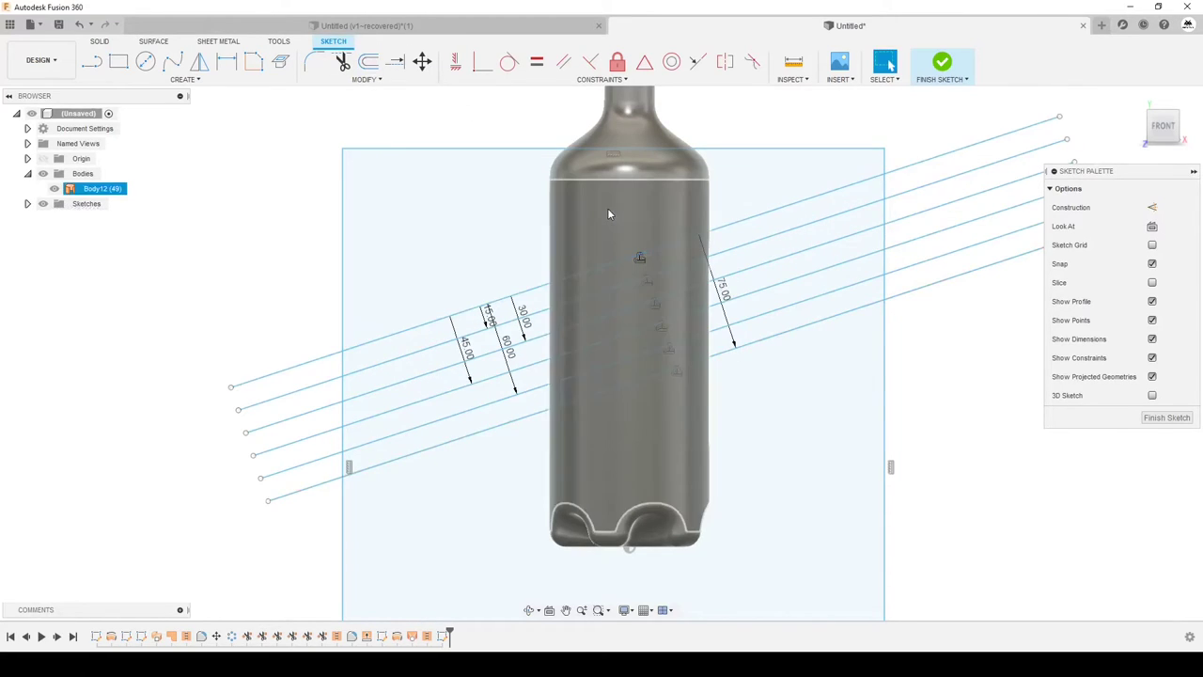
Extrude the three slanted strips symmetrically 100 mm through the bottle as separate bodies
key("e")
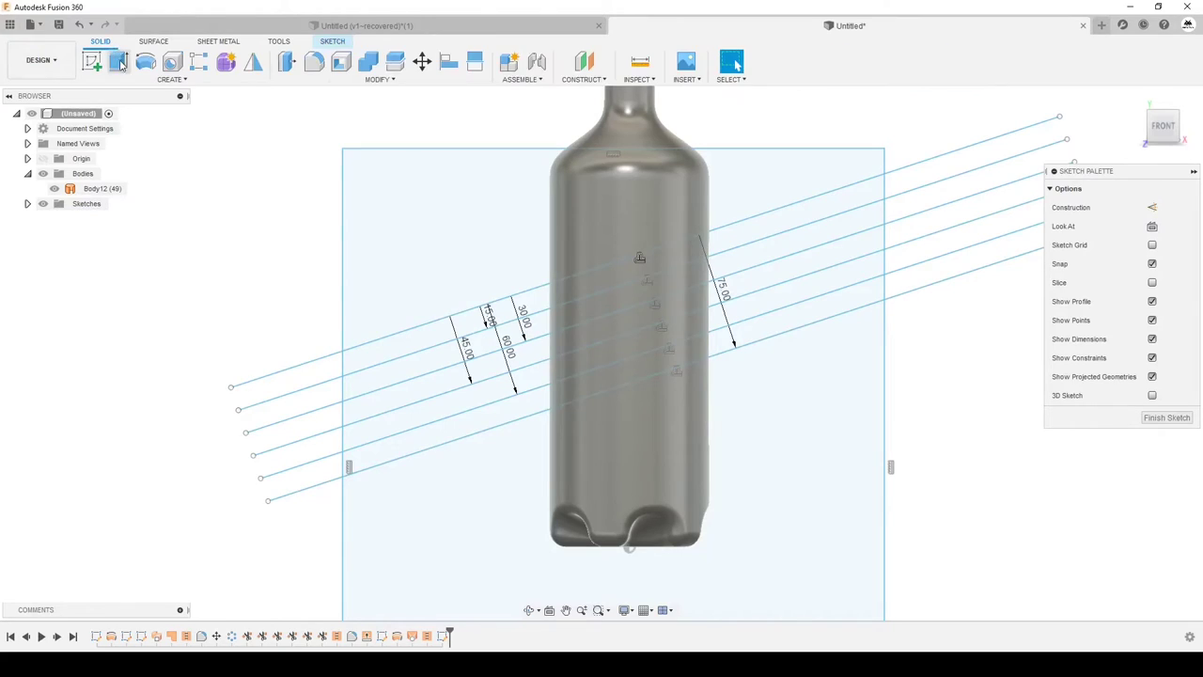
left_click(729, 239)
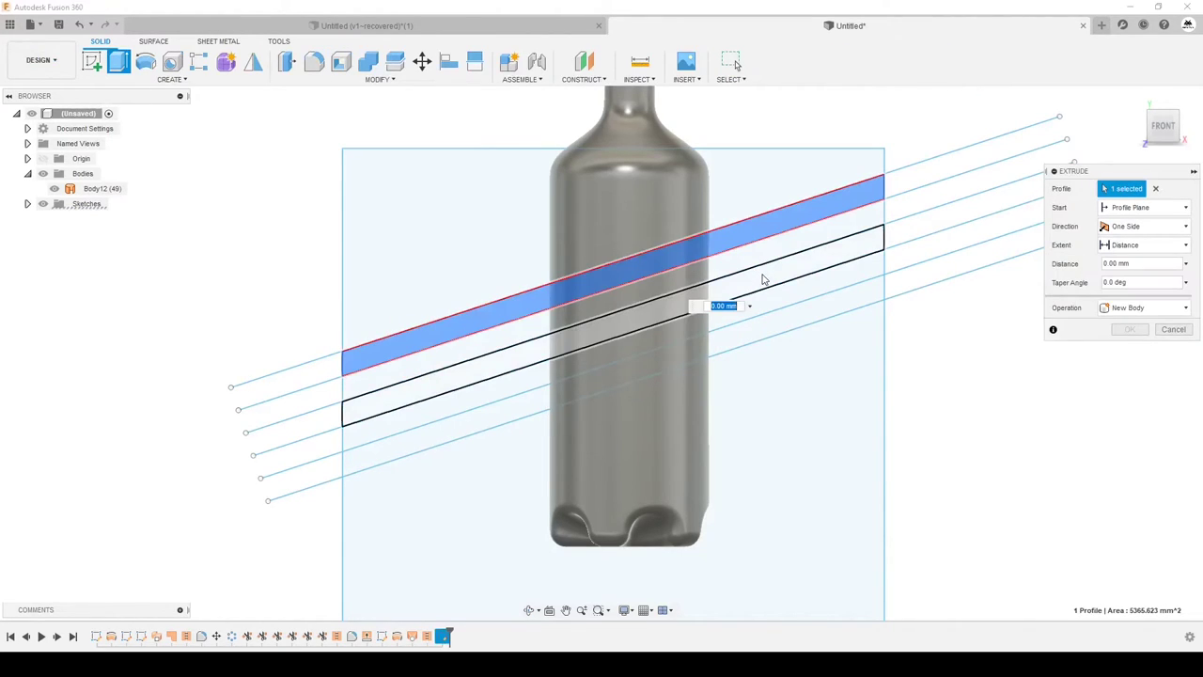
left_click(765, 272)
left_click(778, 330)
middle_click_drag(749, 344, 651, 365, "shift")
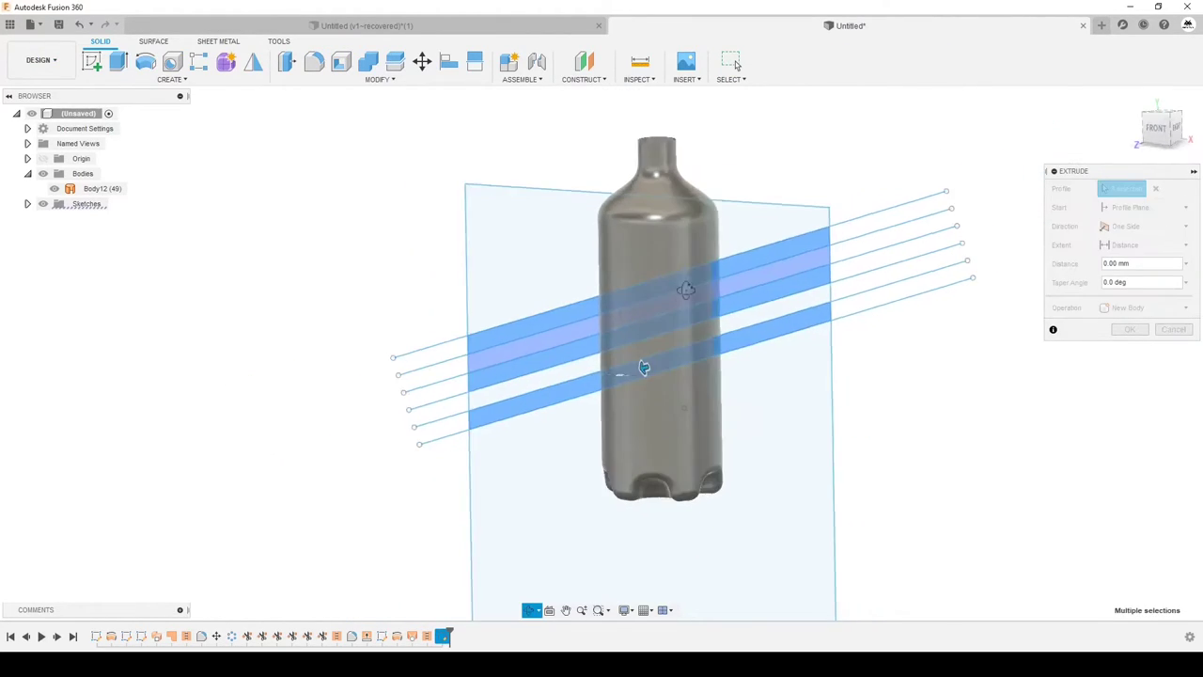
left_click_drag(651, 364, 546, 392)
left_click(1147, 225)
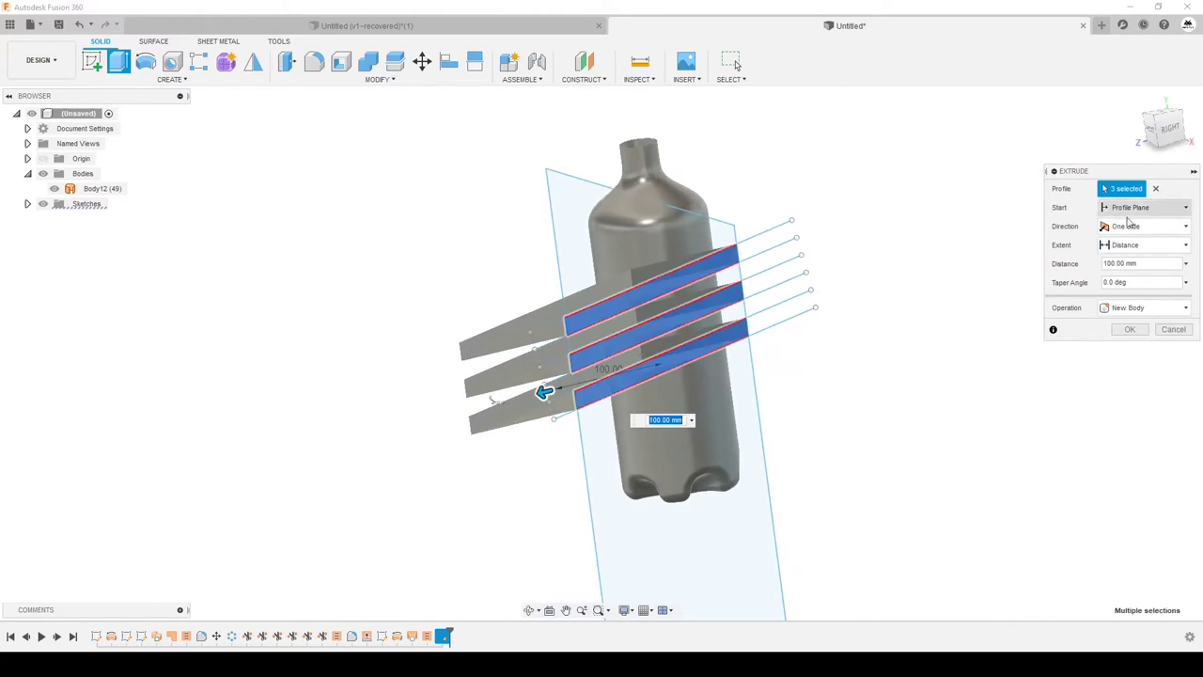
left_click(1128, 273)
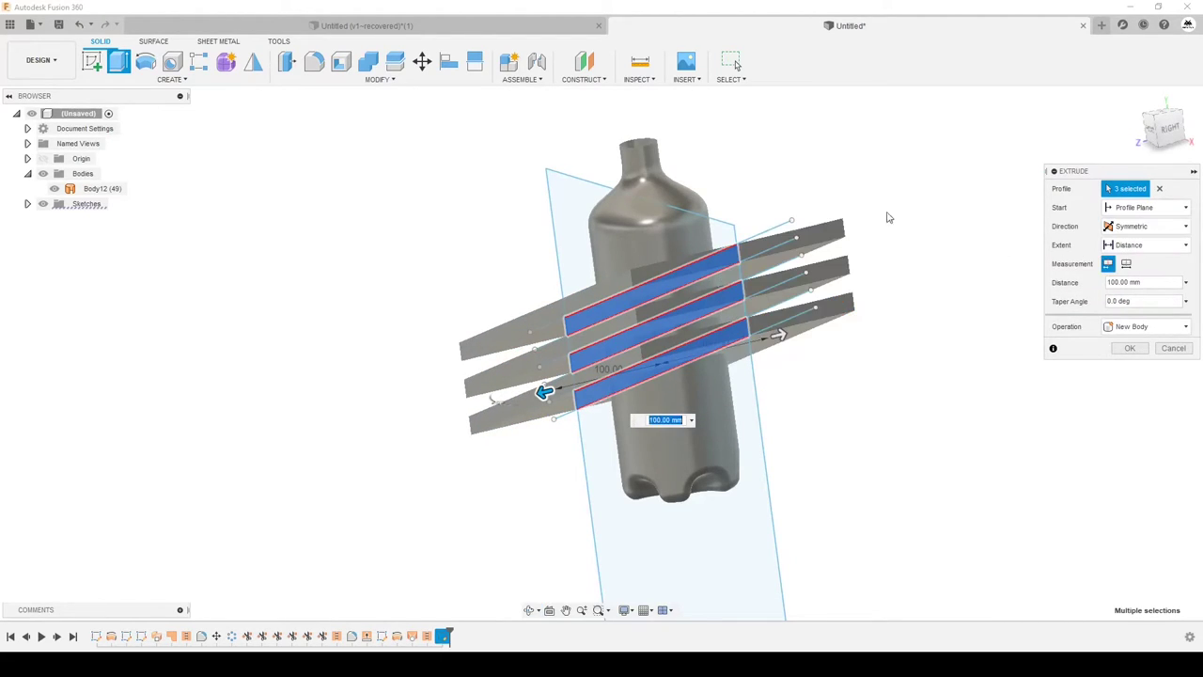
middle_click_drag(886, 215, 739, 323, "shift")
left_click(1120, 328)
left_click(1113, 360)
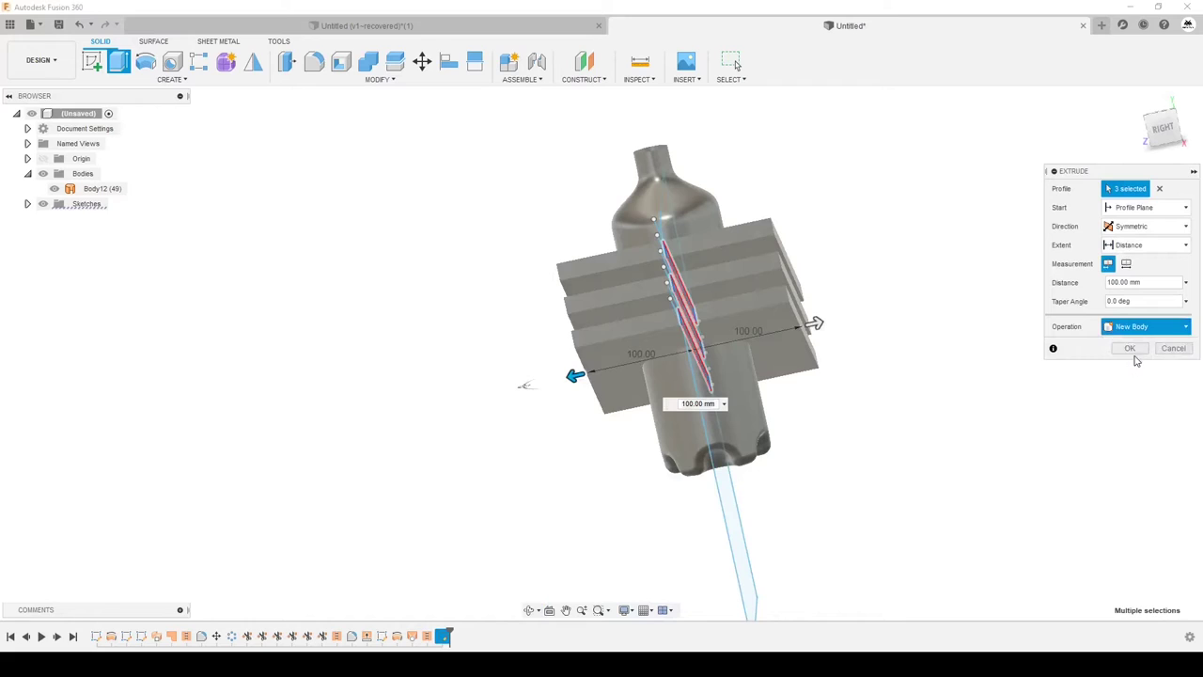
left_click(1128, 367)
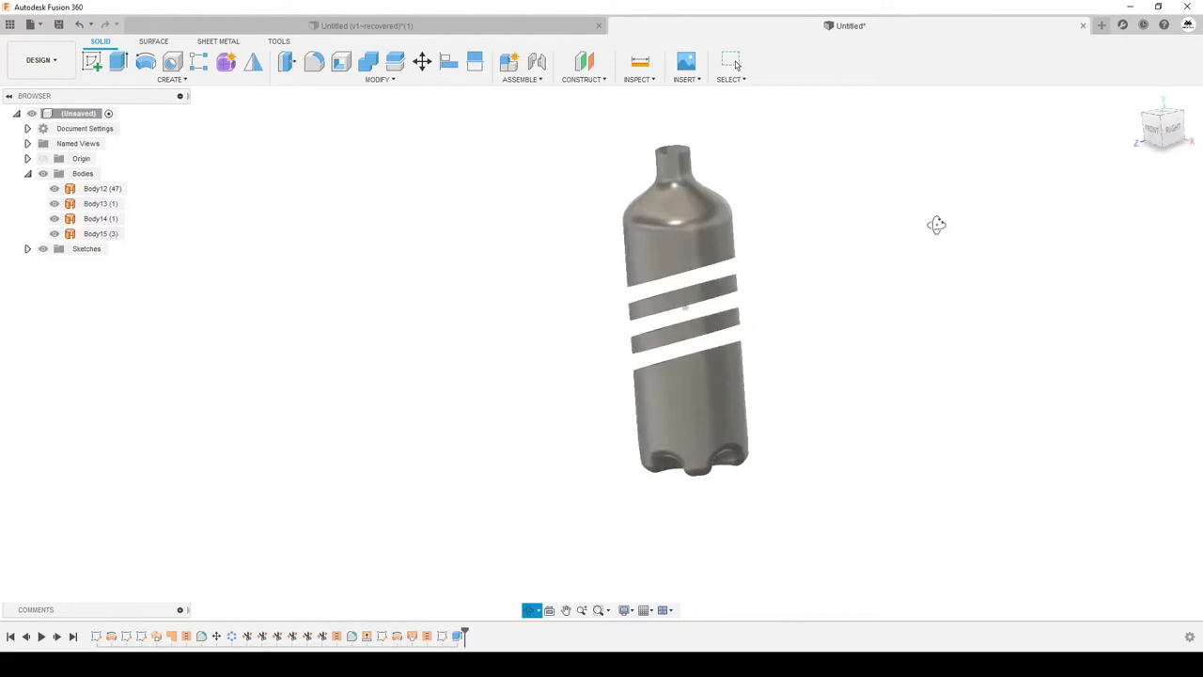
Orbit the cut bottle to face the front and start a new sketch
mouse_move(859, 225)
middle_mouse_down("shift")
mouse_move(937, 223)
mouse_move(956, 181)
mouse_move(831, 252)
mouse_move(771, 260)
middle_mouse_up("shift")
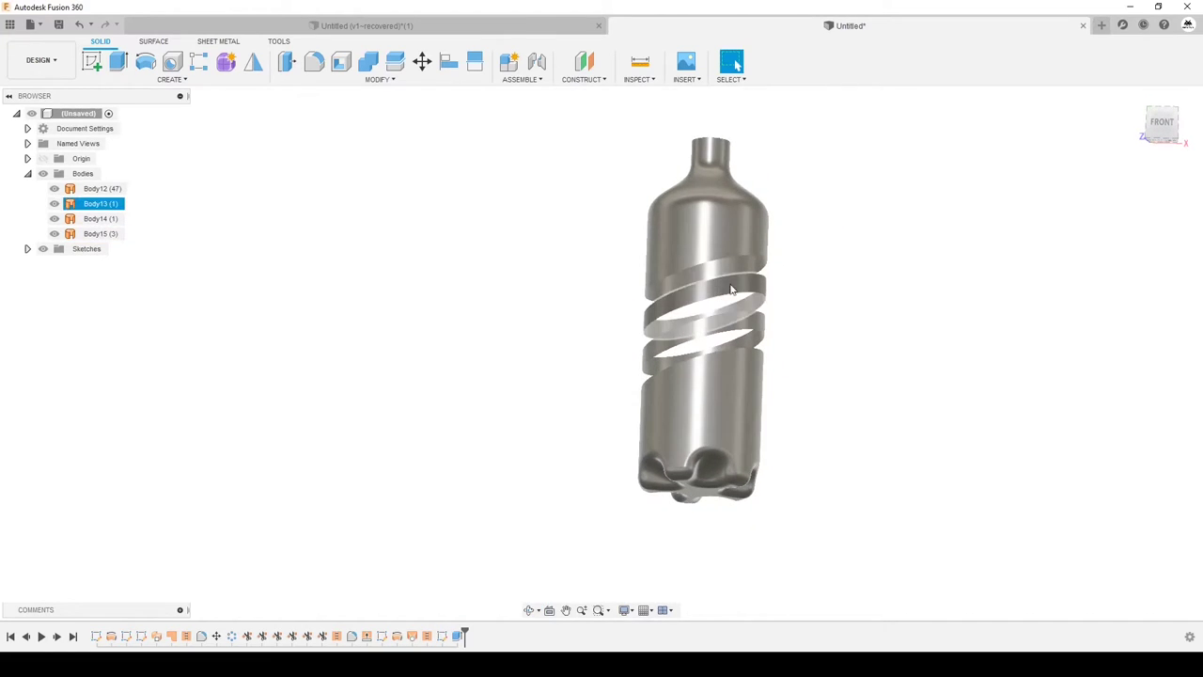
left_click(91, 61)
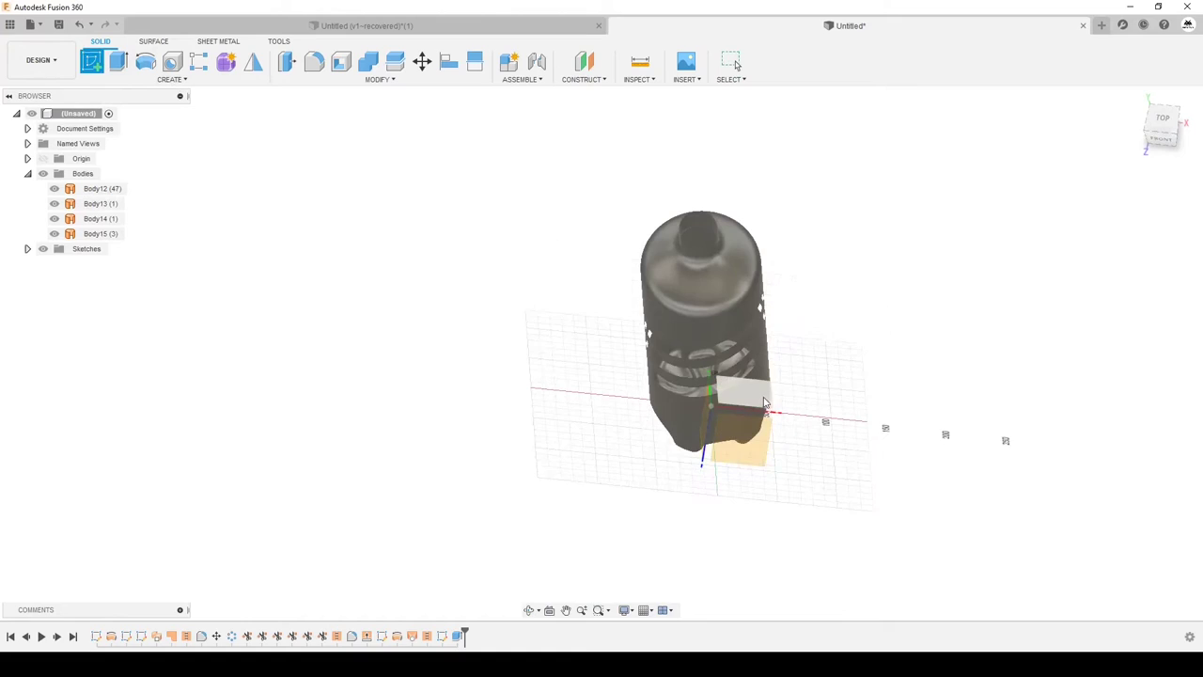
Sketch on the front plane and project both stripe bodies and the top and bottom bottle bodies
left_click(765, 402)
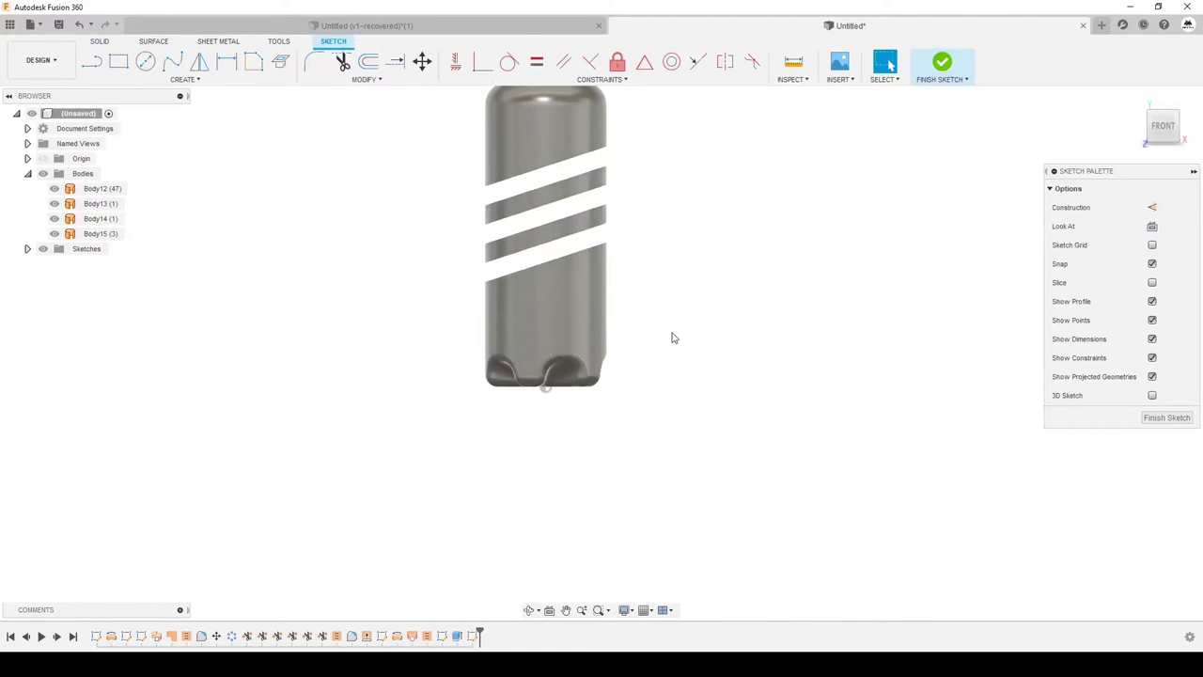
key("p")
scroll(564, 310, "up", 2)
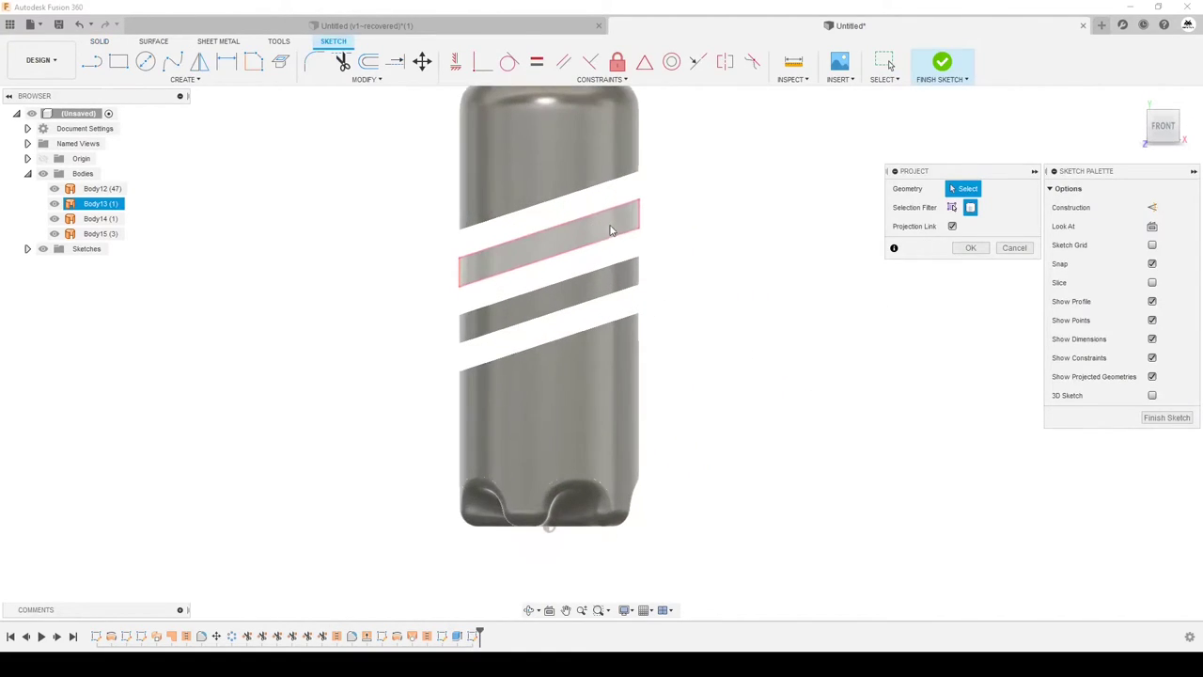
left_click(554, 242)
left_click(983, 250)
key("p")
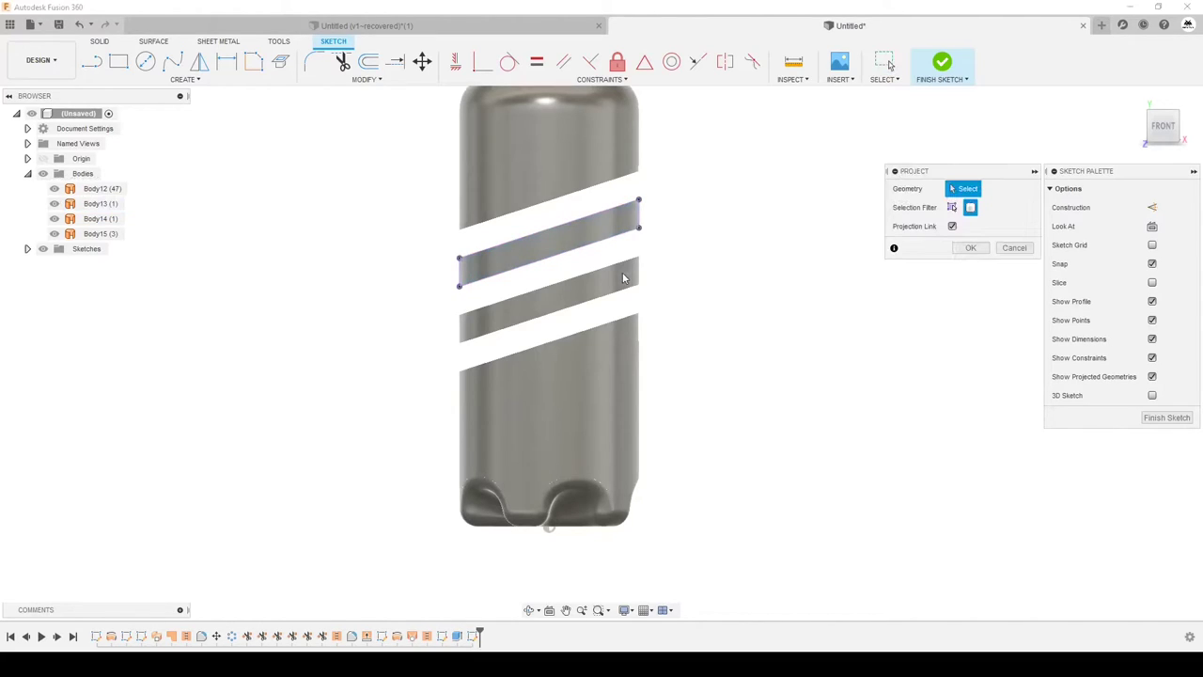
left_click(583, 299)
left_click(978, 249)
key("p")
left_click(590, 140)
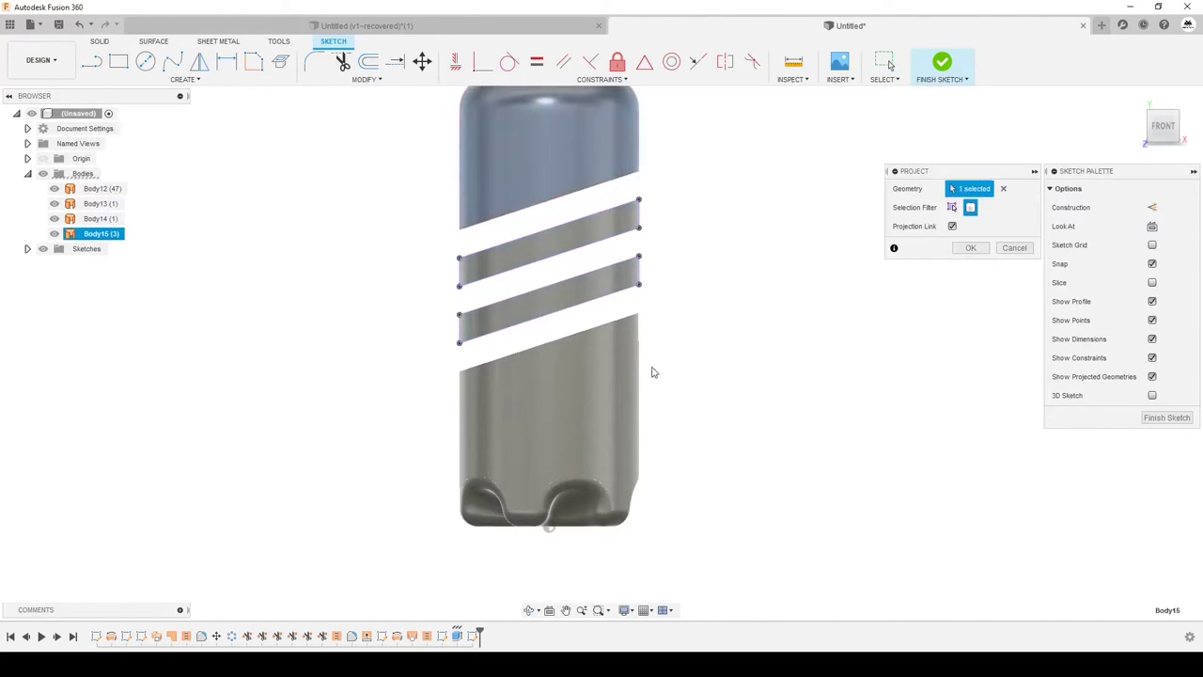
left_click(611, 395)
left_click(973, 249)
Draw two thin rectangles running down the right and left edges of the bottle
key("r")
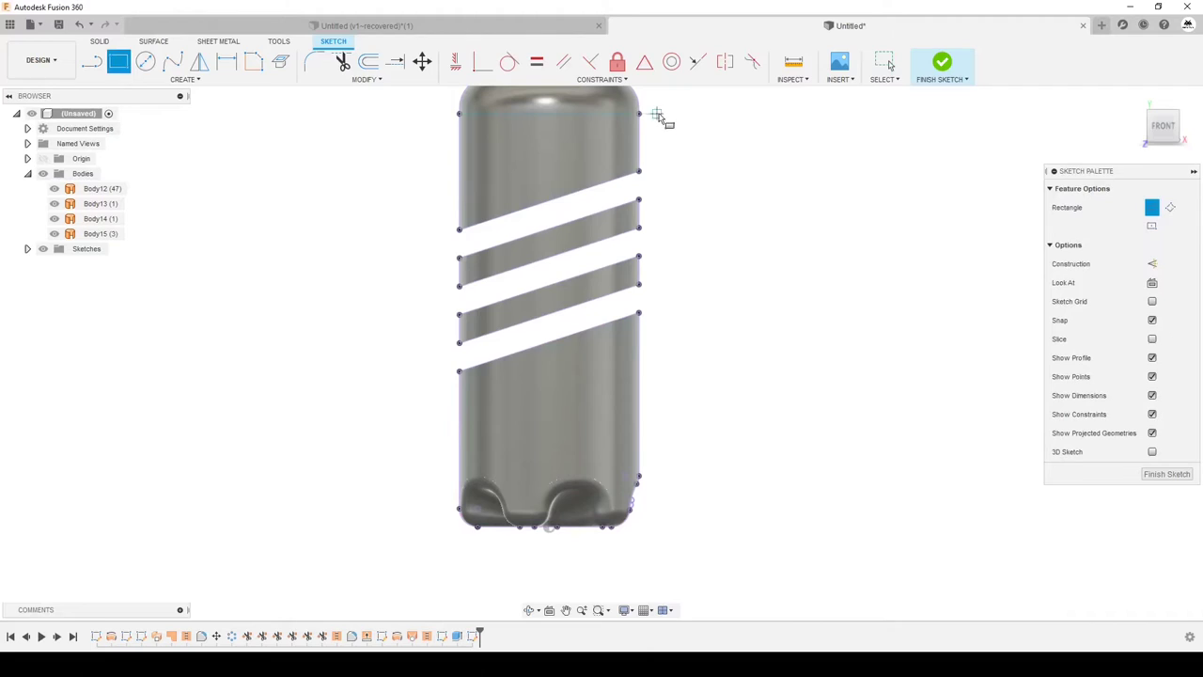
left_click(639, 115)
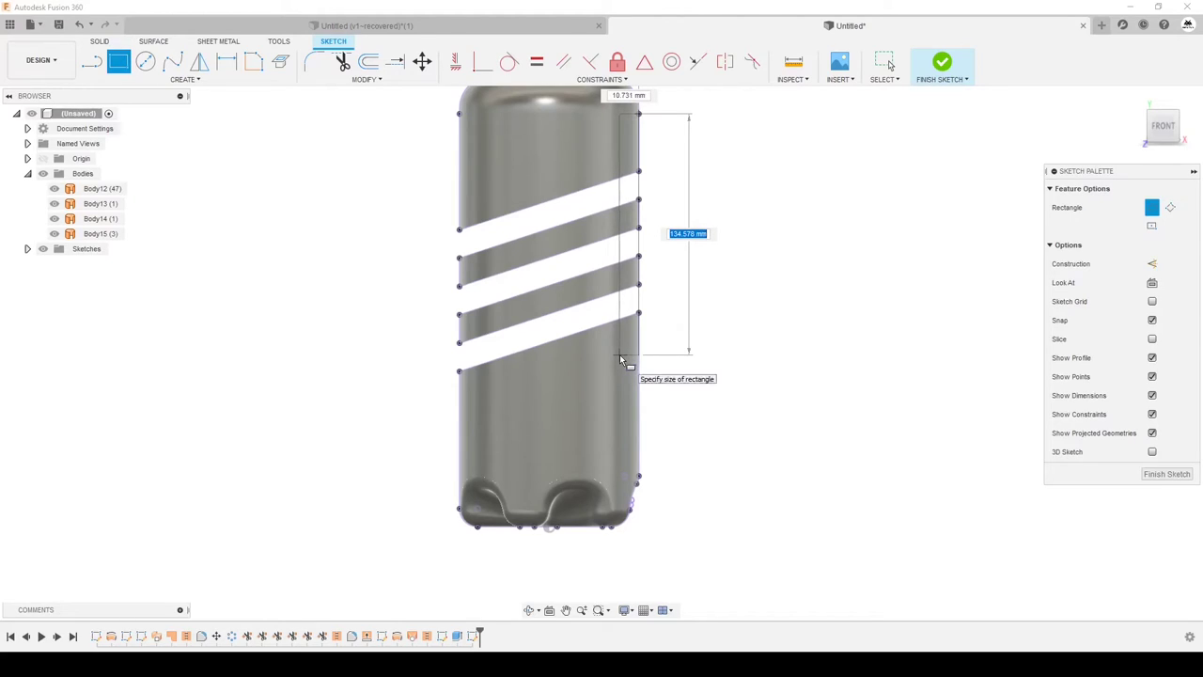
left_click(619, 357)
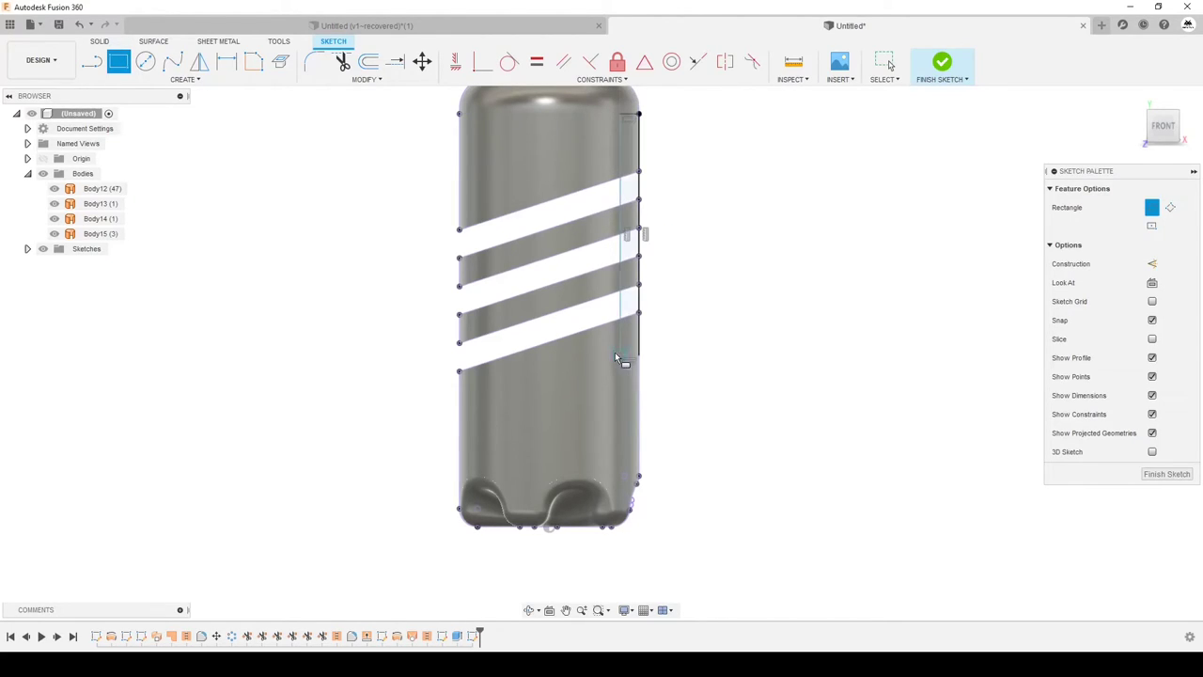
left_click(460, 187)
left_click(481, 413)
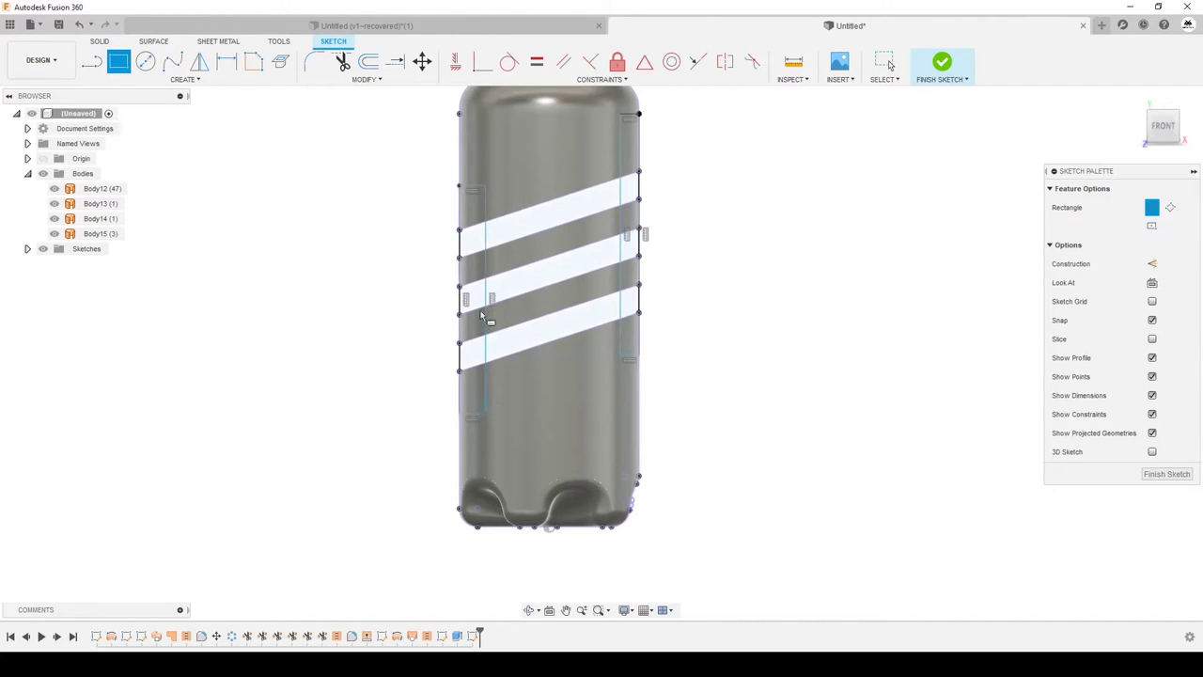
key("Escape")
Dimension the left and right rectangles to 10 mm wide each
left_click(460, 225)
left_click(485, 225, "shift")
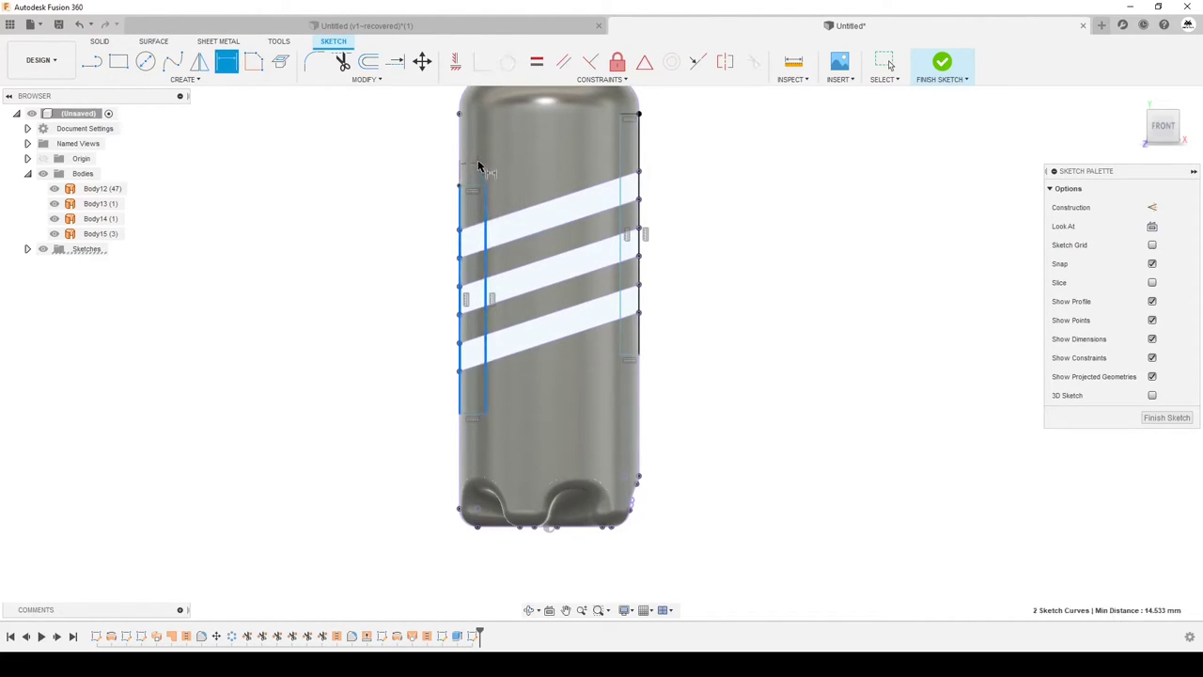
left_click(484, 175)
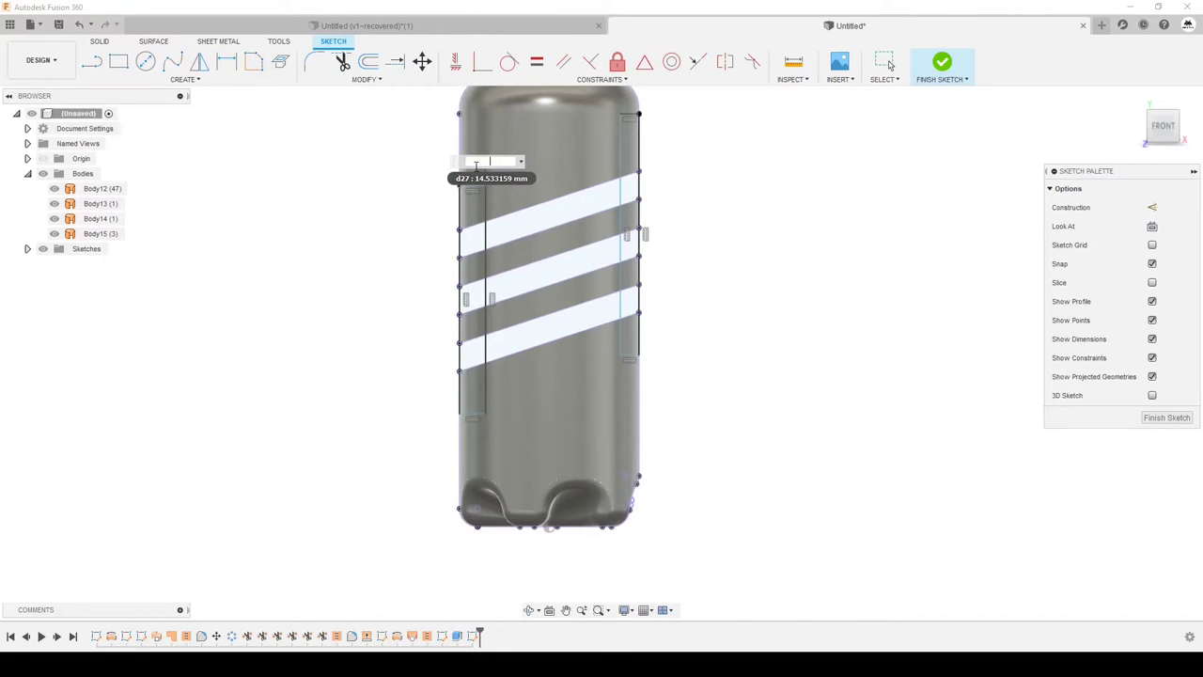
type("10")
key("Return")
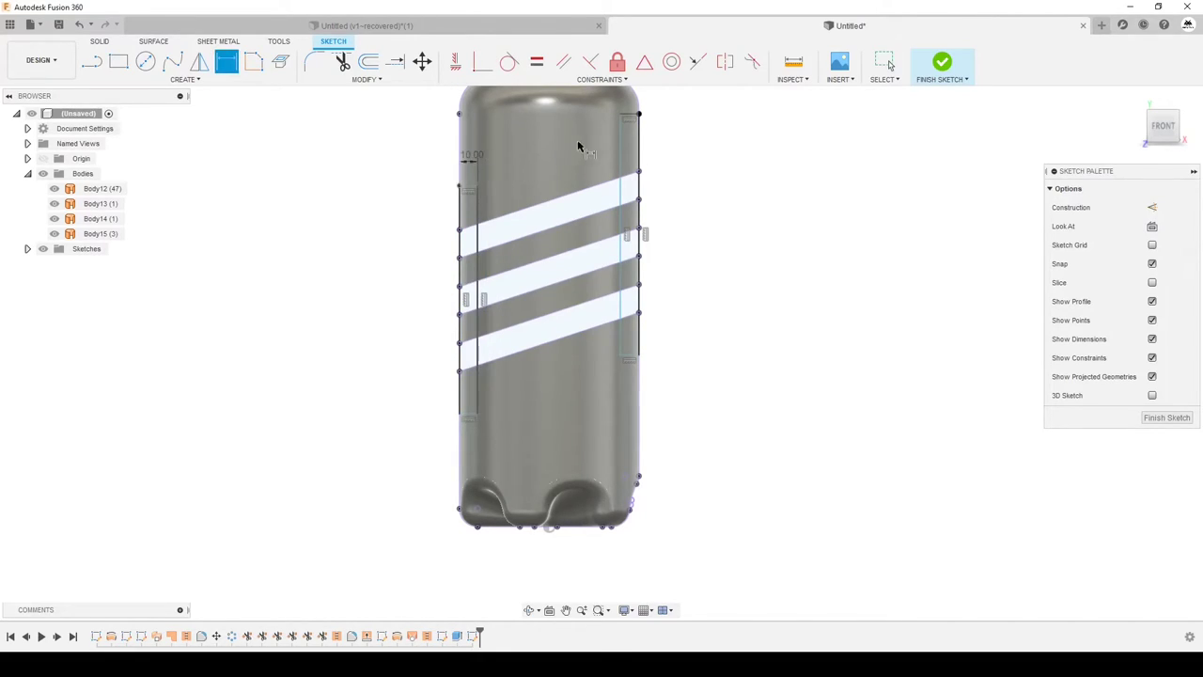
left_click(618, 143)
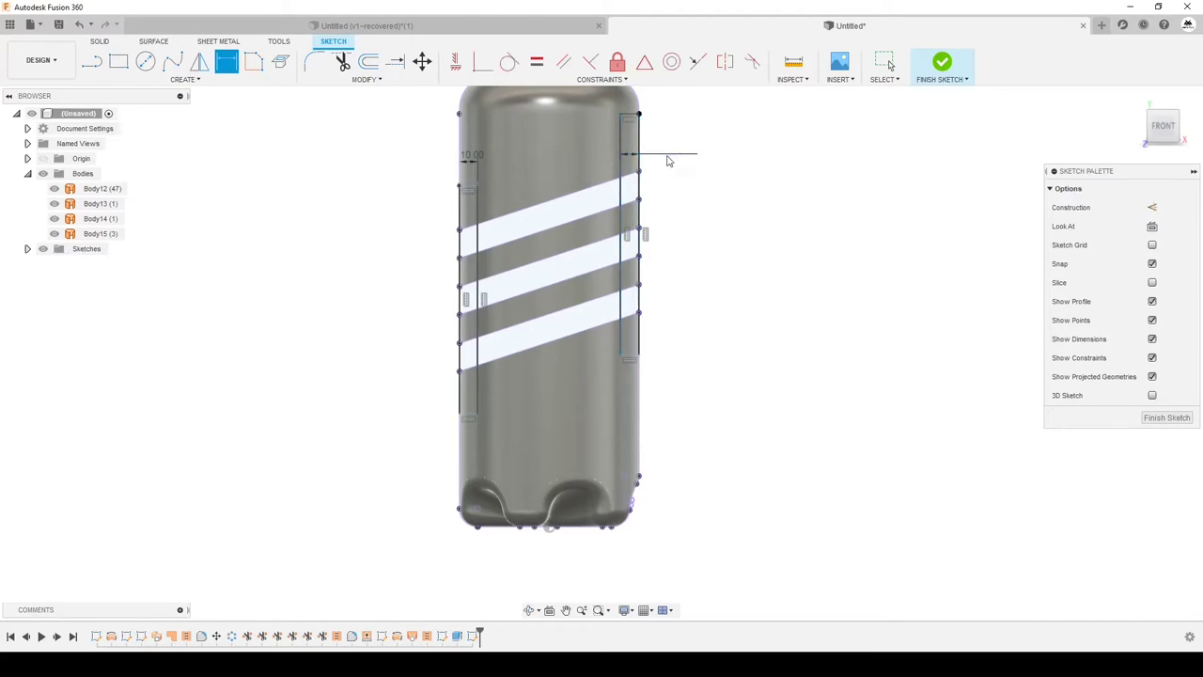
left_click(658, 157)
type("10")
key("Return")
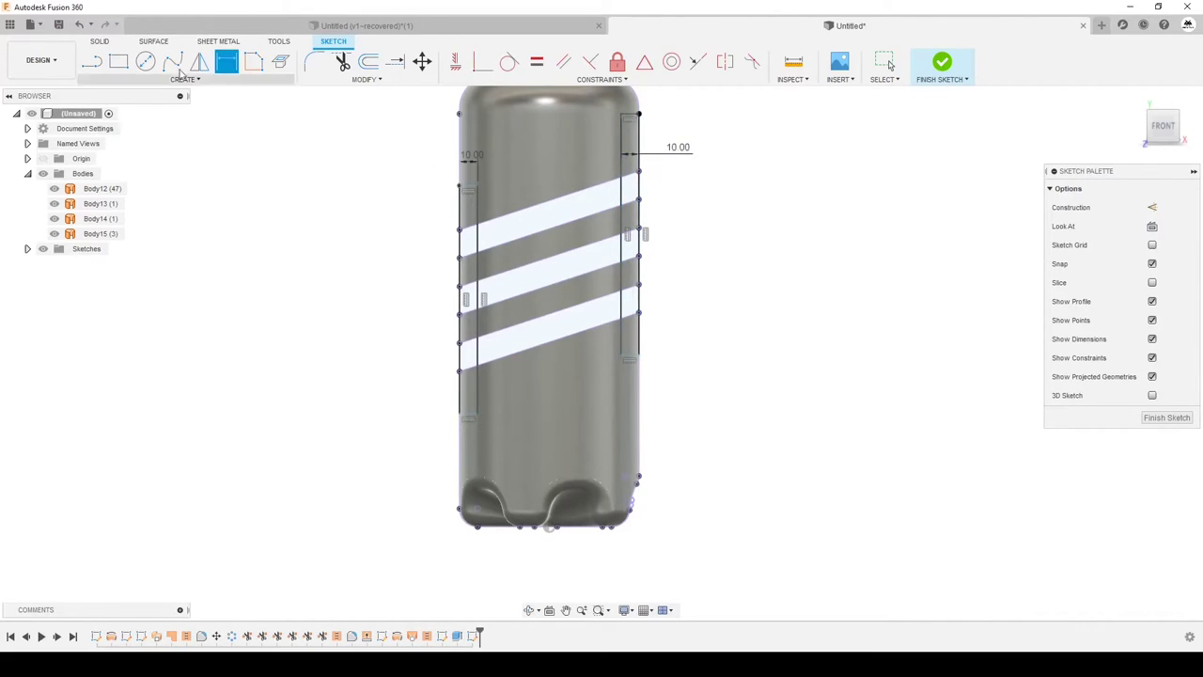
left_click(172, 81)
mouse_move(99, 136)
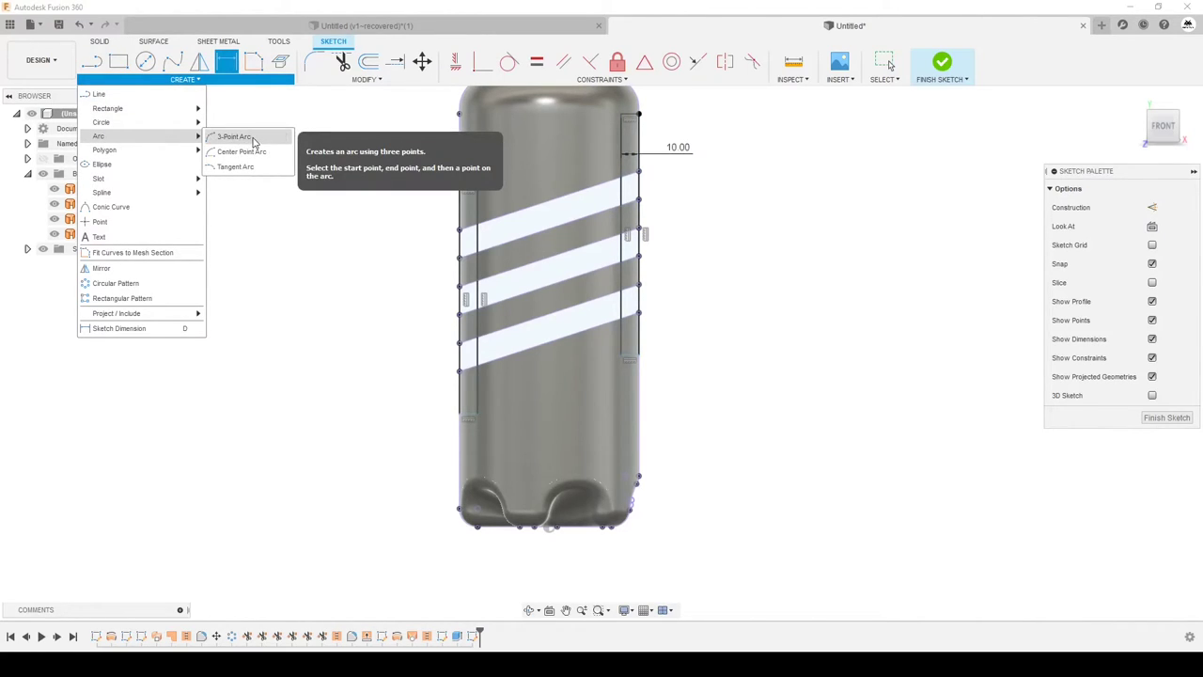
Change the right rectangle's width dimension to 6 mm
left_click(235, 137)
scroll(664, 190, "up", 4)
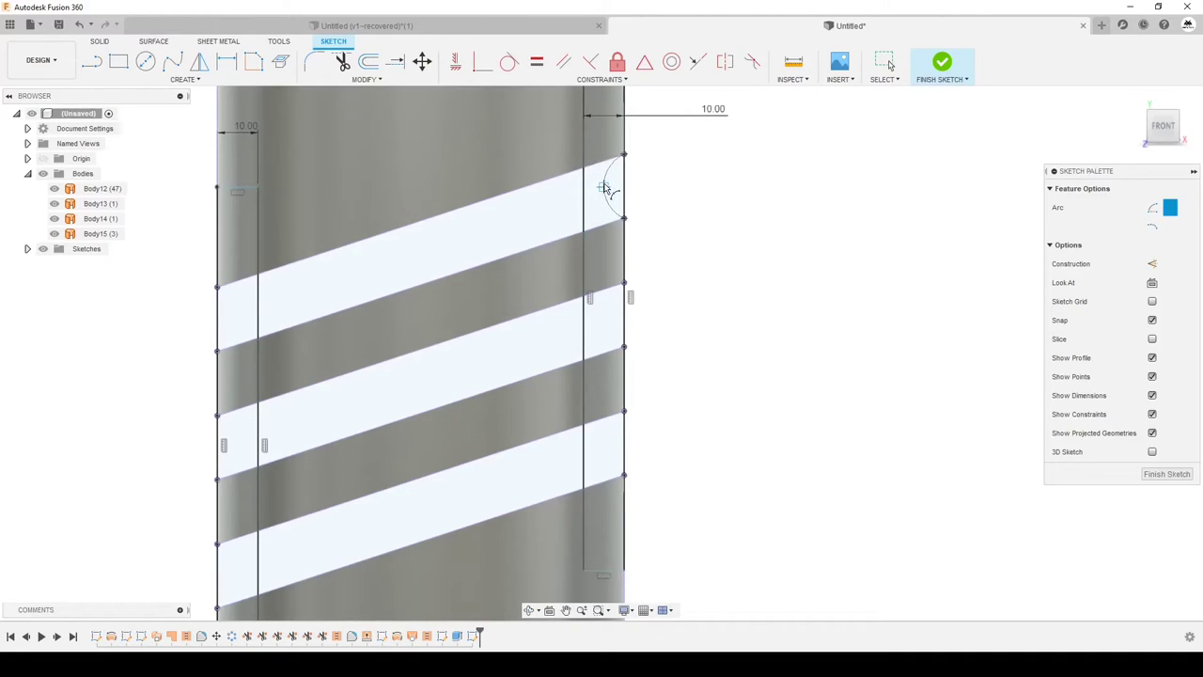
key("Escape")
left_click(713, 112)
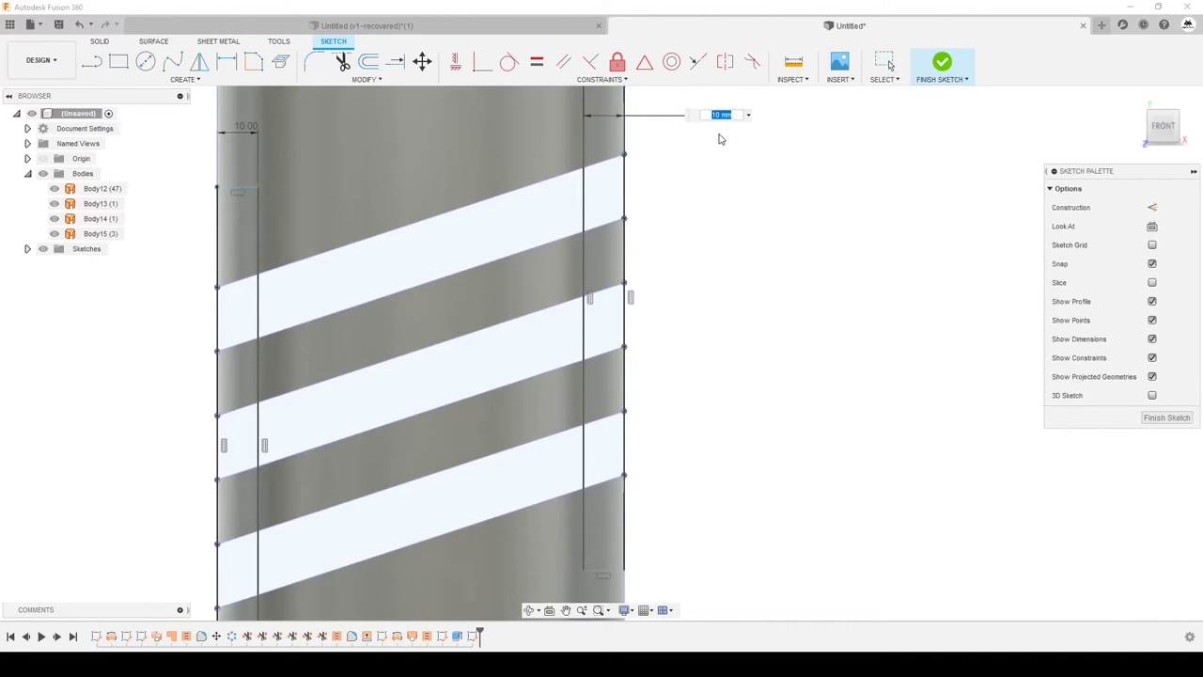
type("4")
key("Return")
key("Escape")
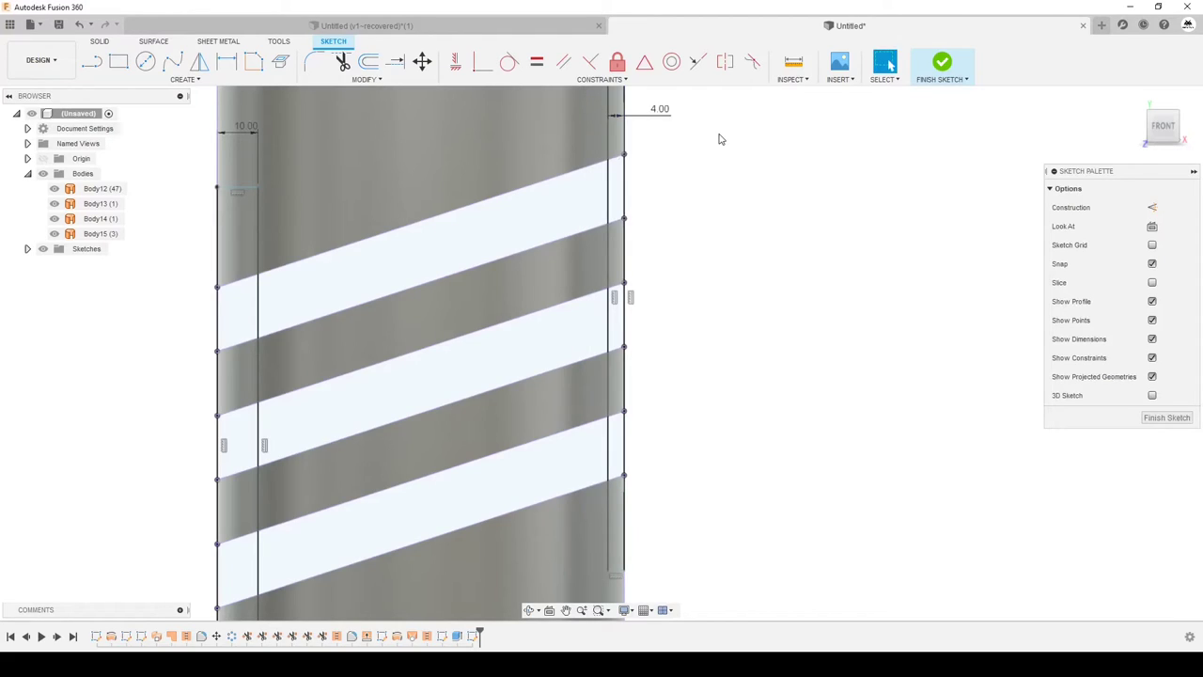
double_click(660, 111)
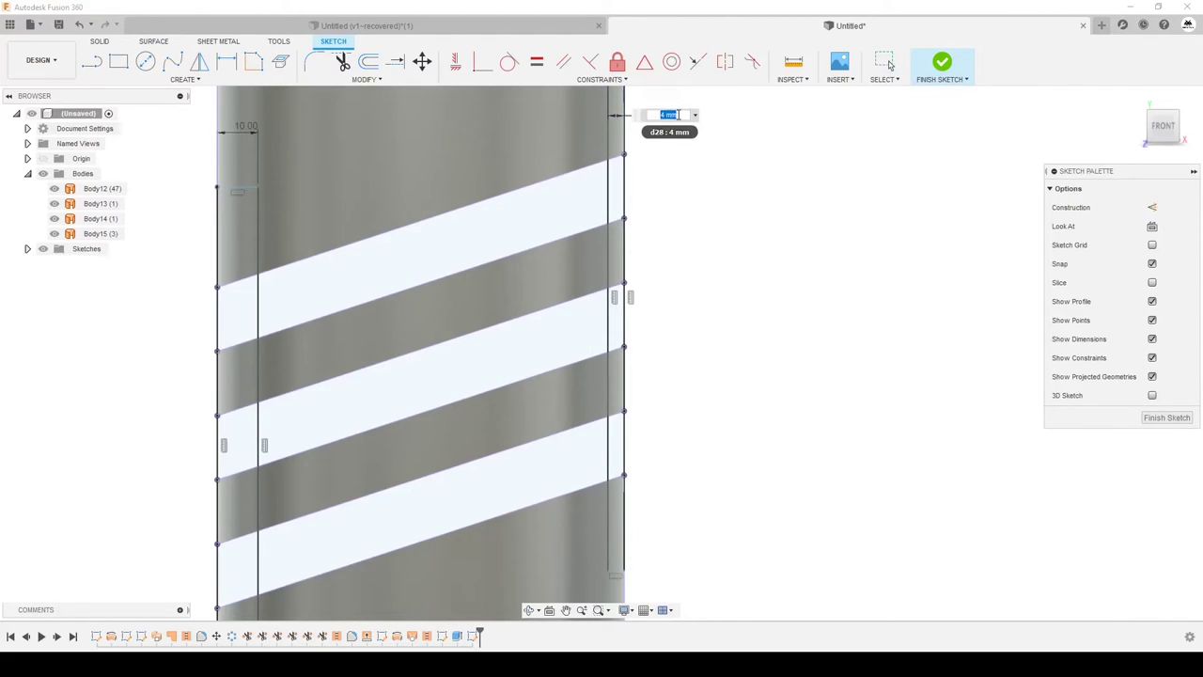
type("6")
key("Return")
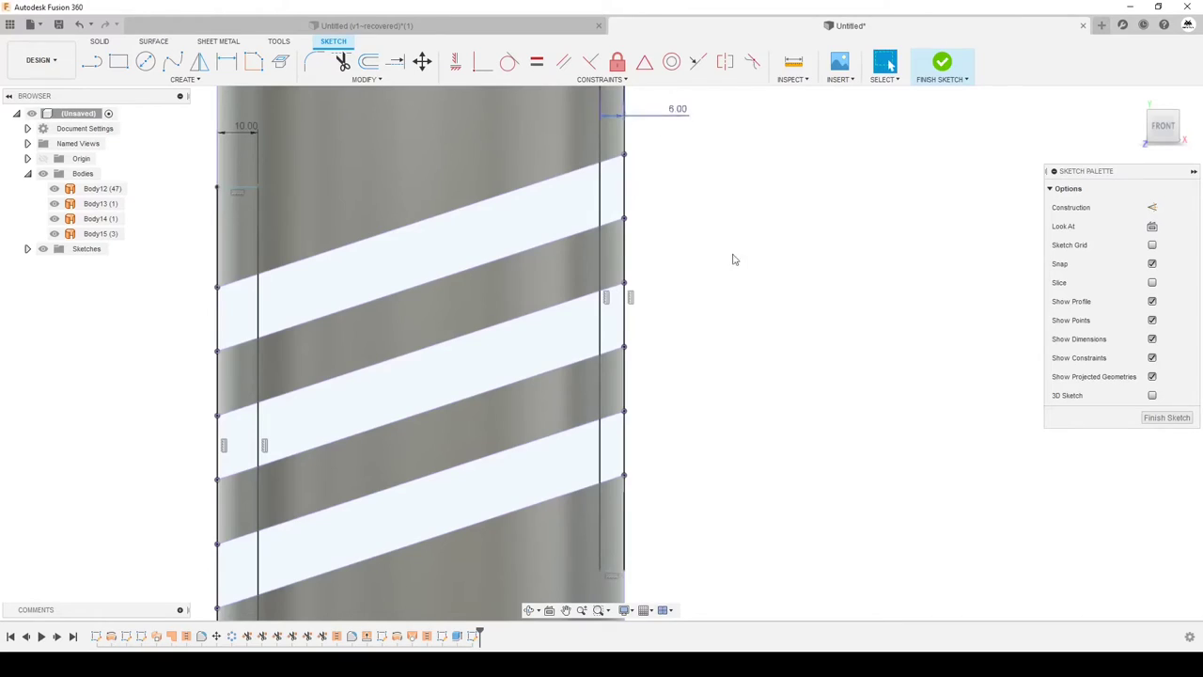
Change the left rectangle's width to 6 mm, then pick the 3-Point Arc tool
scroll(734, 260, "down", 3)
double_click(435, 185)
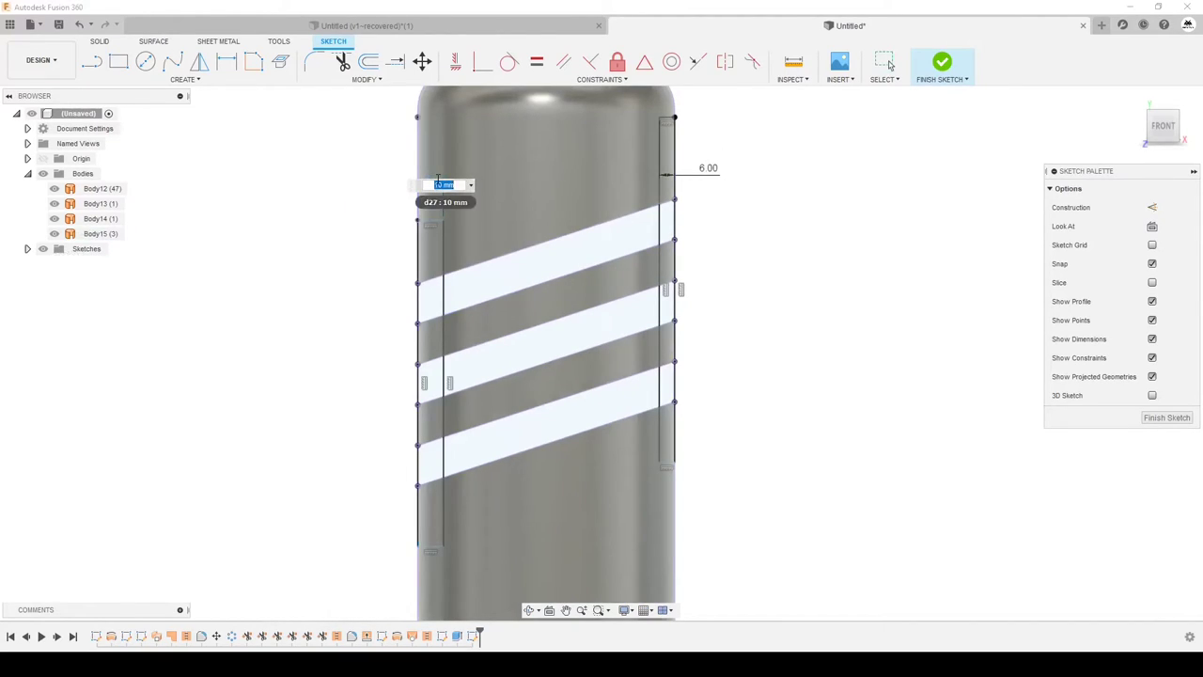
type("6")
key("Return")
left_click(193, 80)
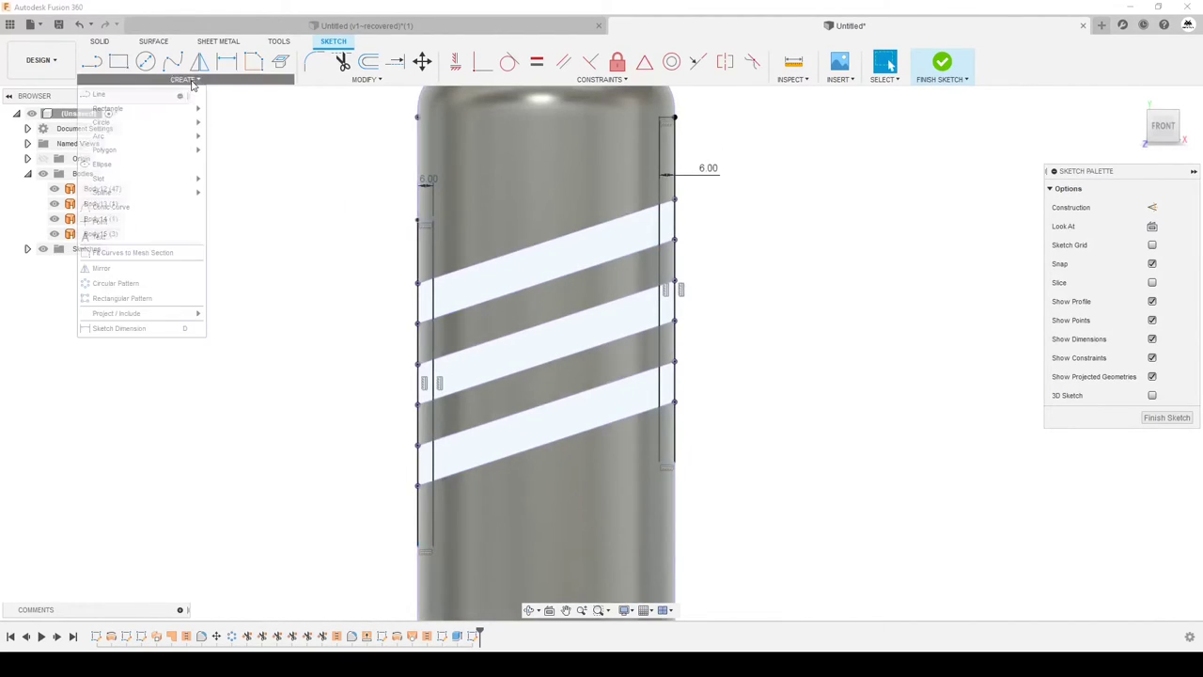
mouse_move(99, 136)
left_click(270, 148)
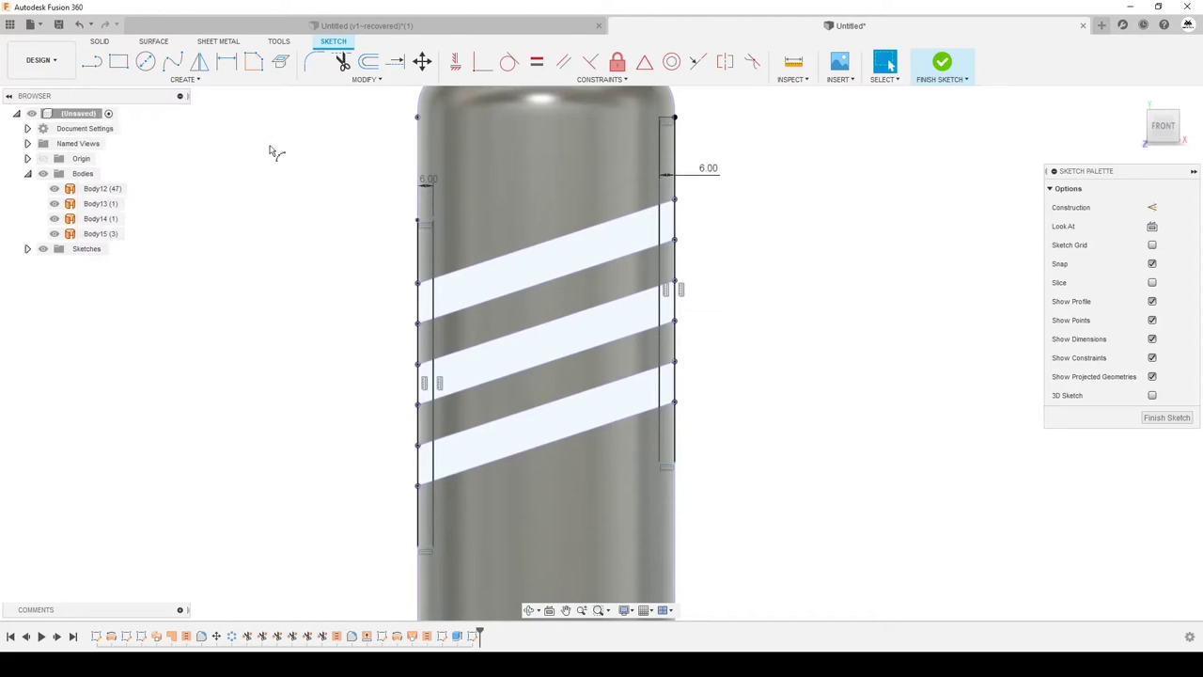
scroll(687, 226, "up", 2)
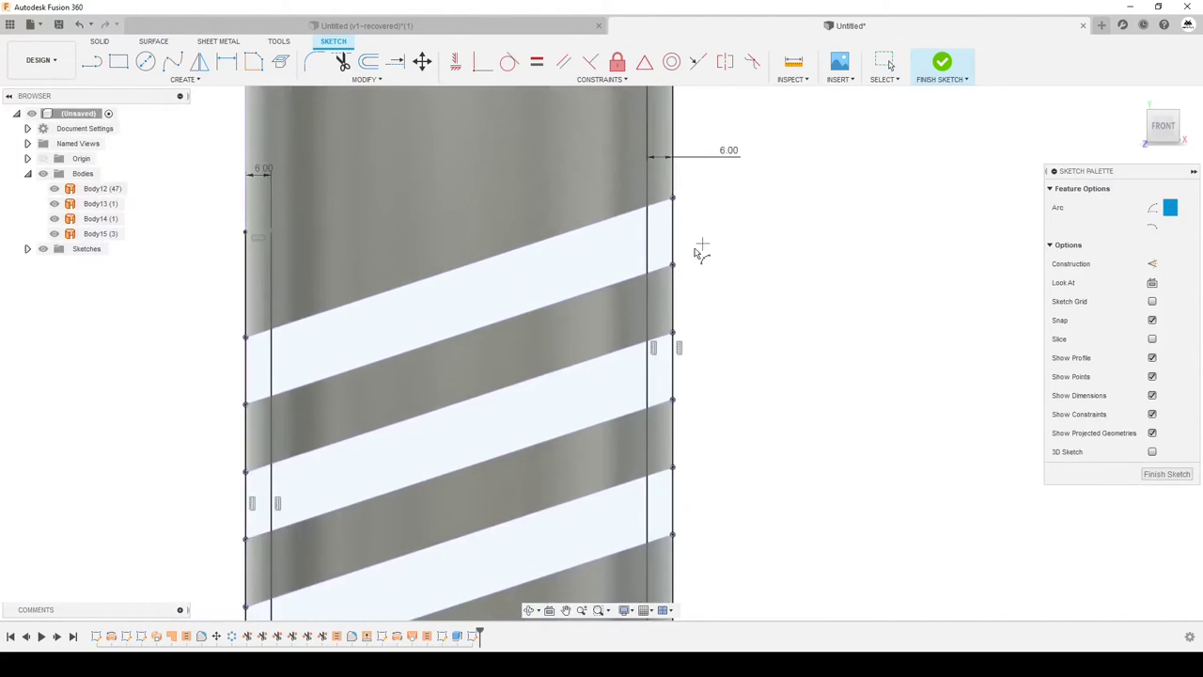
Draw inward-curving groove arcs at the stripe gaps along the bottle's right edge
scroll(696, 252, "up", 2)
left_click(662, 170)
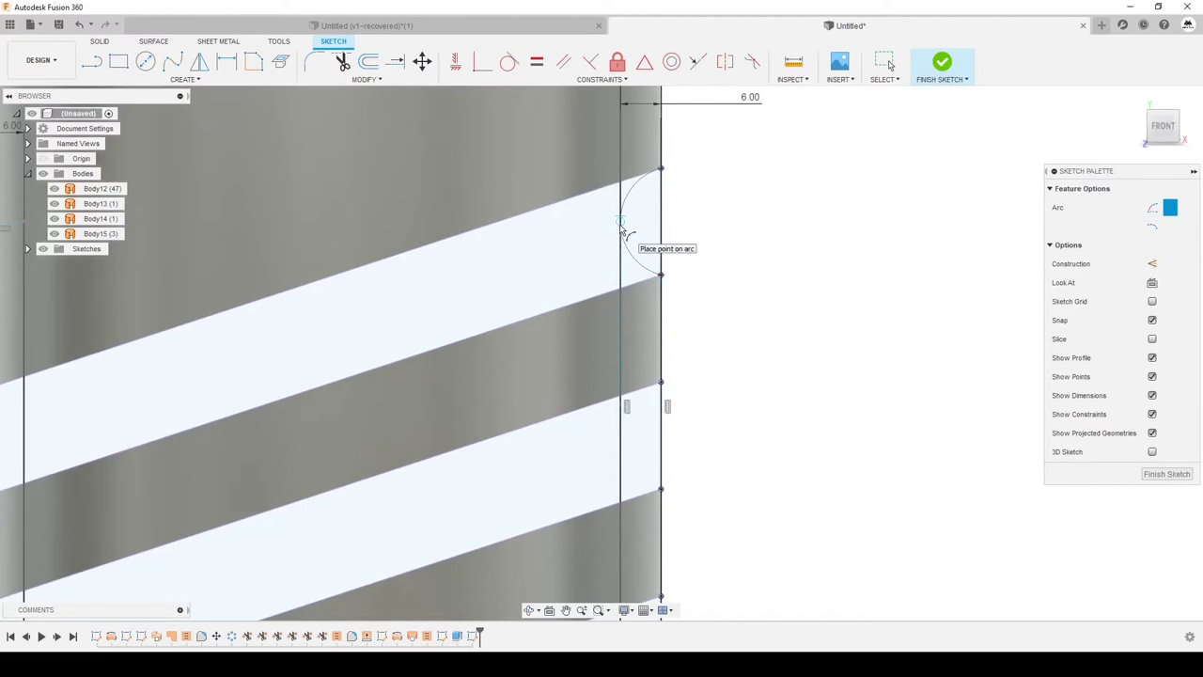
left_click(623, 231)
scroll(658, 271, "down", 3)
left_click(651, 265)
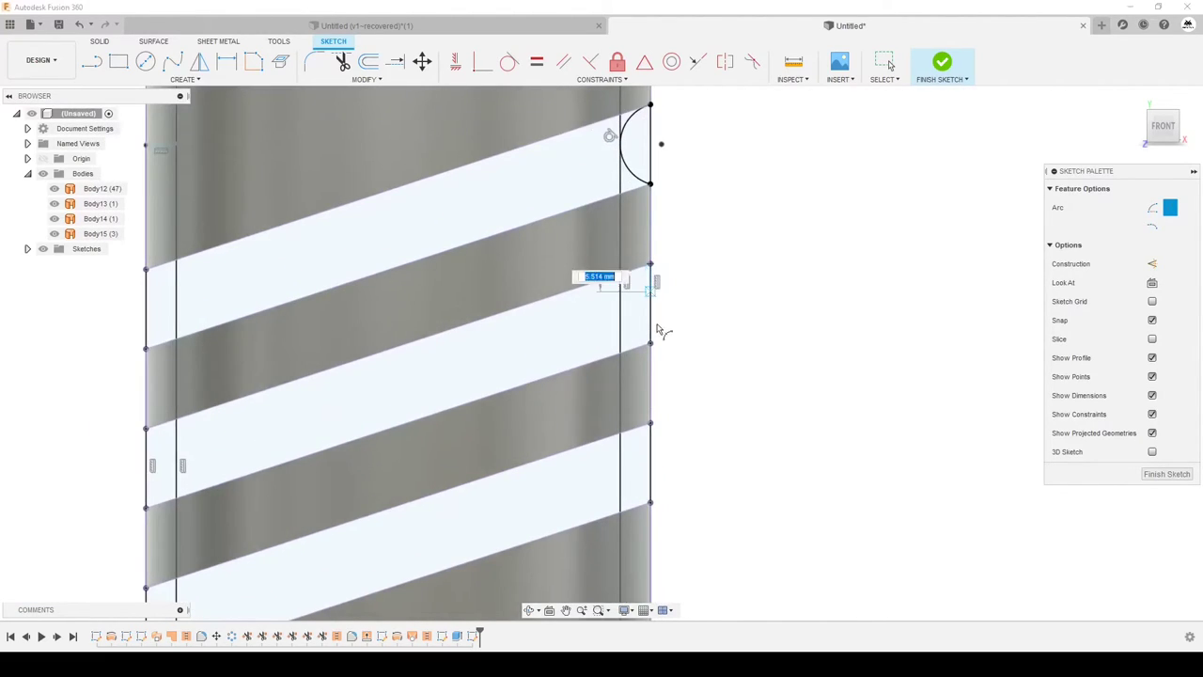
key("Escape")
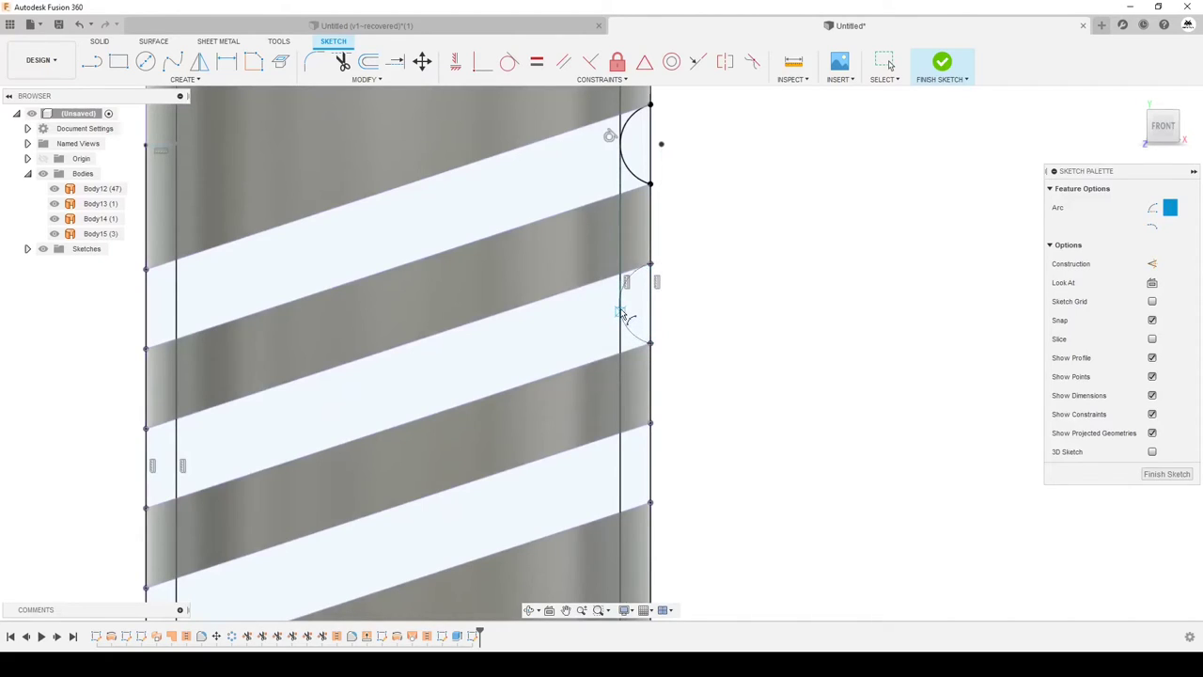
scroll(622, 315, "down", 3)
scroll(639, 320, "up", 5)
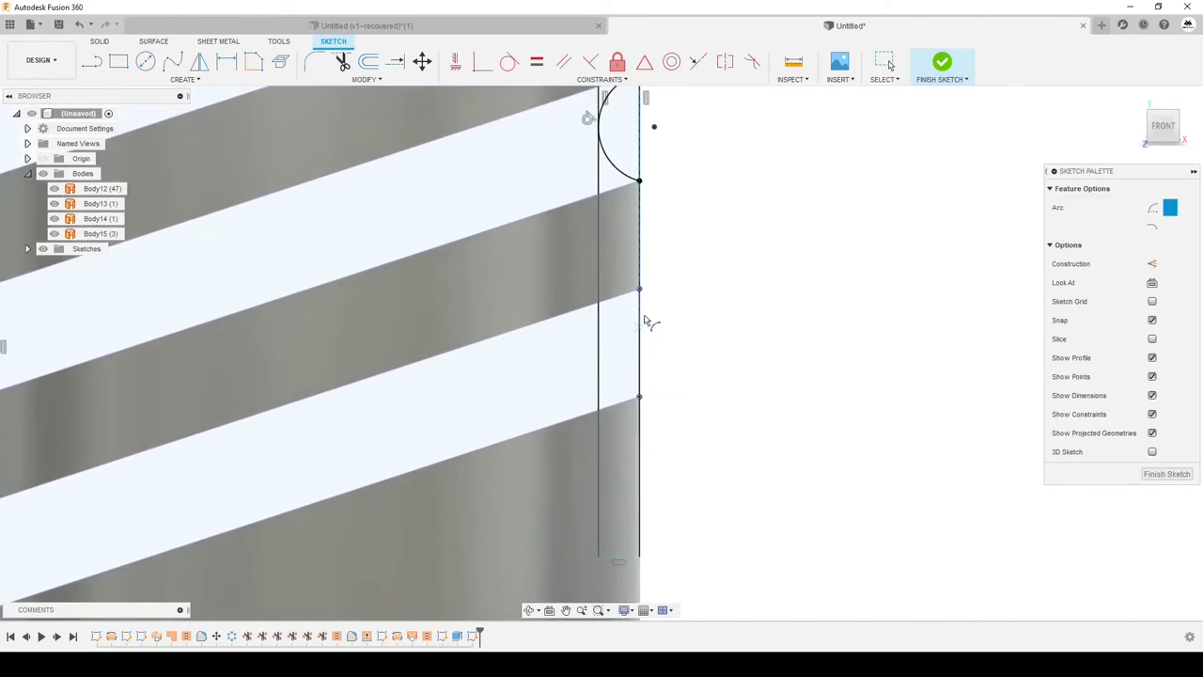
left_click(639, 289)
left_click(598, 350)
scroll(752, 329, "down", 3)
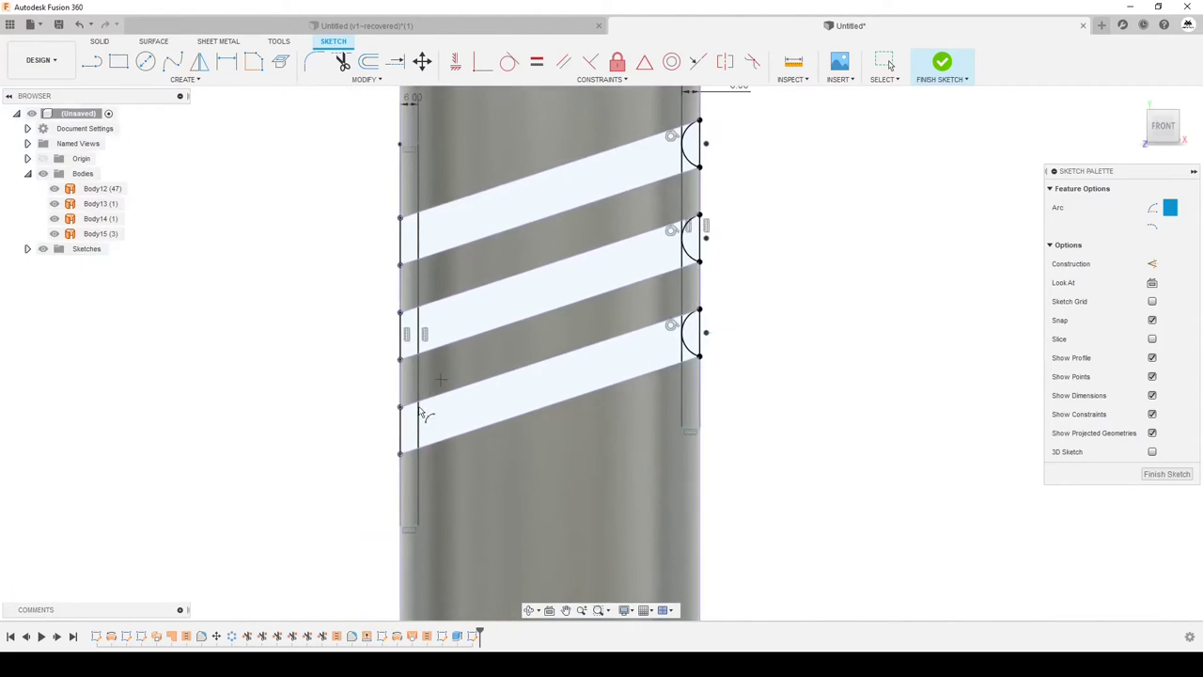
scroll(388, 425, "up", 3)
Draw three-point groove arcs across the left-edge stripe gaps and finish the sketch
left_click(381, 402)
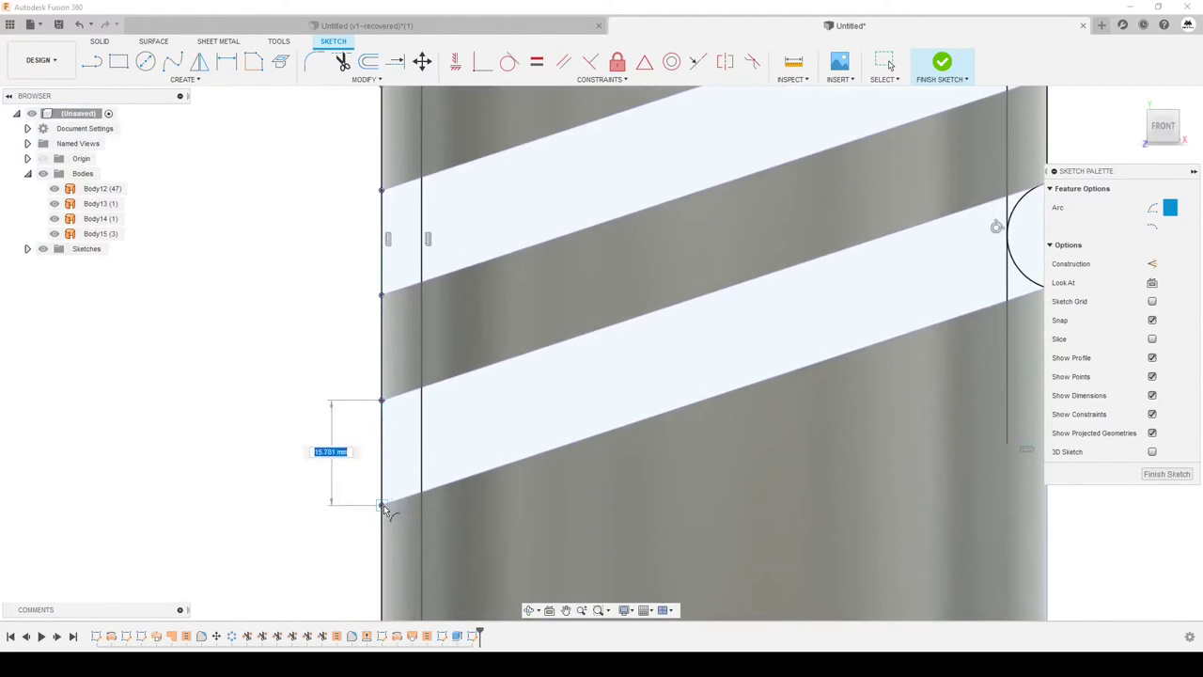
left_click(382, 504)
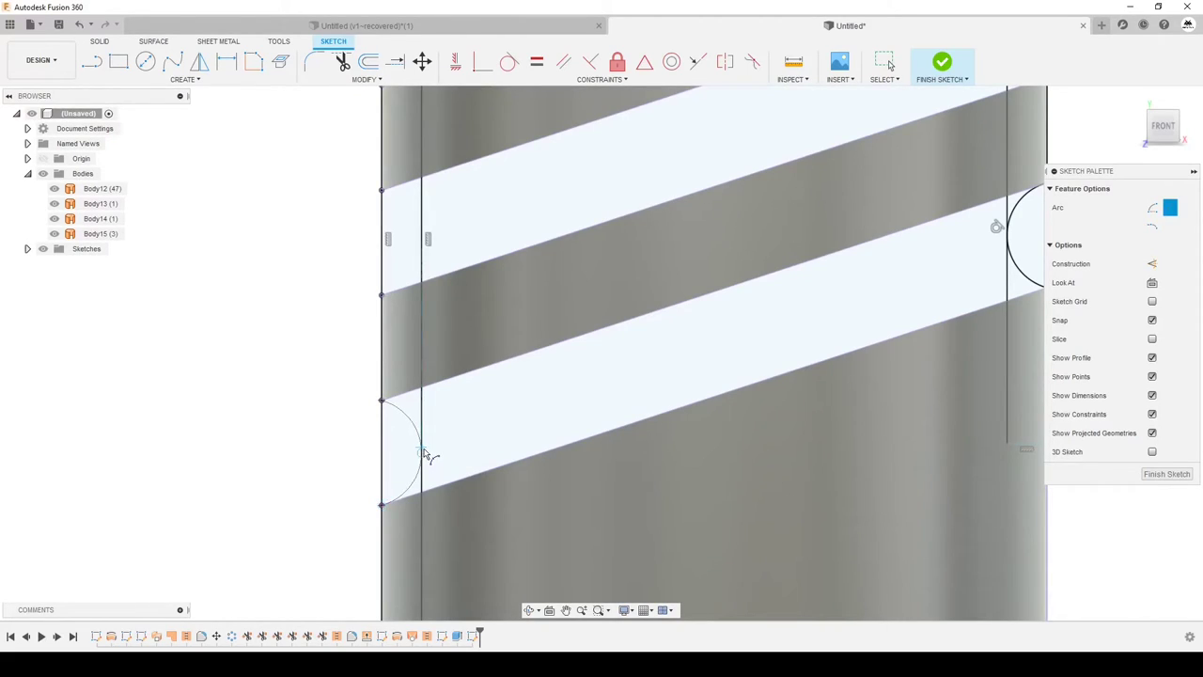
left_click(431, 483)
scroll(428, 423, "down", 2)
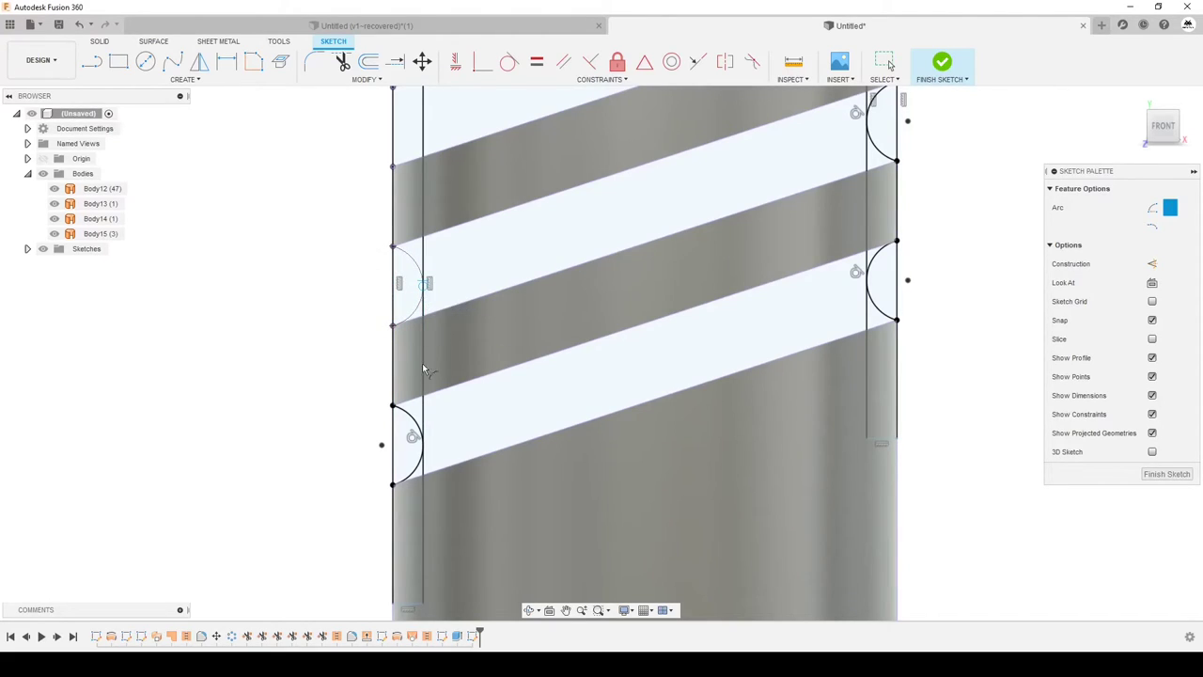
scroll(425, 369, "down", 3)
scroll(407, 220, "up", 2)
left_click(394, 204)
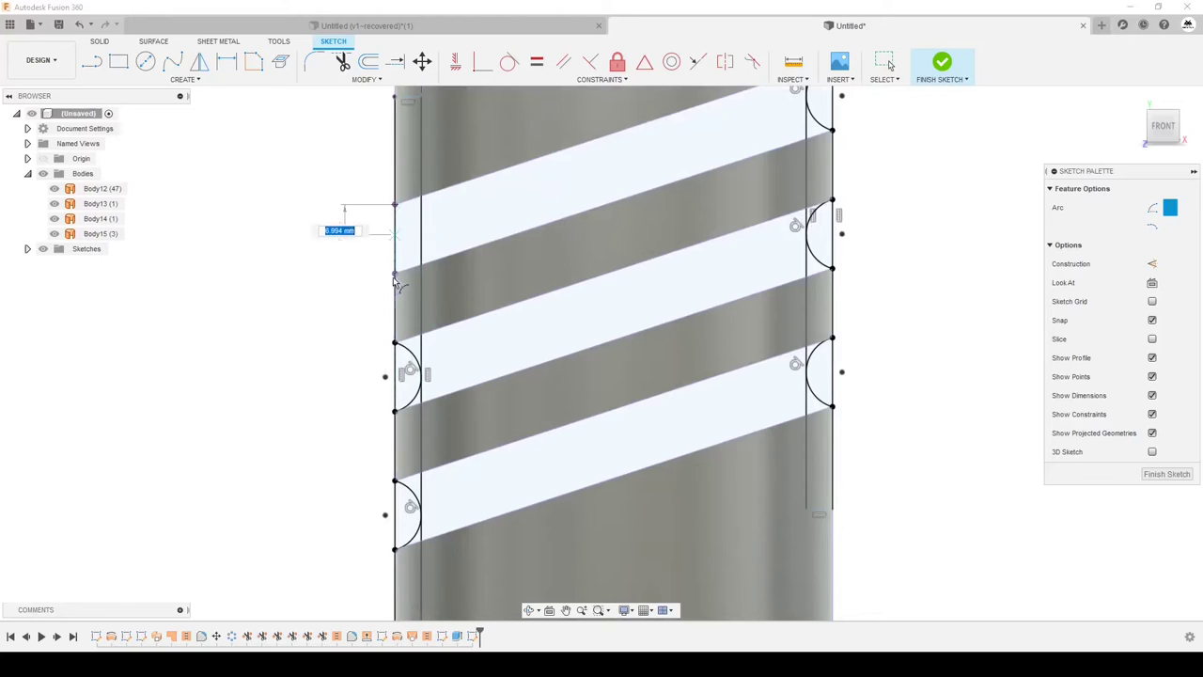
left_click(394, 273)
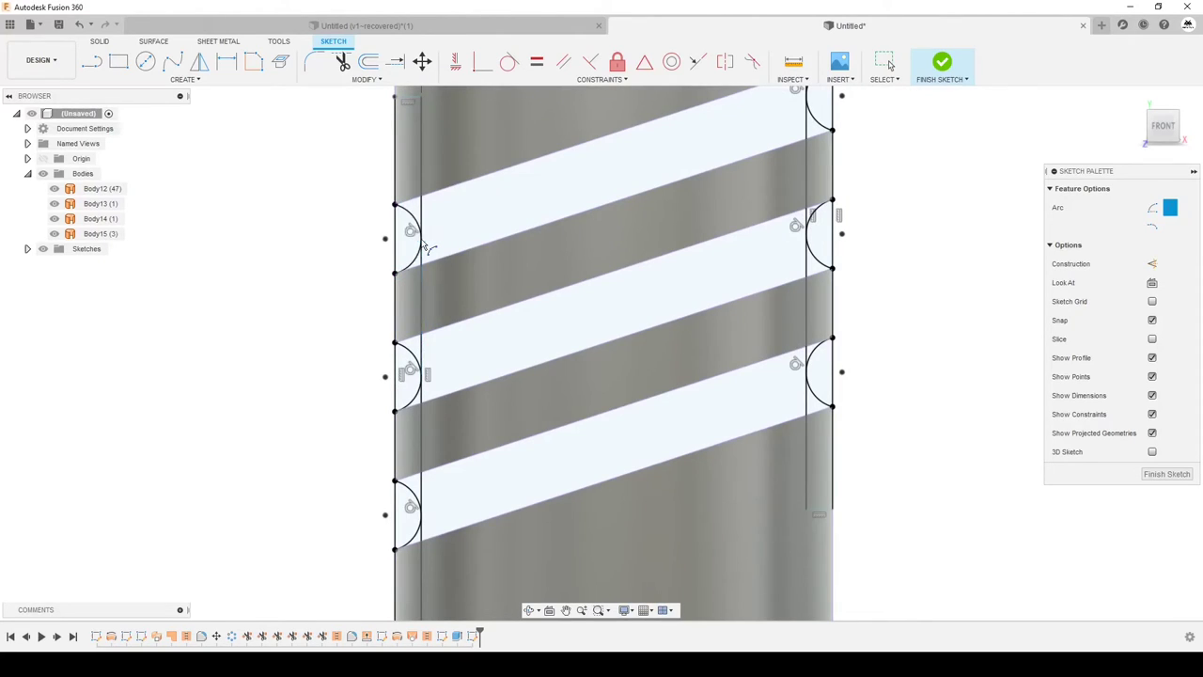
left_click(1166, 473)
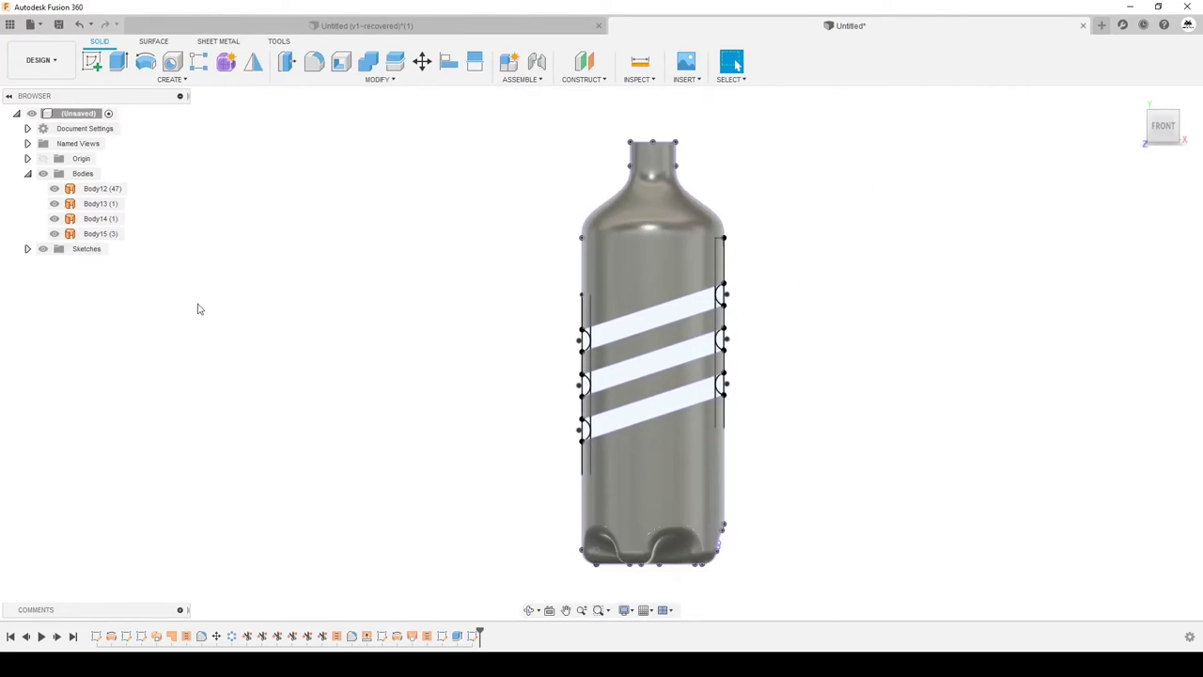
On the Surface tools, try a Sweep with a groove arc as profile, then cancel it
left_click(154, 43)
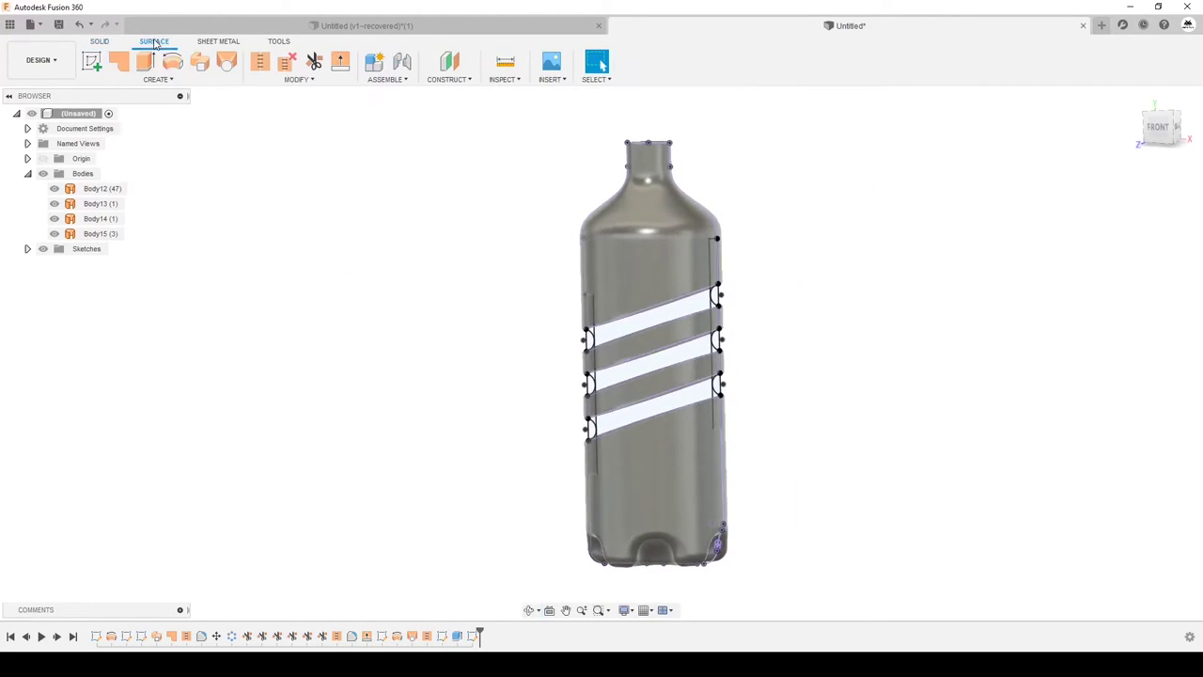
left_click(200, 63)
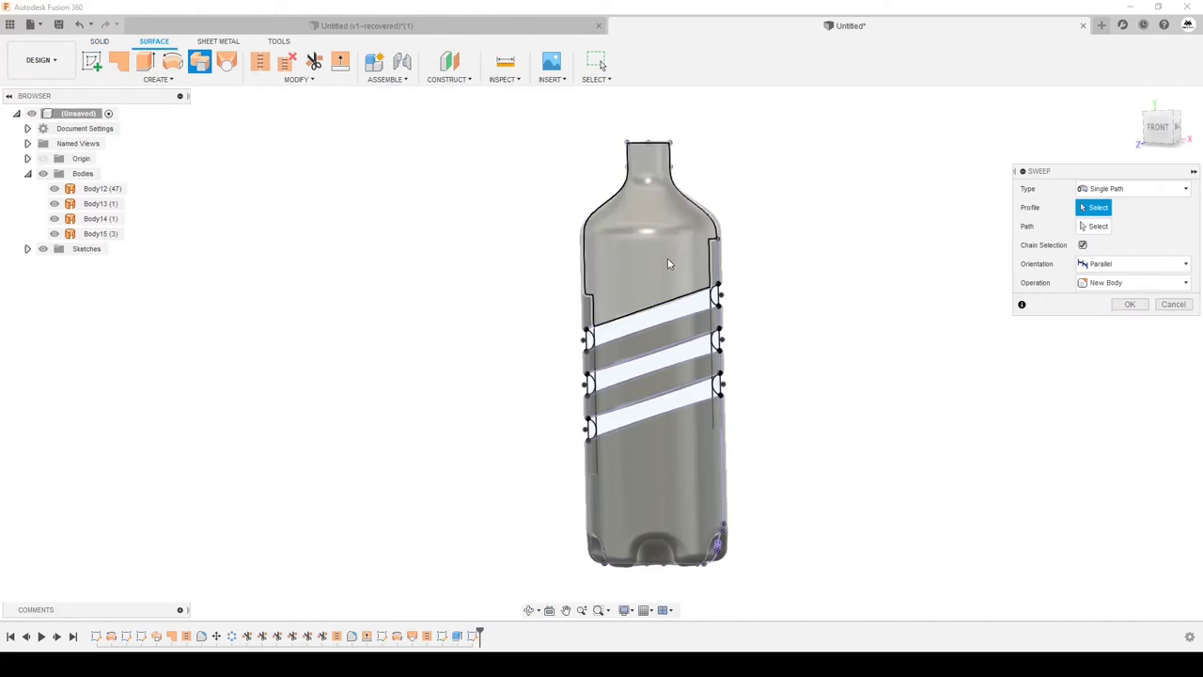
scroll(668, 258, "up", 2)
scroll(749, 317, "up", 2)
scroll(730, 303, "up", 2)
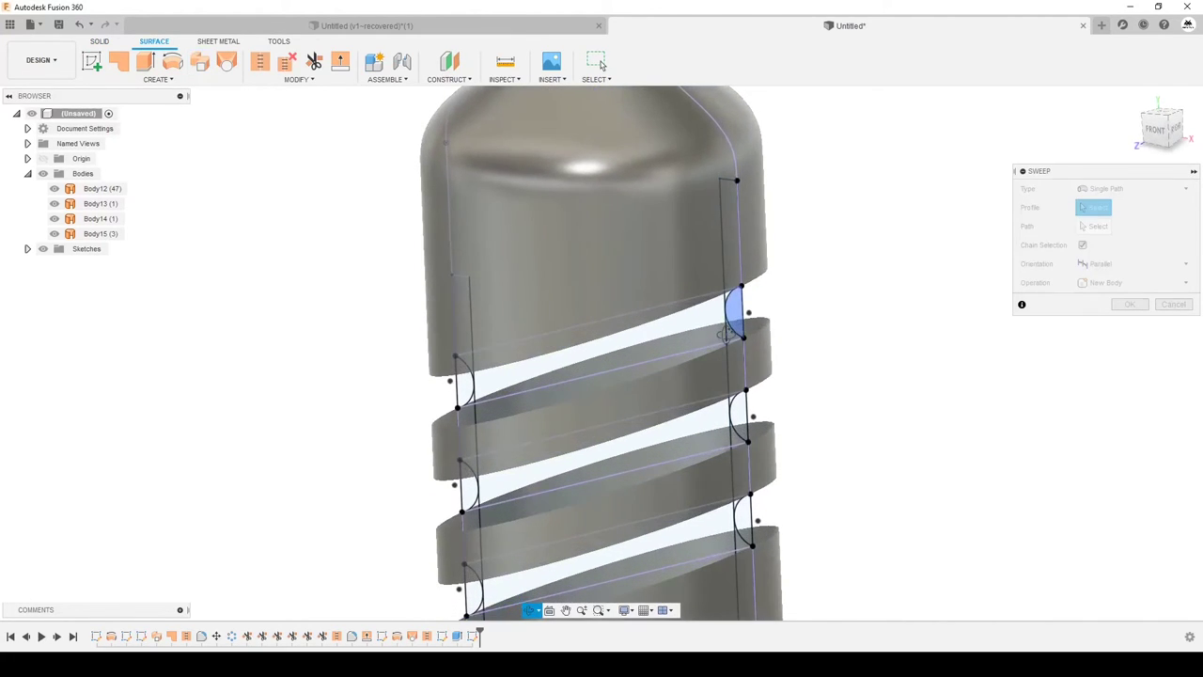
left_click(736, 336)
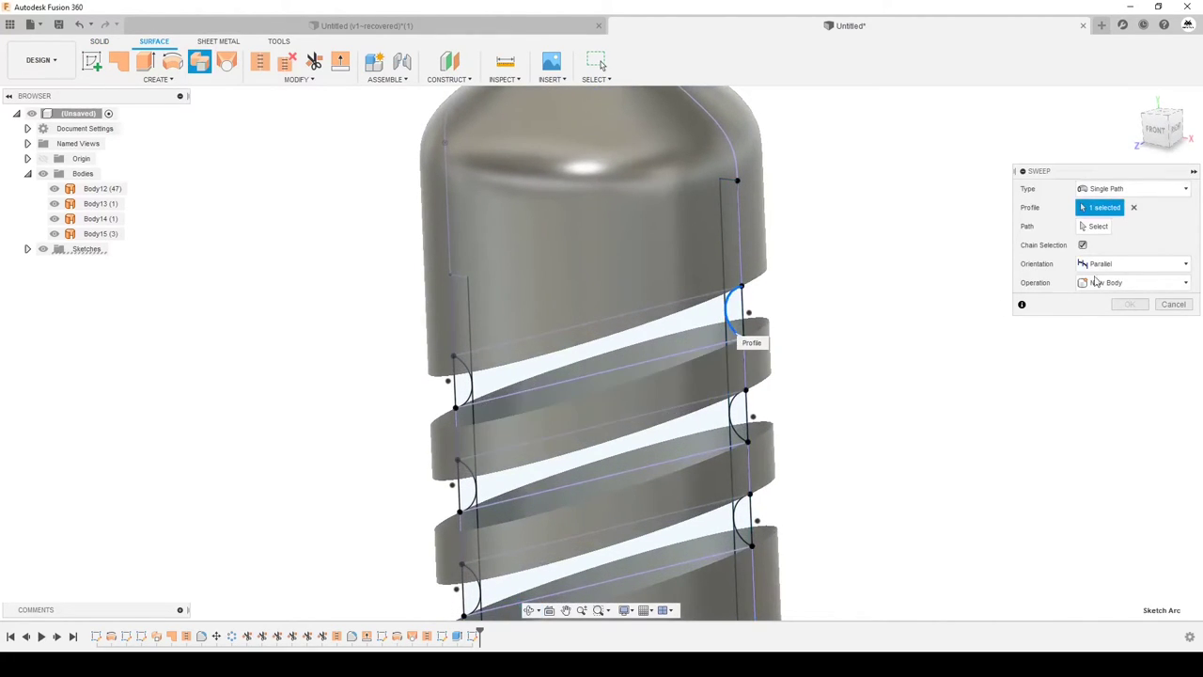
left_click(1172, 305)
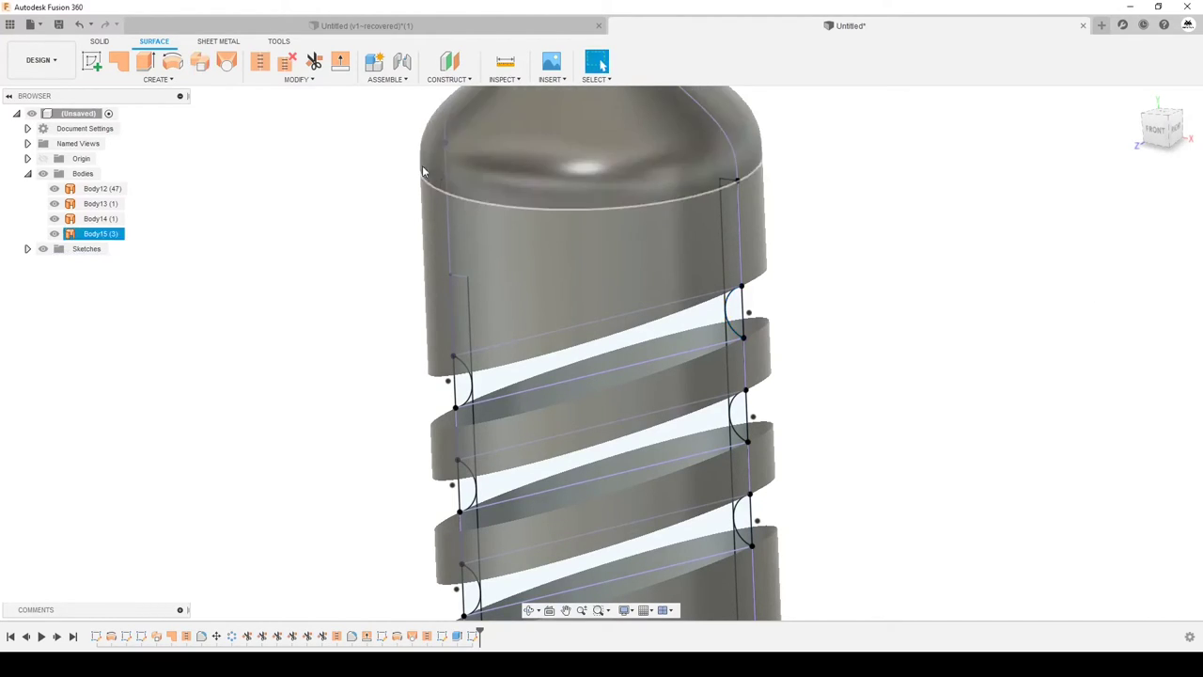
Loft a surface between the top gap's two edge loops, using the right and left arcs as rails
left_click(225, 61)
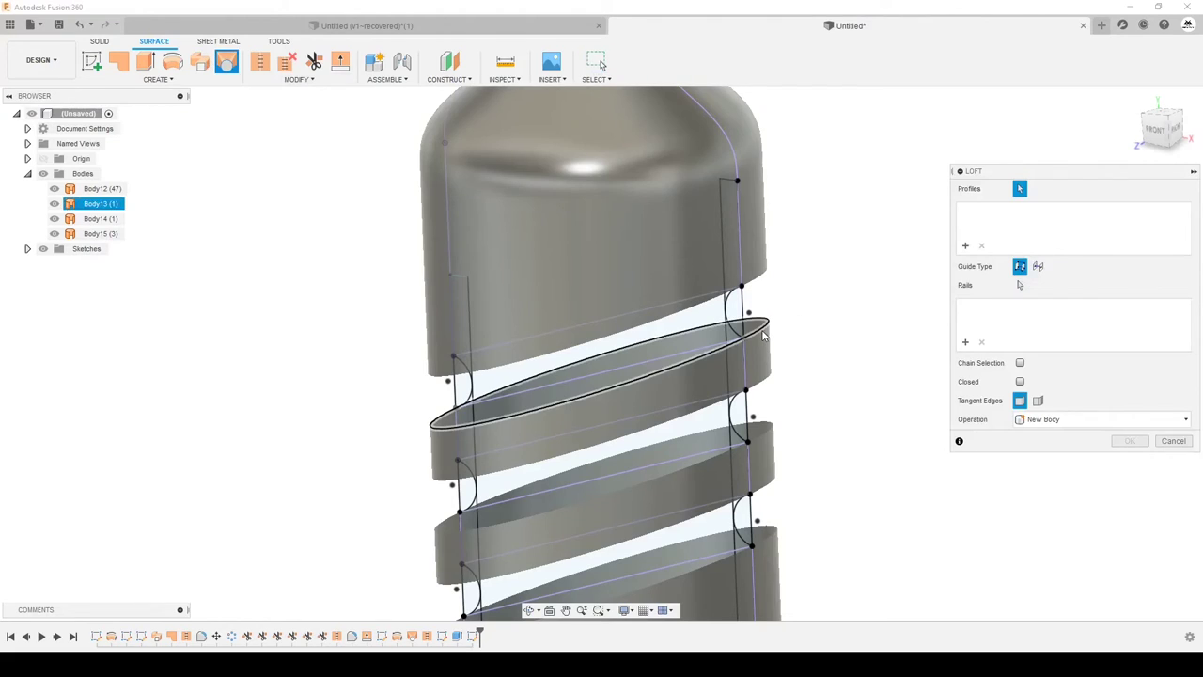
left_click(800, 303)
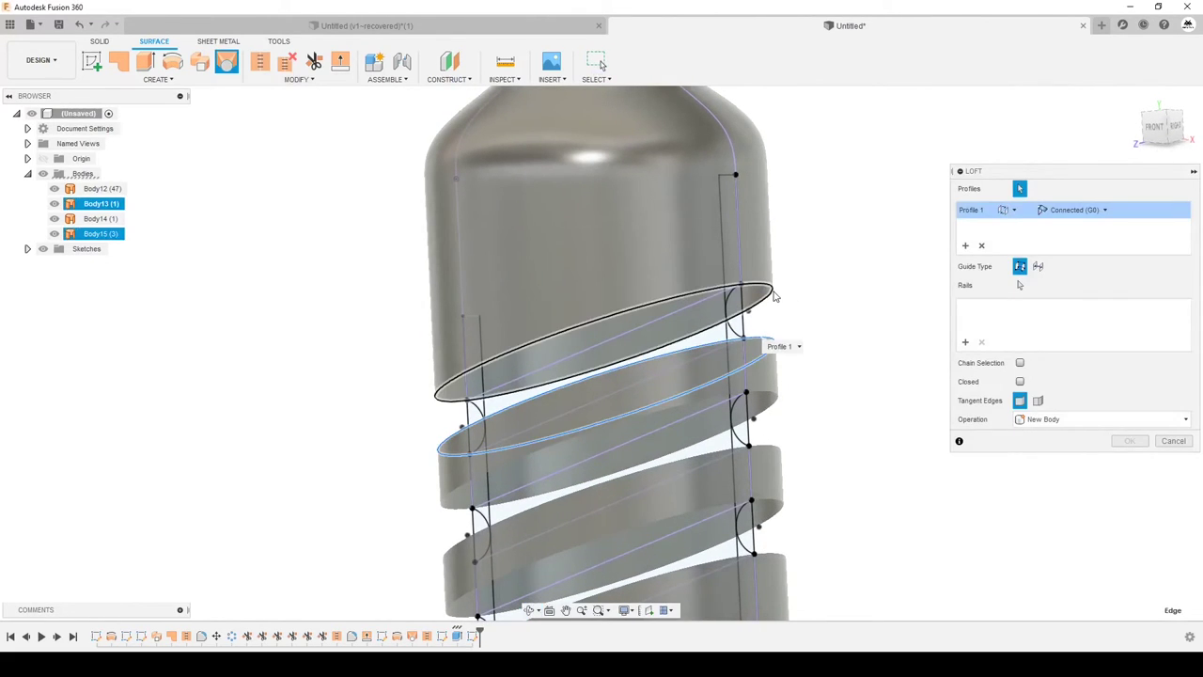
left_click(787, 302)
left_click(1019, 286)
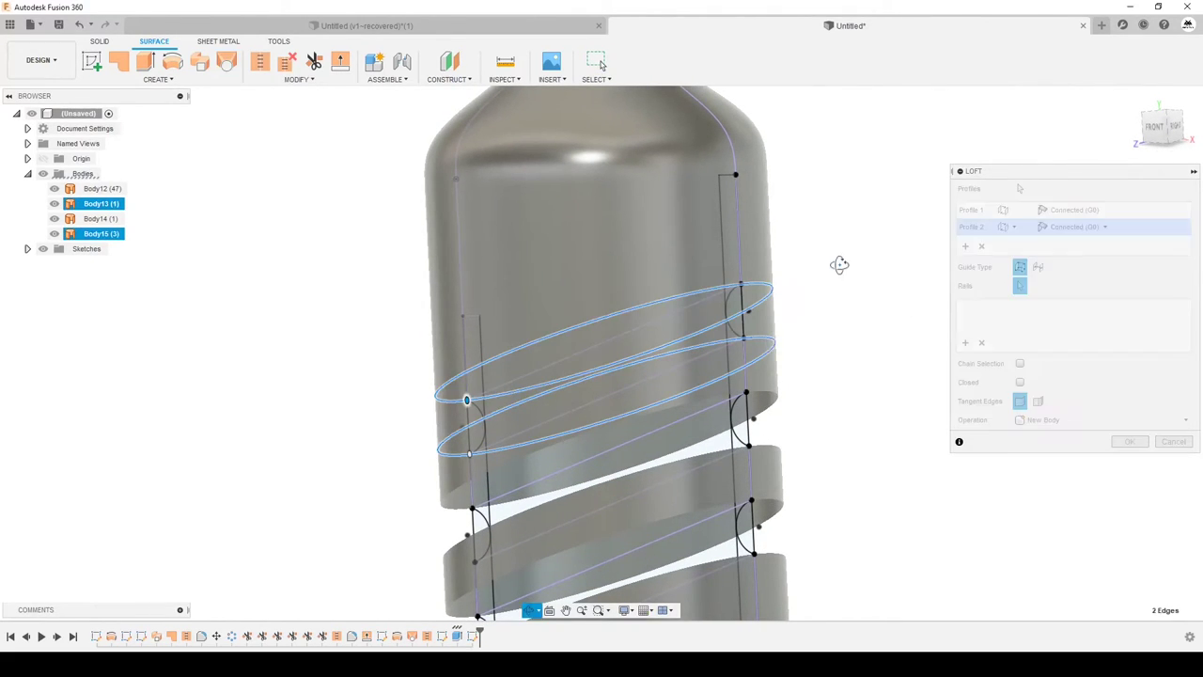
scroll(799, 291, "up", 3)
left_click(731, 332)
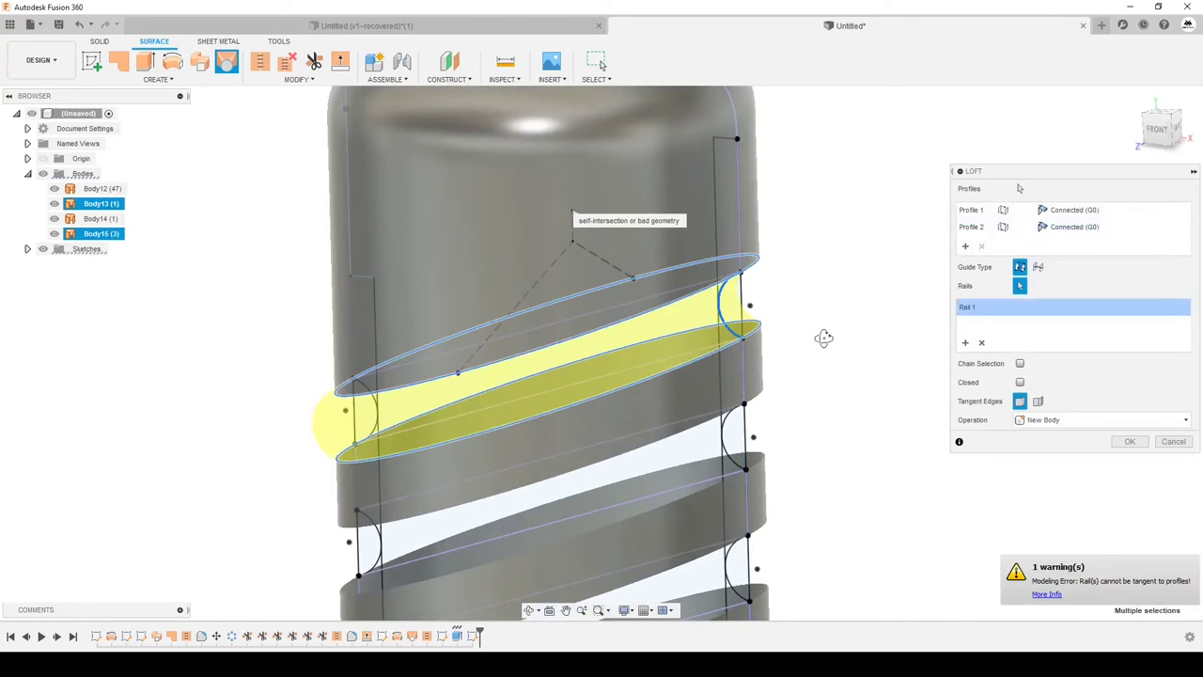
left_click(332, 447)
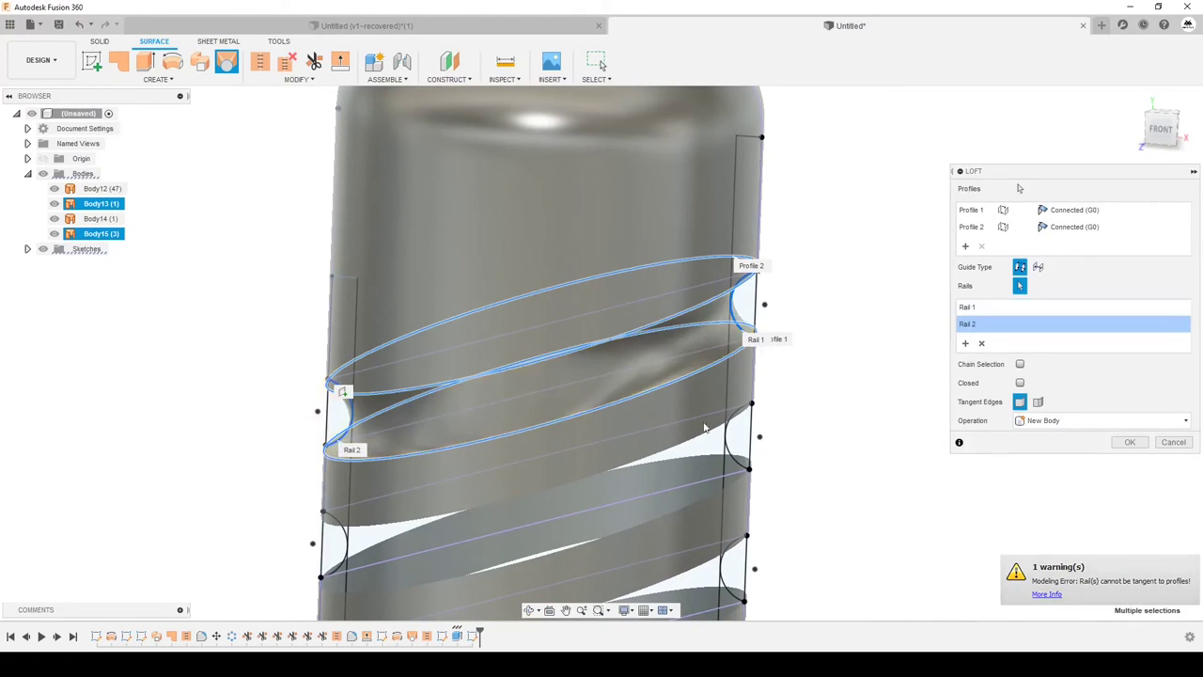
middle_click_drag(705, 421, 620, 395, "shift")
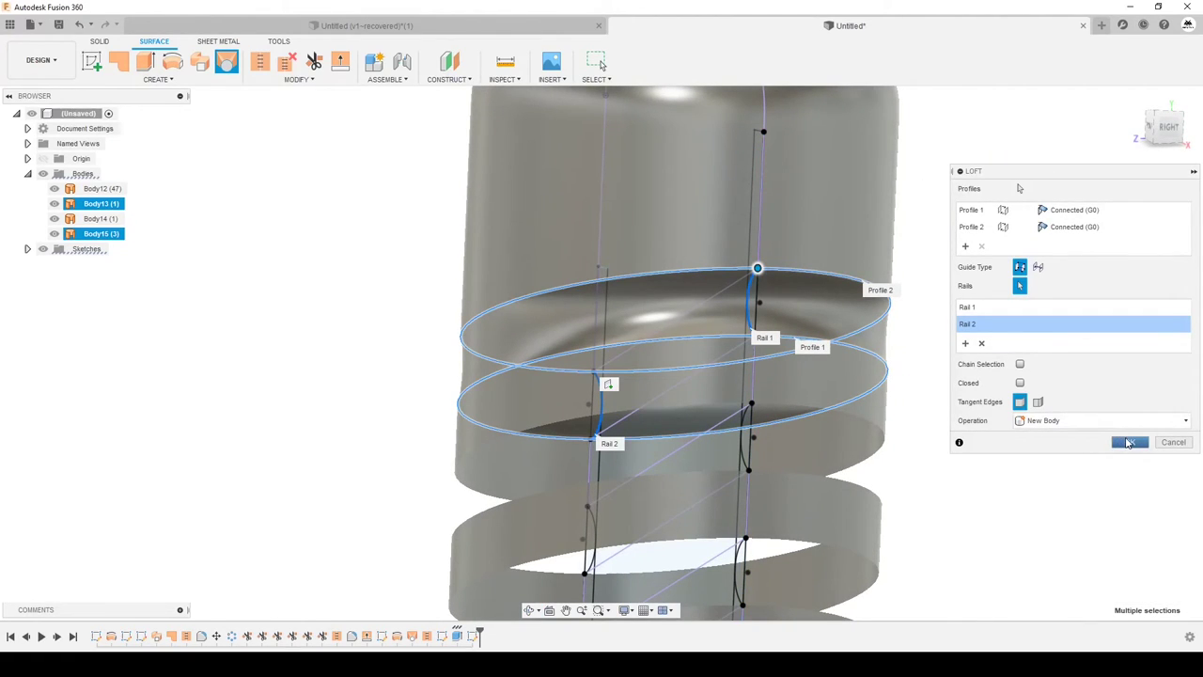
Make the loft Tangent (G1) at profile 1, keep profile 2 connected, and create it
left_click(752, 390)
left_click(1074, 210)
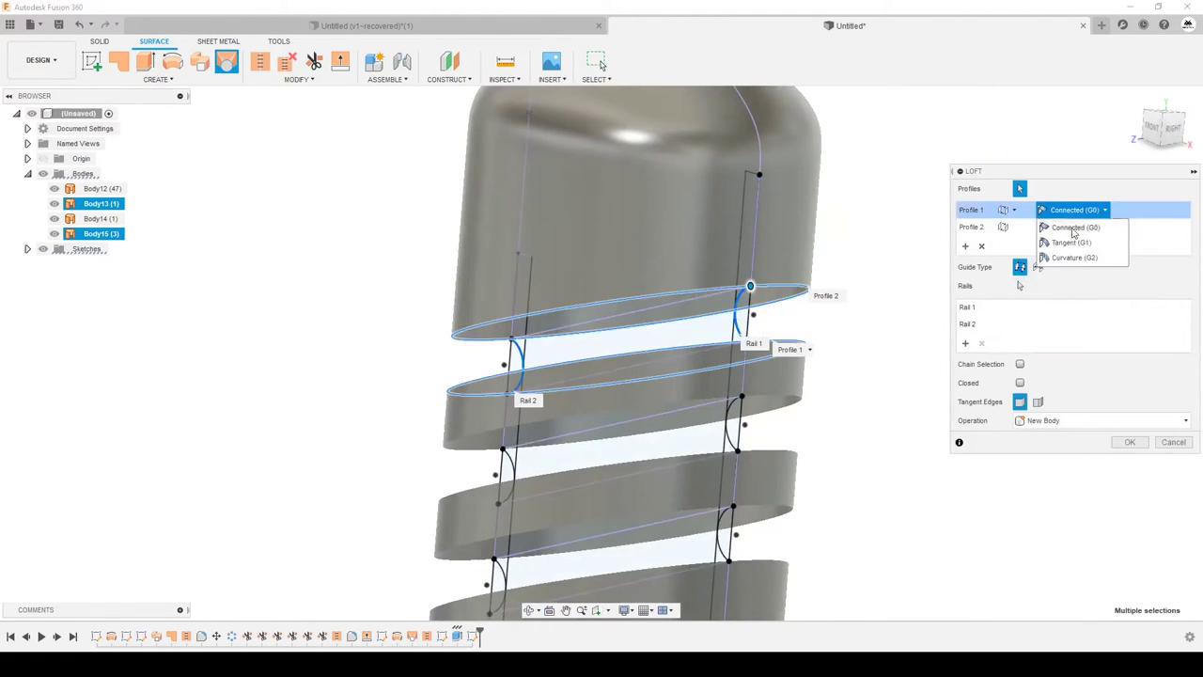
left_click(1075, 247)
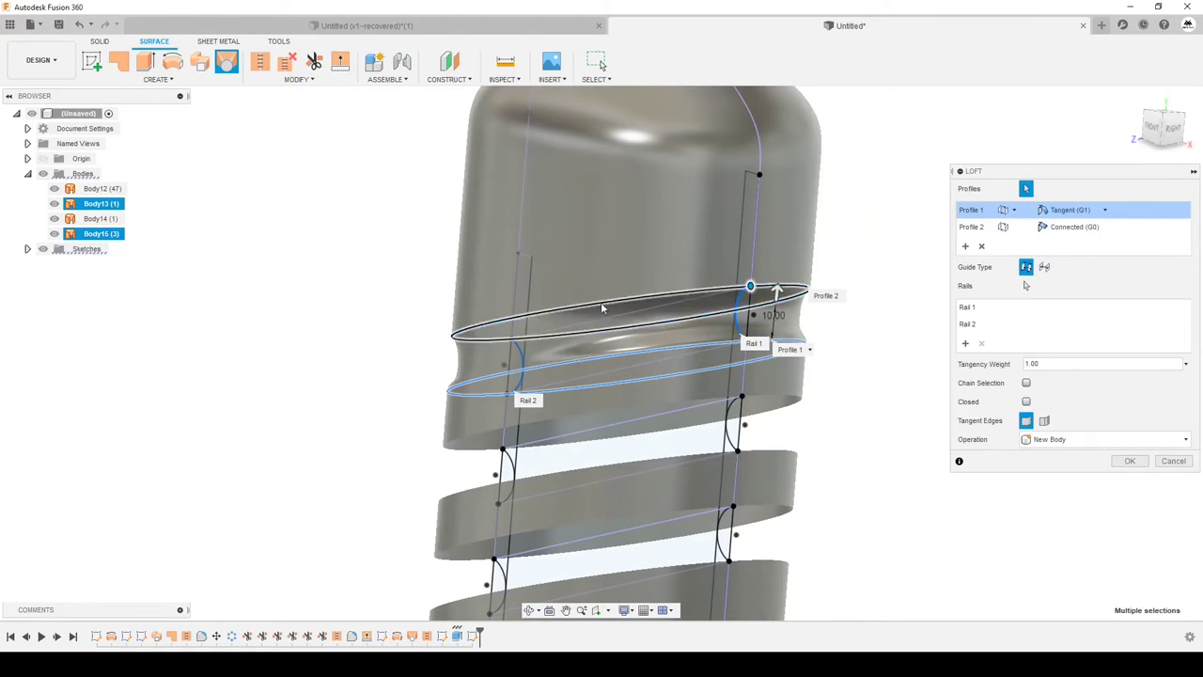
middle_click_drag(602, 308, 1059, 231, "shift")
left_click(1089, 228)
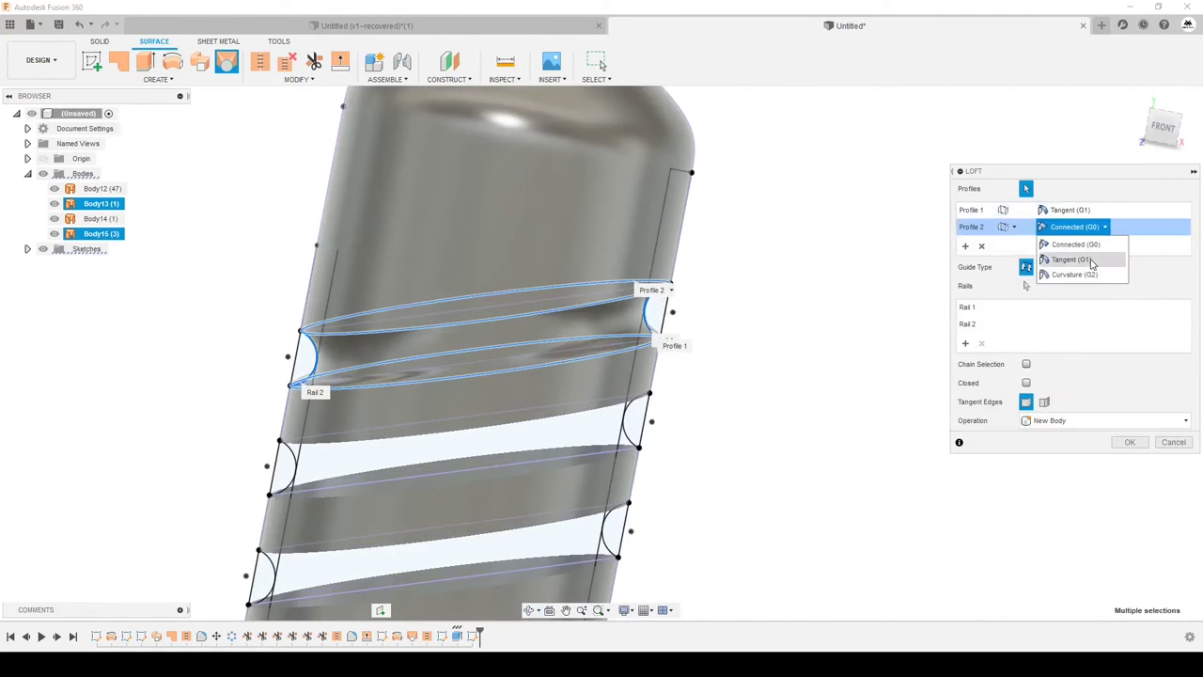
left_click(1075, 266)
left_click(1179, 139)
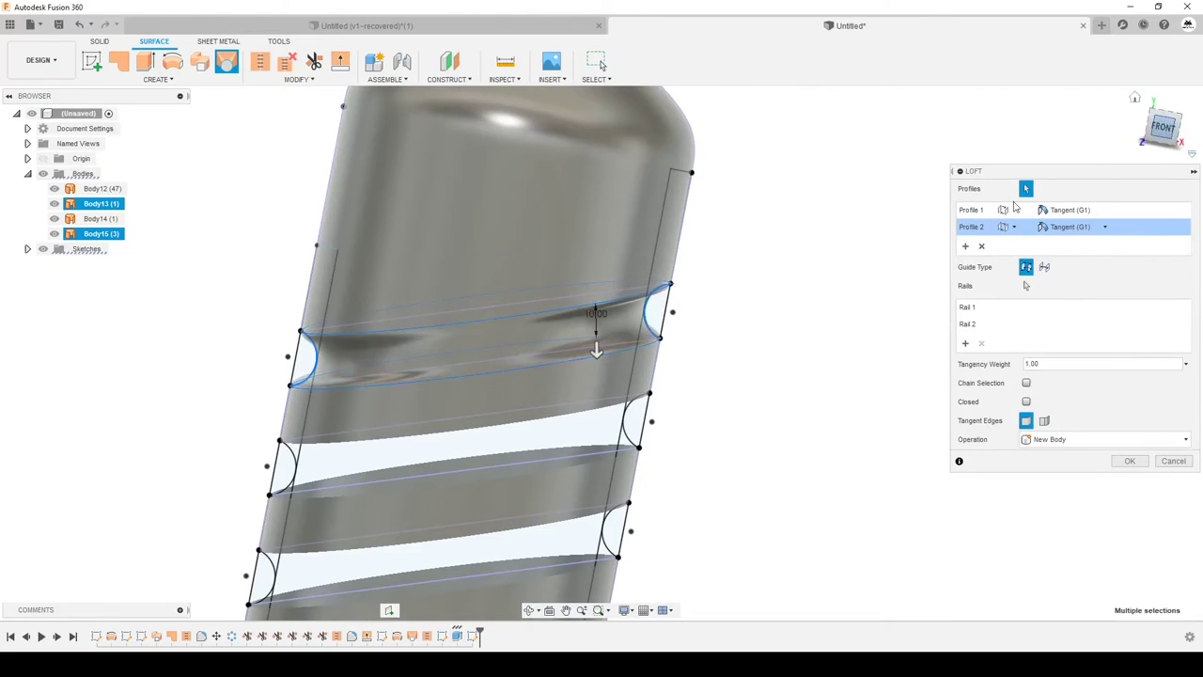
scroll(813, 308, "up", 5)
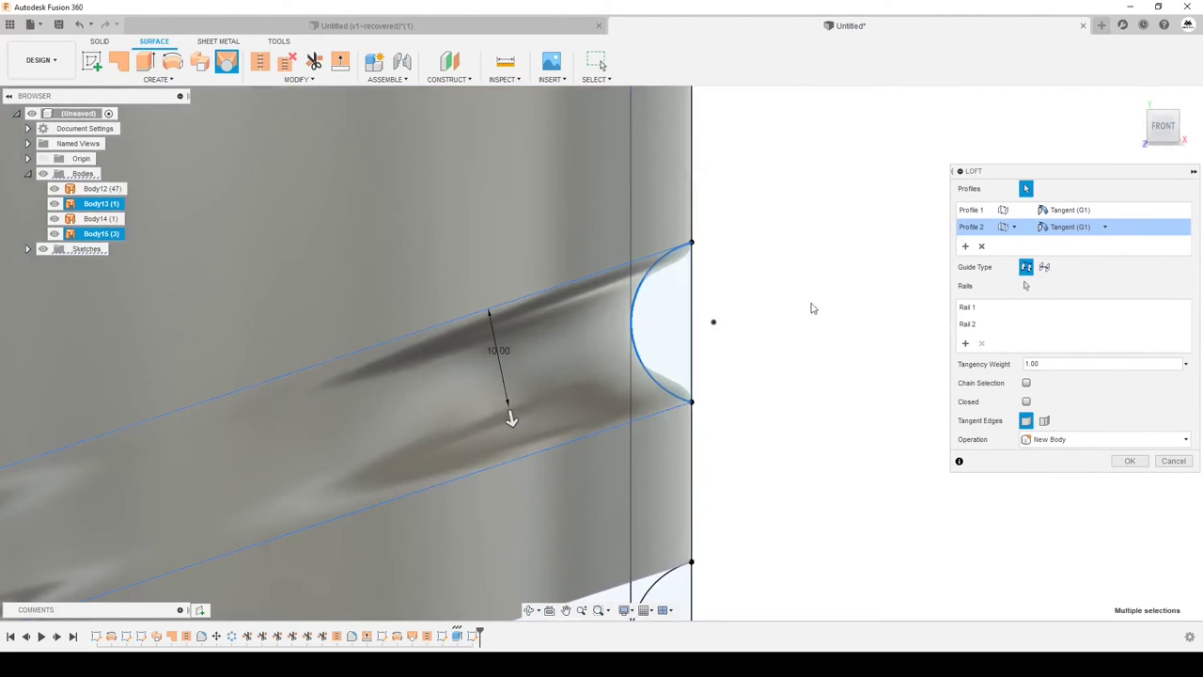
left_click(1072, 210)
left_click(1093, 227)
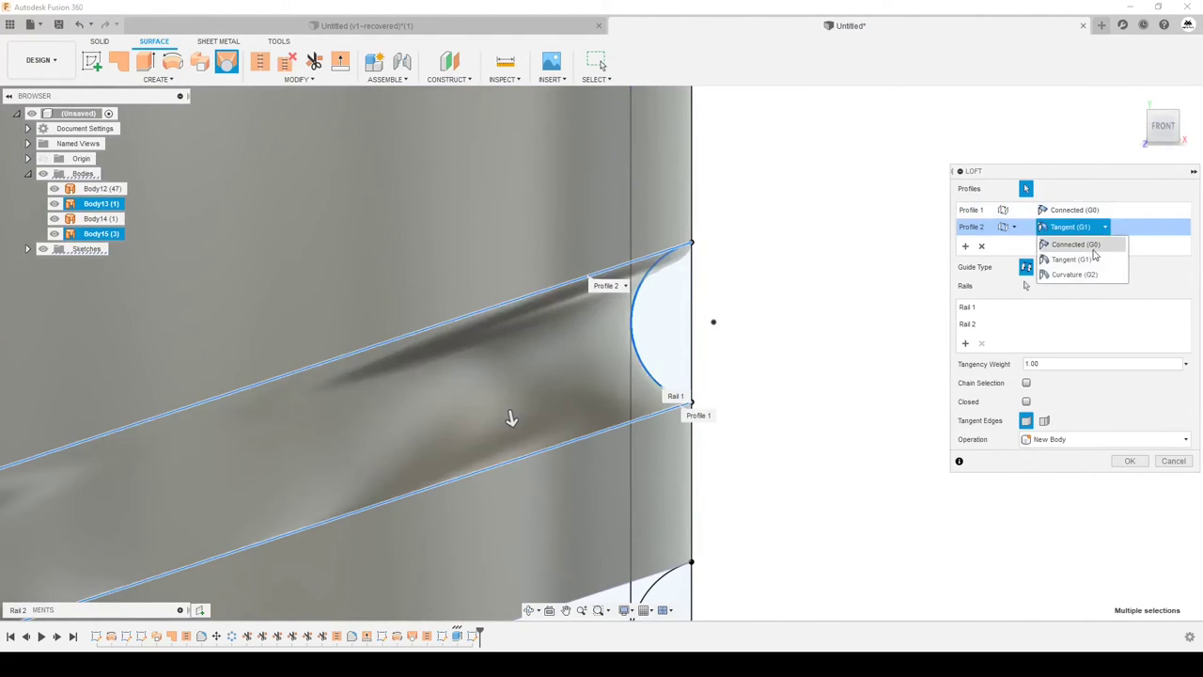
left_click(1066, 217)
left_click(1130, 442)
scroll(983, 301, "down", 3)
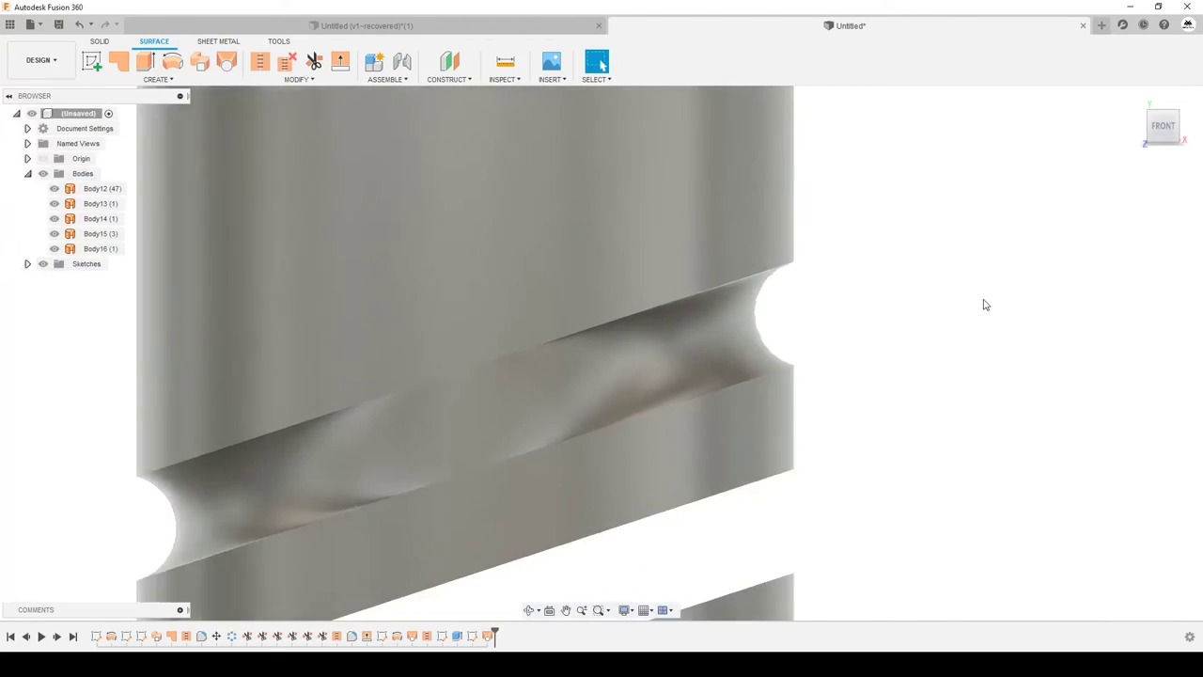
left_click(230, 64)
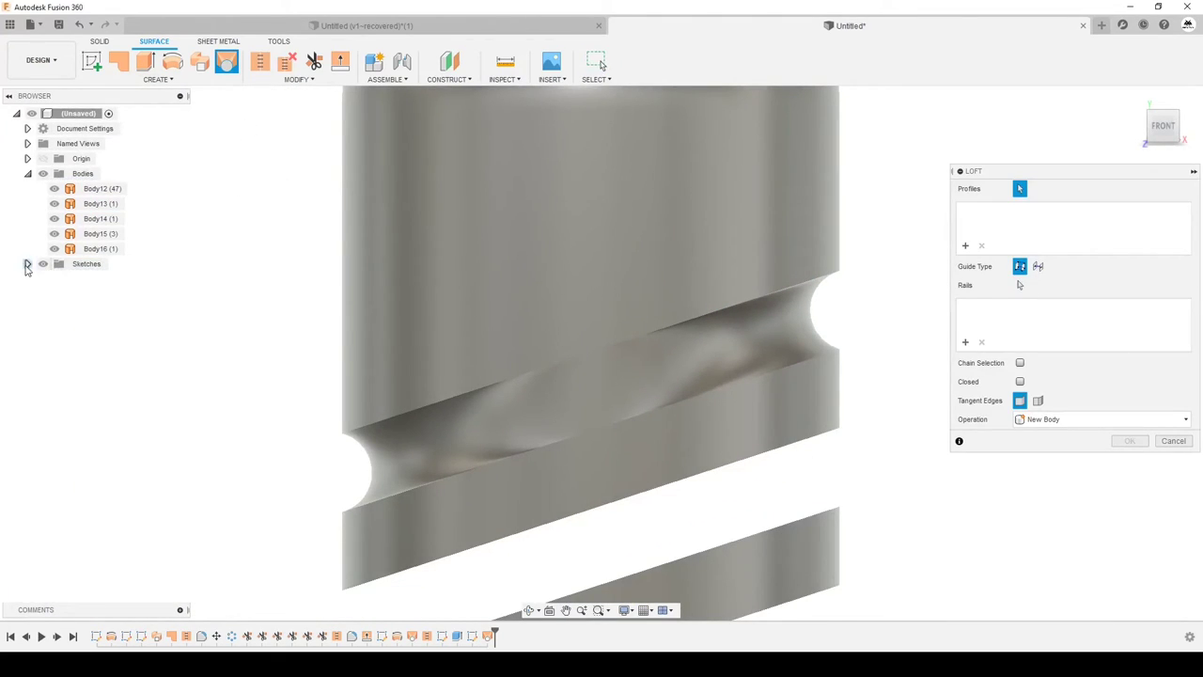
Loft the next stripe gap between its two edge loops with Sketch6 shown
left_click(54, 354)
scroll(414, 291, "down", 3)
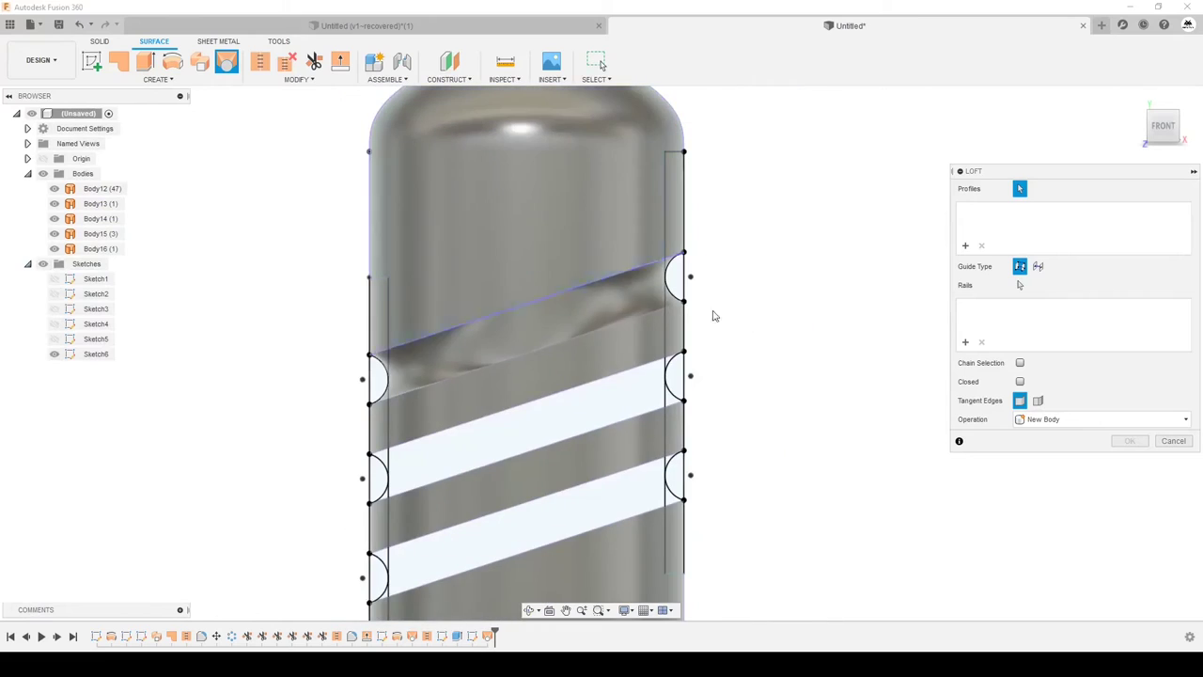
middle_click_drag(623, 364, 705, 395, "shift")
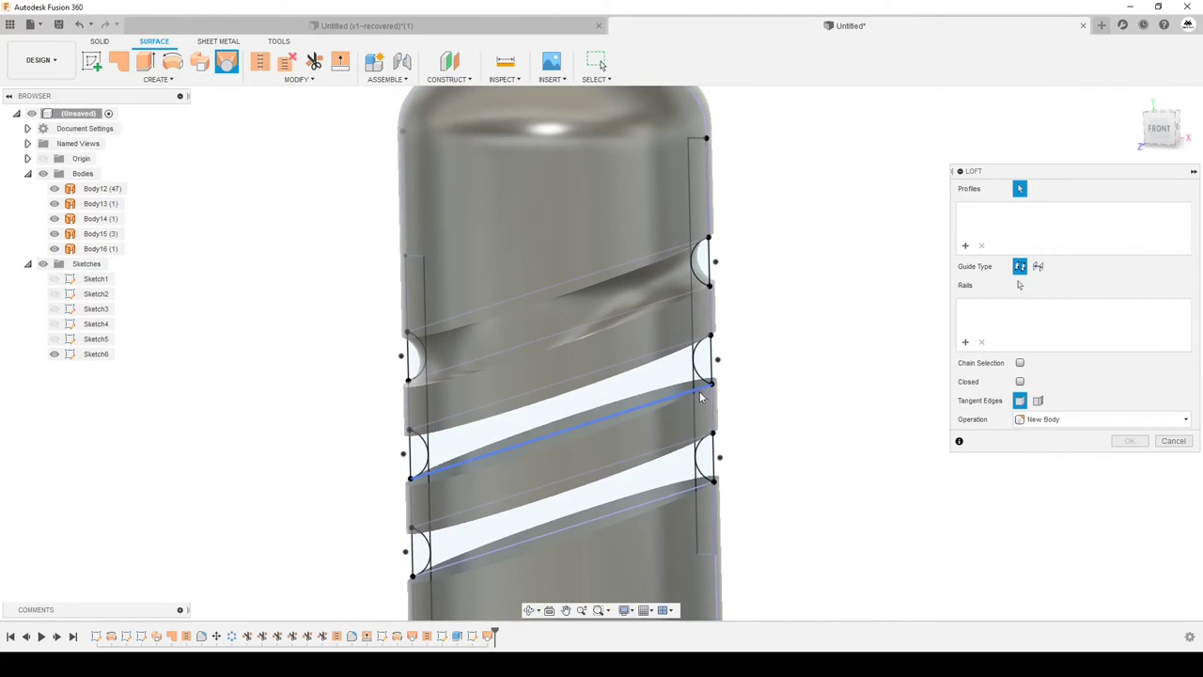
scroll(736, 375, "up", 2)
scroll(731, 377, "up", 2)
left_click(730, 375)
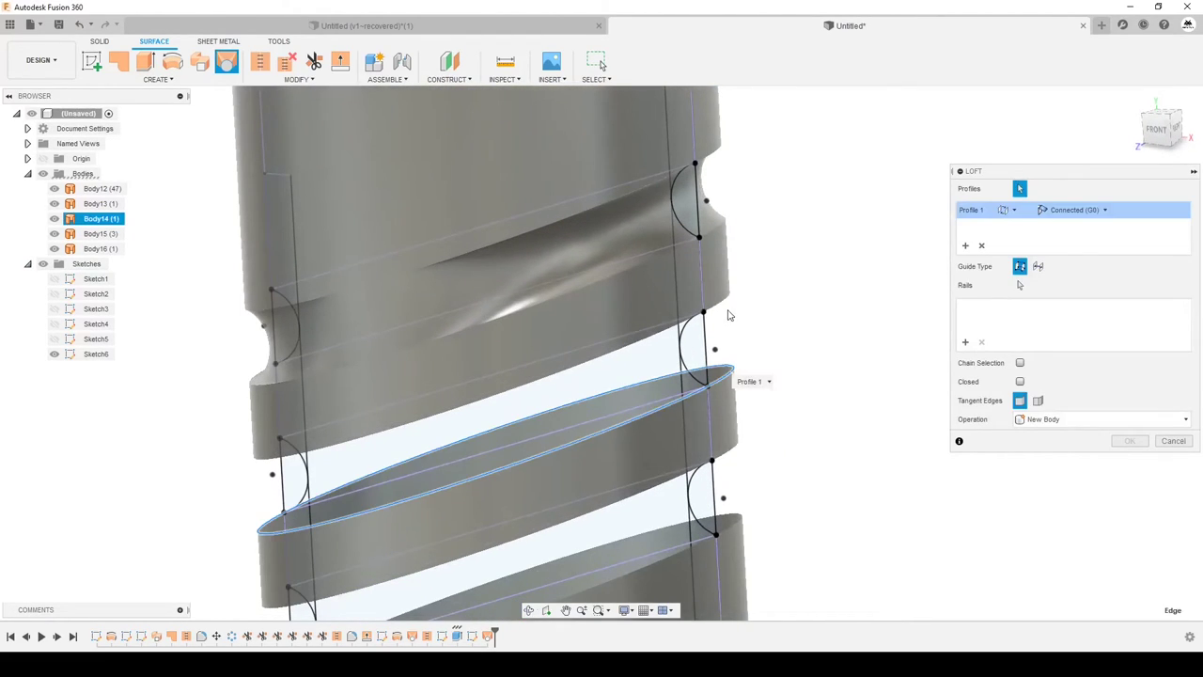
left_click(724, 308)
key("Return")
scroll(369, 274, "down", 3)
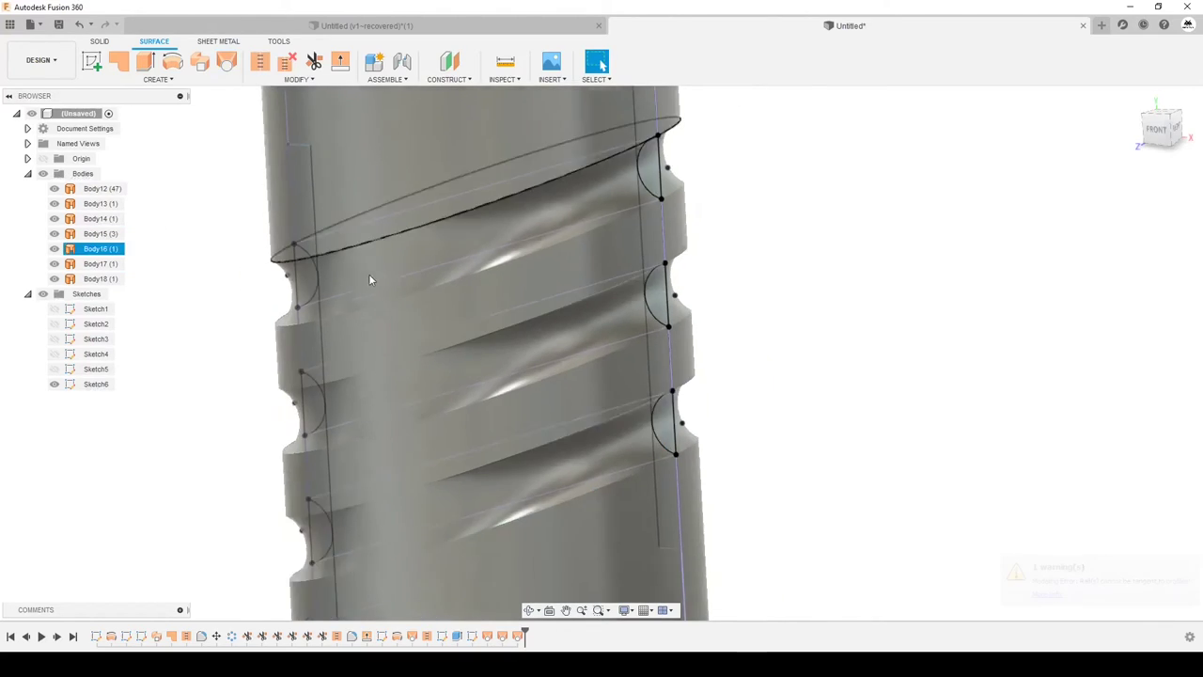
Hide Sketch6 and stitch all seven surface bodies into one body
left_click(53, 384)
scroll(564, 376, "down", 3)
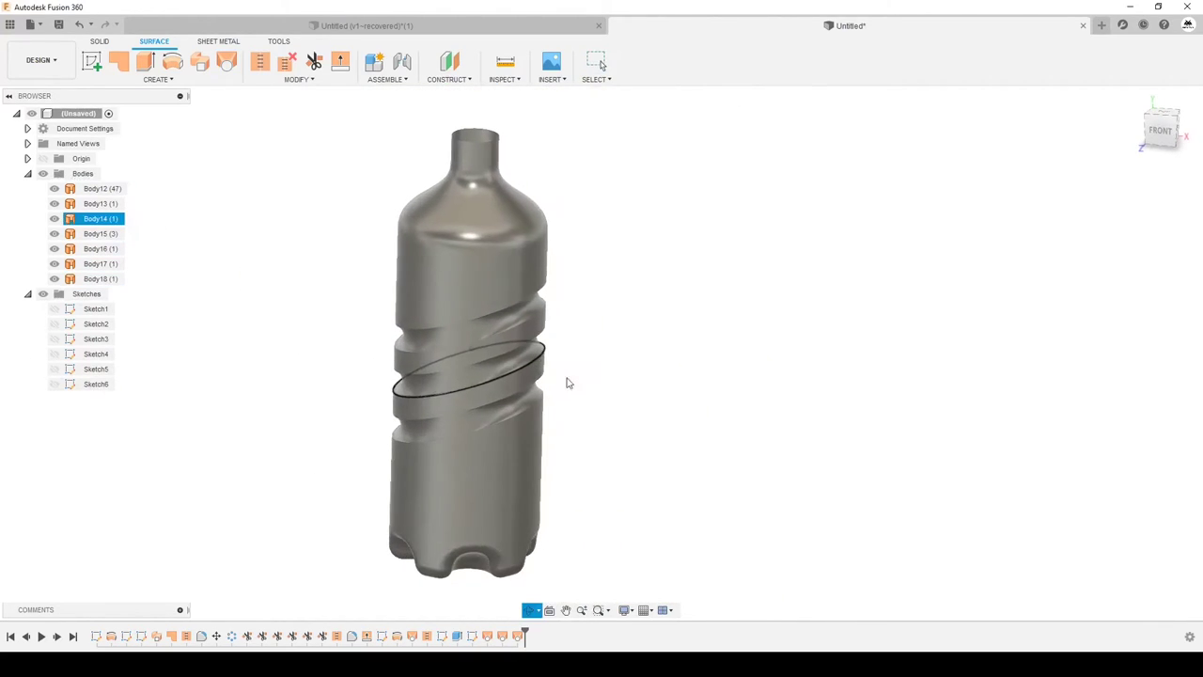
scroll(487, 326, "down", 2)
left_click_drag(436, 322, 379, 160)
left_click(259, 61)
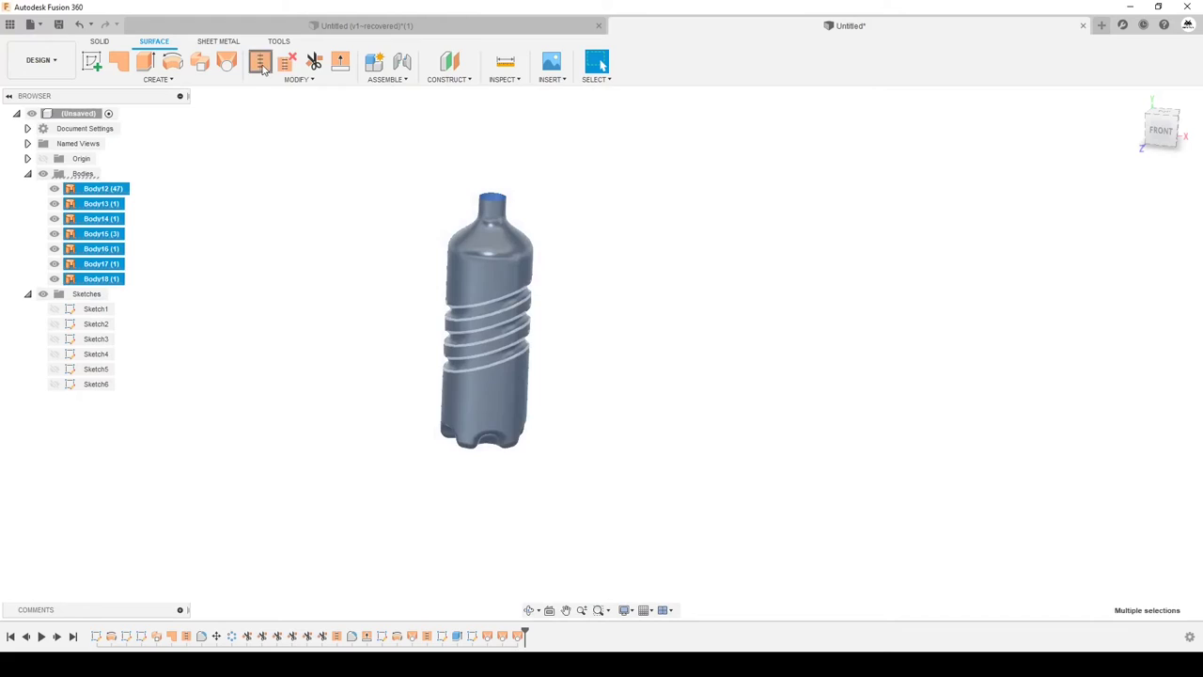
left_click(1125, 389)
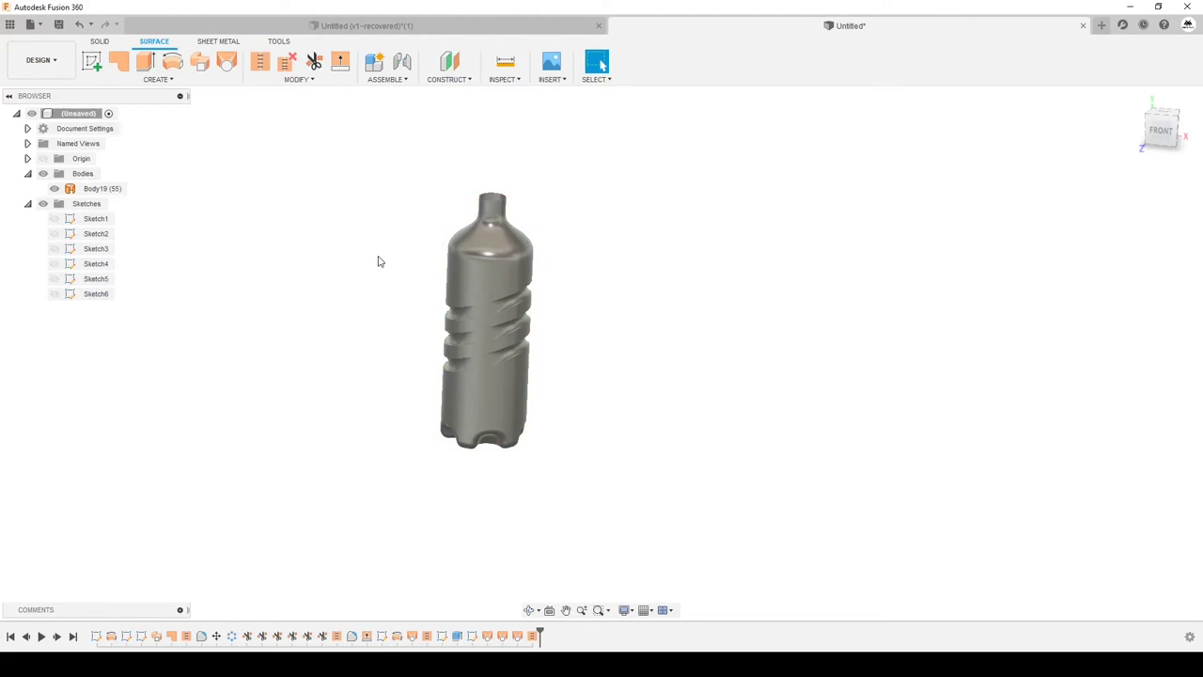
Start a fillet on the first groove edge of the stitched bottle with a 10 mm radius
key("f")
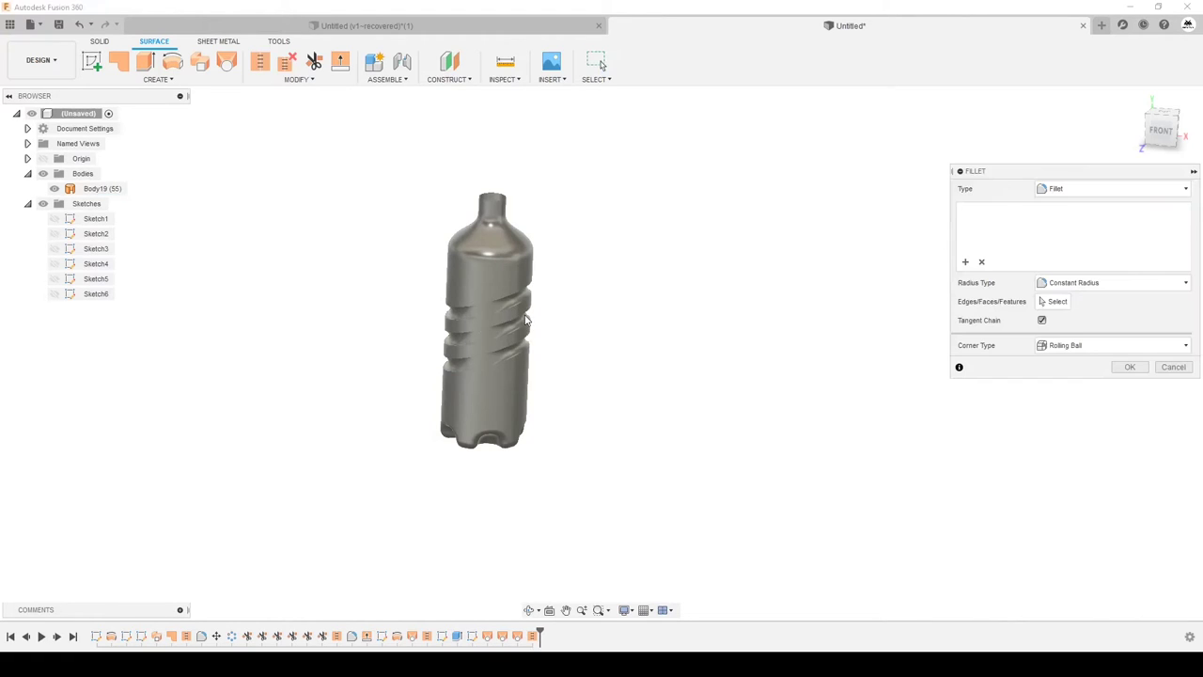
scroll(433, 281, "up", 5)
scroll(535, 266, "up", 2)
scroll(543, 219, "down", 2)
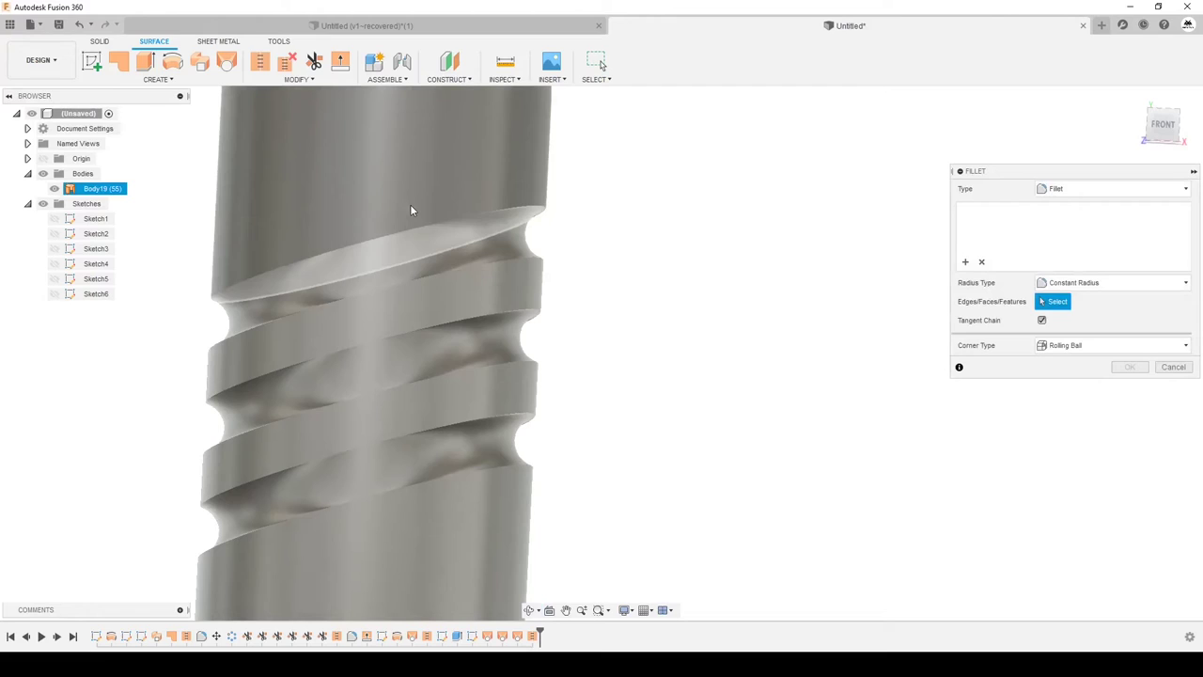
left_click(372, 246)
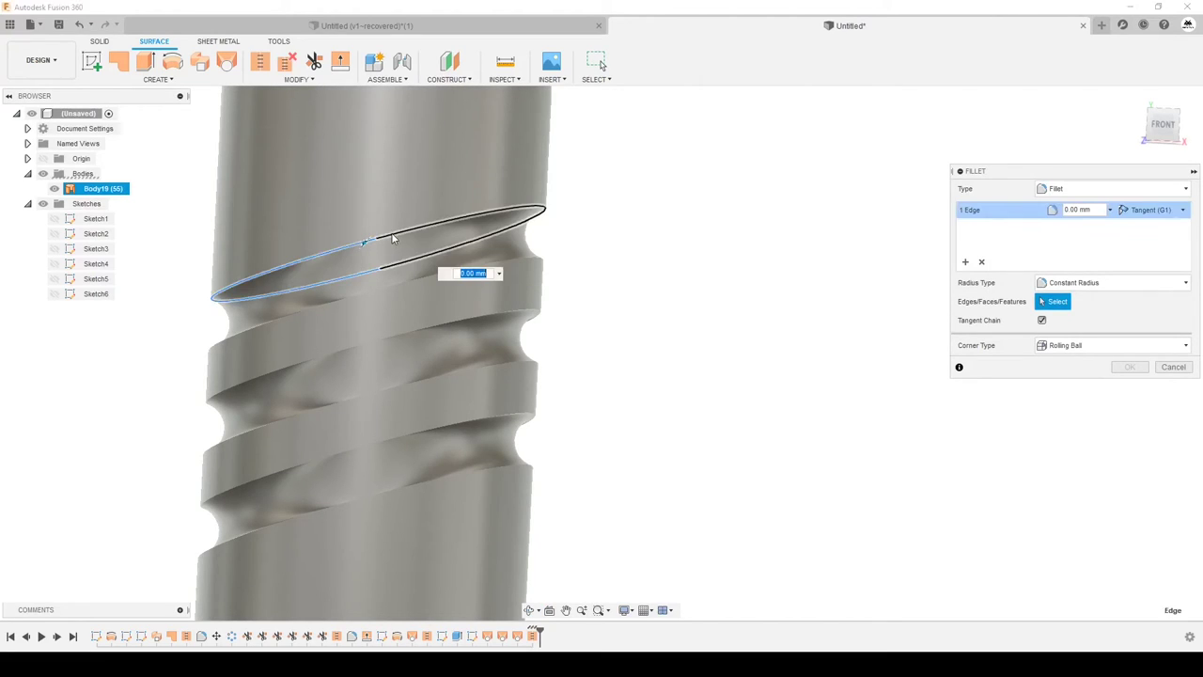
scroll(375, 266, "up", 2)
scroll(373, 239, "up", 2)
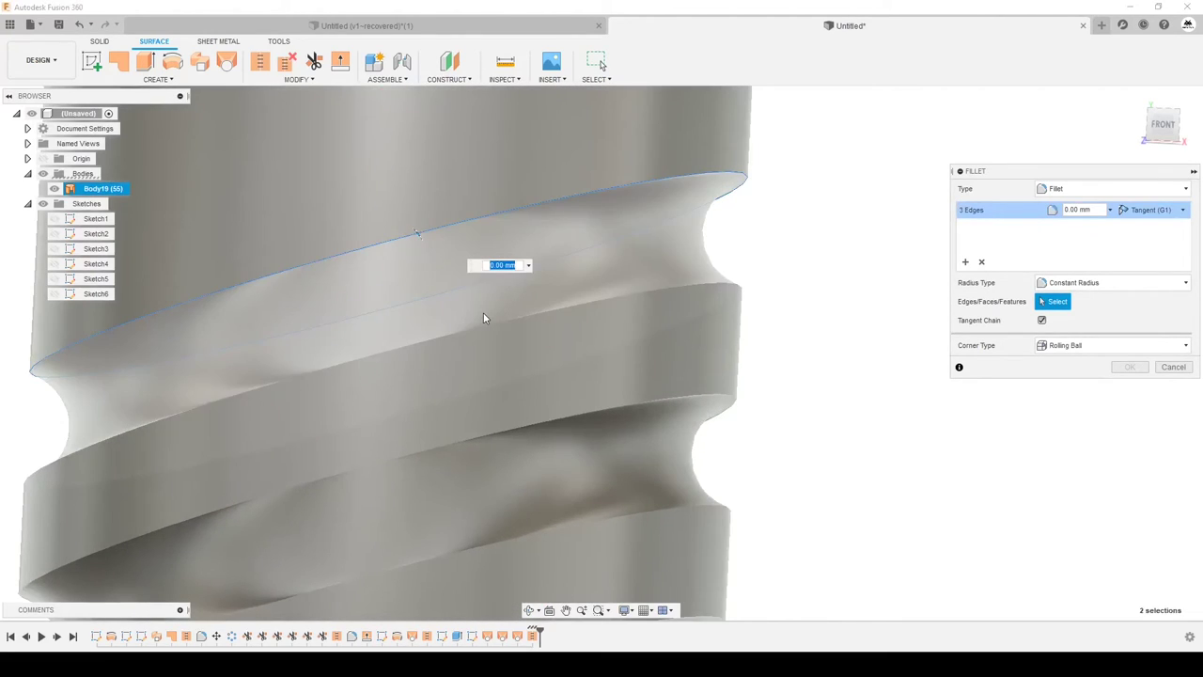
type("10")
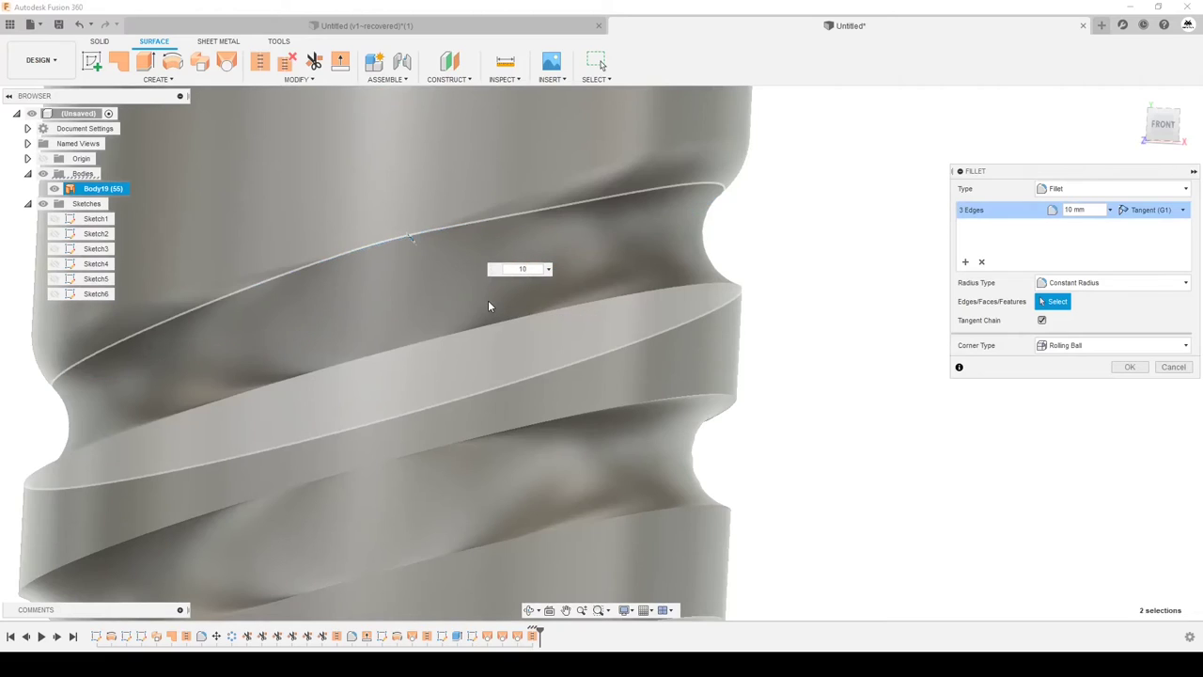
Add the remaining groove edges and apply the 10 mm fillet to all of them
scroll(503, 310, "down", 5)
left_click(537, 328)
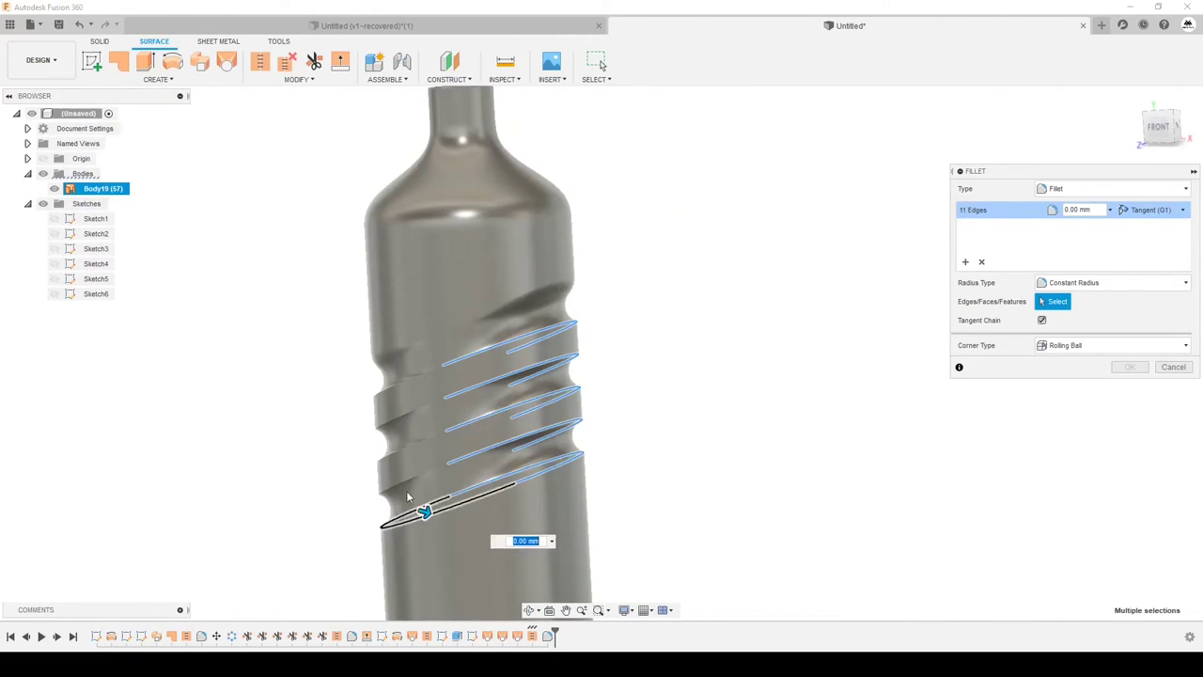
left_click(394, 441)
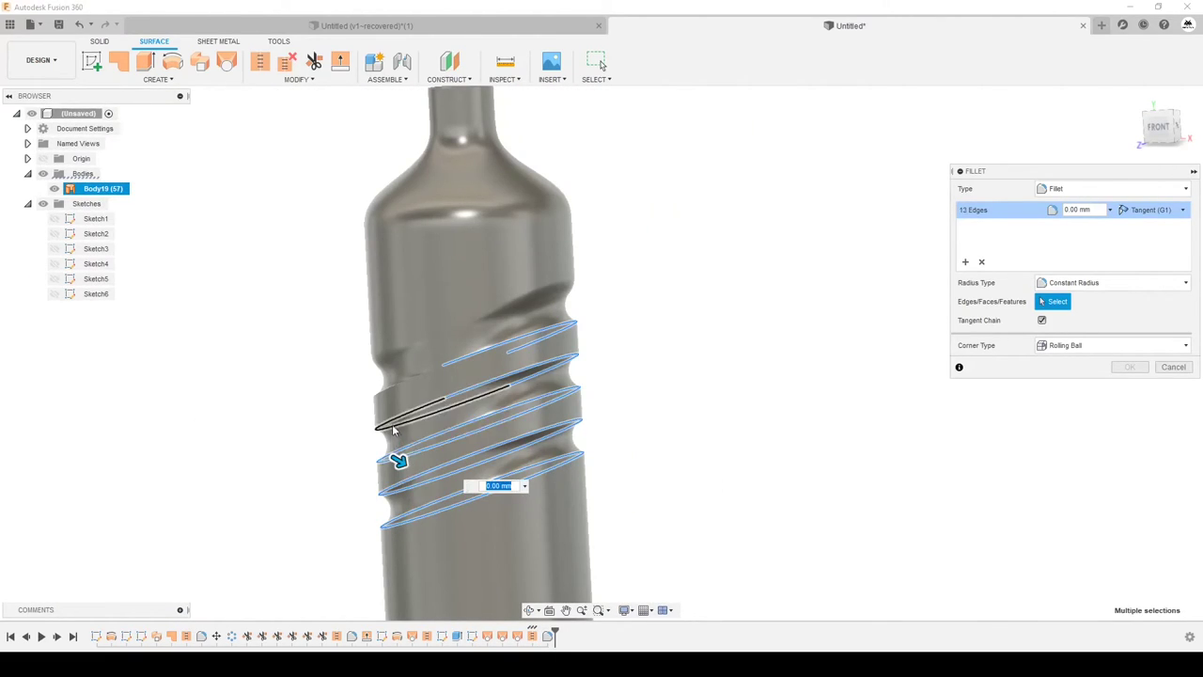
left_click(392, 426)
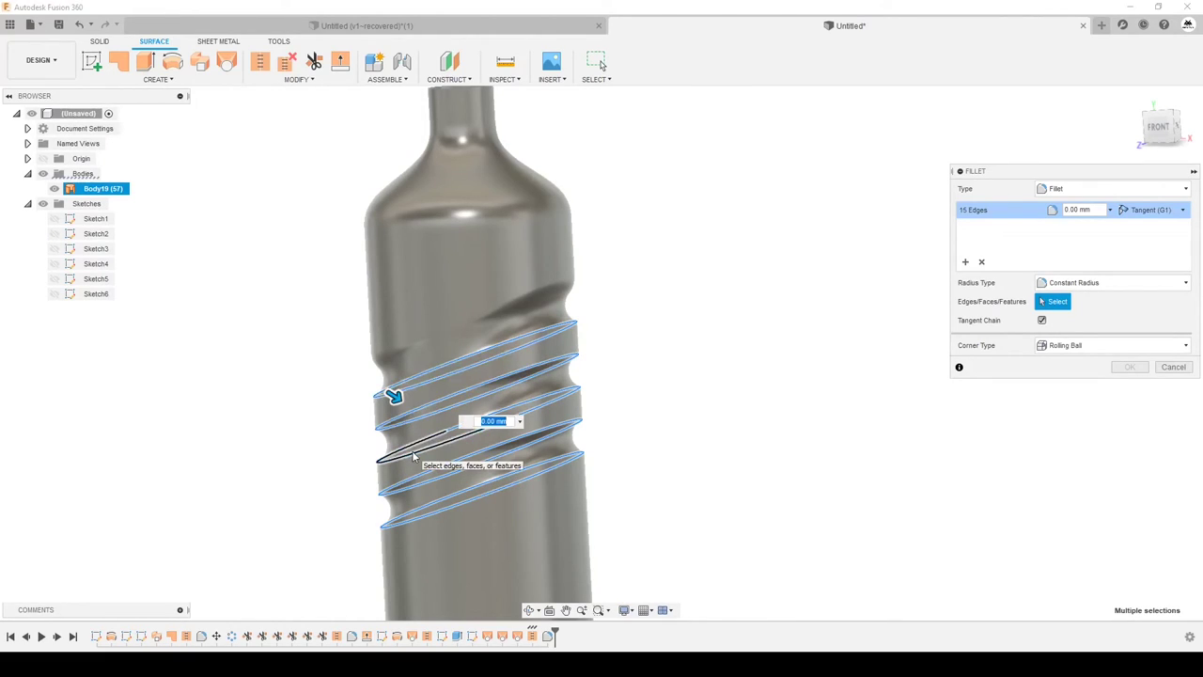
type("10")
key("Return")
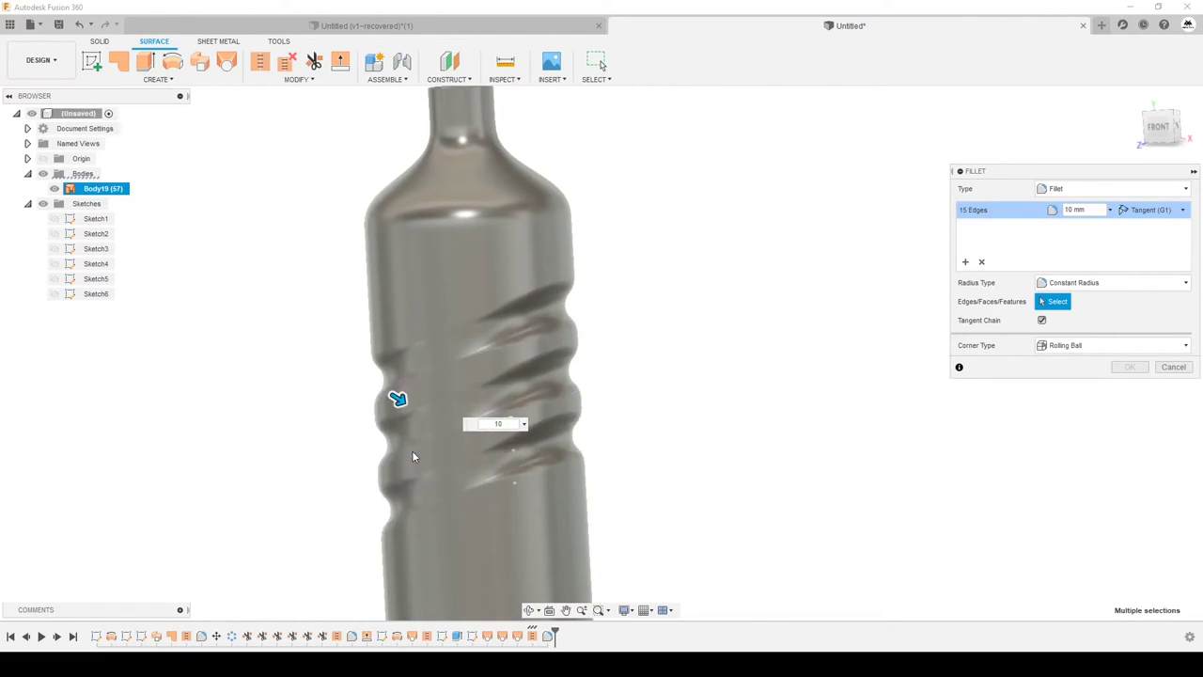
left_click(1129, 366)
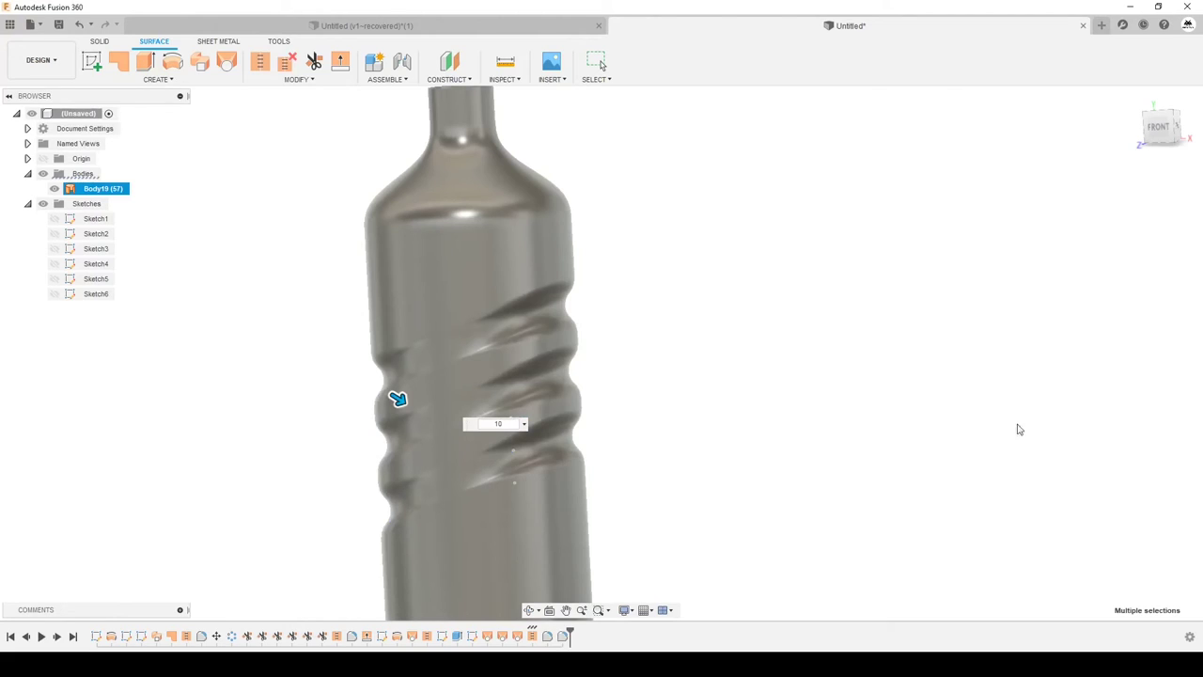
mouse_move(745, 430)
middle_mouse_down("shift")
mouse_move(685, 416)
mouse_move(642, 424)
mouse_move(762, 411)
mouse_move(806, 383)
mouse_move(494, 419)
middle_mouse_up("shift")
Inspect the filleted grooves from the front and left, and the base from below
left_click(494, 419)
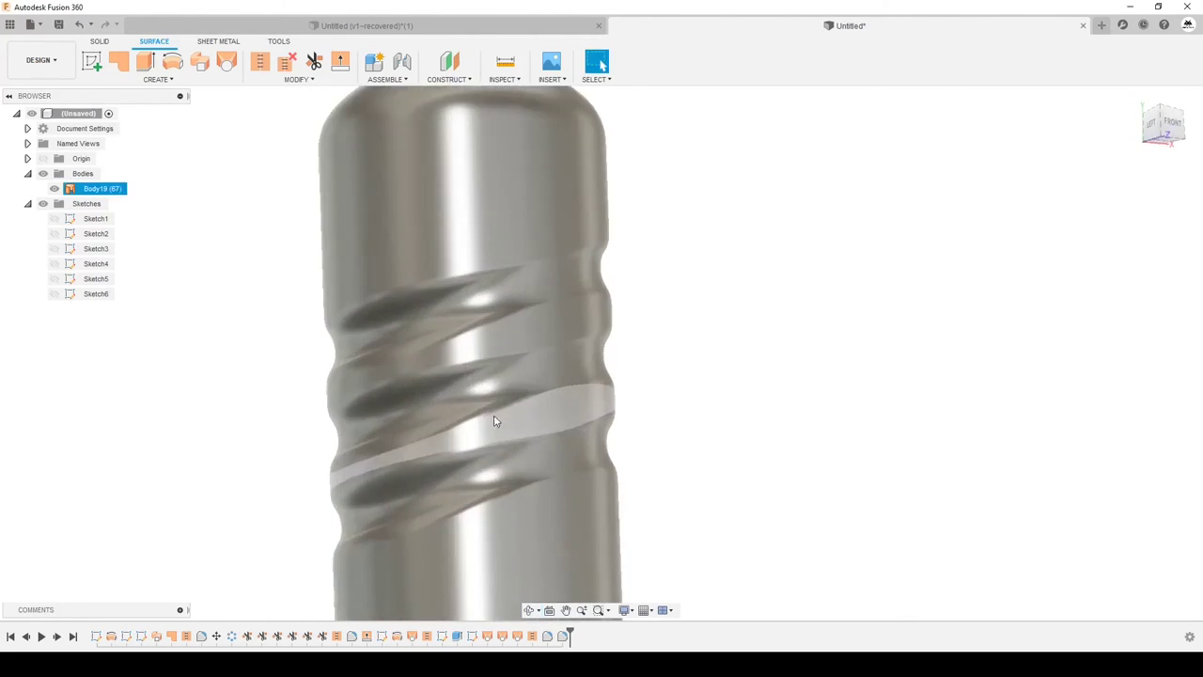
mouse_move(403, 301)
middle_mouse_down("shift")
mouse_move(372, 303)
mouse_move(392, 327)
mouse_move(707, 242)
middle_mouse_up("shift")
mouse_move(594, 234)
middle_mouse_down("shift")
mouse_move(647, 223)
mouse_move(596, 280)
mouse_move(608, 256)
middle_mouse_up("shift")
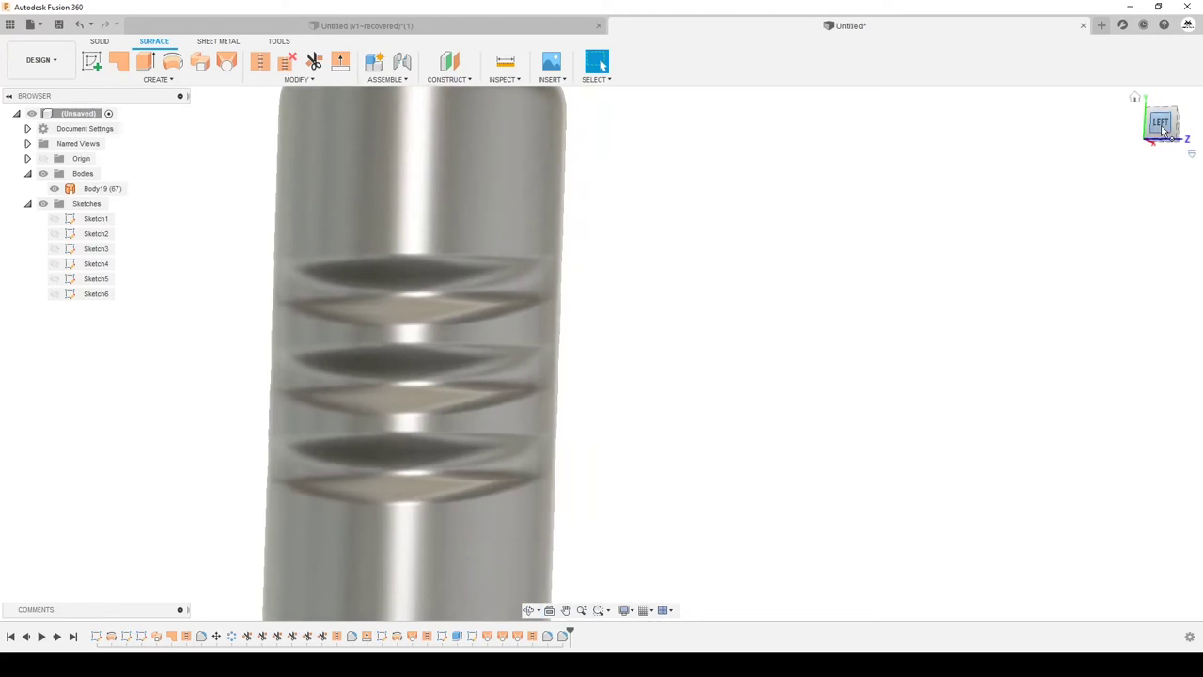
left_click(1161, 127)
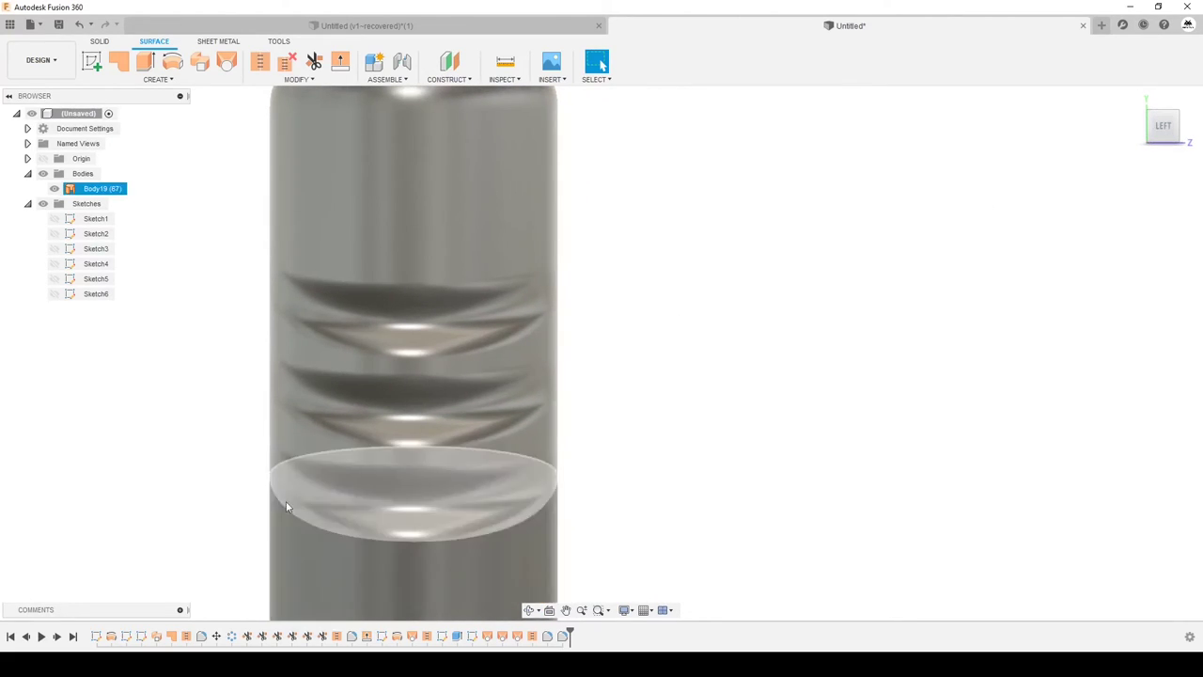
scroll(414, 271, "down", 4)
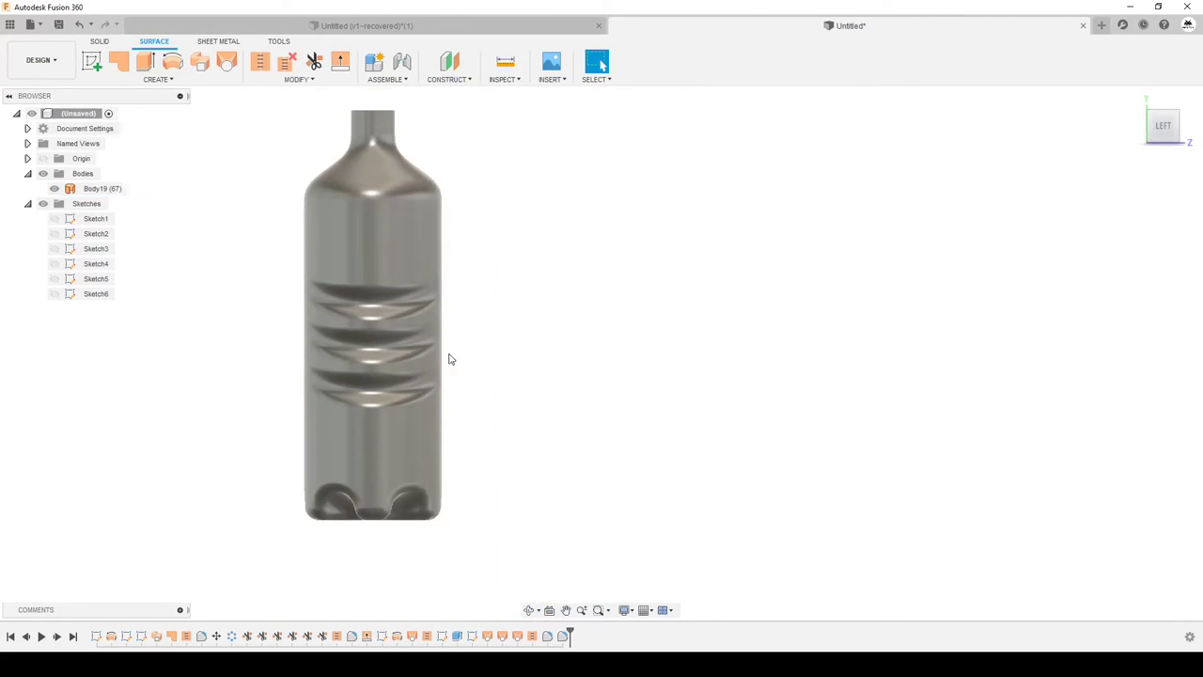
mouse_move(467, 459)
middle_mouse_down("shift")
mouse_move(414, 242)
mouse_move(395, 248)
middle_mouse_up("shift")
scroll(396, 248, "up", 3)
scroll(396, 248, "up", 2)
scroll(349, 190, "up", 2)
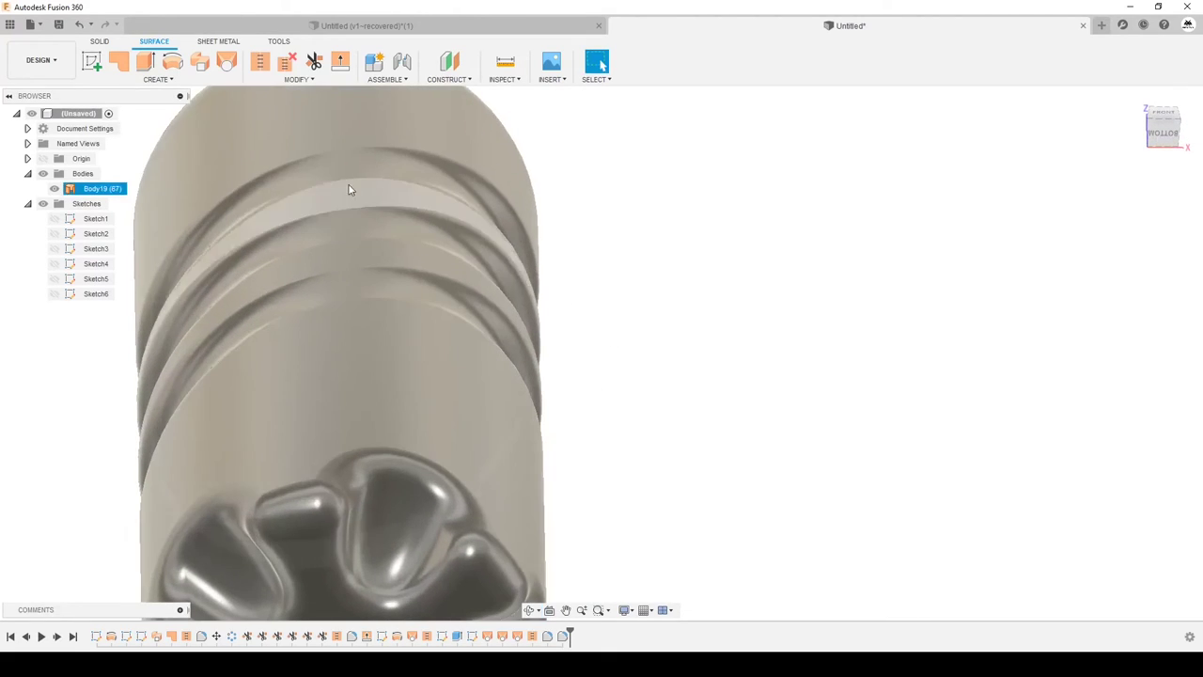
scroll(655, 379, "down", 5)
mouse_move(656, 378)
middle_mouse_down("shift")
mouse_move(687, 333)
mouse_move(679, 362)
middle_mouse_up("shift")
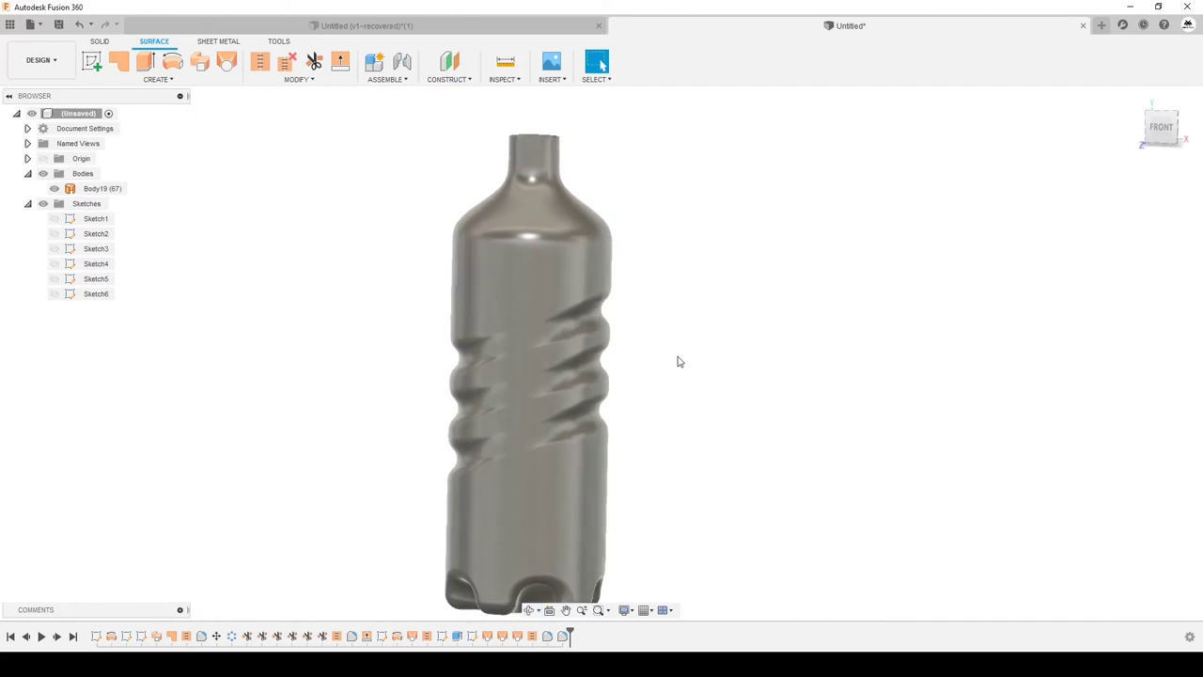
scroll(678, 362, "down", 1)
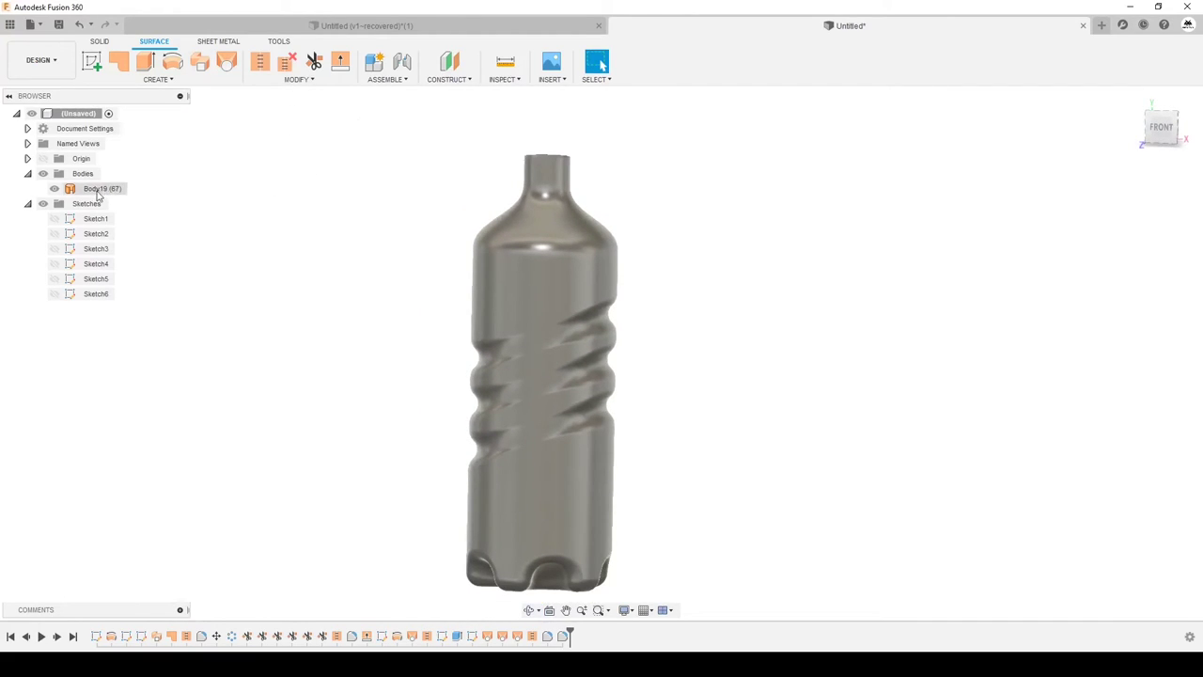
Begin a Thicken operation on the bottle surface
left_click(172, 80)
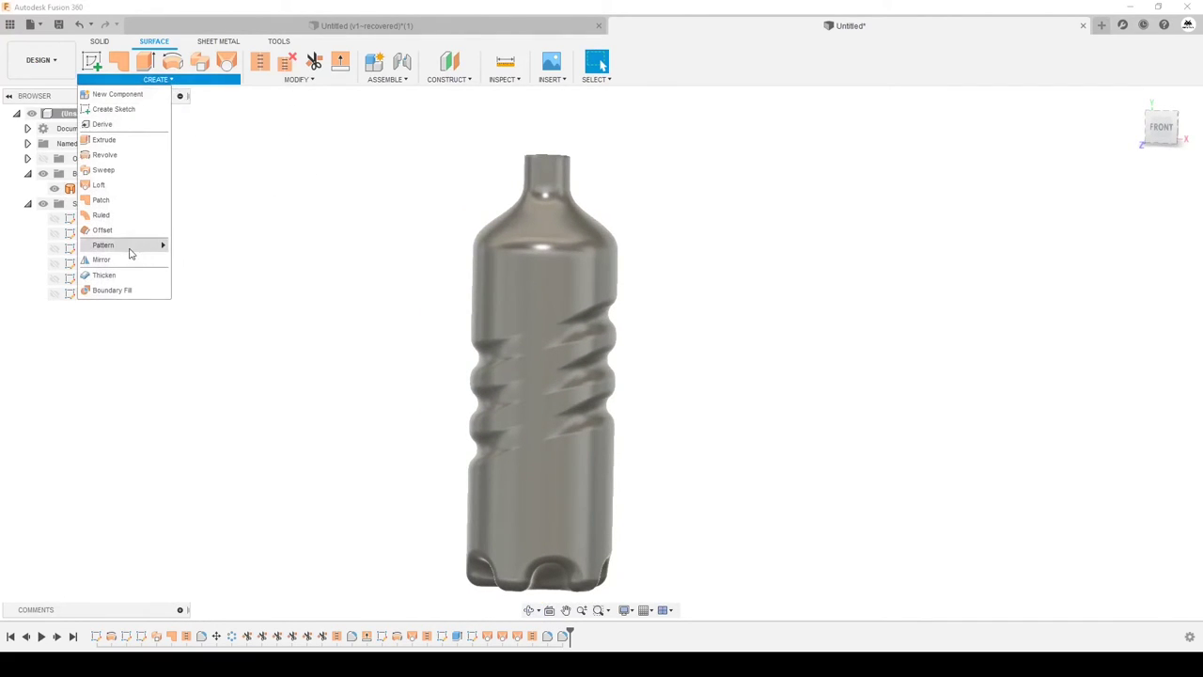
left_click(118, 277)
left_click(522, 294)
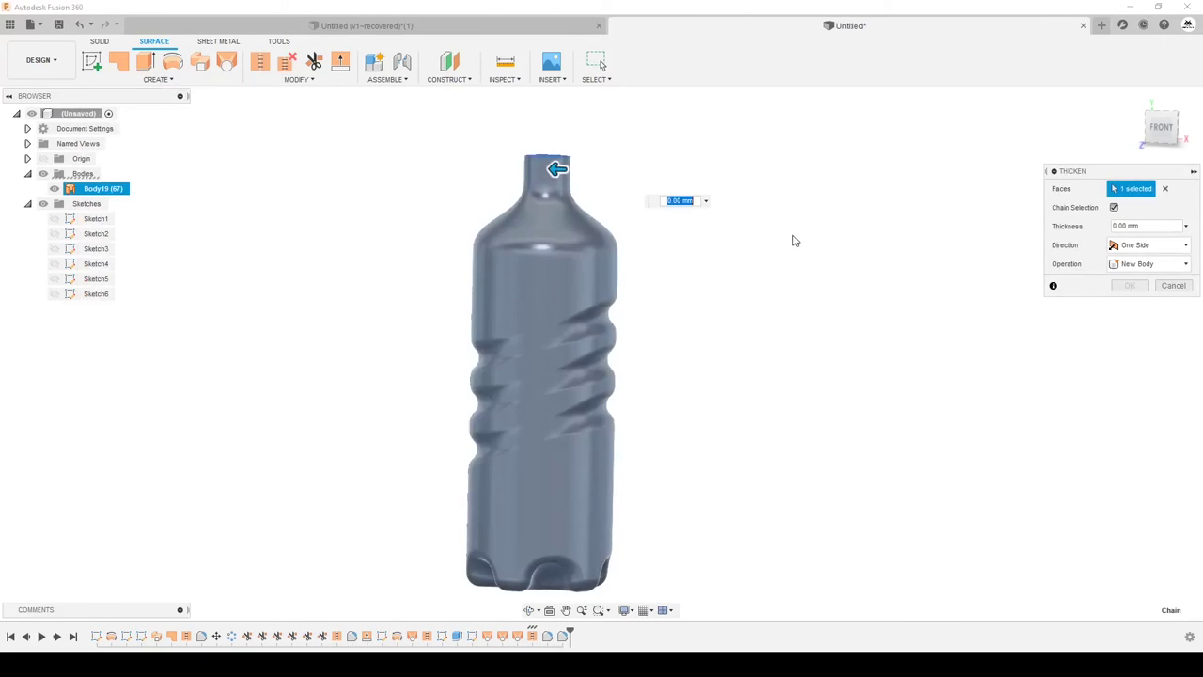
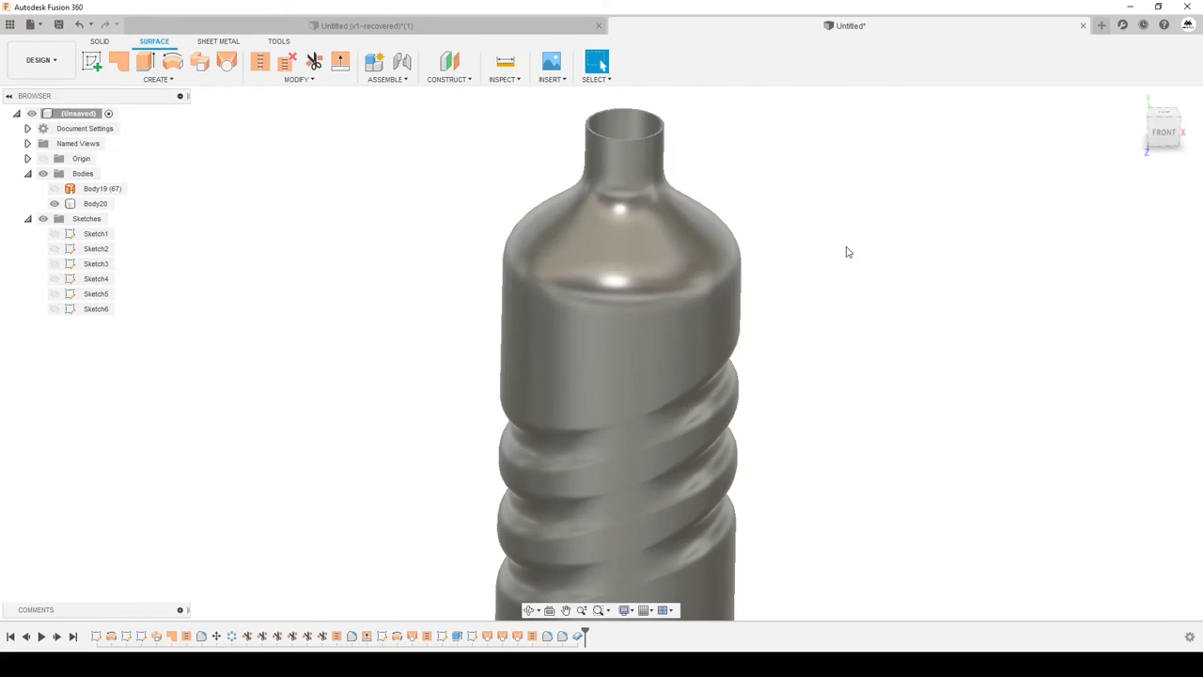
Tilt the bottle view and open the Create menu of the Solid tools
scroll(799, 263, "down", 4)
mouse_move(808, 288)
middle_mouse_down("shift")
mouse_move(827, 226)
mouse_move(825, 250)
mouse_move(736, 252)
mouse_move(822, 272)
middle_mouse_up("shift")
left_click(100, 42)
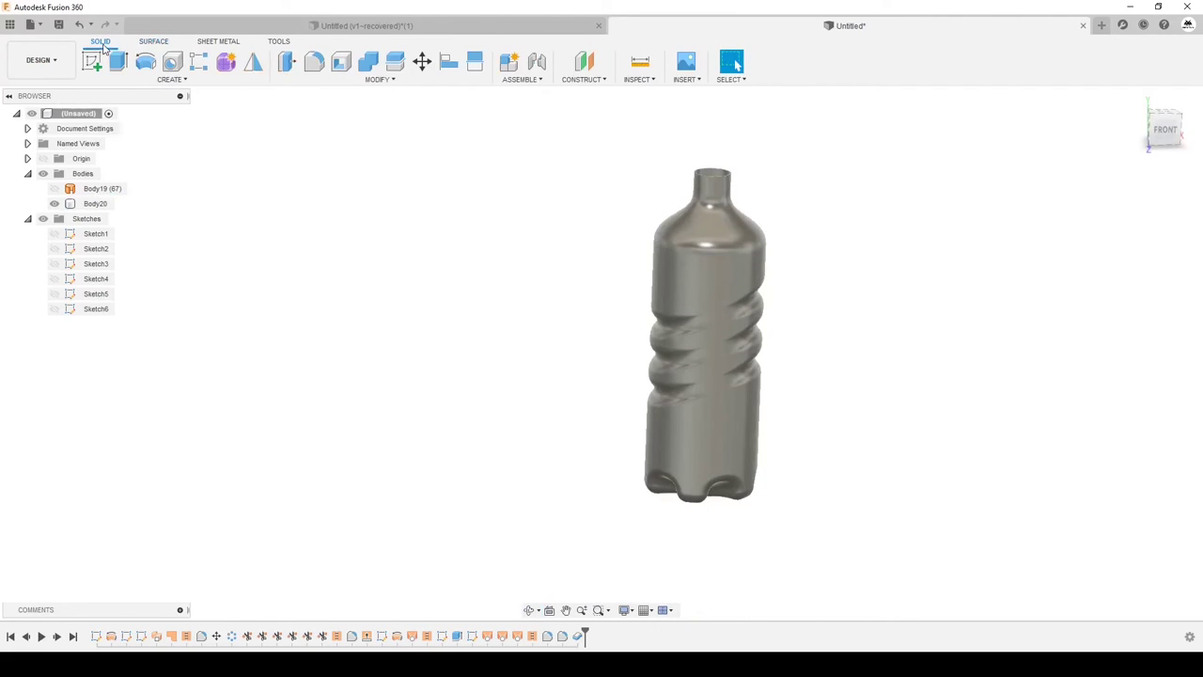
left_click(172, 79)
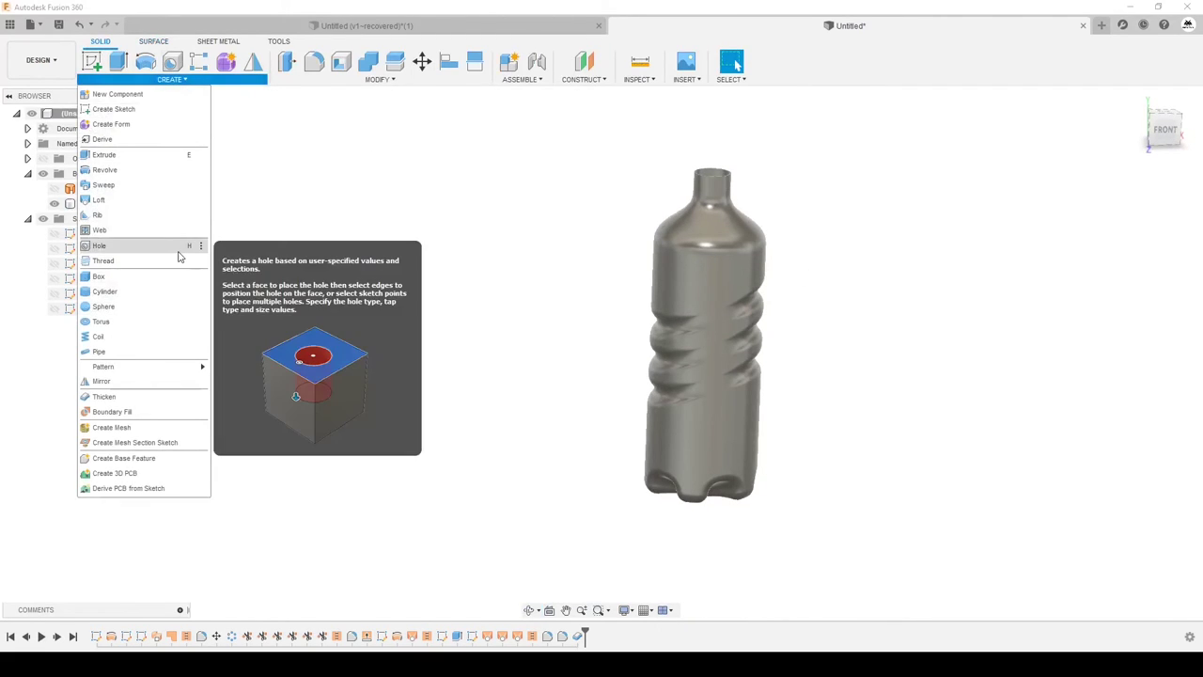
Start a pipe along the bottle's mouth rim edge
left_click(119, 355)
middle_click_drag(758, 156, 1055, 233, "shift")
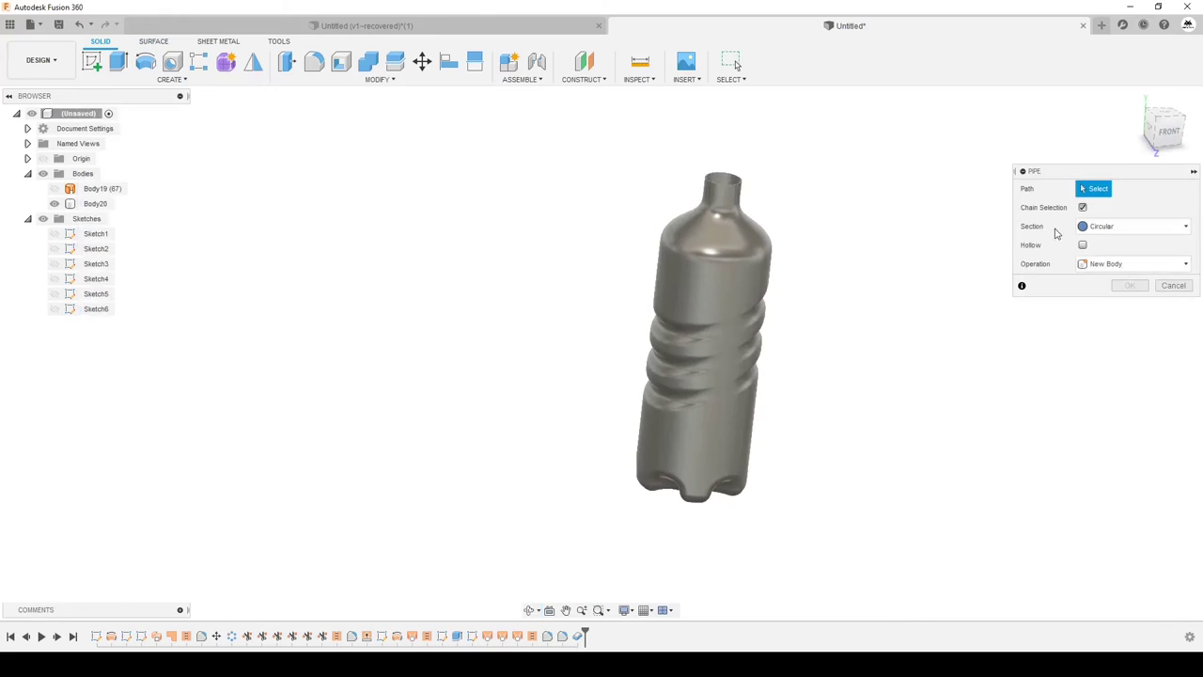
scroll(736, 178, "up", 3)
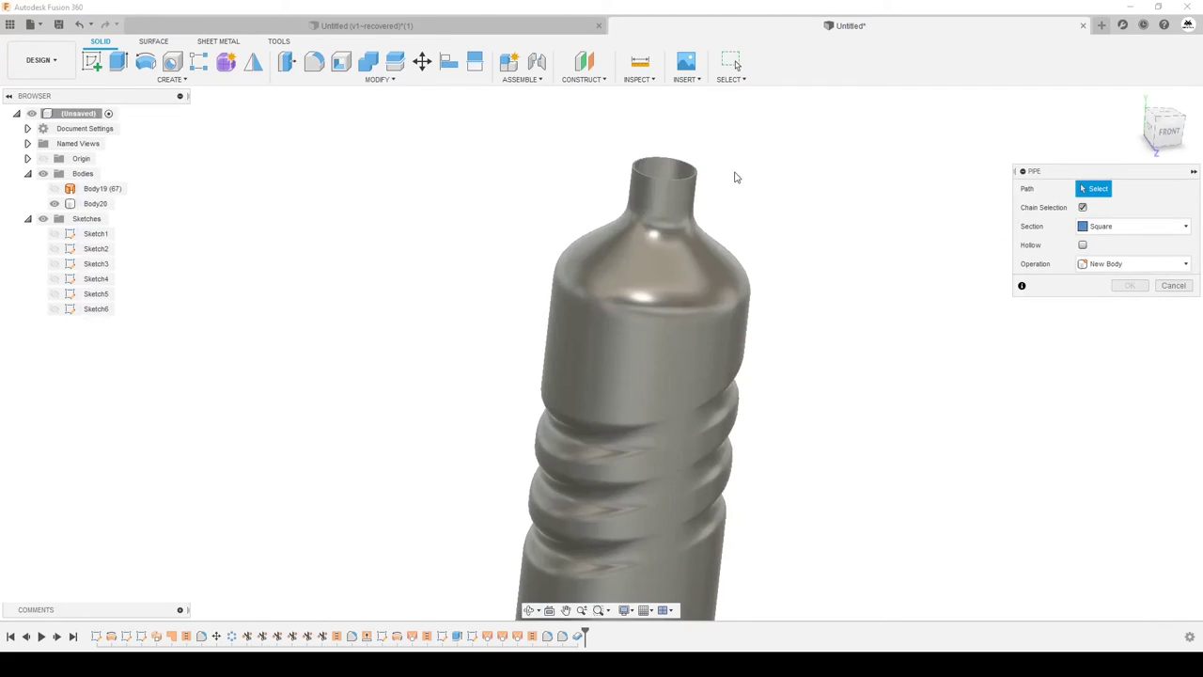
scroll(715, 178, "up", 3)
left_click(685, 178)
Finish the 2 mm square-section pipe as new body Body21 and select it
scroll(644, 172, "up", 3)
middle_click_drag(644, 172, 615, 170, "shift")
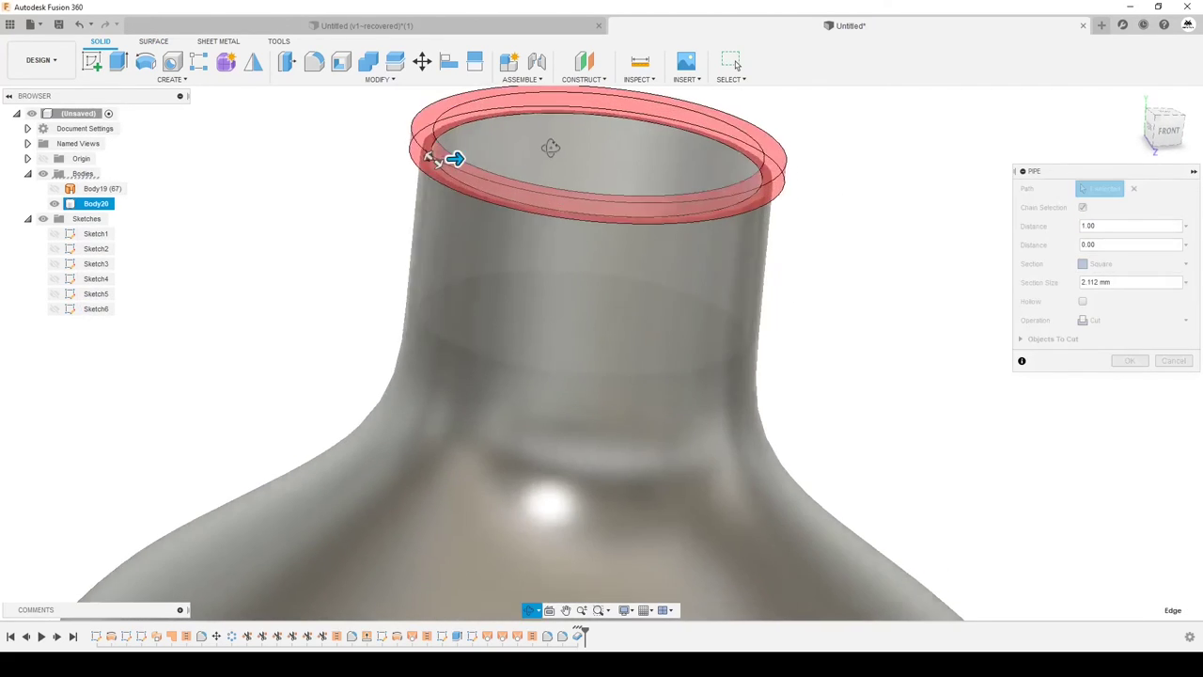
scroll(496, 106, "down", 2)
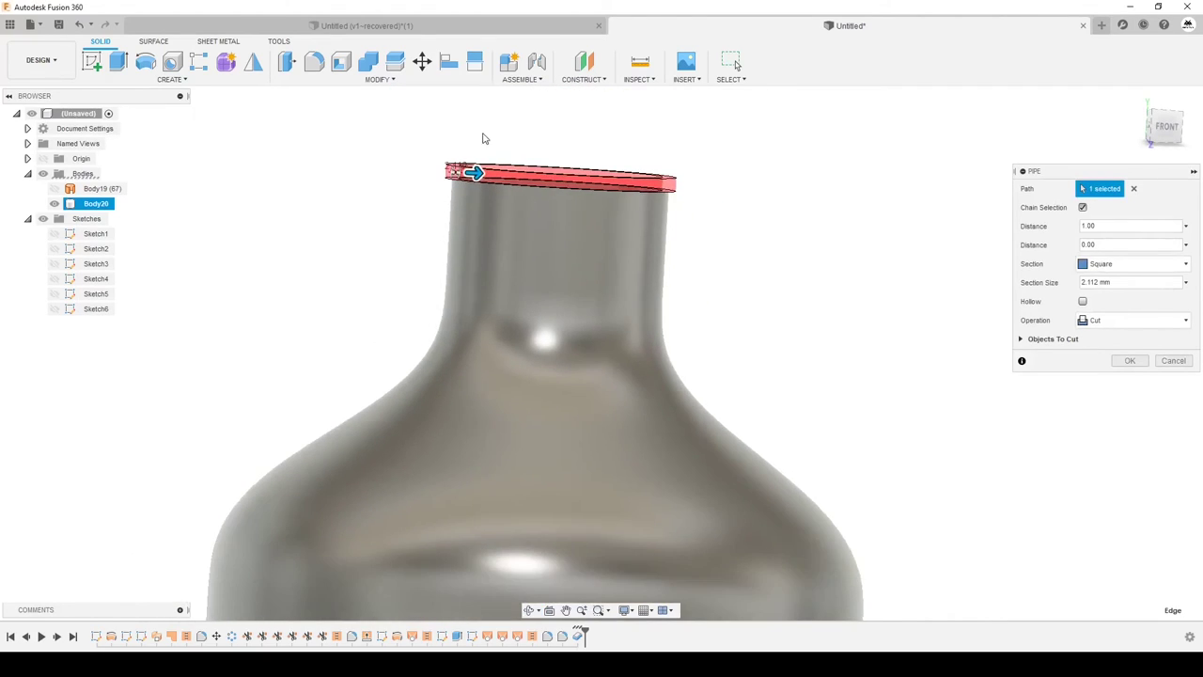
scroll(482, 139, "up", 3)
mouse_move(480, 140)
middle_mouse_down("shift")
mouse_move(464, 148)
mouse_move(462, 176)
middle_mouse_up("shift")
scroll(470, 169, "up", 3)
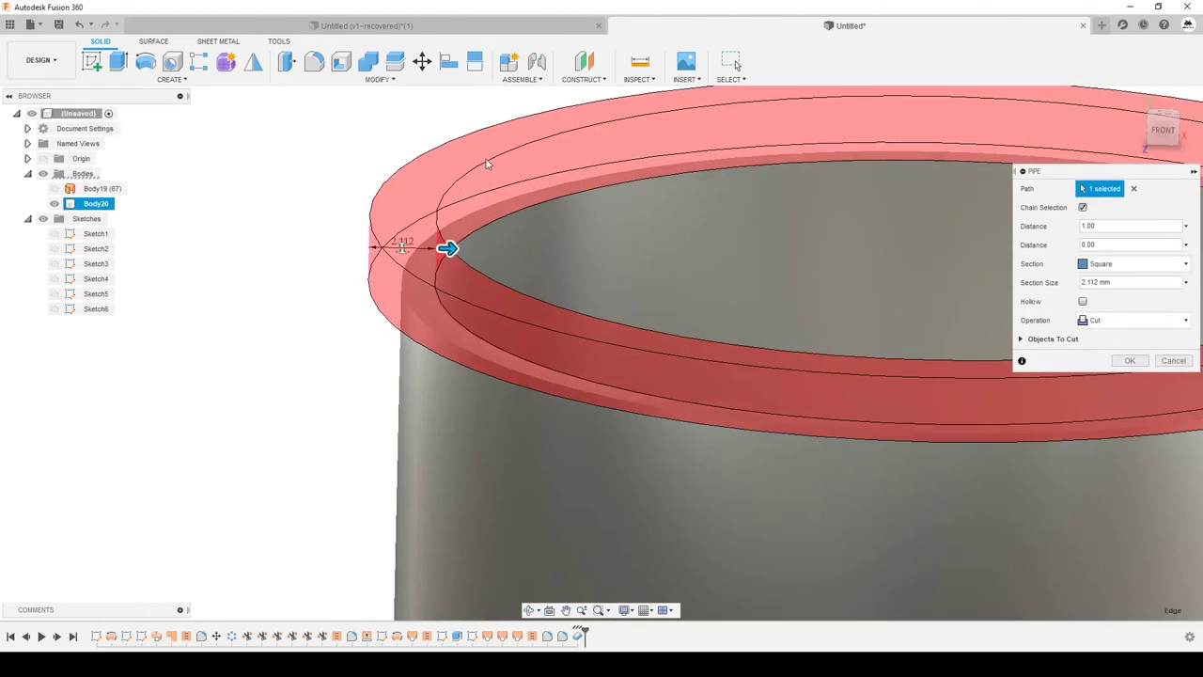
scroll(478, 166, "up", 2)
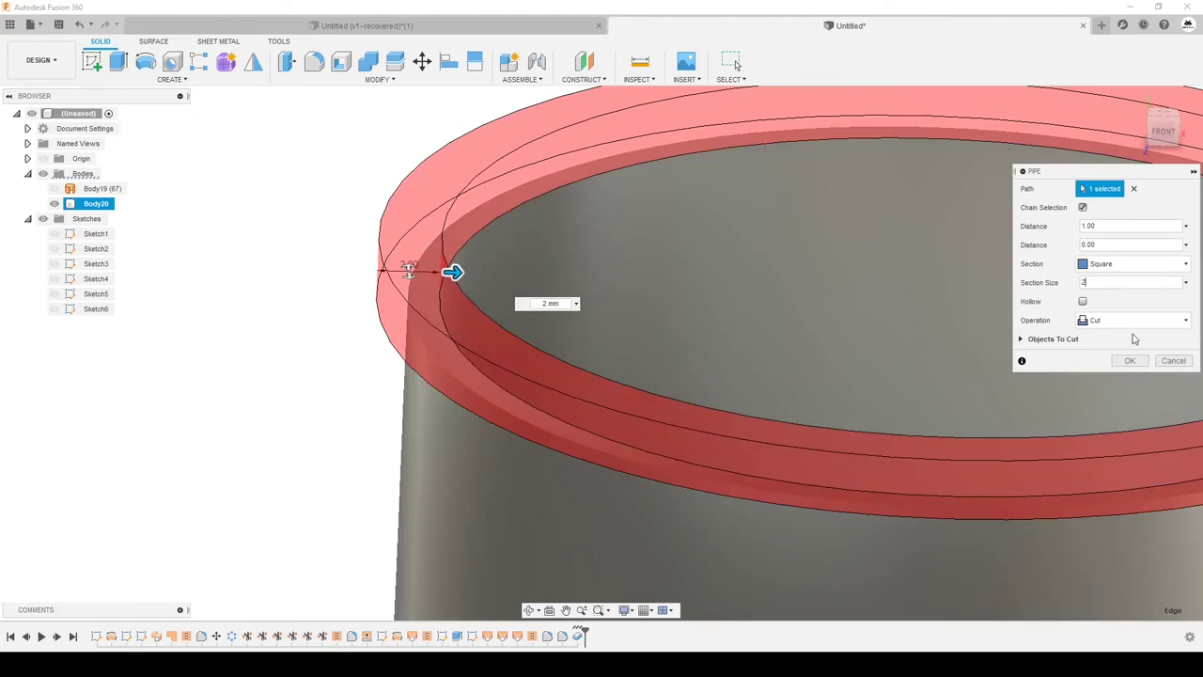
left_click(1106, 382)
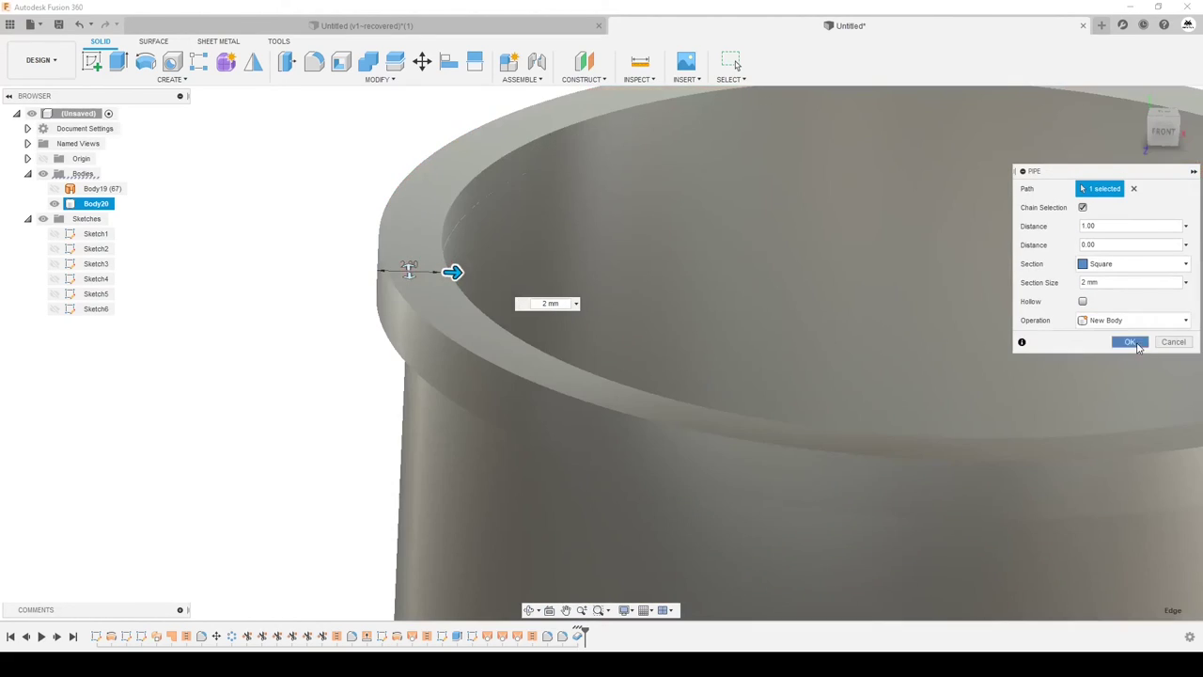
left_click(1135, 342)
left_click(95, 218)
Move Body21 14 mm down the neck and begin joining it to Body20
right_click(95, 218)
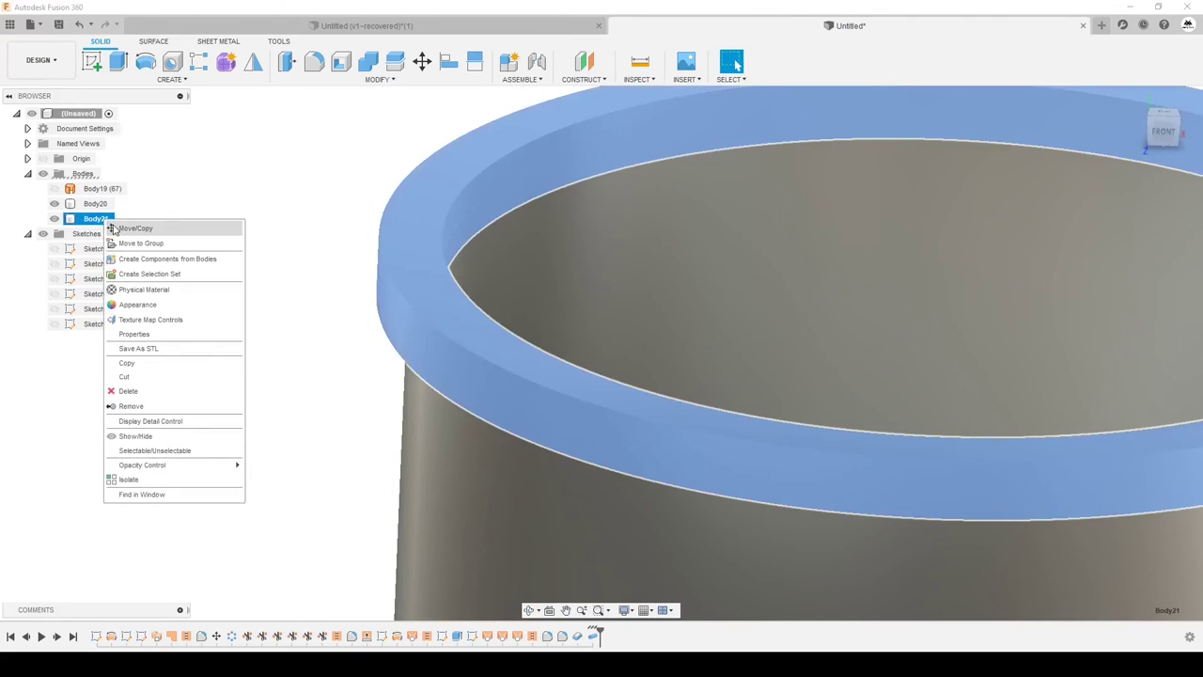
left_click(122, 226)
scroll(423, 218, "down", 3)
middle_click_drag(423, 219, 385, 271, "shift")
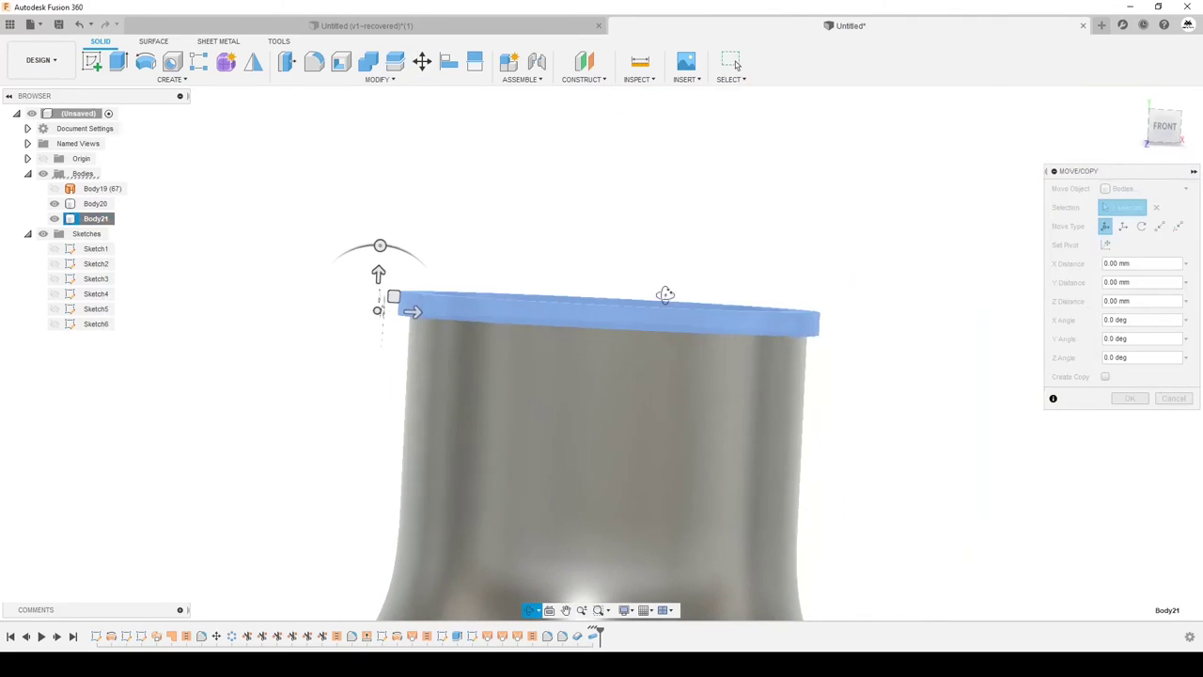
left_click_drag(386, 272, 378, 437)
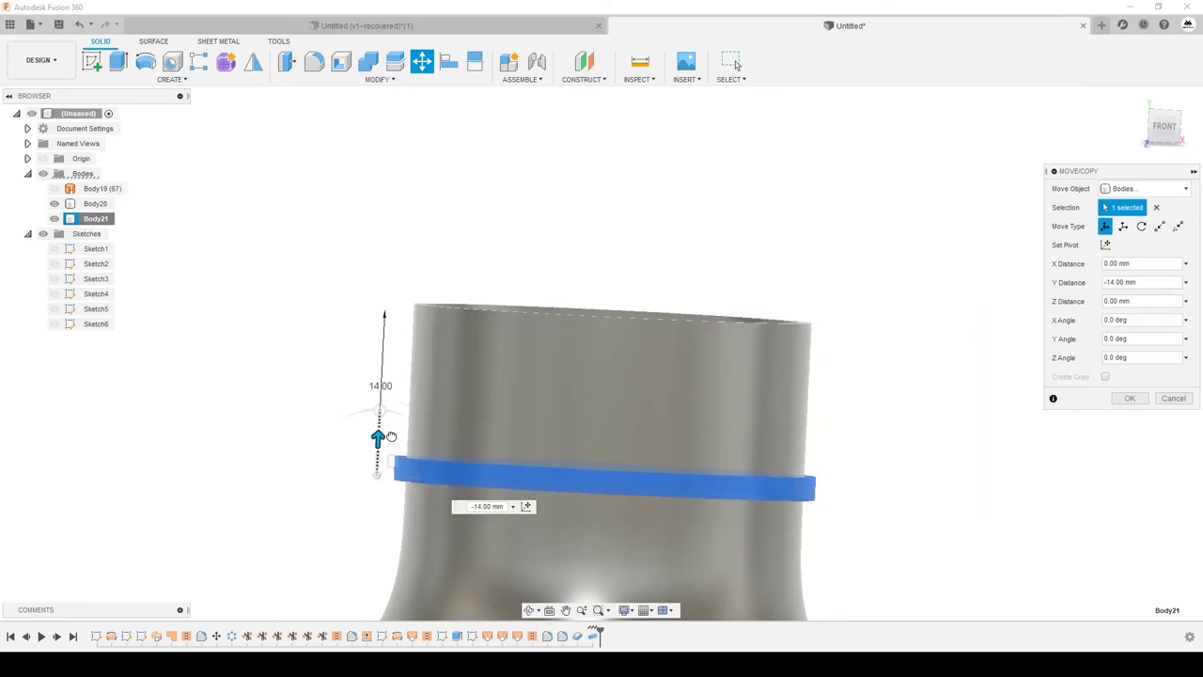
middle_click_drag(379, 337, 1018, 356, "shift")
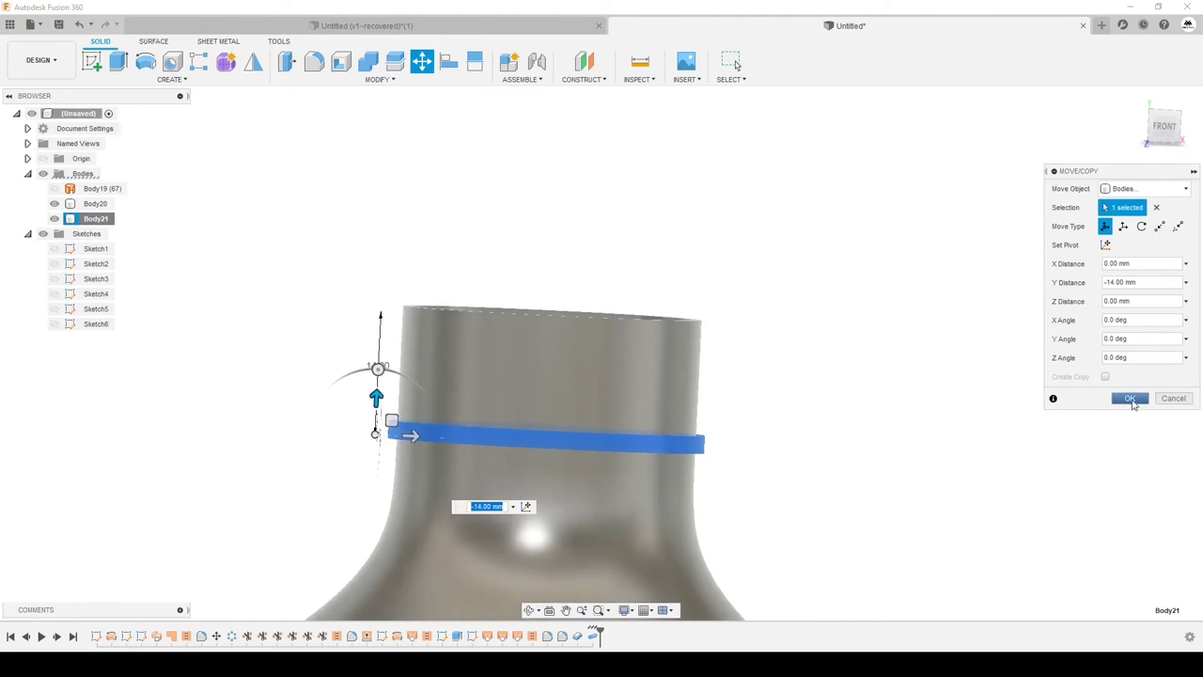
left_click(1129, 399)
left_click(369, 63)
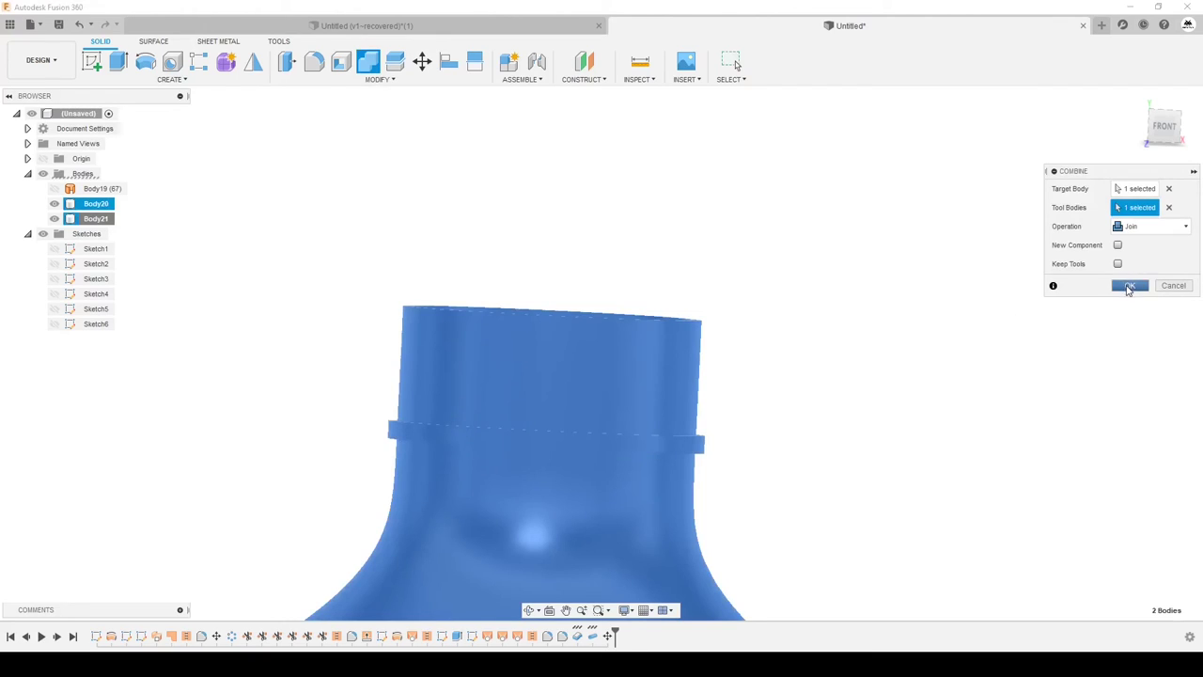
Join the ring into Body20 and offset the ring face by 2 mm with Press Pull
left_click(1128, 287)
left_click(290, 71)
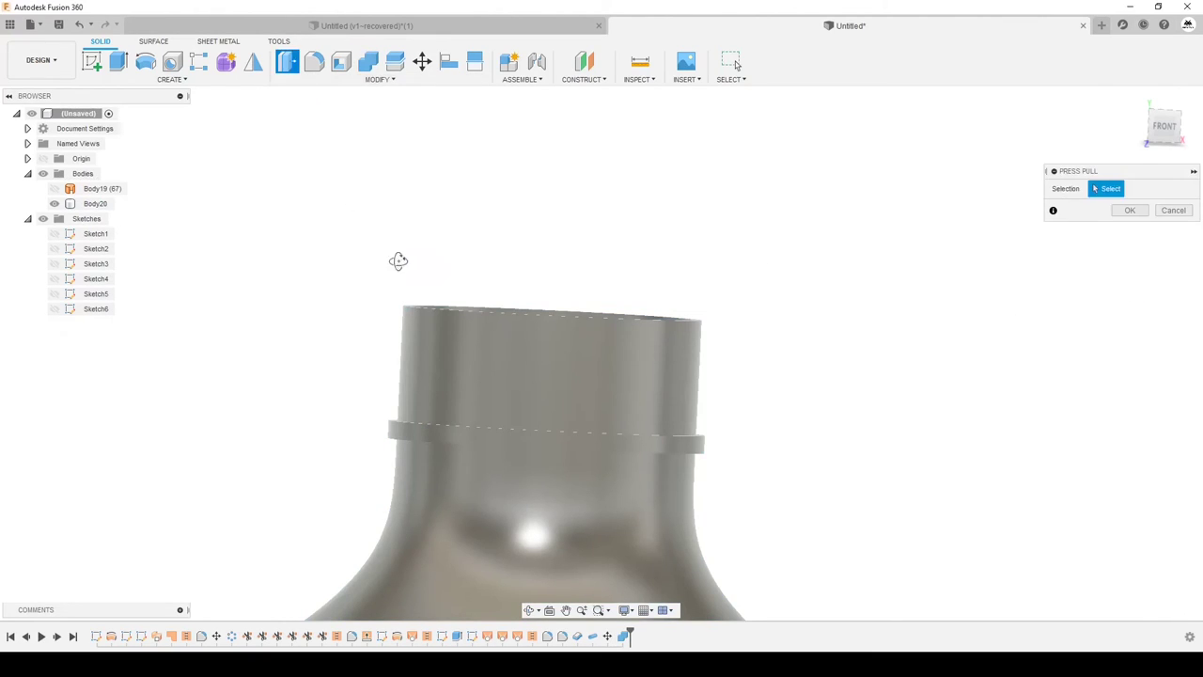
middle_click_drag(398, 260, 422, 382, "shift")
scroll(422, 381, "up", 3)
left_click(422, 382)
middle_click_drag(428, 333, 418, 361, "shift")
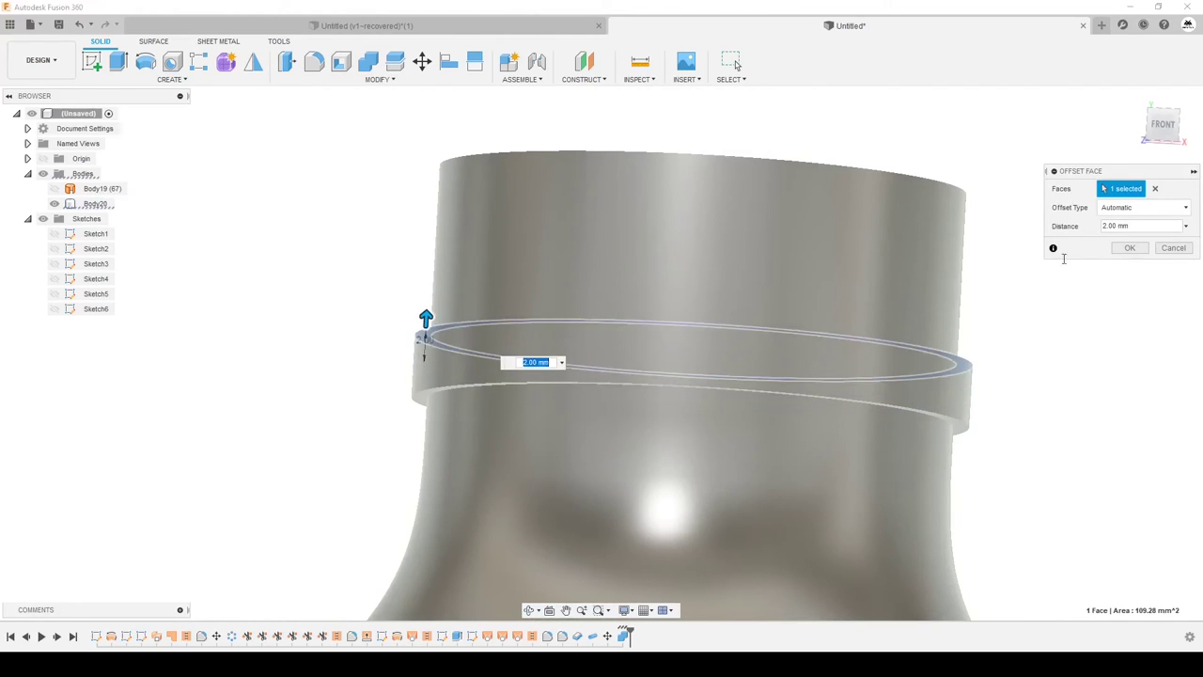
left_click(1129, 248)
Push the ring's outer face outward 1 mm to widen the neck collar
mouse_move(460, 313)
middle_mouse_down("shift")
mouse_move(448, 341)
mouse_move(425, 350)
middle_mouse_up("shift")
left_click(448, 341)
left_click_drag(418, 350, 404, 349)
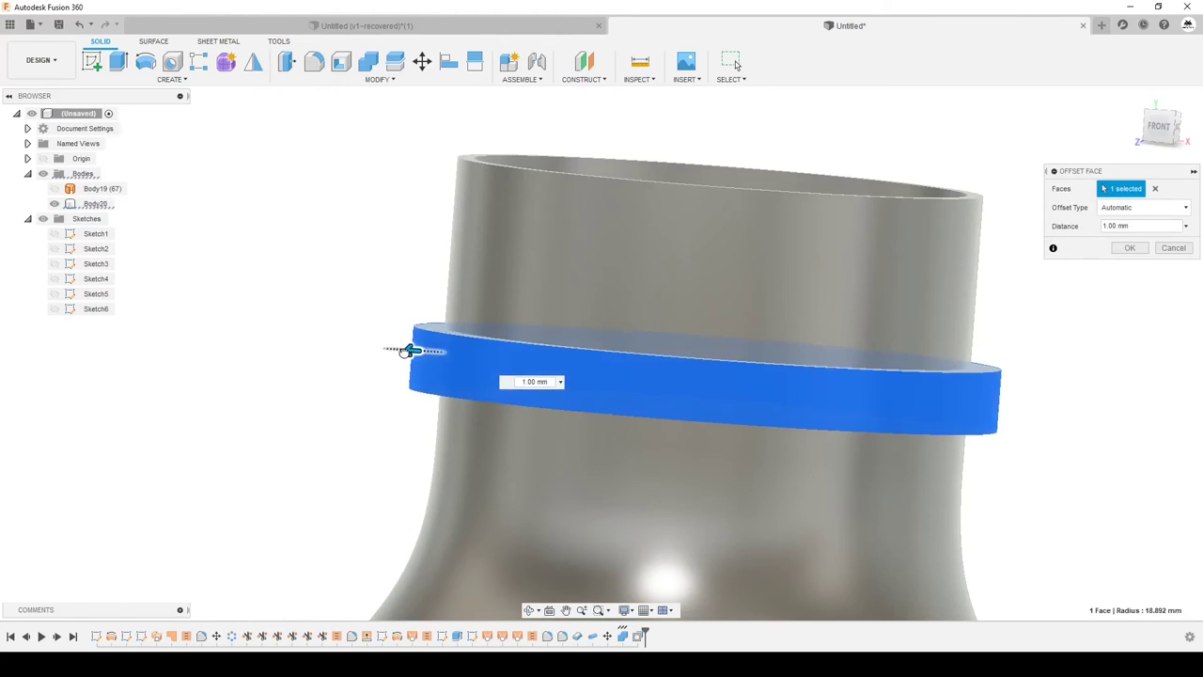
scroll(399, 350, "down", 2)
middle_click_drag(389, 342, 376, 338, "shift")
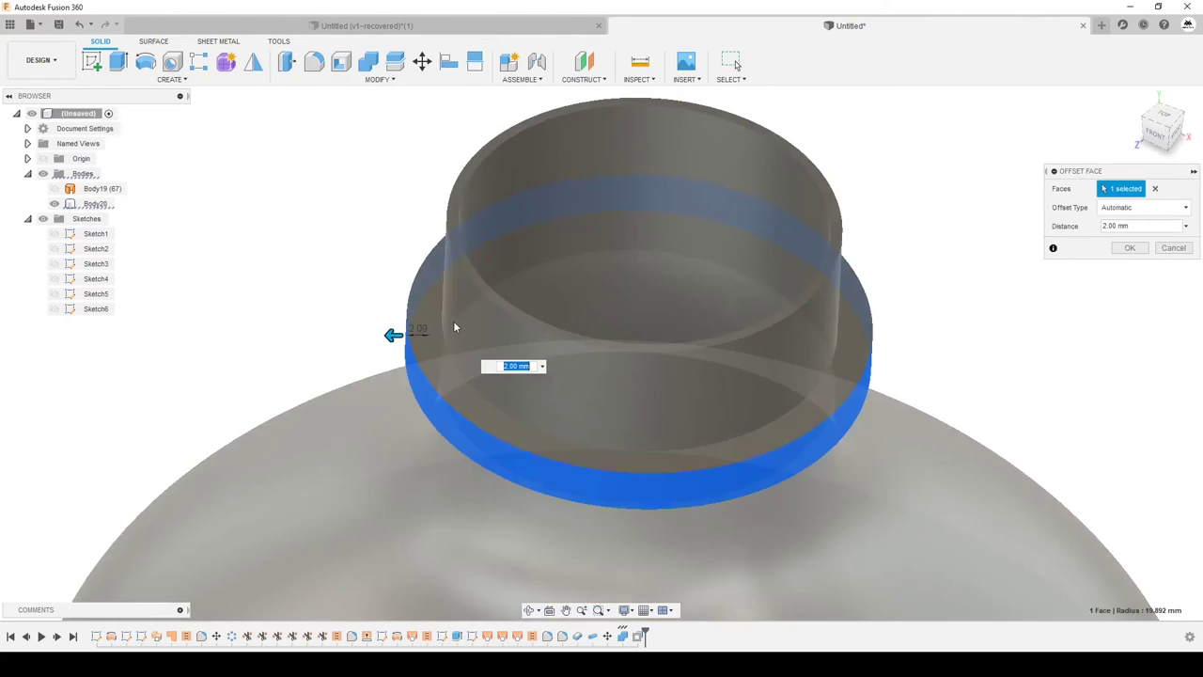
scroll(389, 332, "up", 2)
left_click(1131, 248)
scroll(1093, 260, "down", 2)
scroll(915, 260, "down", 2)
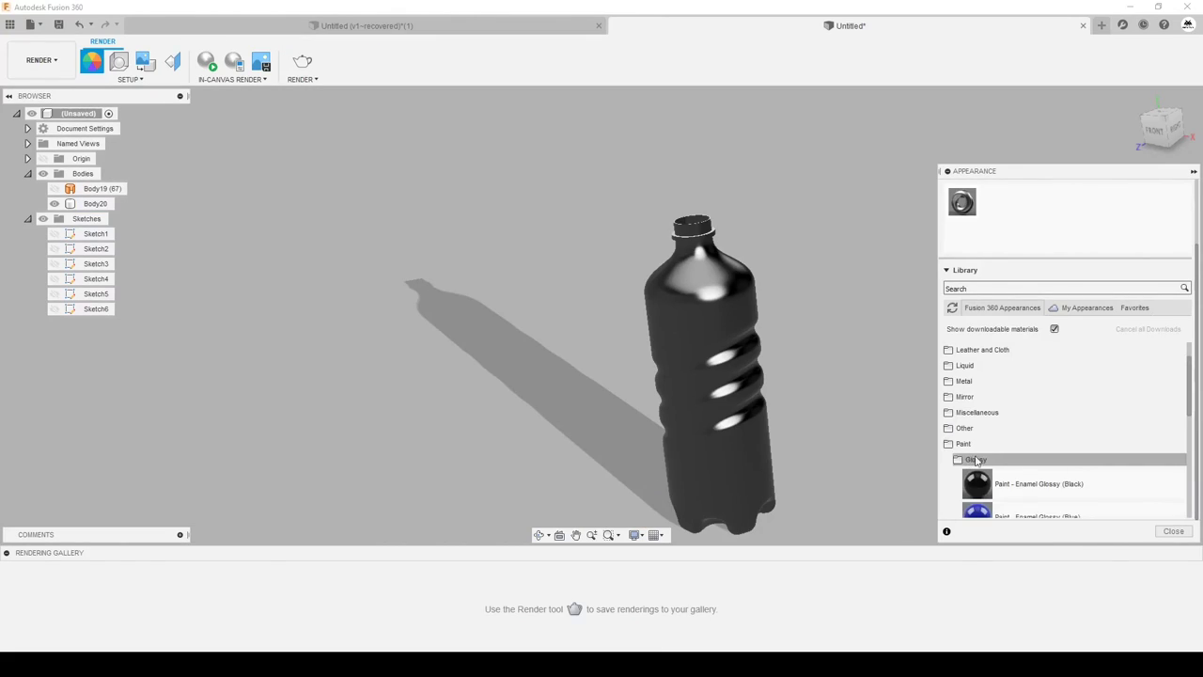
Apply Paint - Enamel Glossy (Yellow) to the bottle and close the appearance settings
scroll(975, 459, "down", 3)
left_click_drag(977, 458, 747, 368)
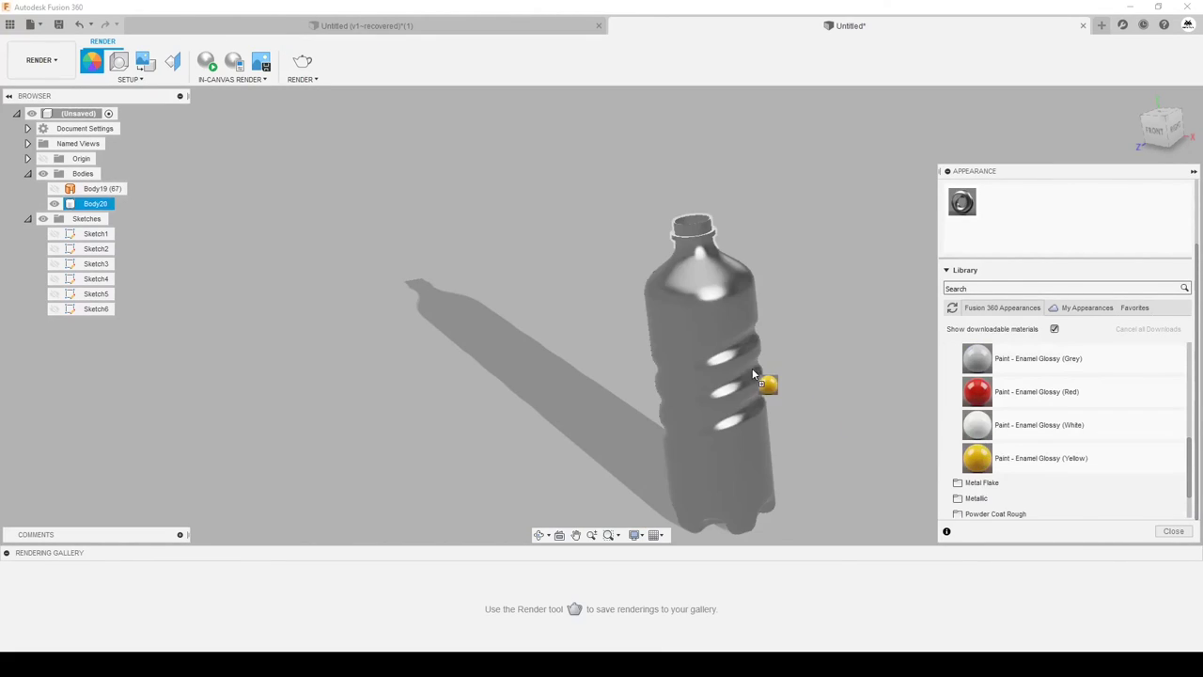
left_click(1174, 532)
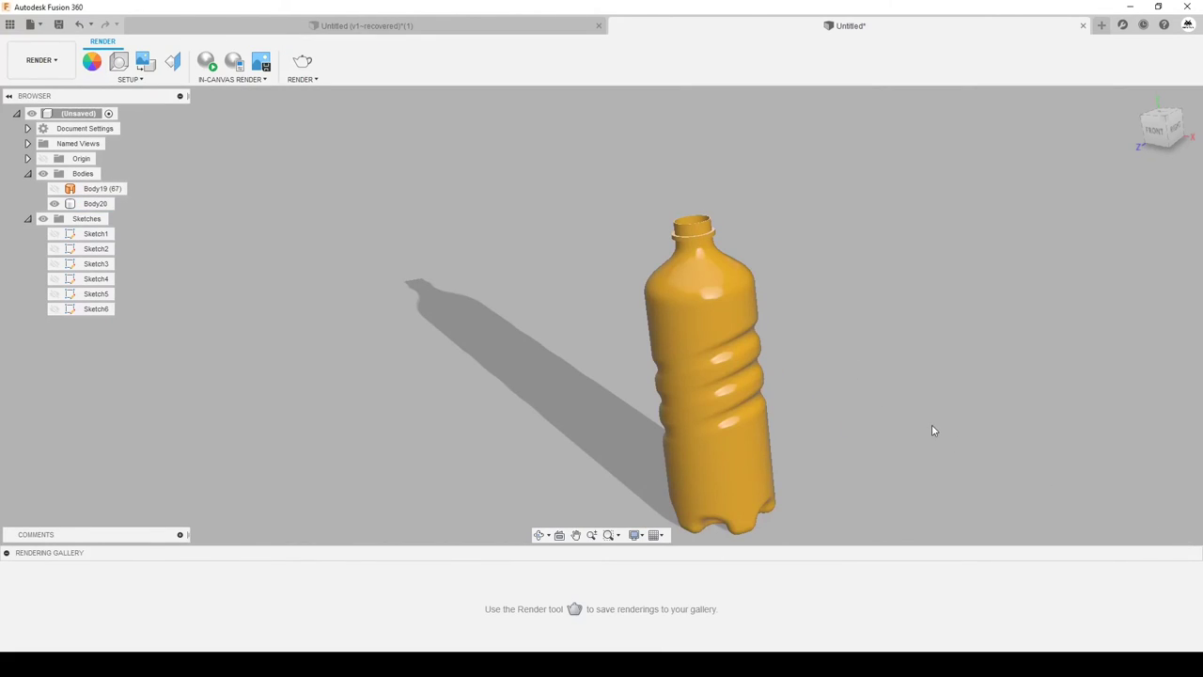
middle_click_drag(935, 417, 911, 401, "shift")
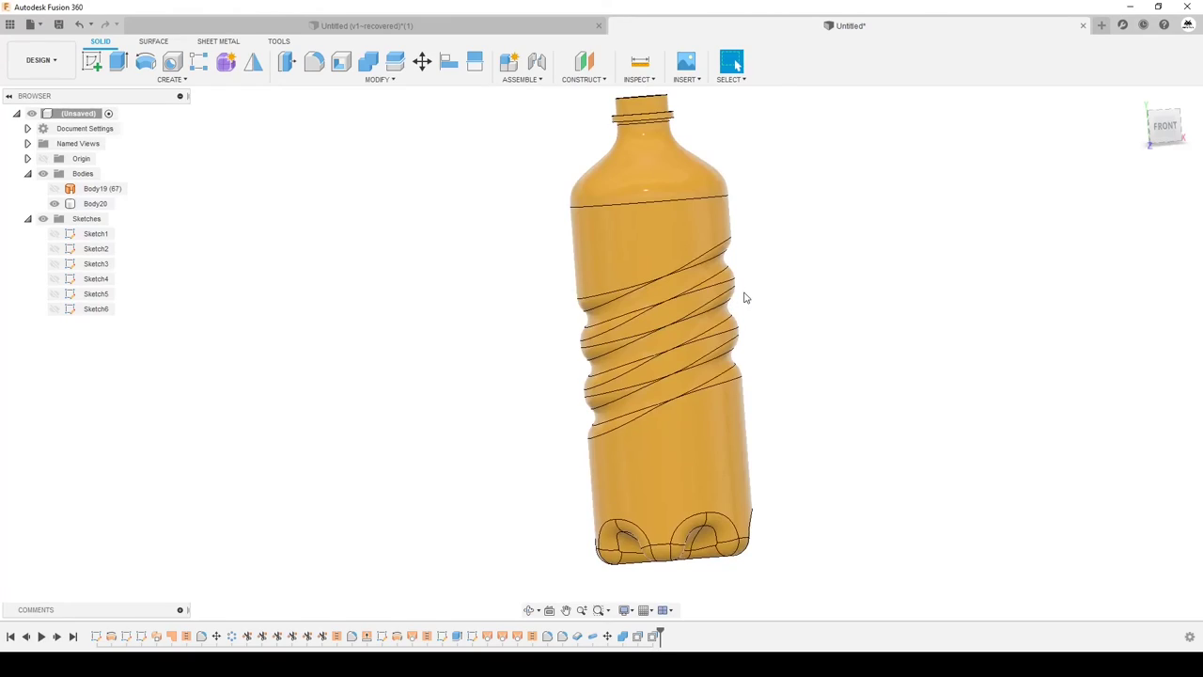
Switch to the recovered bottle document and select Body29 to view its underside
middle_click_drag(763, 272, 776, 228, "shift")
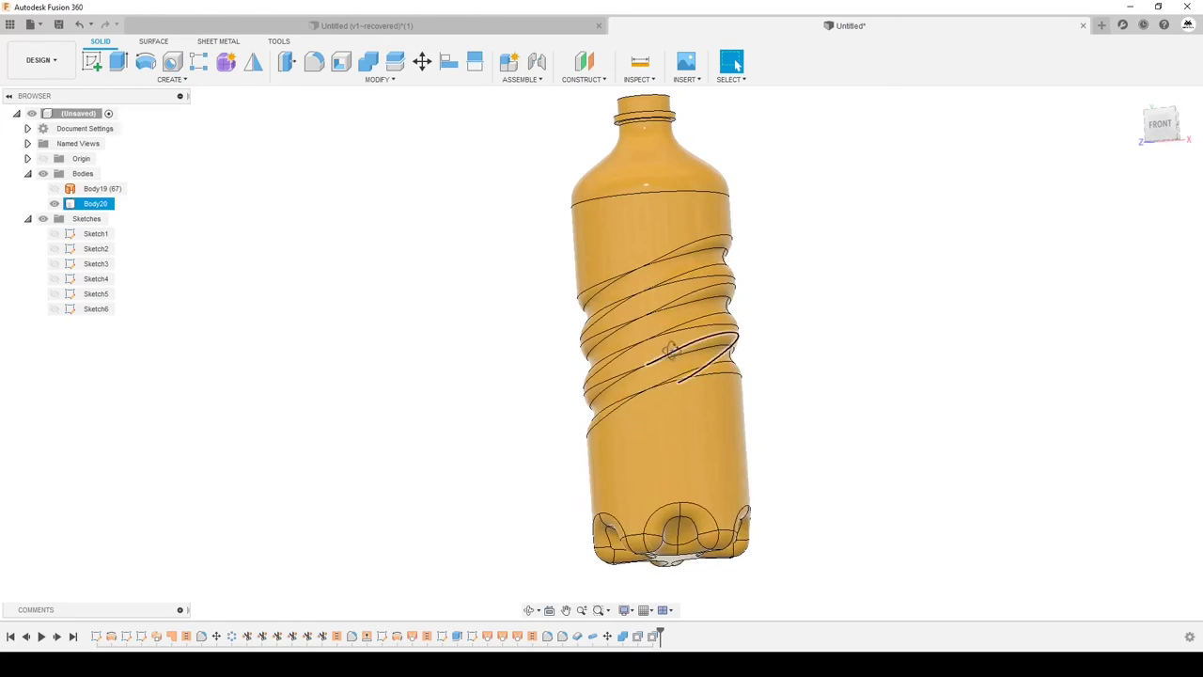
middle_click_drag(704, 380, 719, 350, "shift")
key("ctrl+Tab")
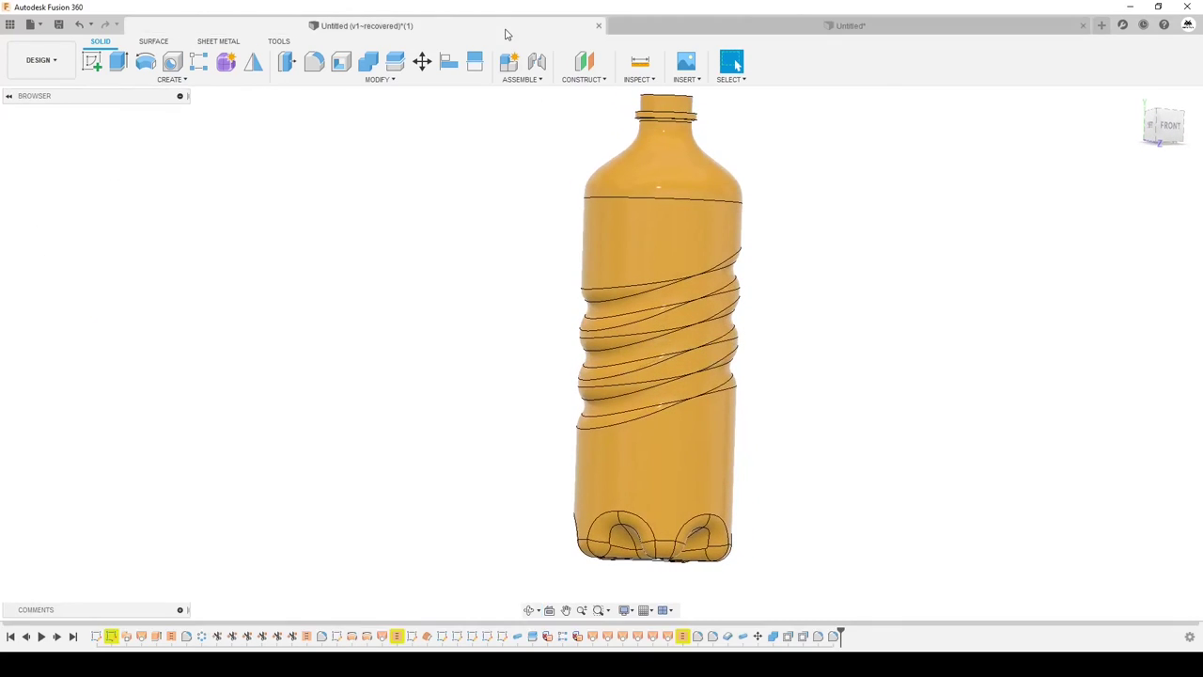
scroll(708, 373, "down", 3)
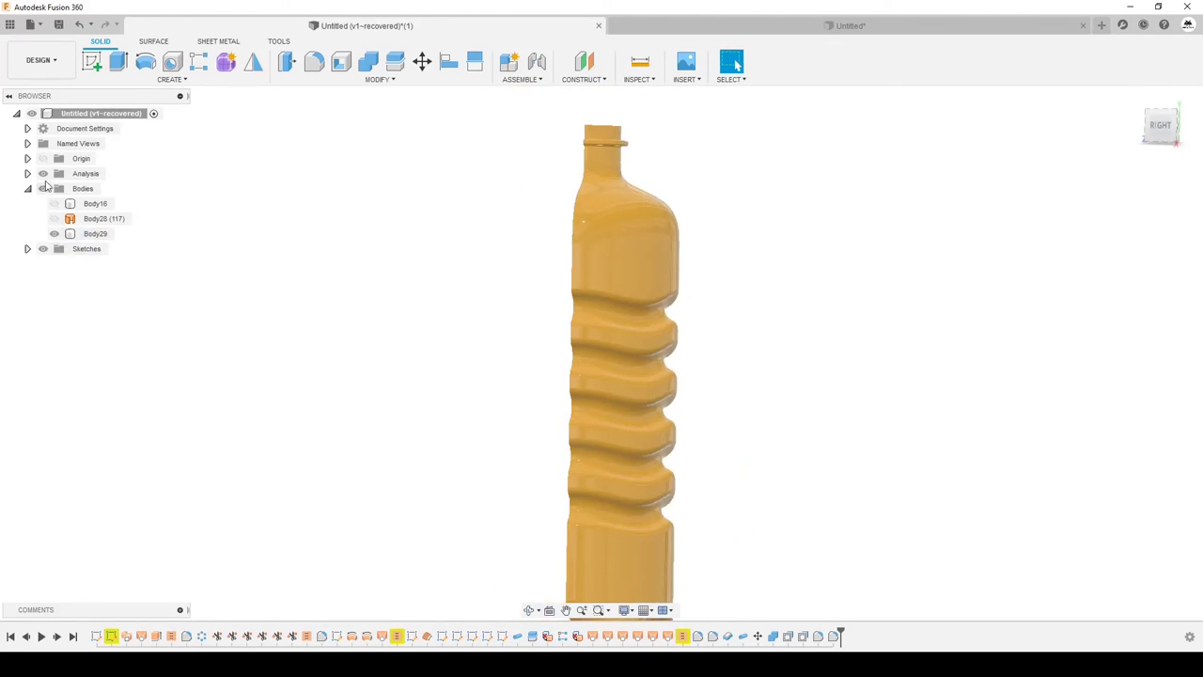
left_click(95, 233)
mouse_move(527, 375)
middle_mouse_down("shift")
mouse_move(500, 253)
mouse_move(599, 338)
middle_mouse_up("shift")
scroll(541, 262, "up", 3)
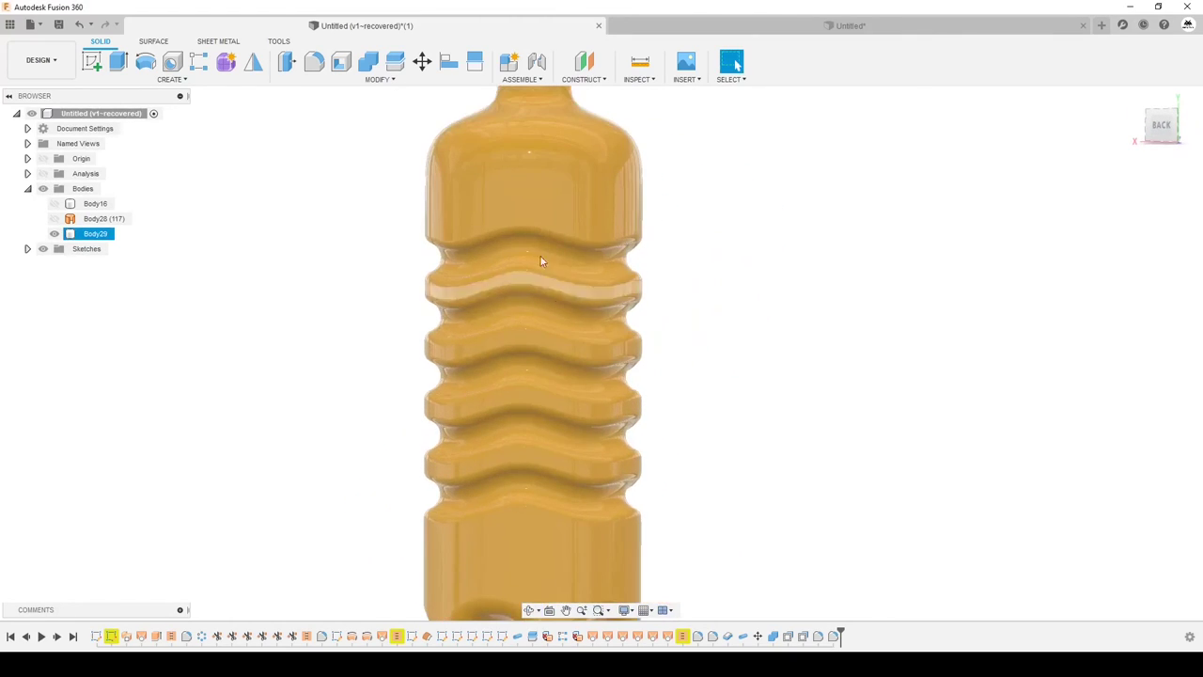
left_click(419, 292)
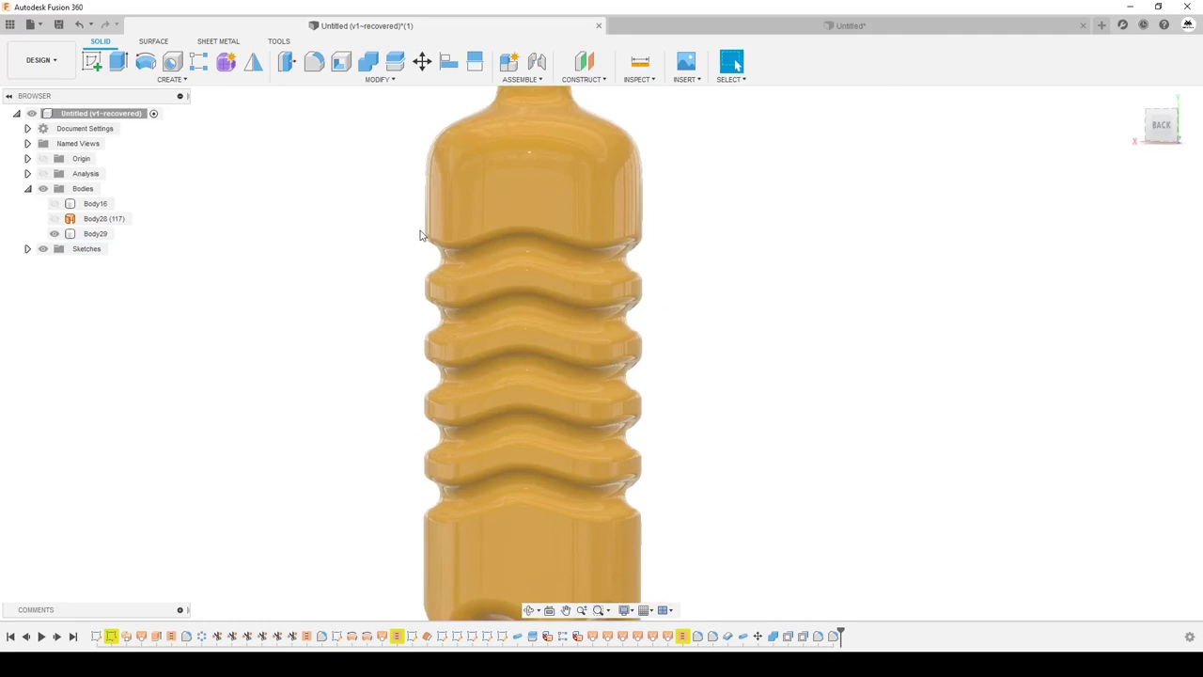
Inspect the ribbed section from a tilted top view, selecting Body29 on the lower band and top rib
scroll(445, 280, "down", 3)
scroll(448, 307, "down", 2)
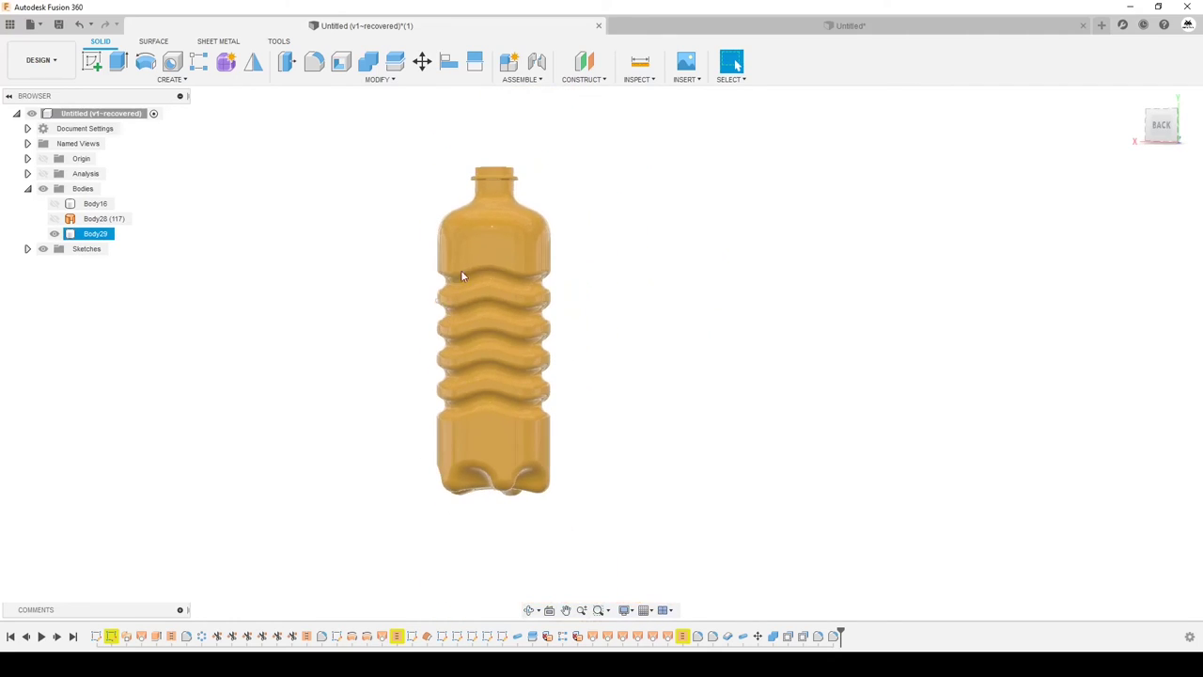
mouse_move(461, 270)
middle_mouse_down("shift")
mouse_move(520, 260)
mouse_move(529, 320)
middle_mouse_up("shift")
scroll(595, 240, "up", 2)
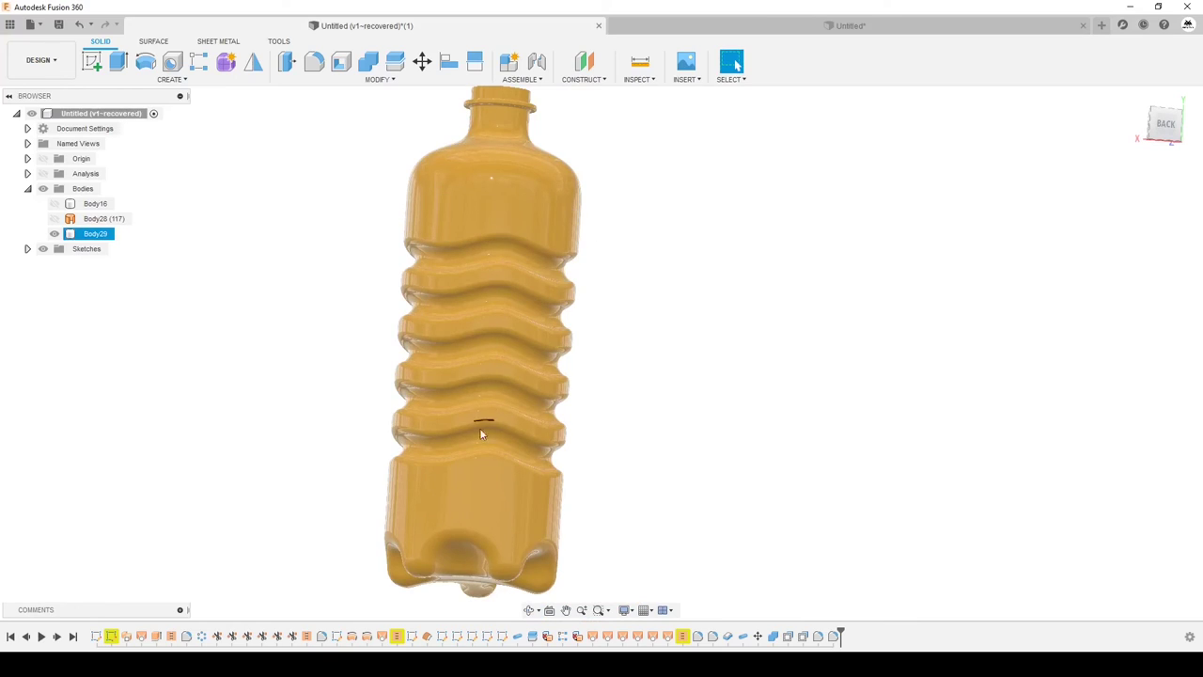
left_click(479, 475)
scroll(441, 258, "up", 2)
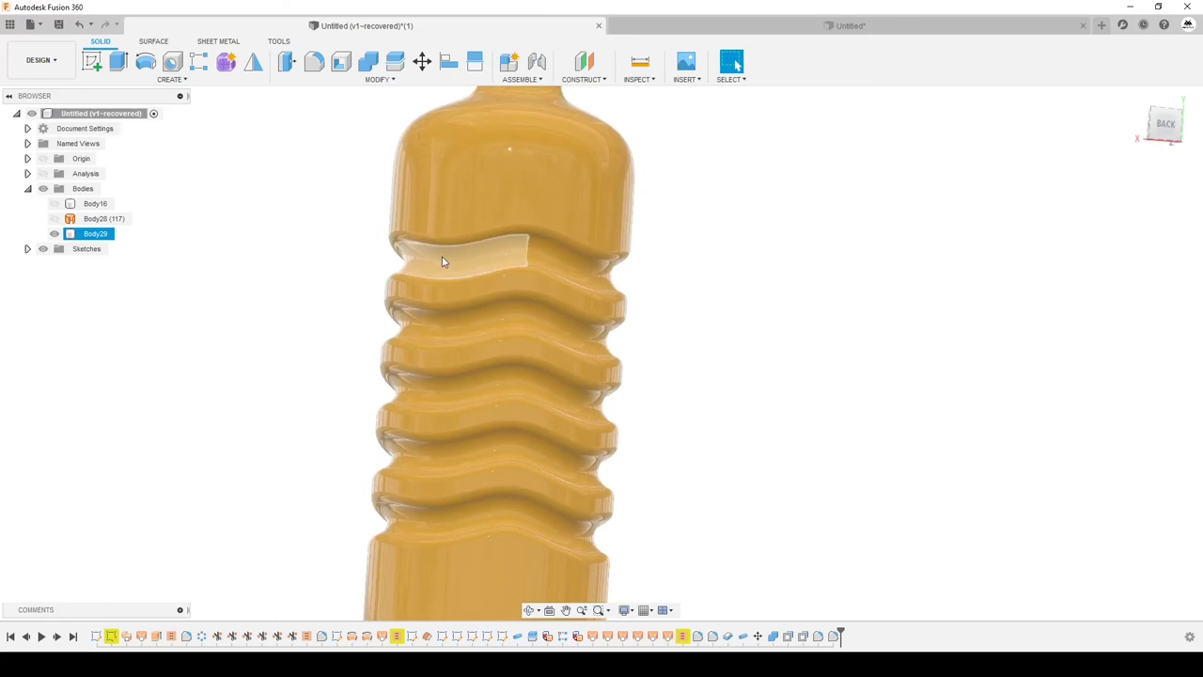
middle_click_drag(404, 237, 704, 260, "shift")
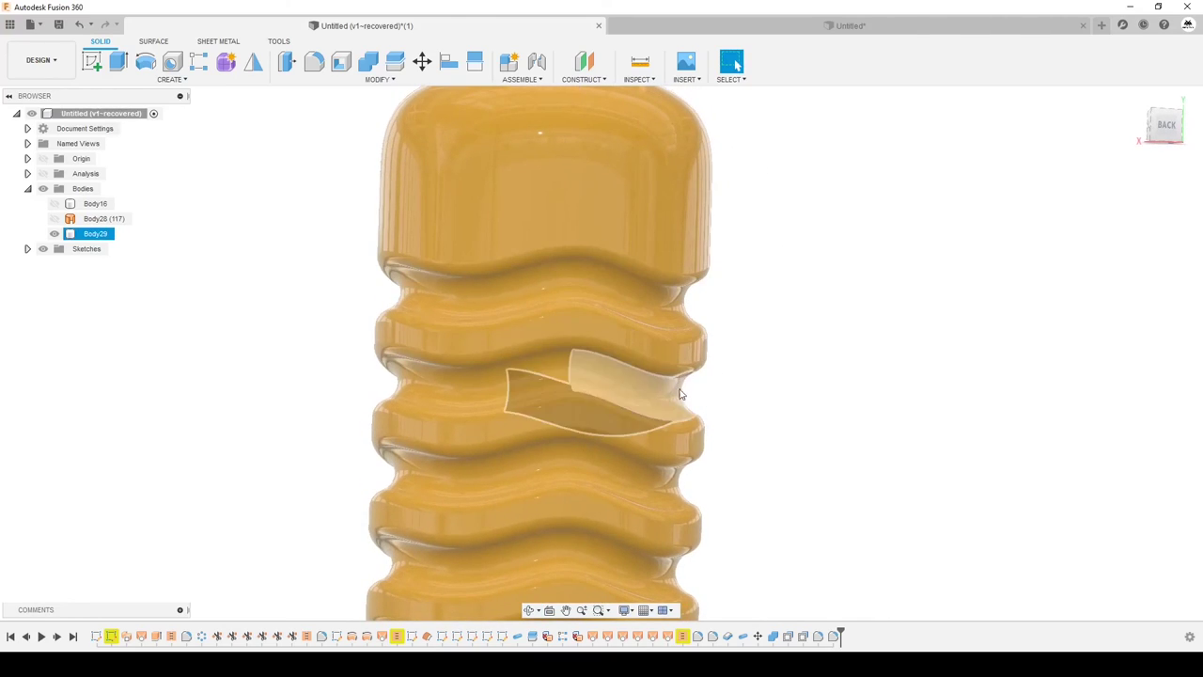
scroll(602, 256, "down", 2)
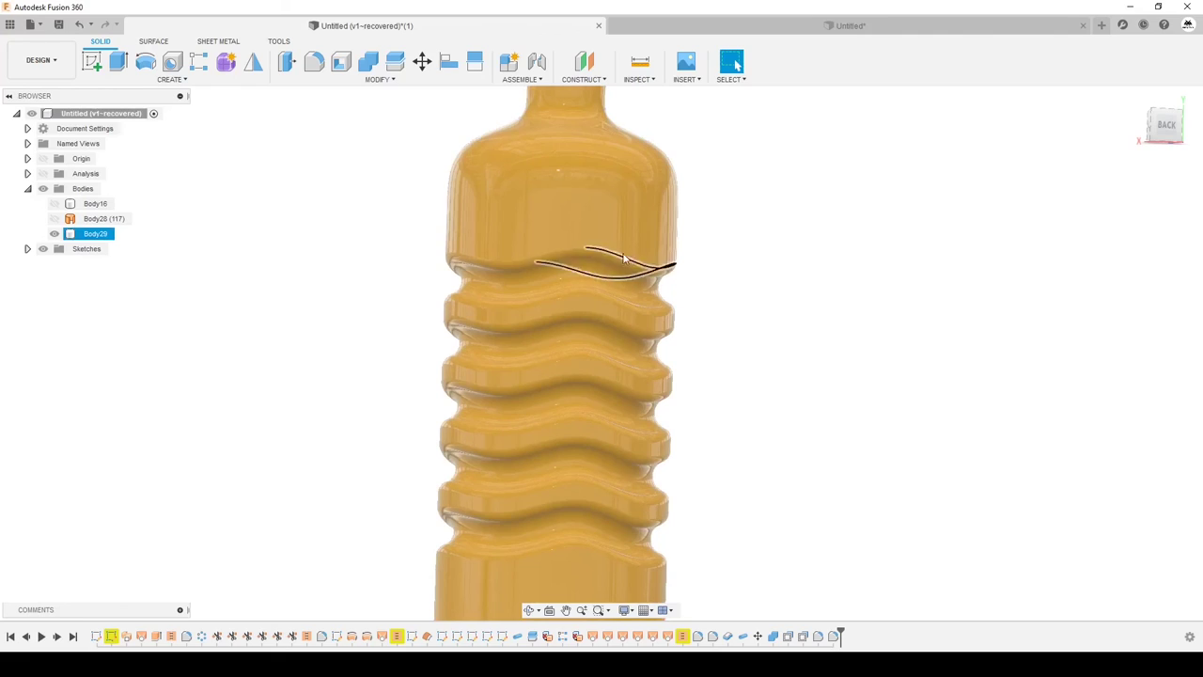
scroll(667, 287, "up", 2)
scroll(666, 286, "up", 2)
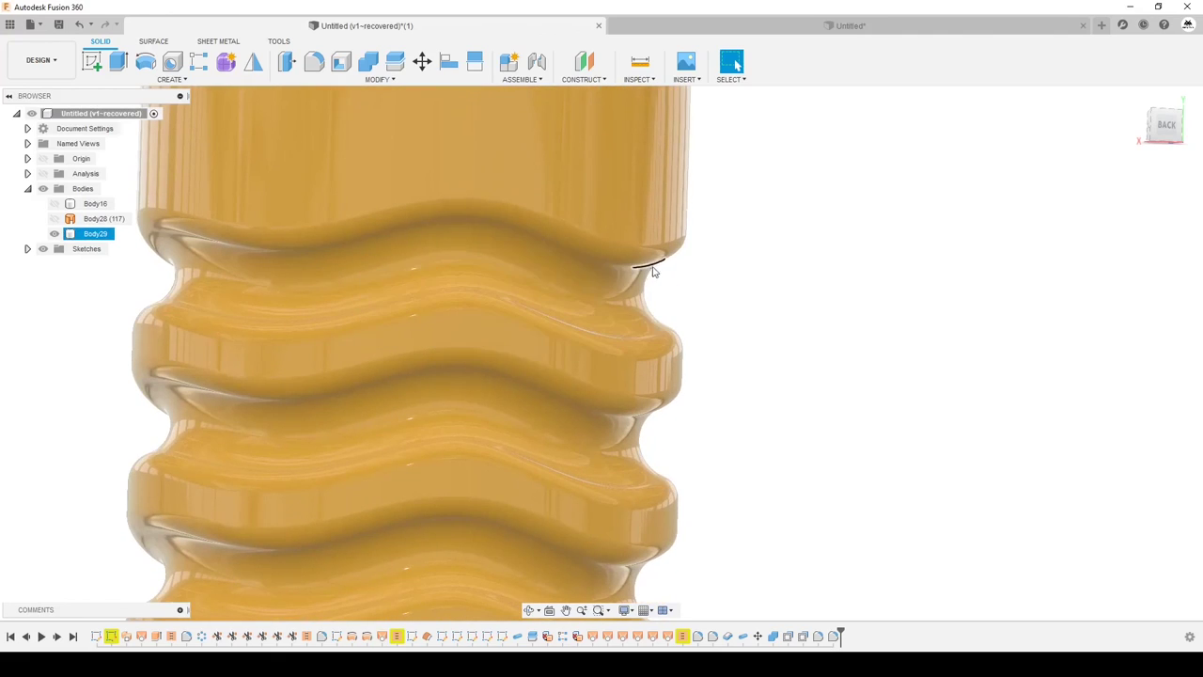
left_click(644, 292)
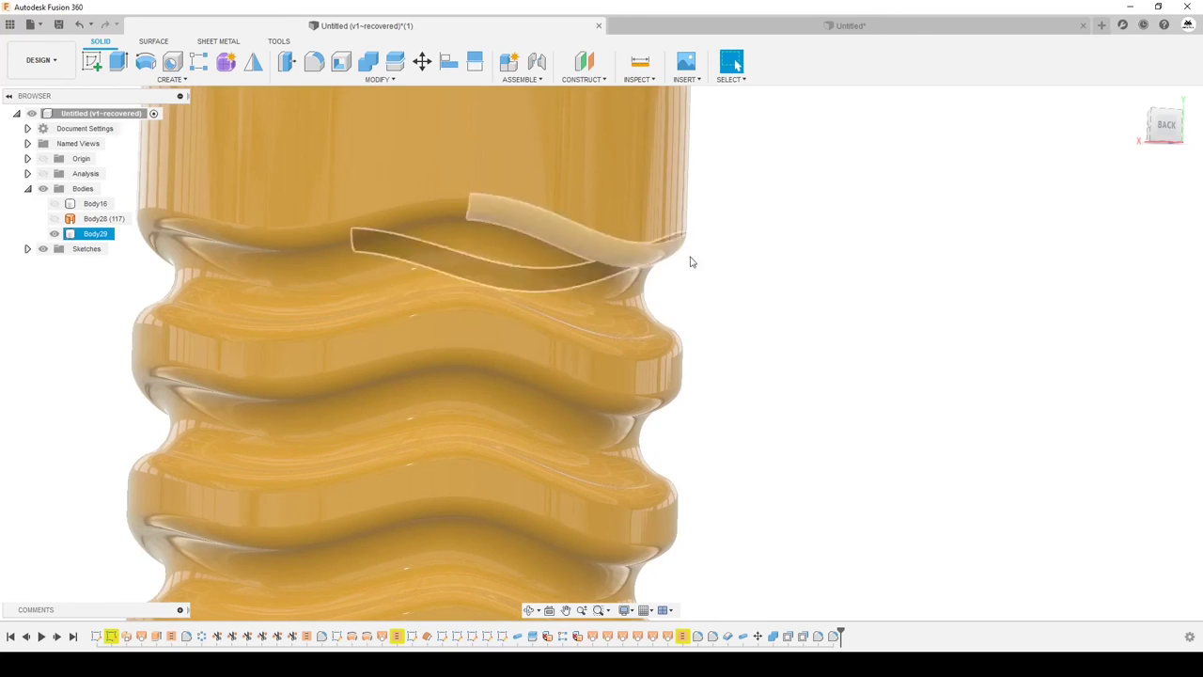
Reselect Body29 after a slight orbit, then return to the unsaved spiral bottle document
scroll(613, 250, "down", 3)
scroll(610, 244, "down", 2)
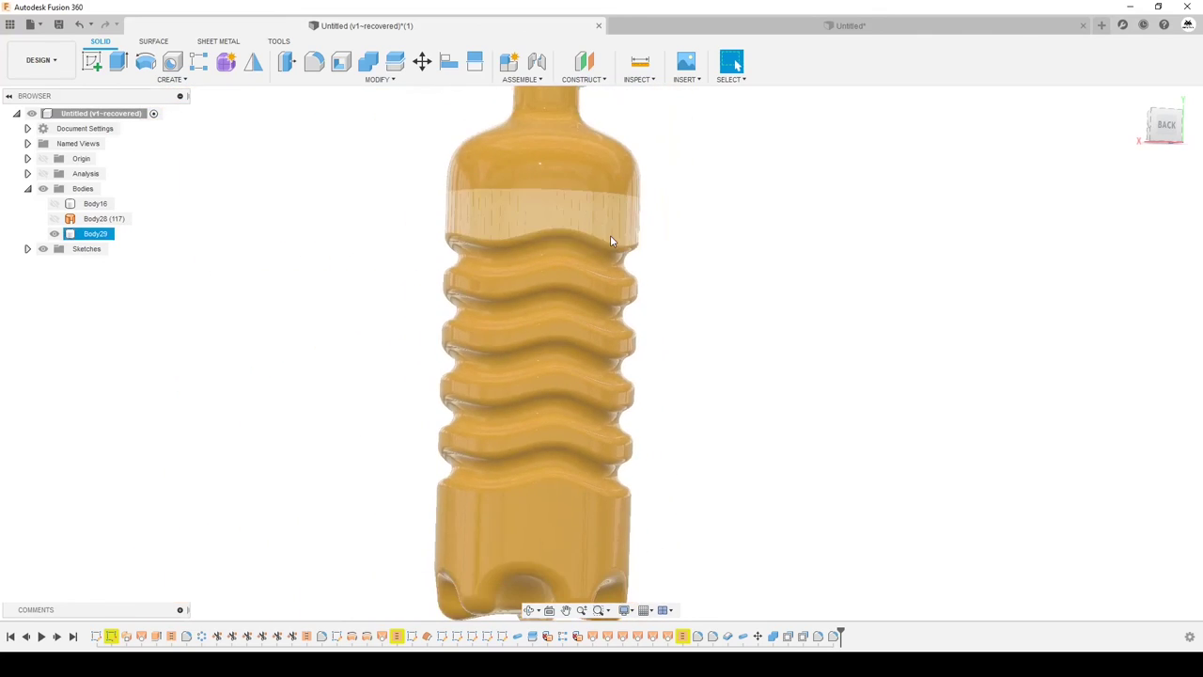
key("Escape")
scroll(410, 231, "down", 3)
mouse_move(411, 230)
middle_mouse_down("shift")
mouse_move(445, 231)
mouse_move(604, 73)
middle_mouse_up("shift")
left_click(446, 231)
scroll(446, 231, "up", 3)
scroll(445, 230, "up", 2)
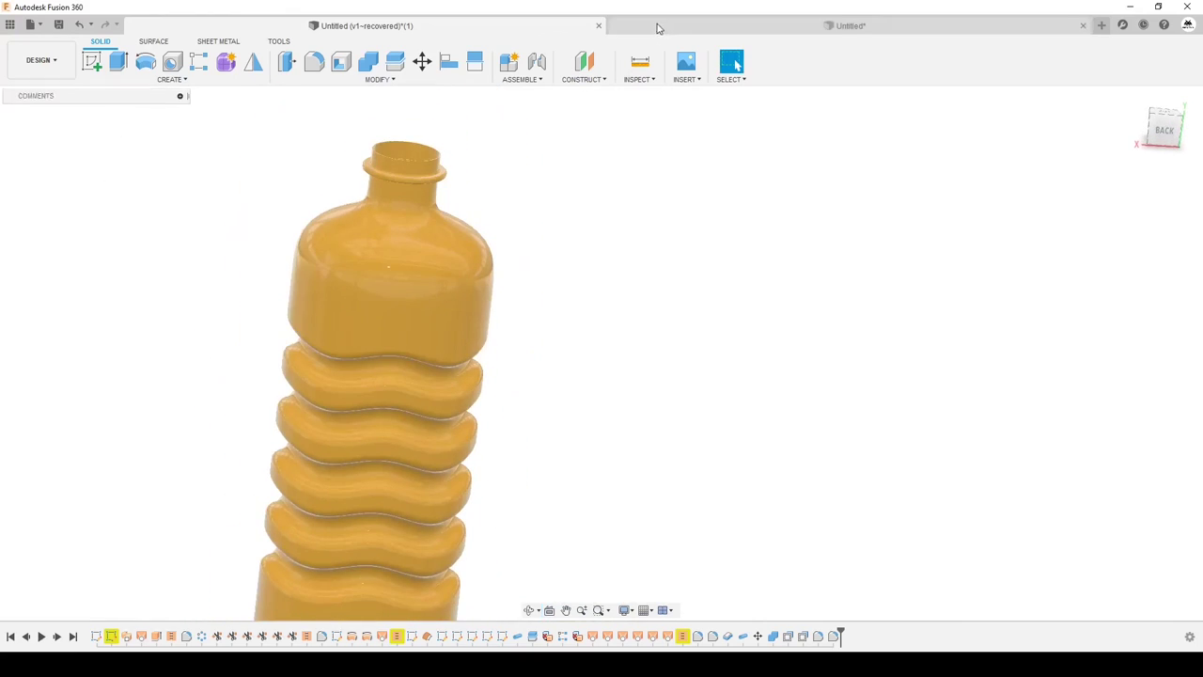
left_click(655, 26)
Select Body20 and view the spiral bottle from the front, the base and an angled 3-D view
left_click(612, 202)
scroll(650, 271, "up", 3)
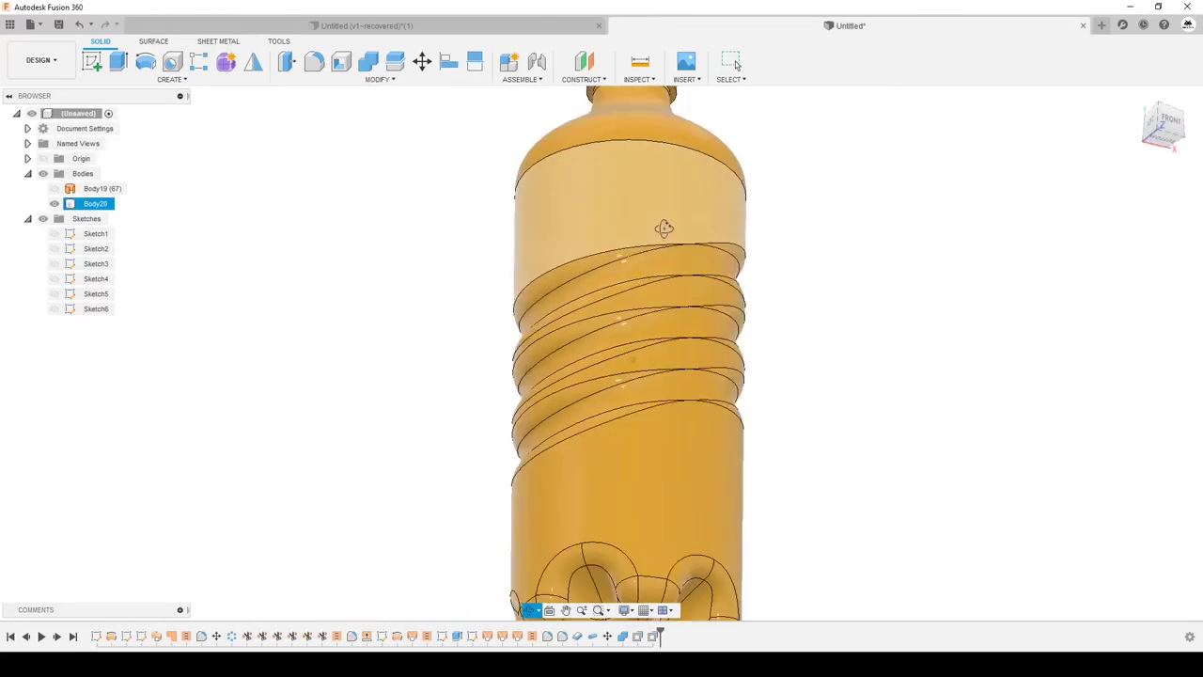
middle_click_drag(651, 271, 538, 235, "shift")
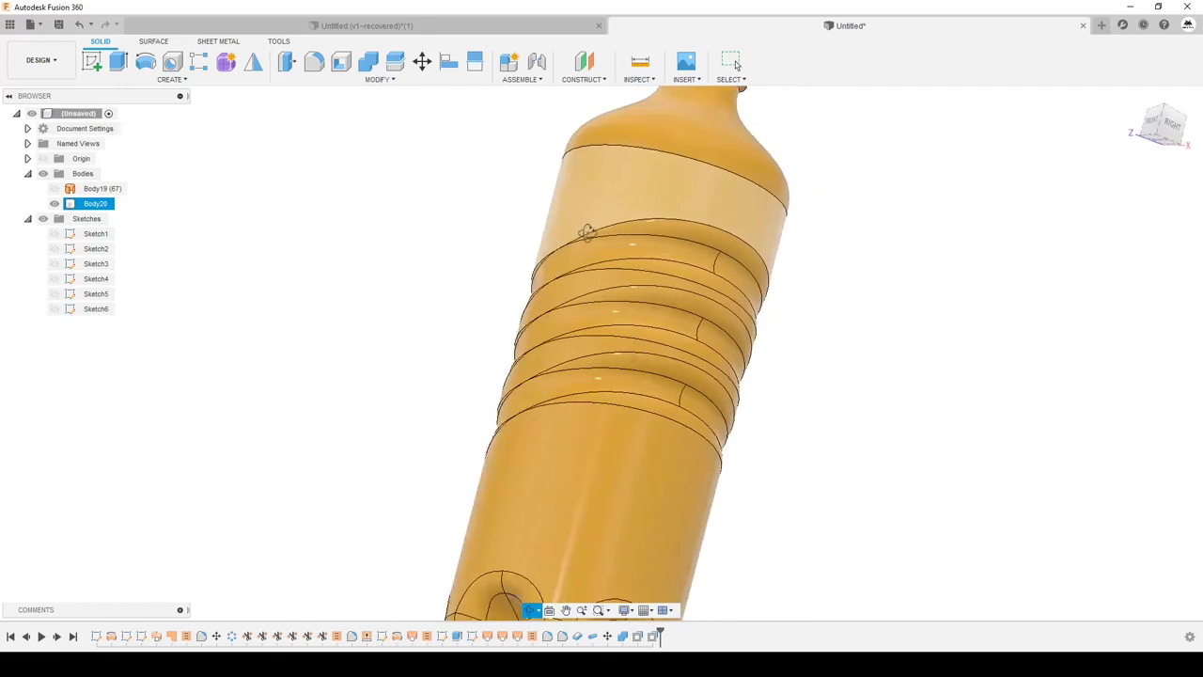
left_click_drag(538, 235, 664, 273)
key("Escape")
scroll(801, 245, "down", 3)
middle_click_drag(802, 244, 795, 219, "shift")
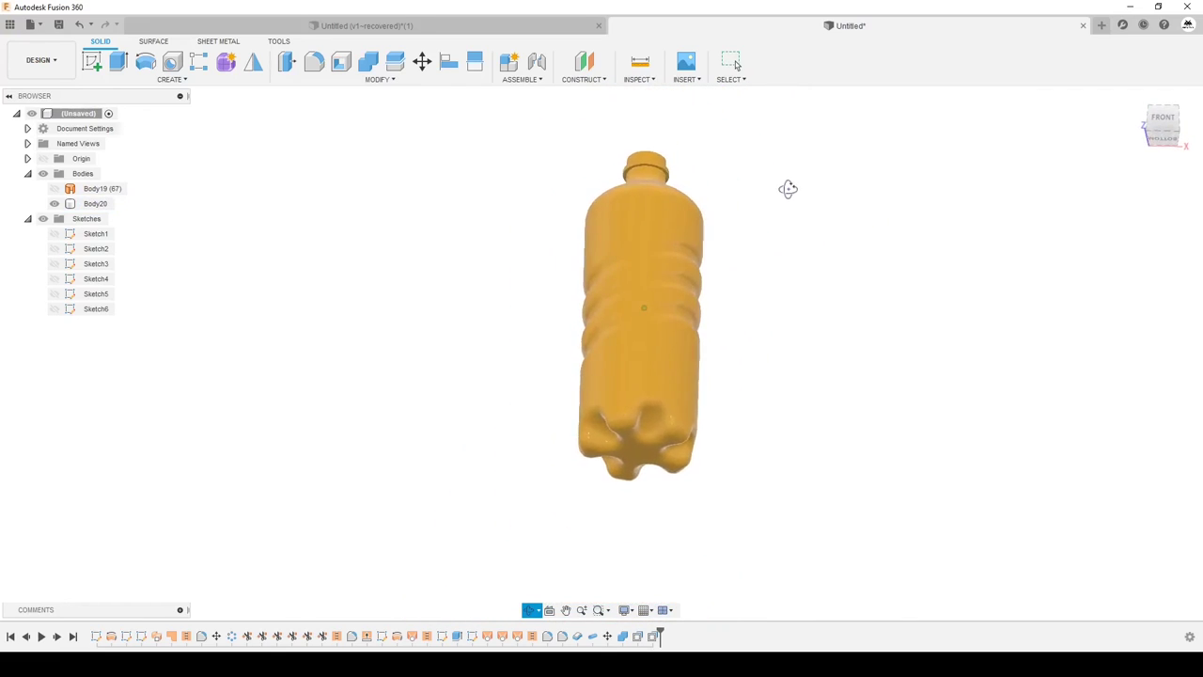
key("Escape")
key("F4")
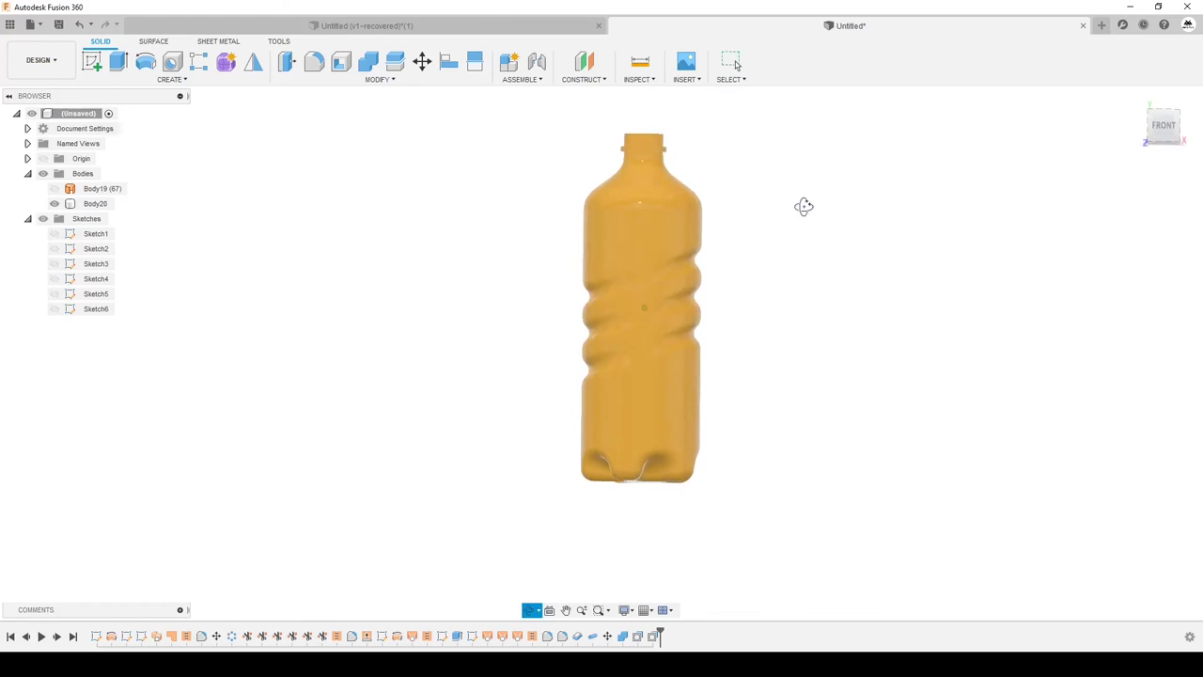
left_click_drag(799, 203, 818, 232)
key("Escape")
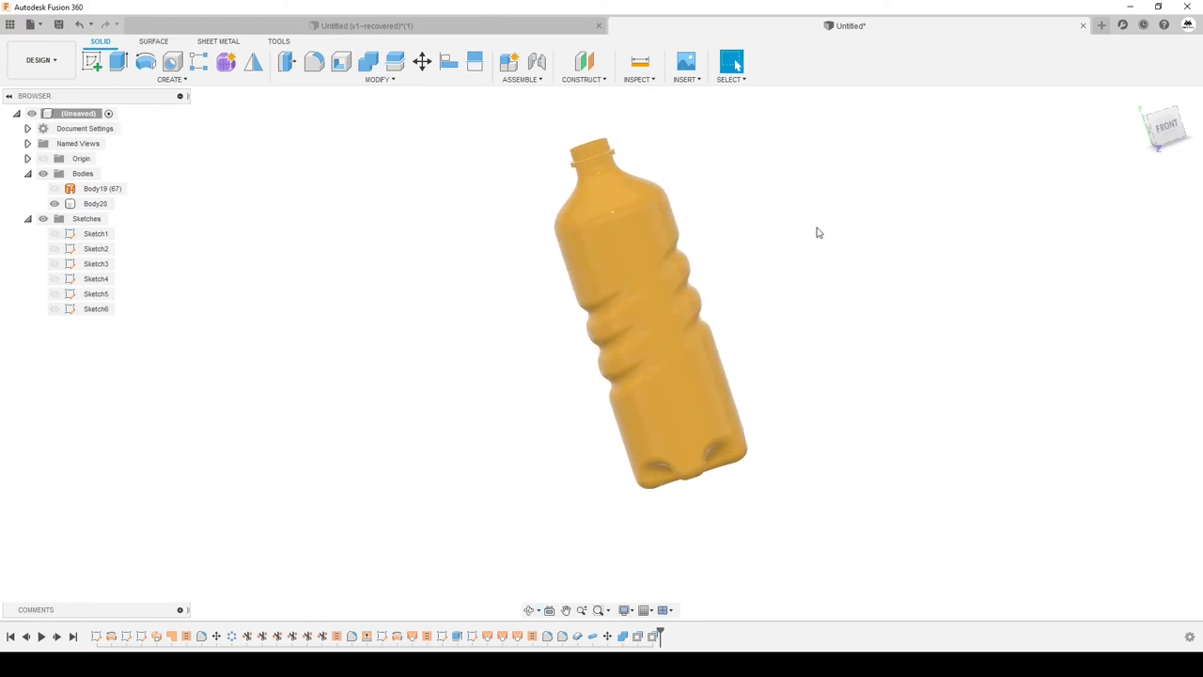